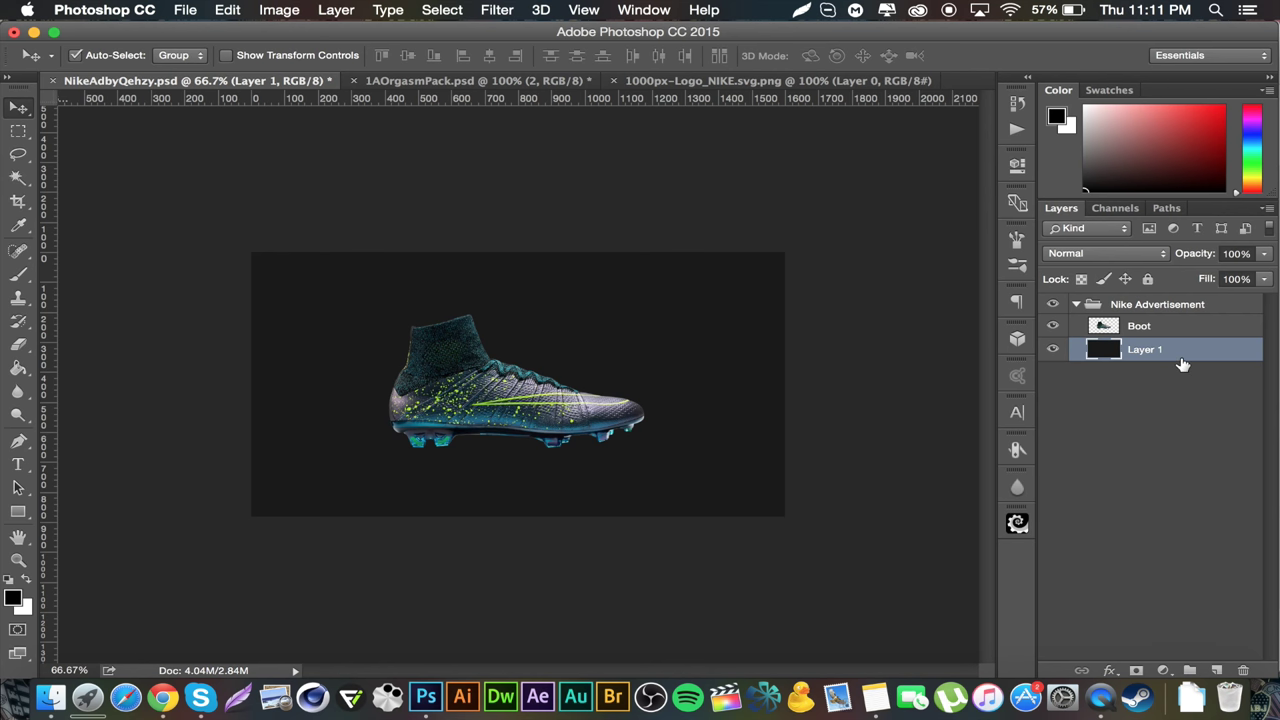
# Darken the background Layer 1 with a Hue/Saturation adjustment at Lightness -100.
pyautogui.press('super+u')
pyautogui.moveTo(836, 360); pyautogui.dragTo(792, 356)
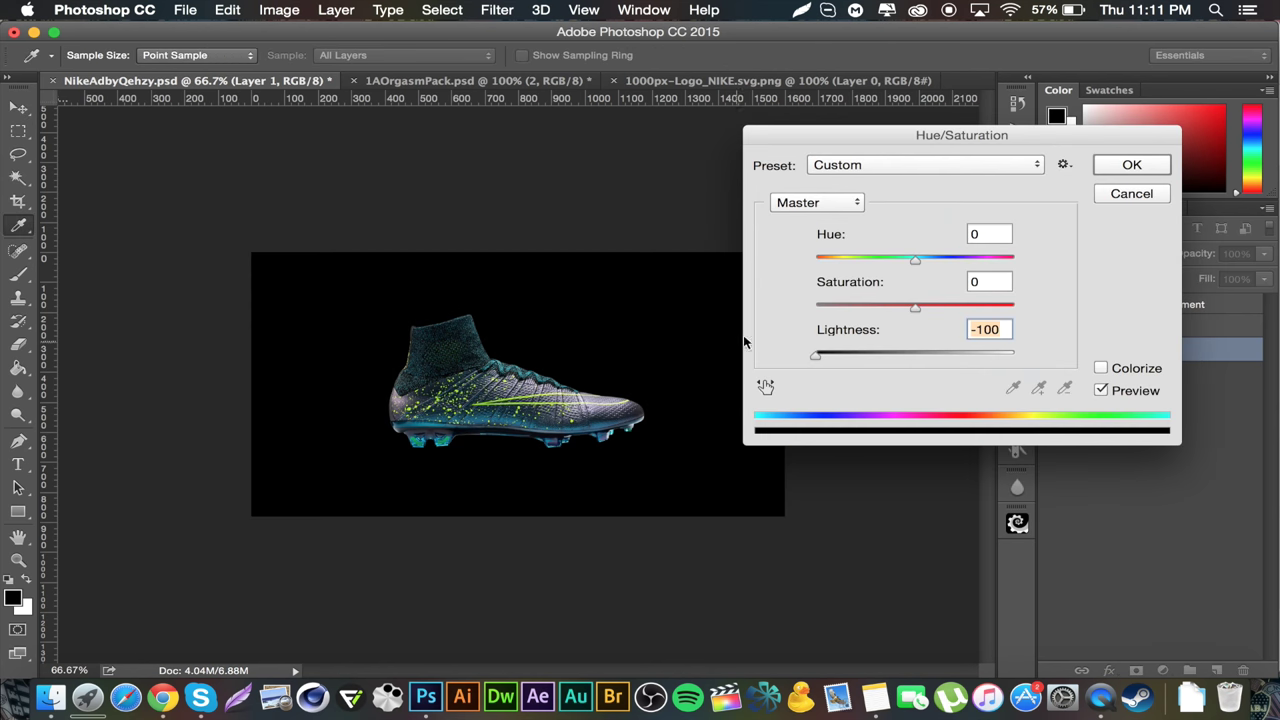
pyautogui.click(1131, 165)
# Check the document's width, height and resolution in the Image Size settings.
pyautogui.click(280, 10)
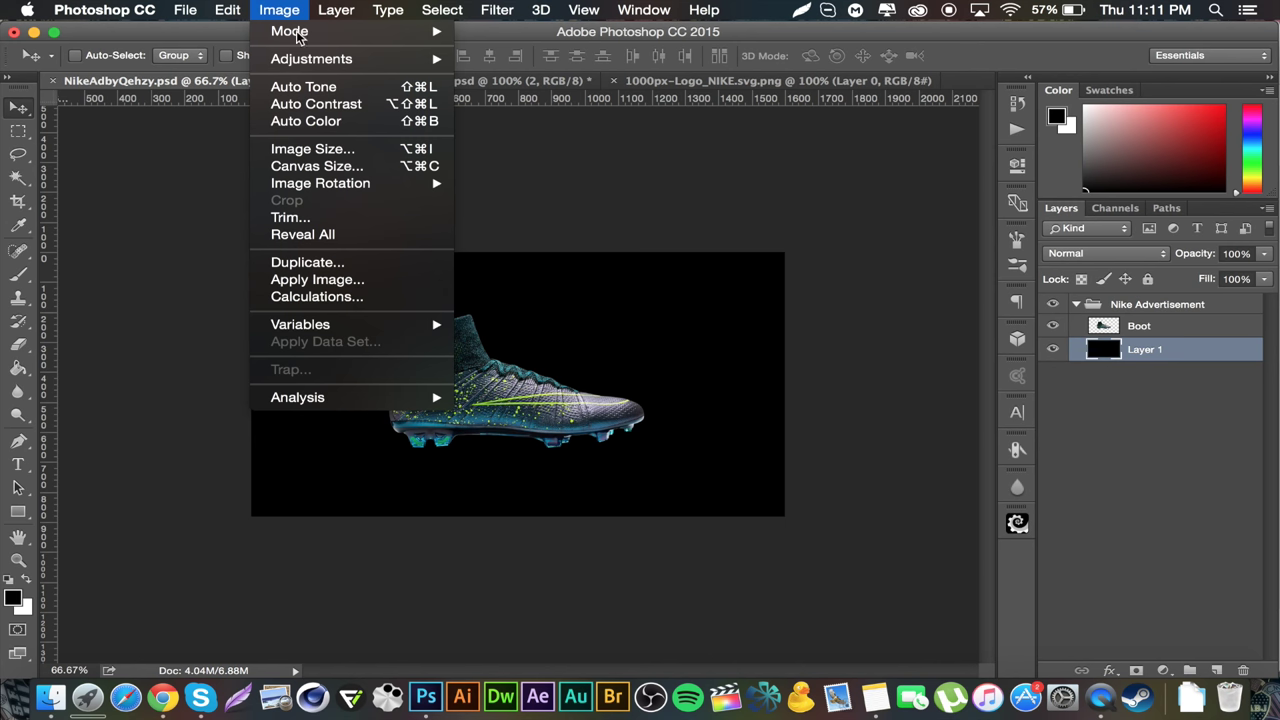
pyautogui.click(312, 149)
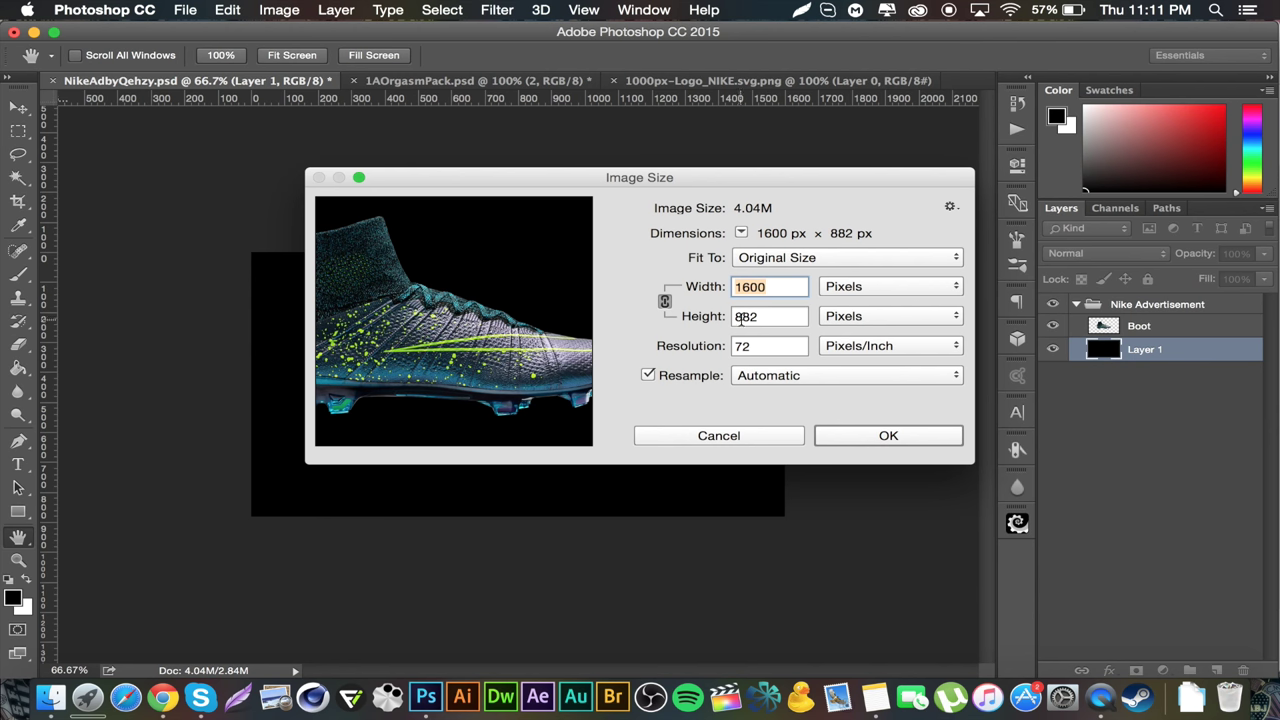
pyautogui.click(888, 436)
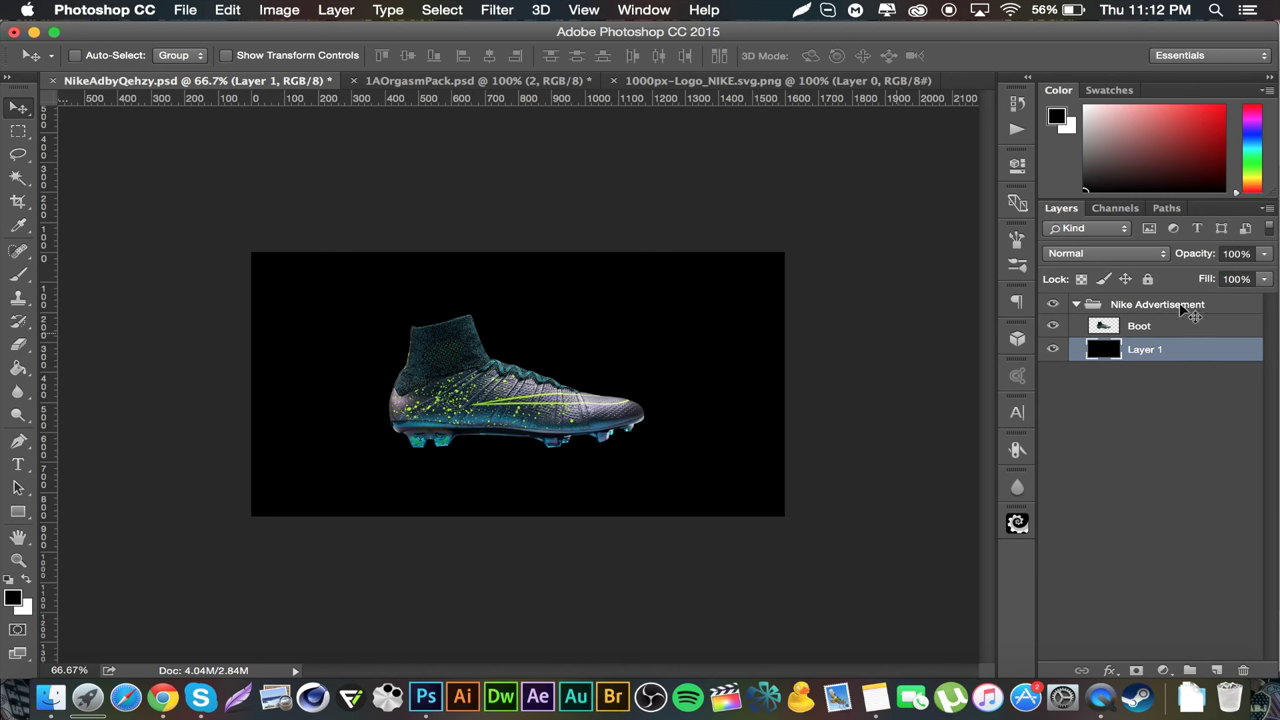
# Hide the Boot layer and lighten Layer 1 with a Hue/Saturation adjustment at Lightness 10.
pyautogui.click(1052, 325)
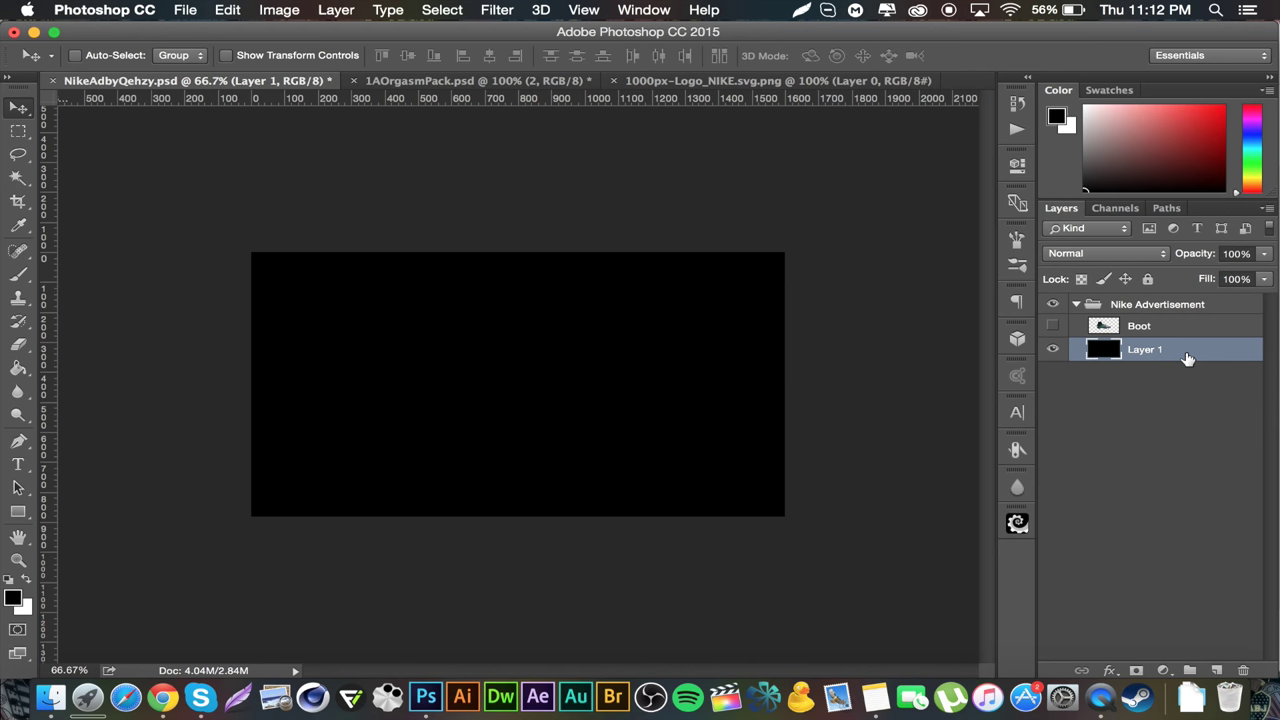
pyautogui.press('super')
pyautogui.press('super+u')
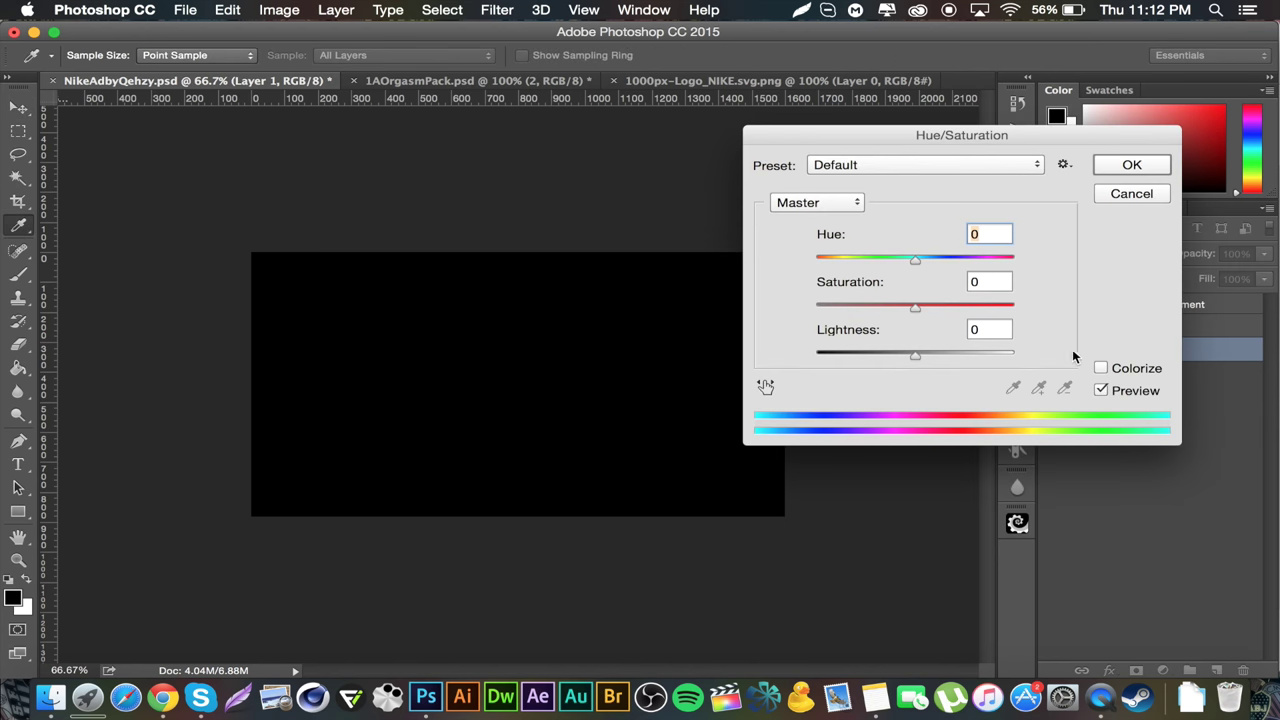
pyautogui.click(1000, 335)
pyautogui.doubleClick(973, 333)
pyautogui.write('10')
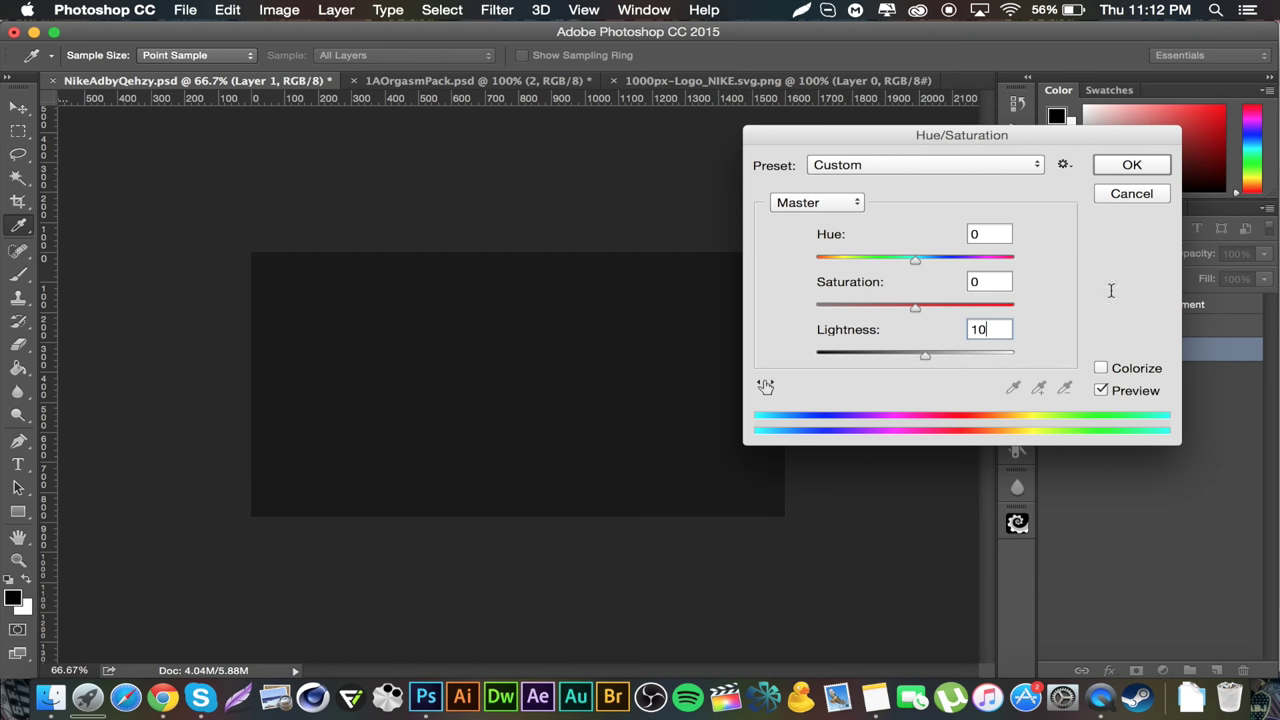
pyautogui.click(1150, 167)
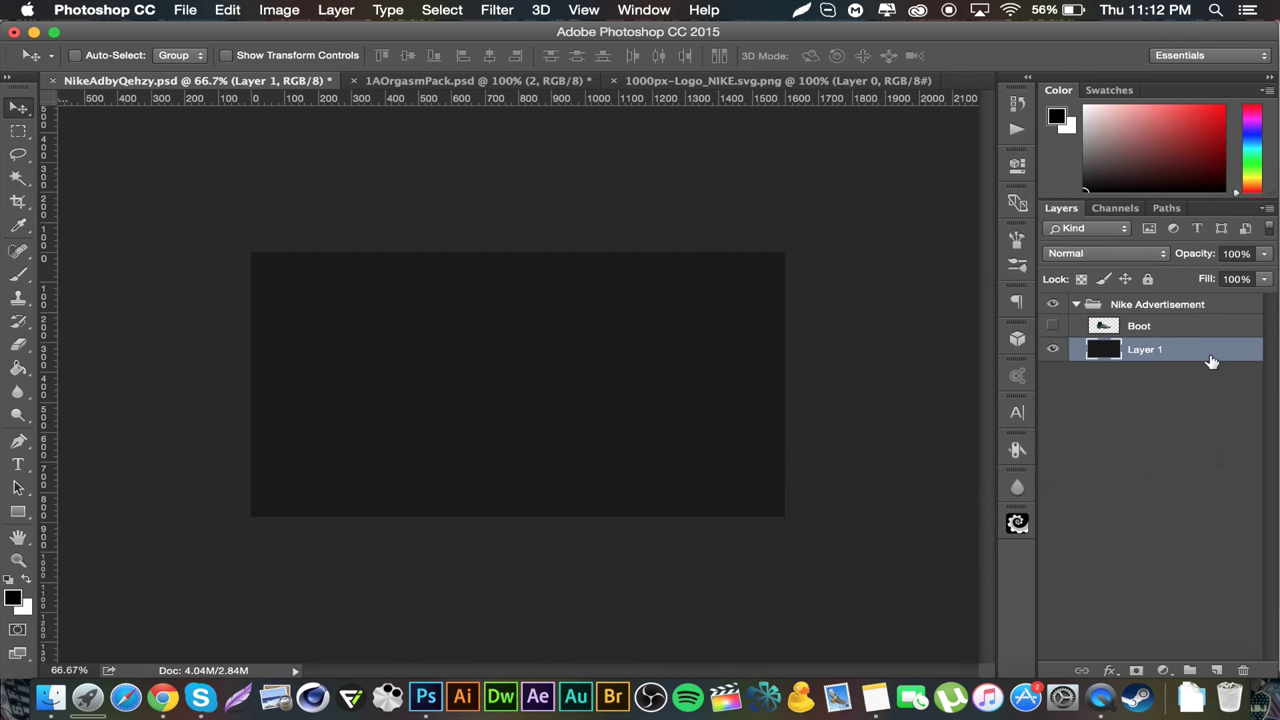
# Add a linear white-to-black Gradient Overlay to Layer 1 with Overlay blending, 69% opacity, -90° angle and 124% scale.
pyautogui.doubleClick(1210, 360)
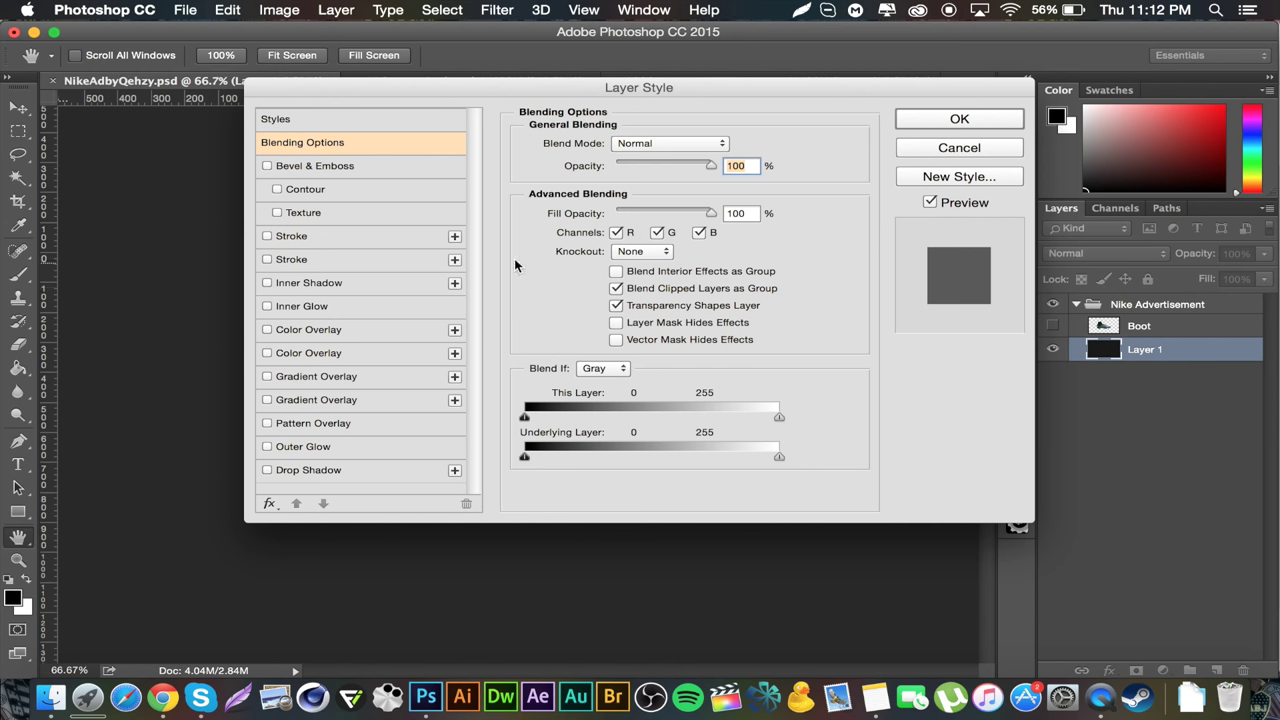
pyautogui.click(328, 377)
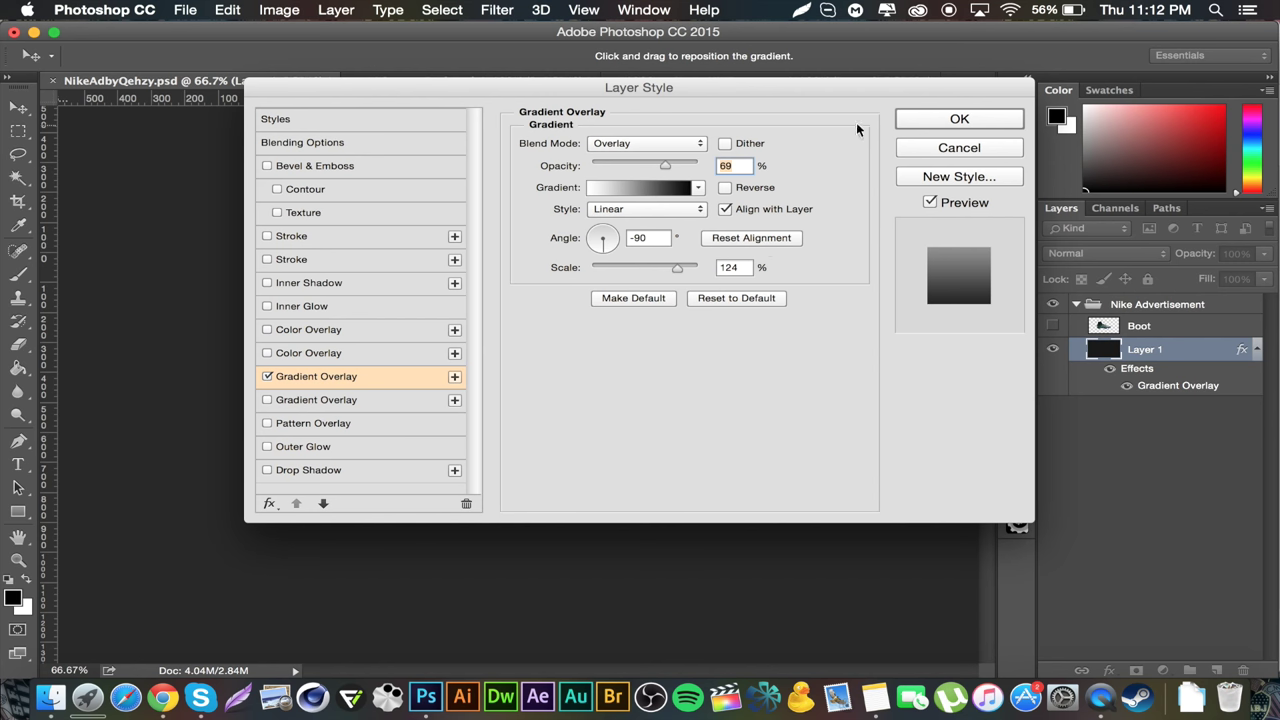
pyautogui.click(967, 118)
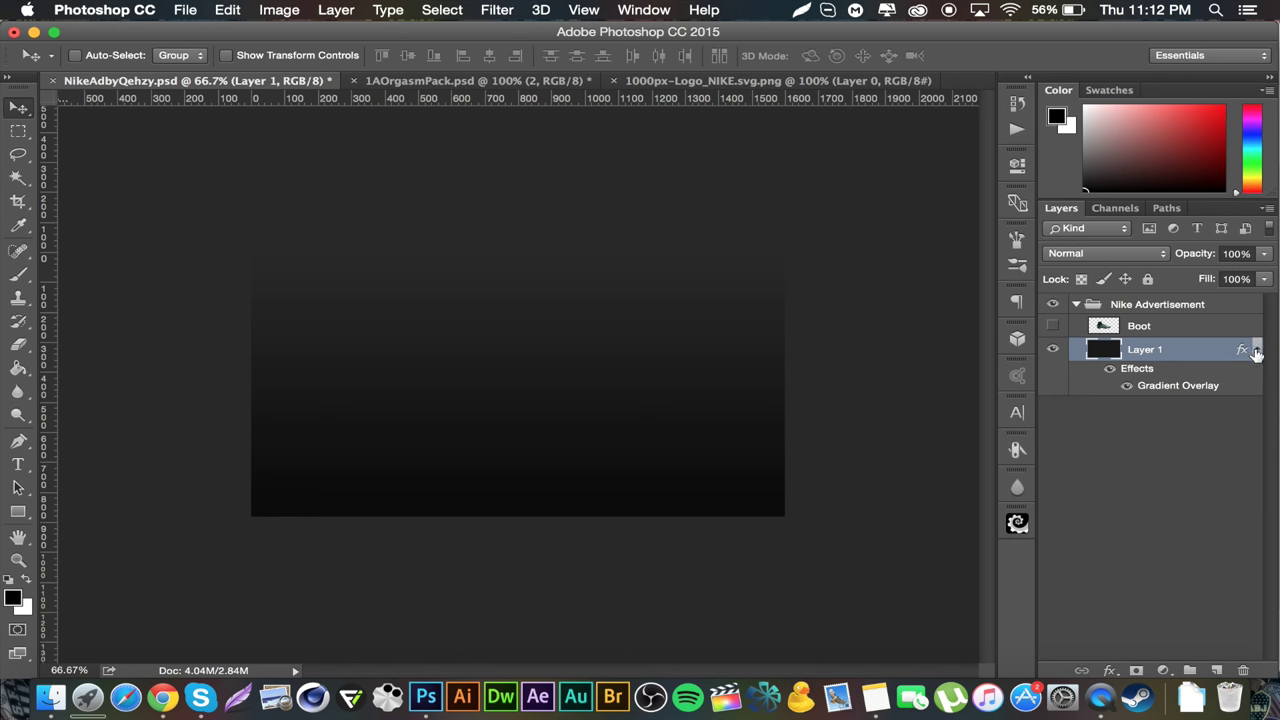
pyautogui.click(1257, 350)
# Show the Boot layer again and fill a new layer above Layer 1 with white.
pyautogui.click(1218, 668)
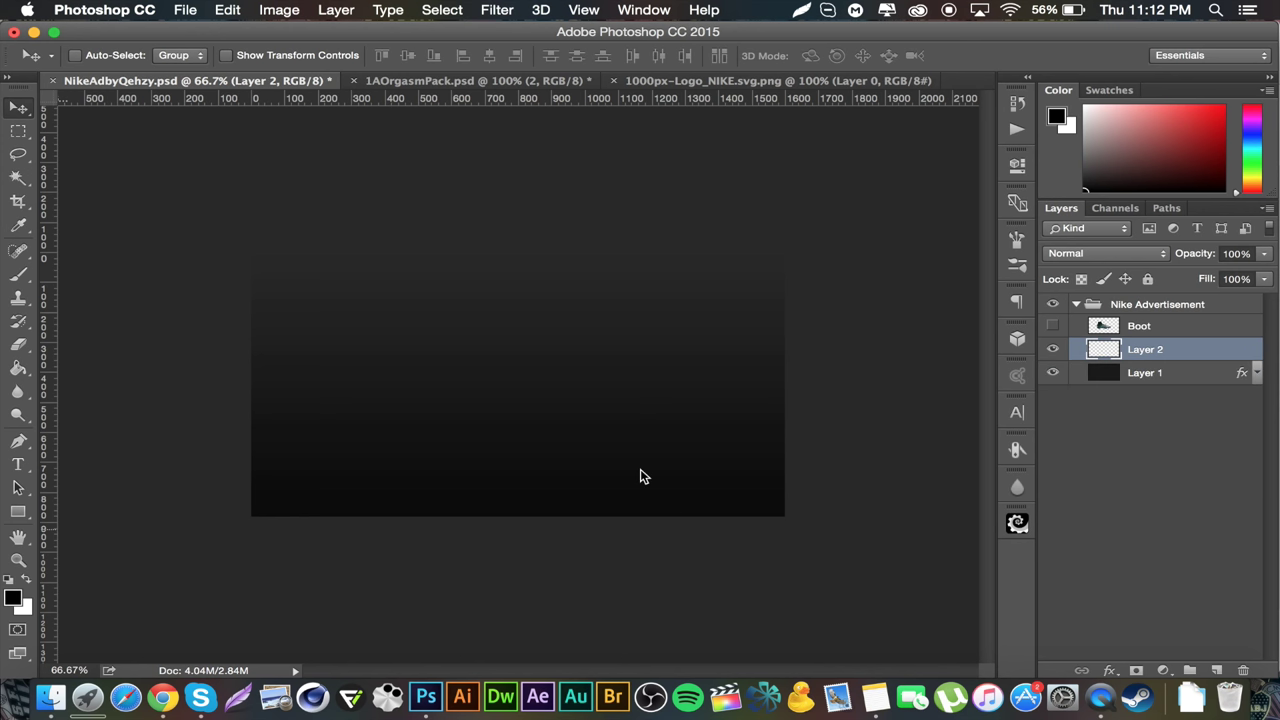
pyautogui.click(1052, 326)
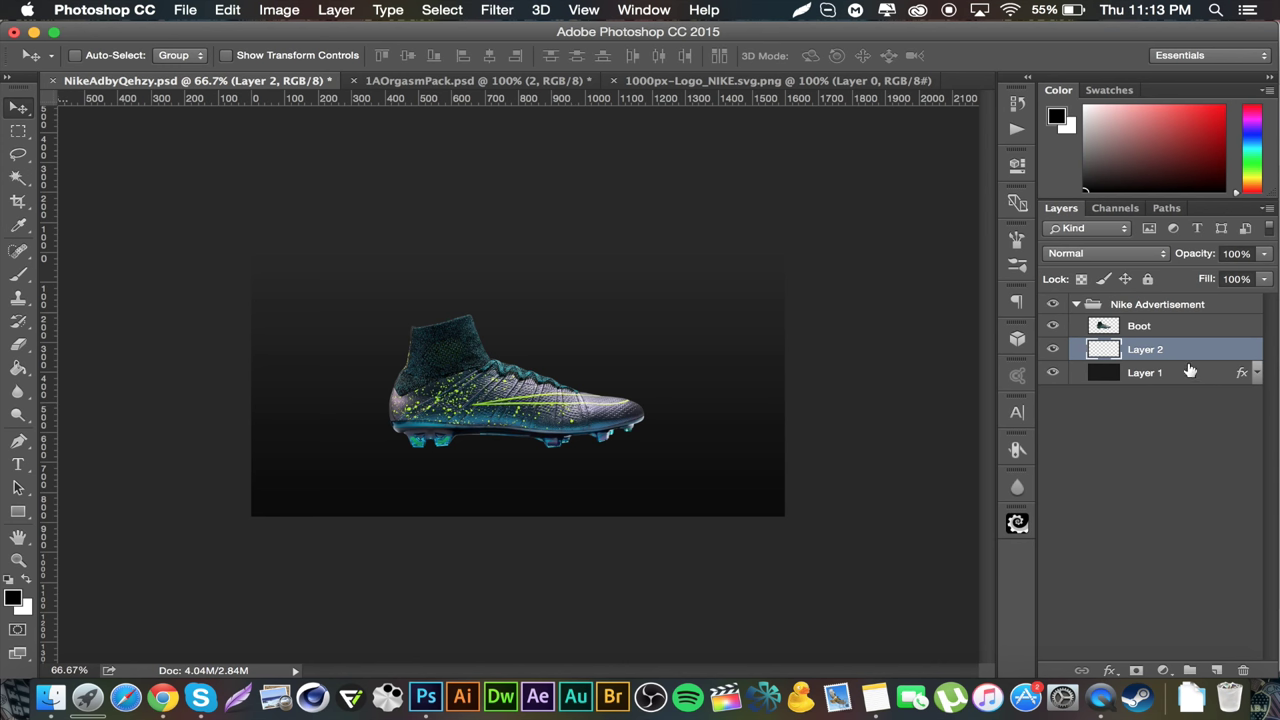
pyautogui.press('super')
pyautogui.press('super+BackSpace')
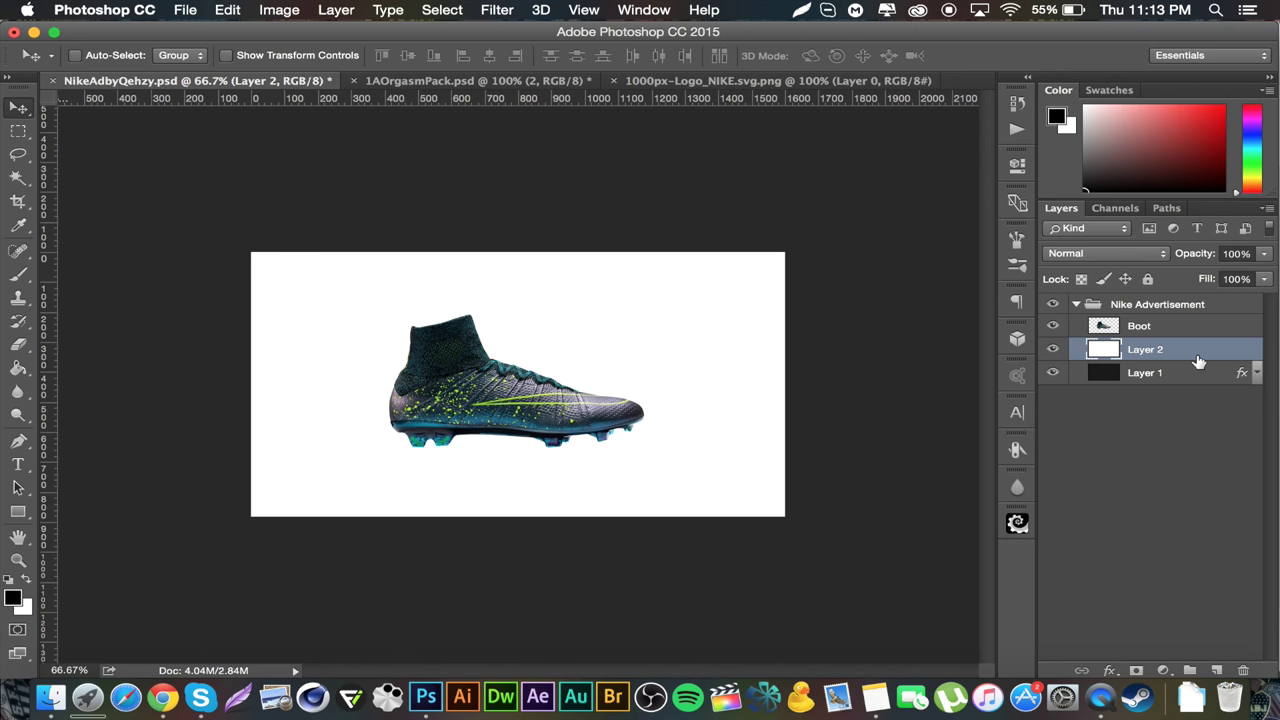
# Apply a Color Overlay of #1f1e24 to Layer 2 with Normal blending at 100% opacity.
pyautogui.doubleClick(1198, 361)
pyautogui.click(295, 330)
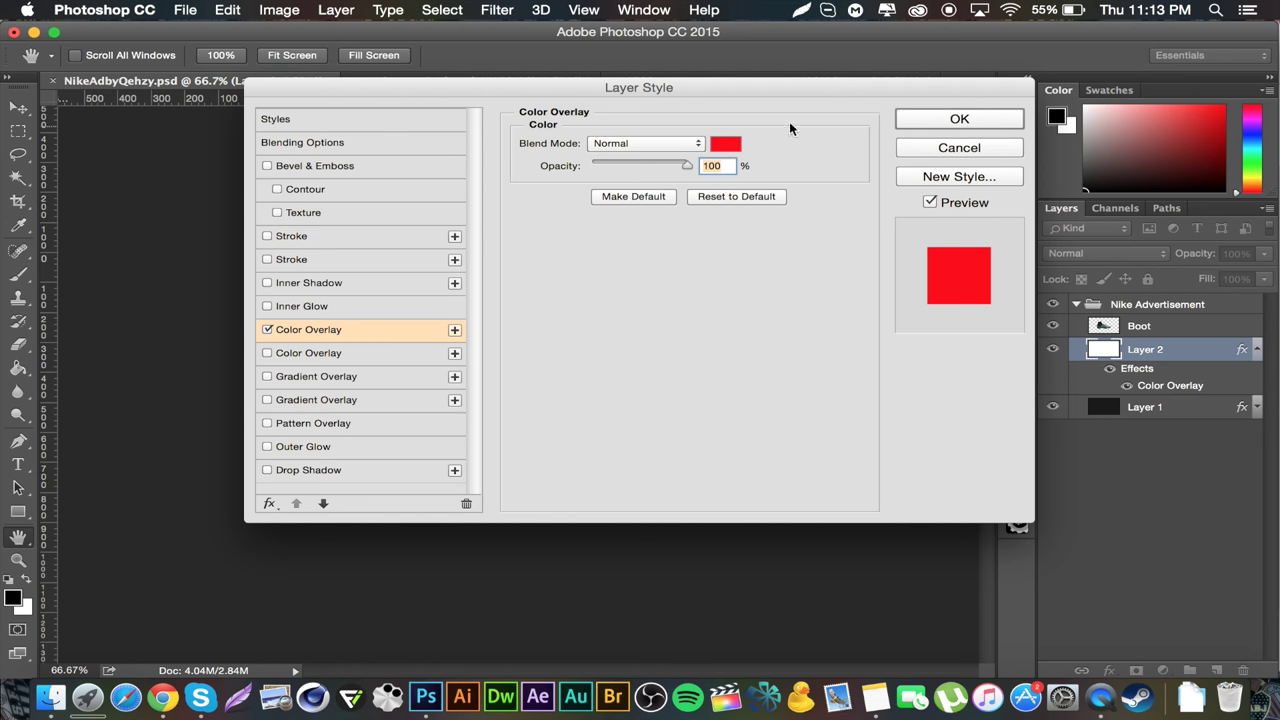
pyautogui.click(725, 143)
pyautogui.doubleClick(1095, 477)
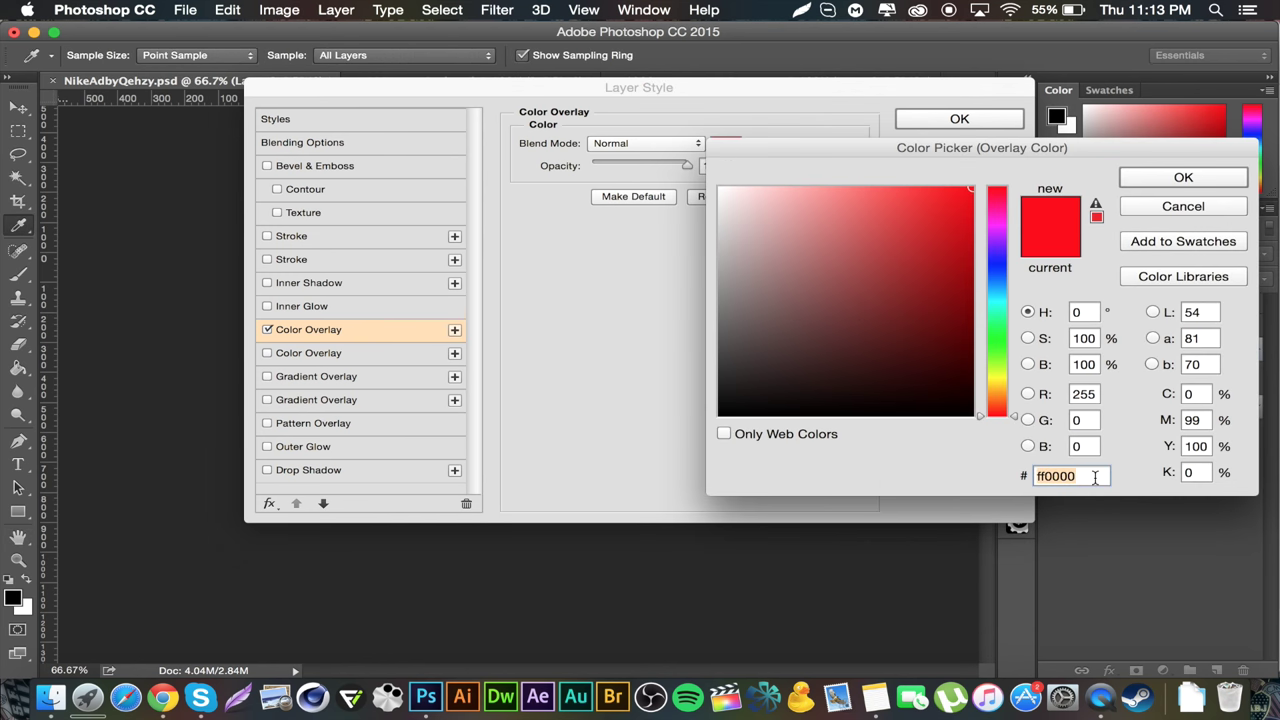
pyautogui.write('1')
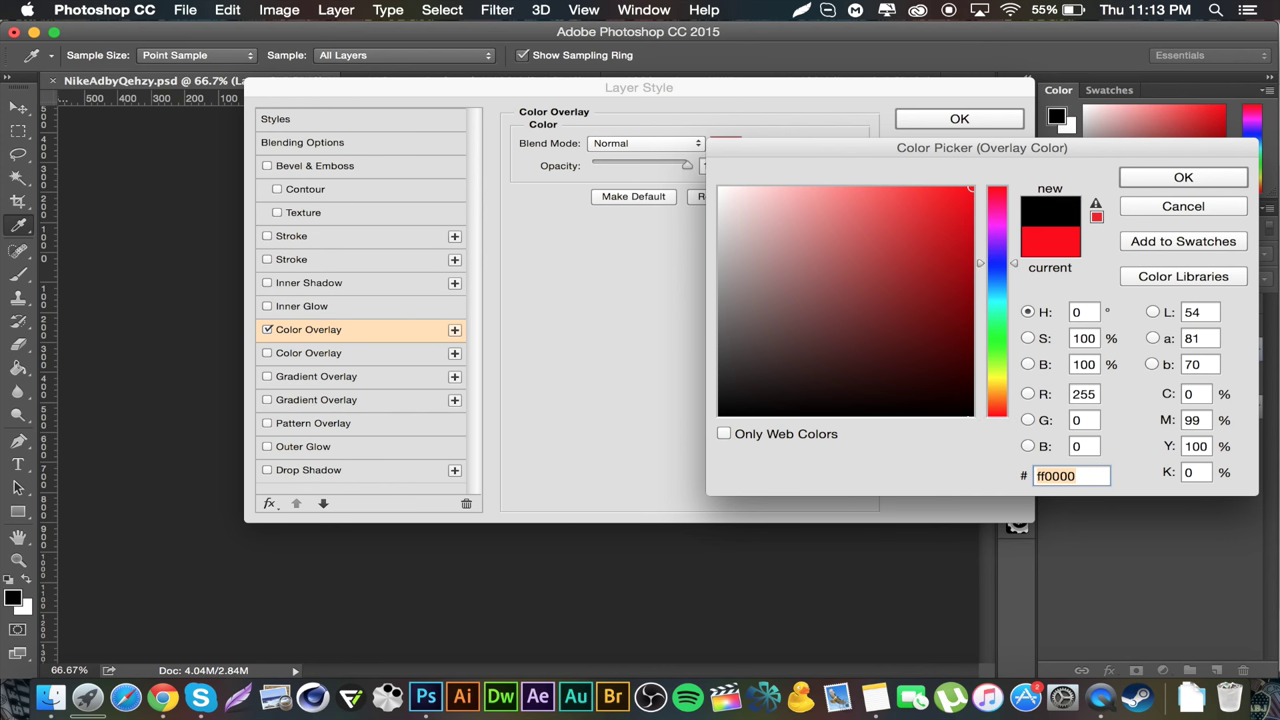
pyautogui.write('f')
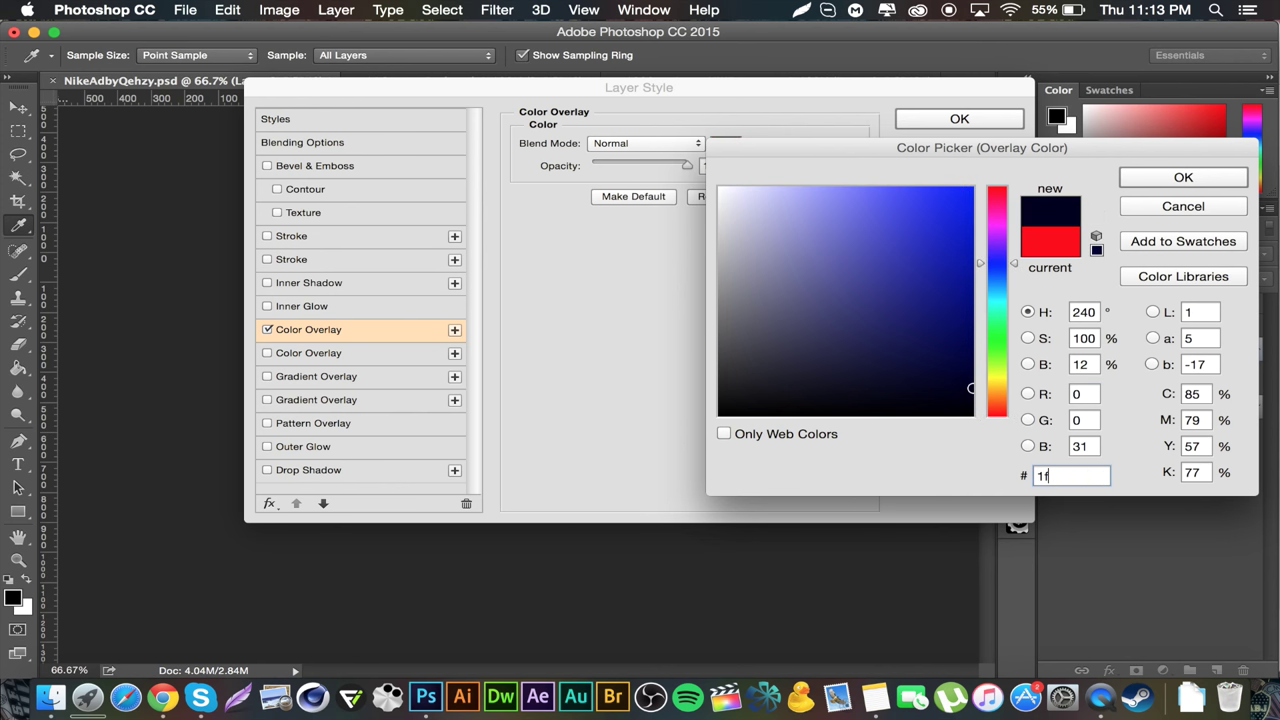
pyautogui.write('1e2')
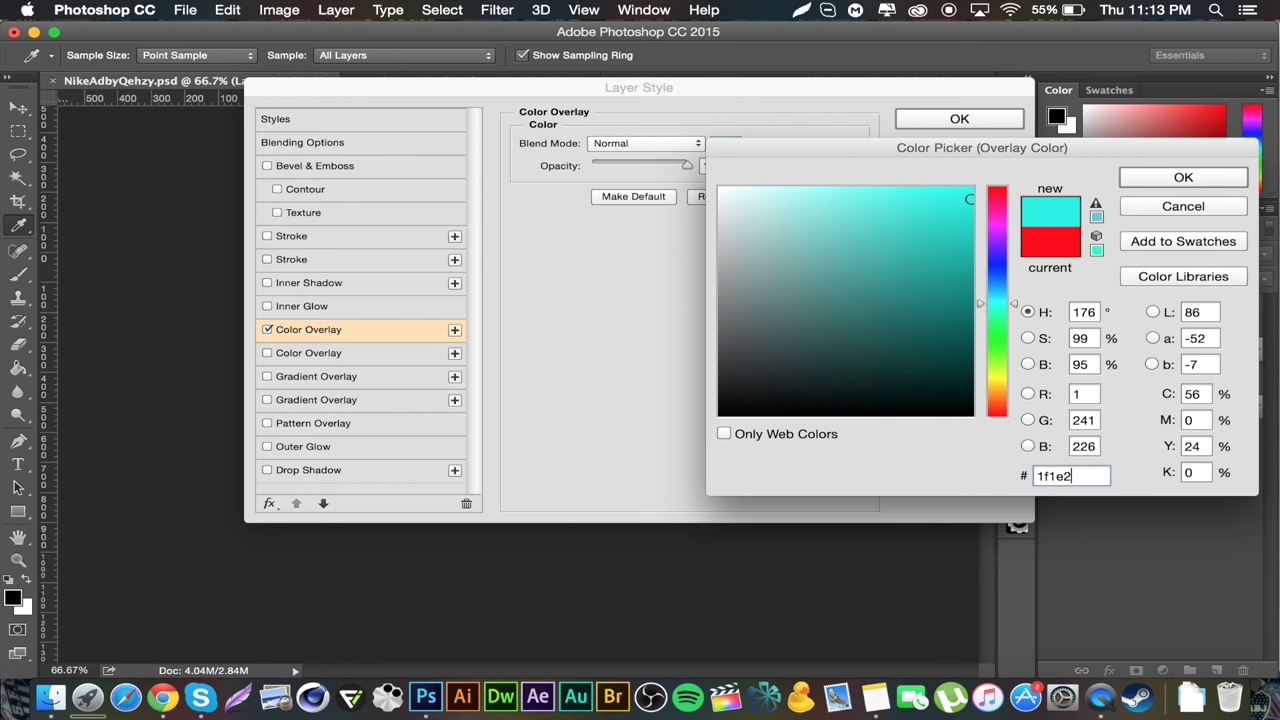
pyautogui.write('4')
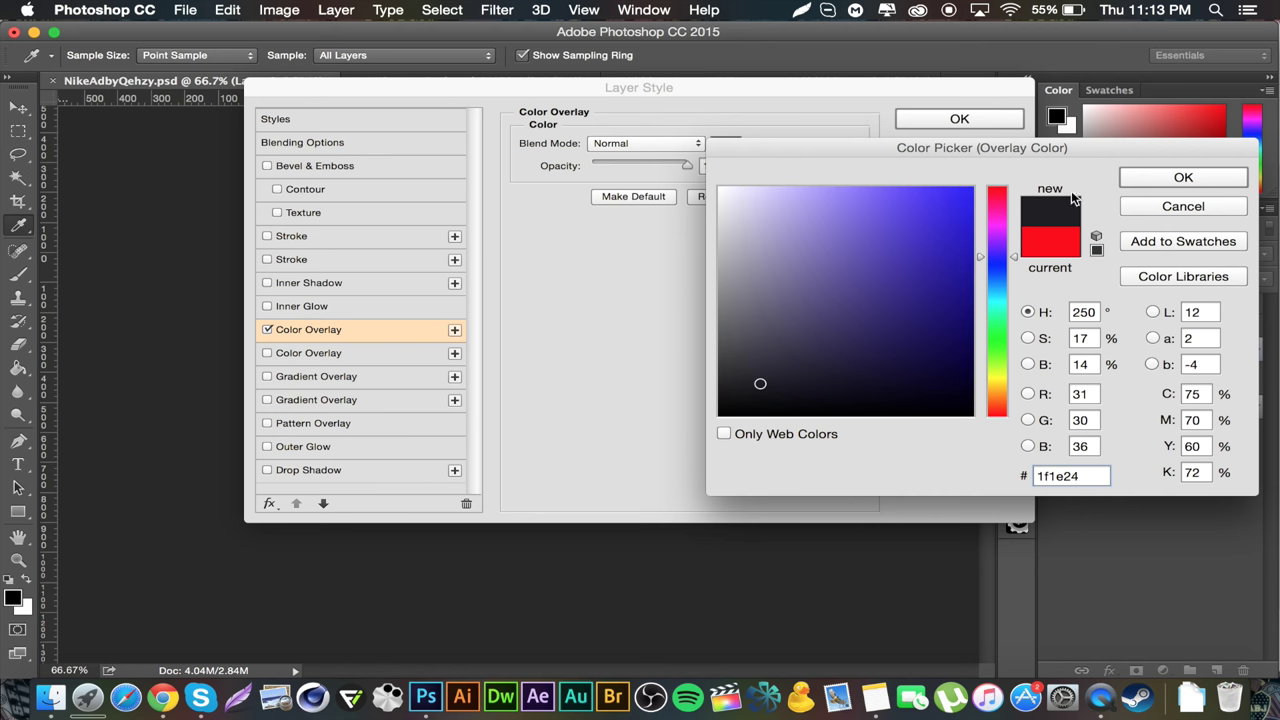
pyautogui.click(1183, 177)
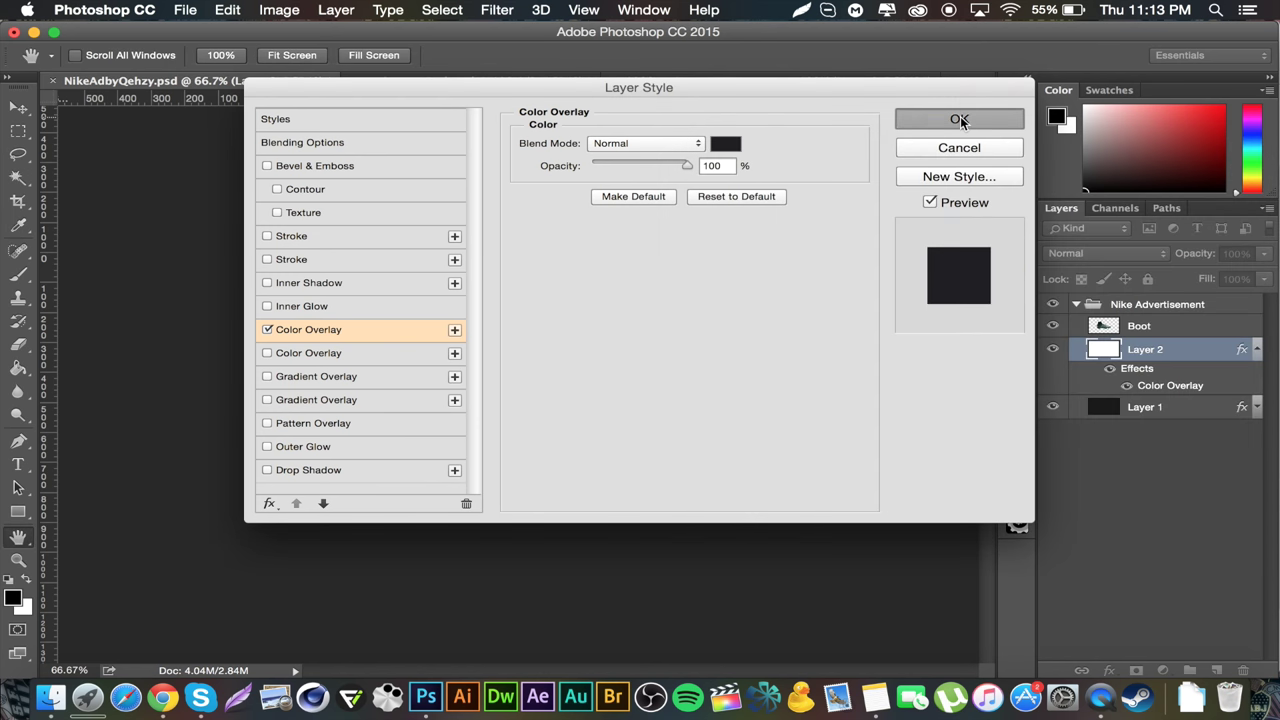
pyautogui.click(960, 118)
# Rasterize the layer style of Layer 2 and set the layer's opacity to 70%.
pyautogui.rightClick(1190, 351)
pyautogui.click(1009, 586)
pyautogui.click(1236, 253)
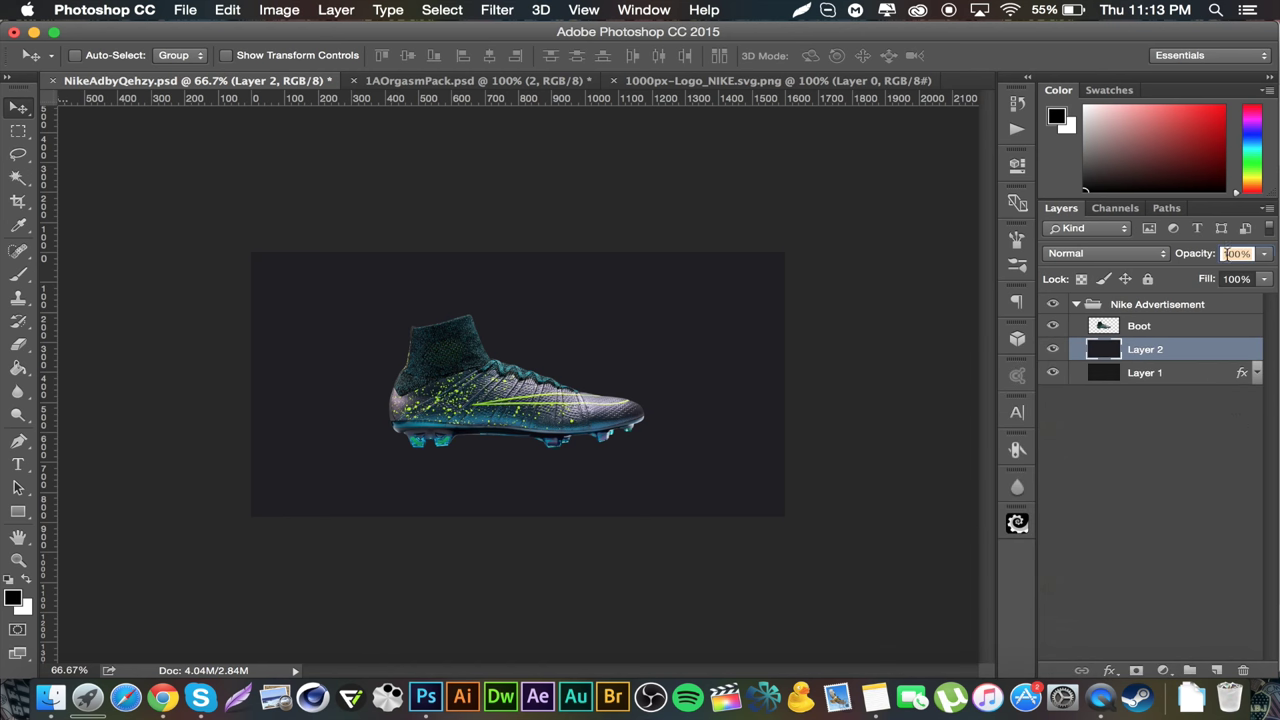
pyautogui.write('70')
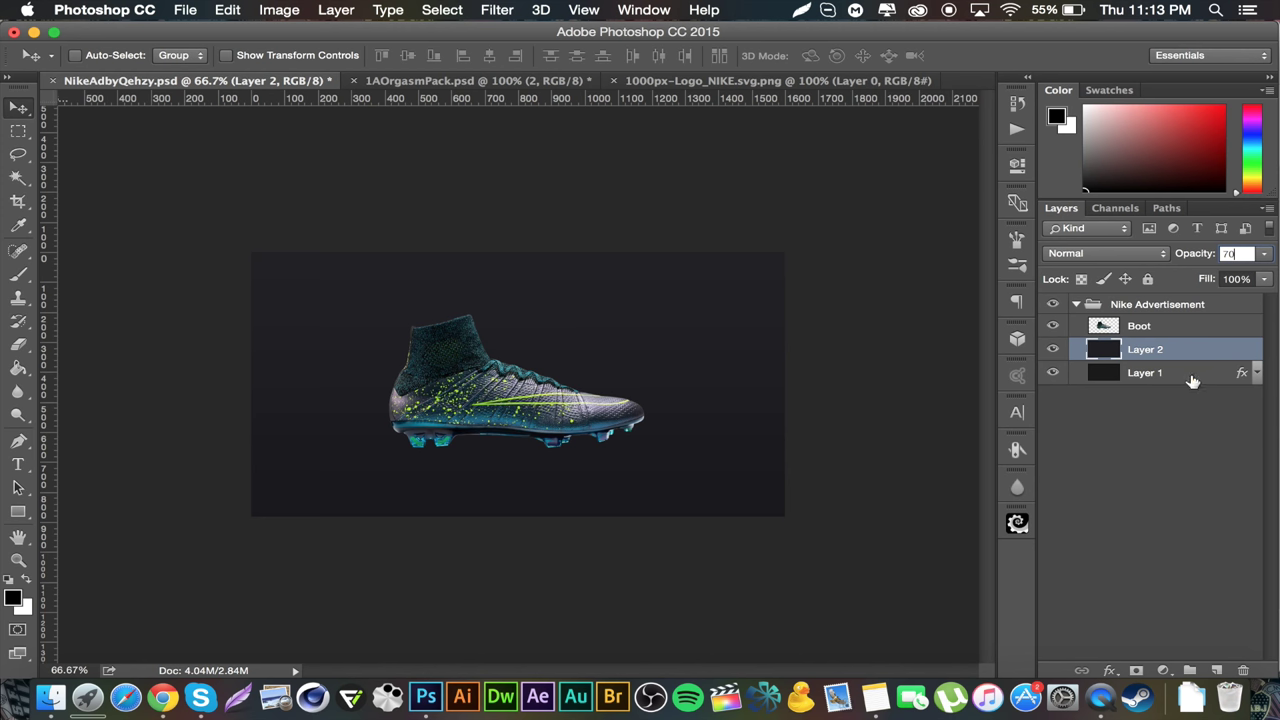
pyautogui.press('Return')
# Add a new layer above Layer 2 and marquee-select the canvas's upper part at full width, about 1600 × 587 px.
pyautogui.click(1215, 670)
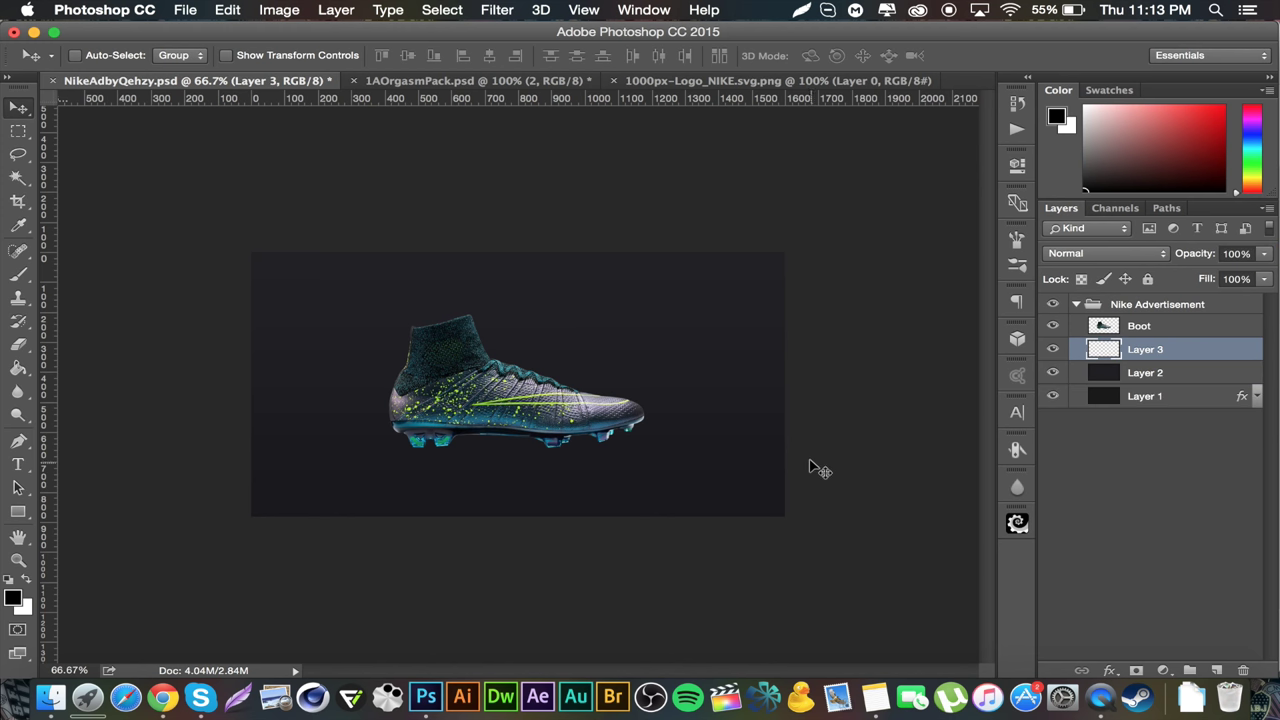
pyautogui.click(18, 131)
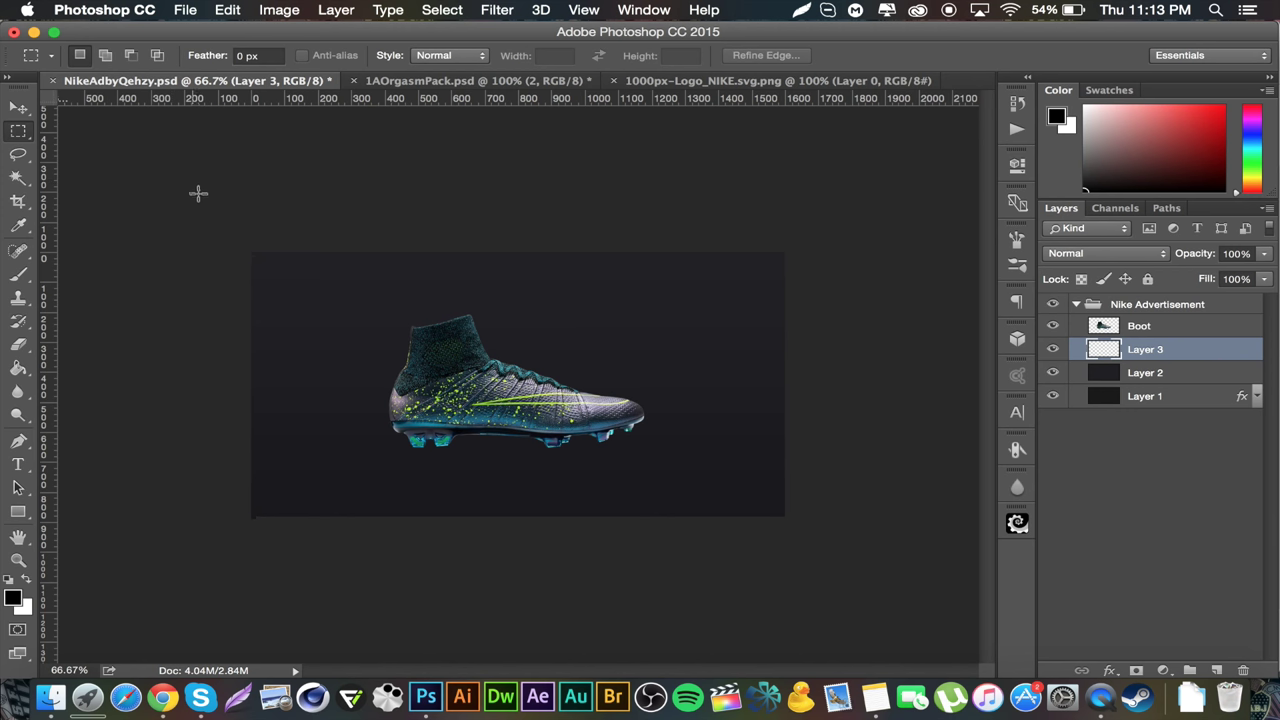
pyautogui.moveTo(611, 369); pyautogui.dragTo(820, 427)
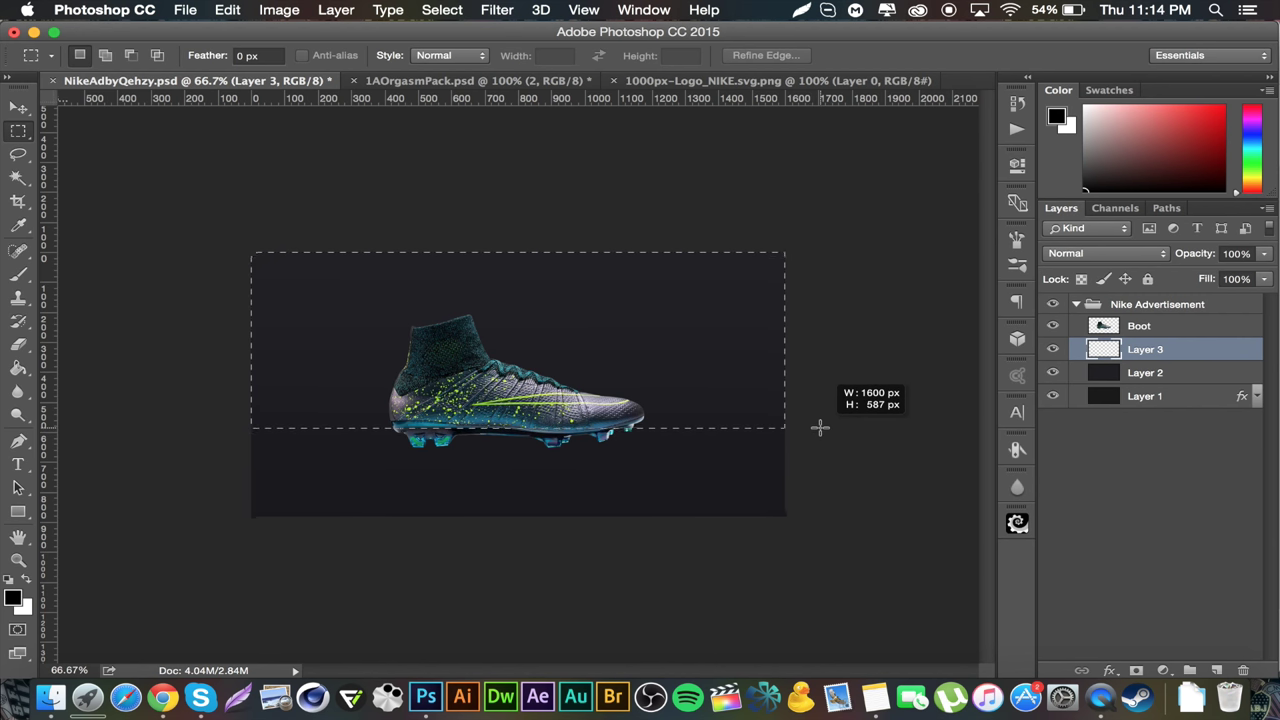
pyautogui.moveTo(820, 427); pyautogui.dragTo(820, 427)
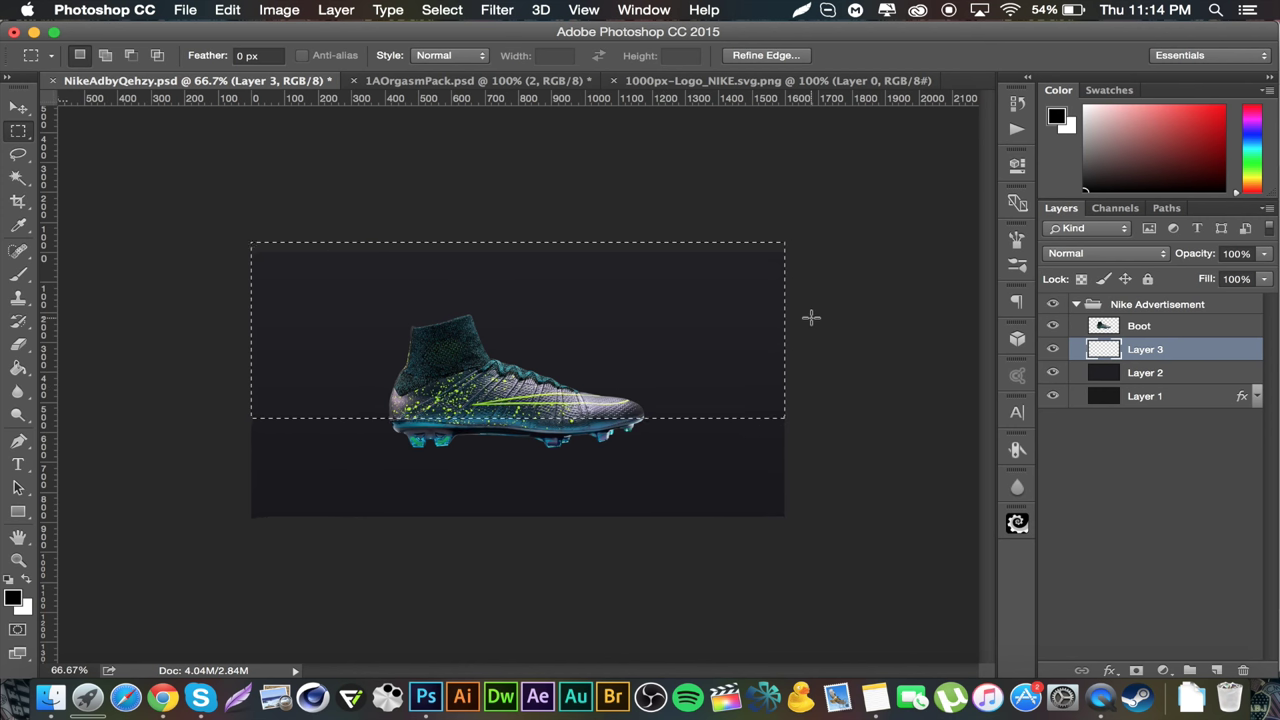
# Choose a soft round brush with 0% hardness and a size of 159 px.
pyautogui.click(19, 276)
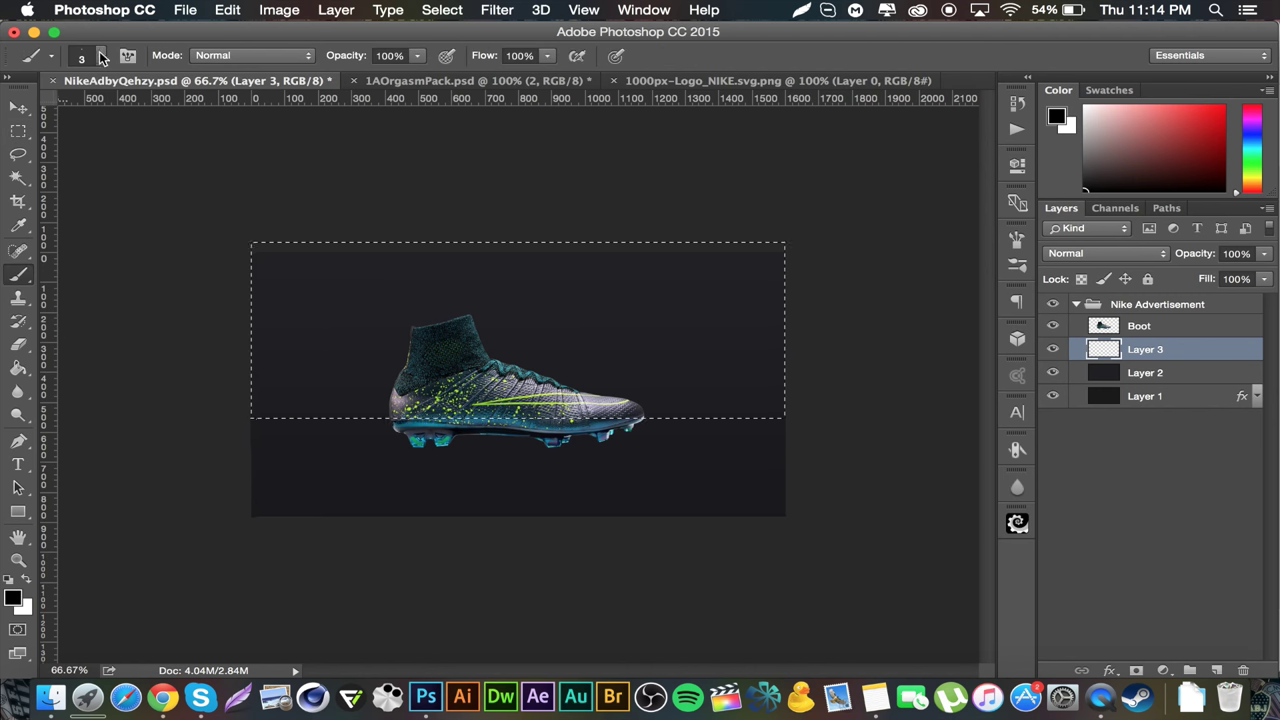
pyautogui.rightClick(189, 236)
pyautogui.click(190, 250)
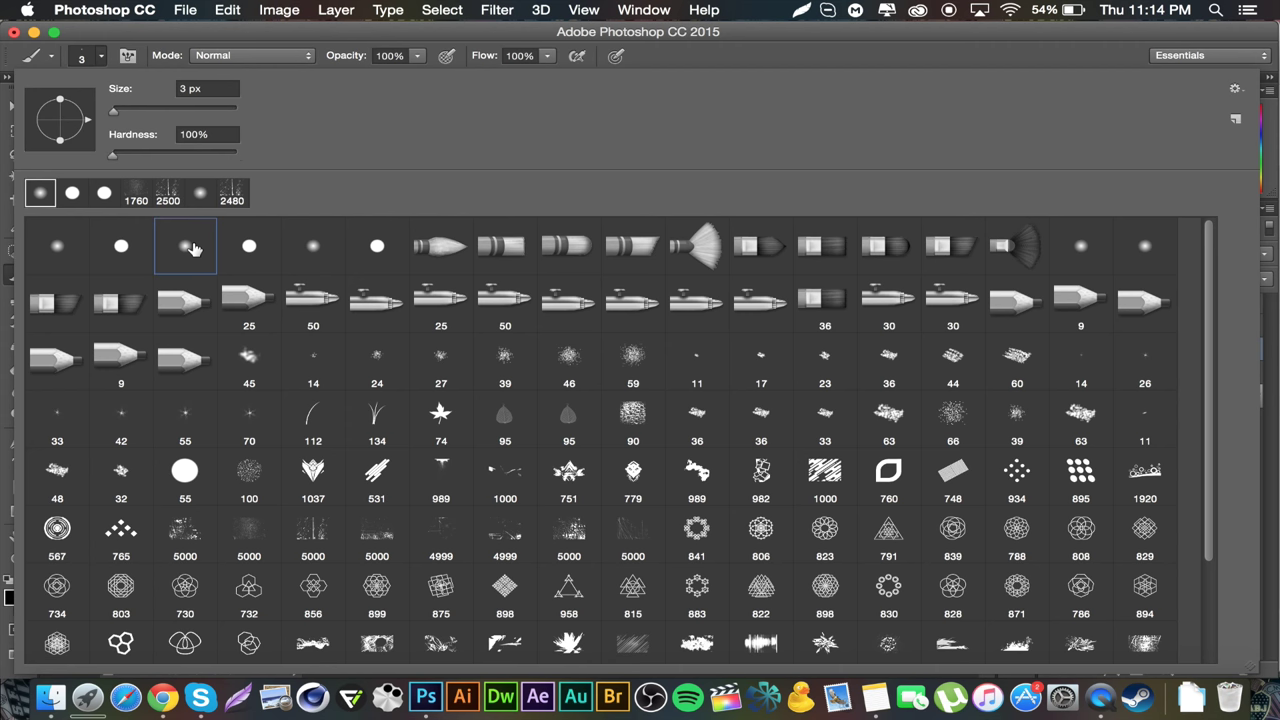
pyautogui.click(195, 108)
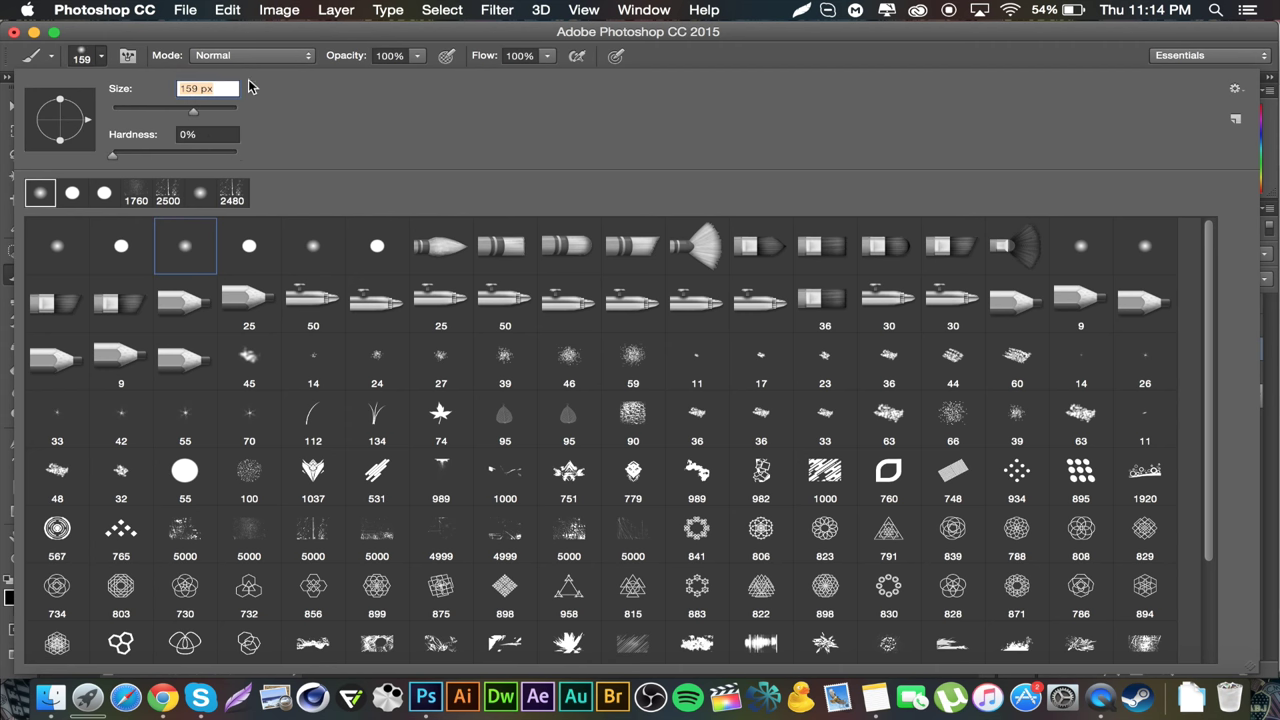
pyautogui.click(299, 40)
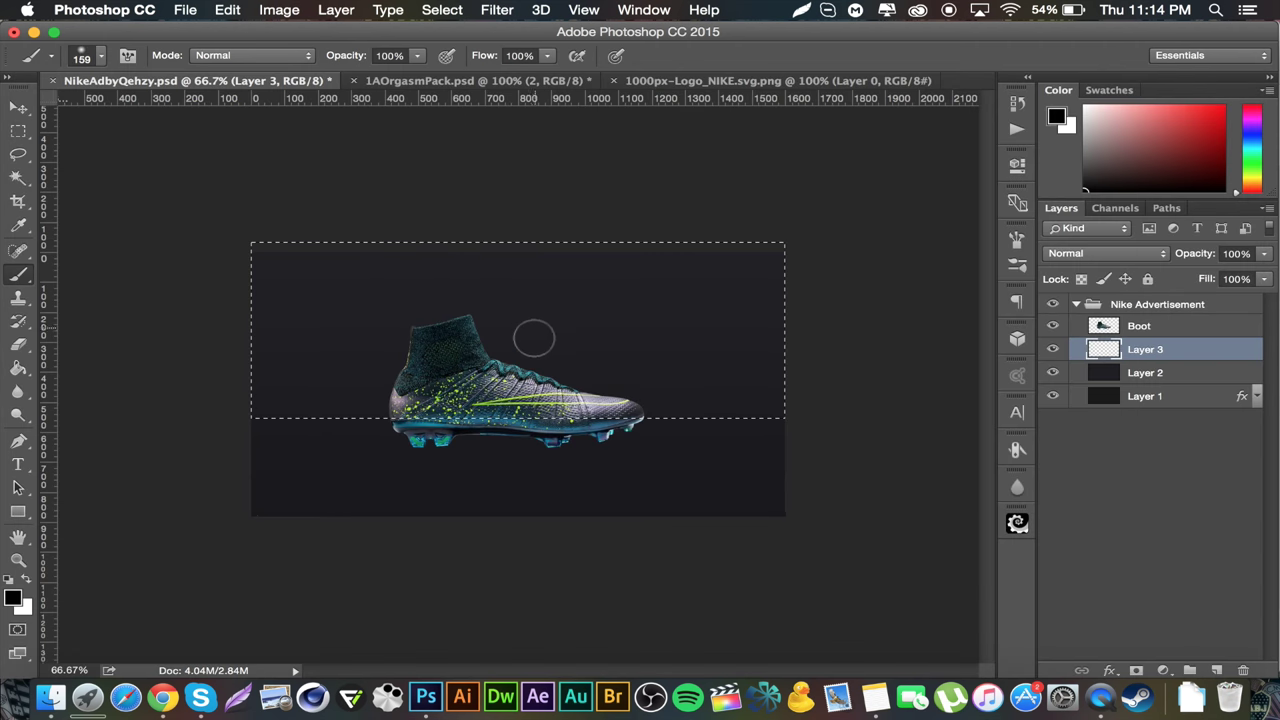
# Paint a soft black shadow along the selection's lower edge with the brush enlarged to 800 px, and clear the selection.
pyautogui.press(']')
pyautogui.press(']')
pyautogui.press(']')
pyautogui.press(']')
pyautogui.press(']')
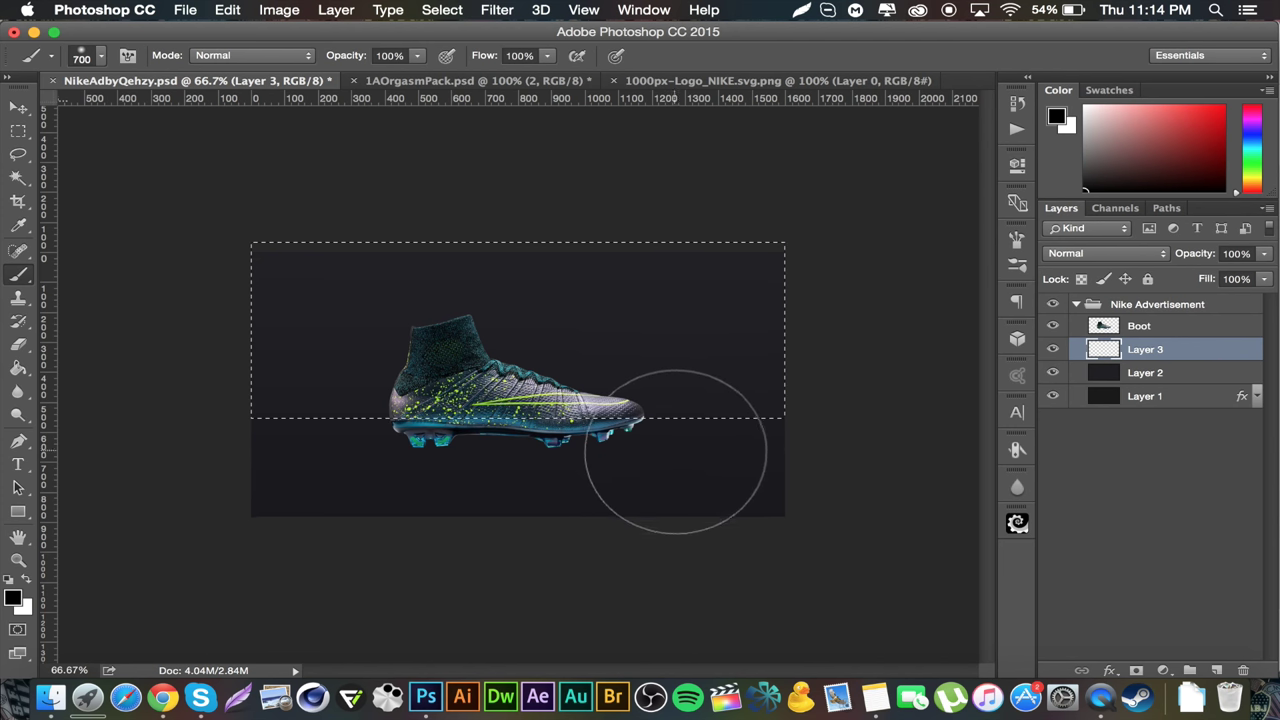
pyautogui.press(']')
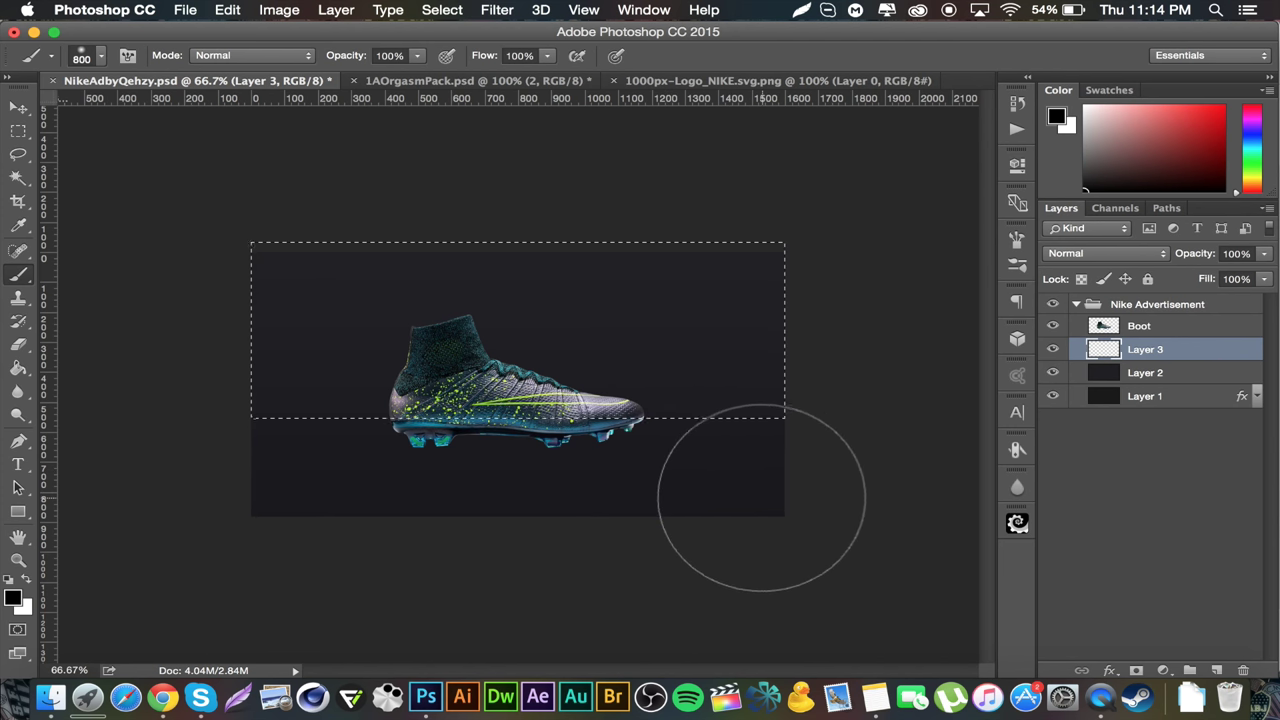
pyautogui.moveTo(761, 497)
pyautogui.mouseDown()
pyautogui.moveTo(422, 518)
pyautogui.moveTo(177, 490)
pyautogui.mouseUp()
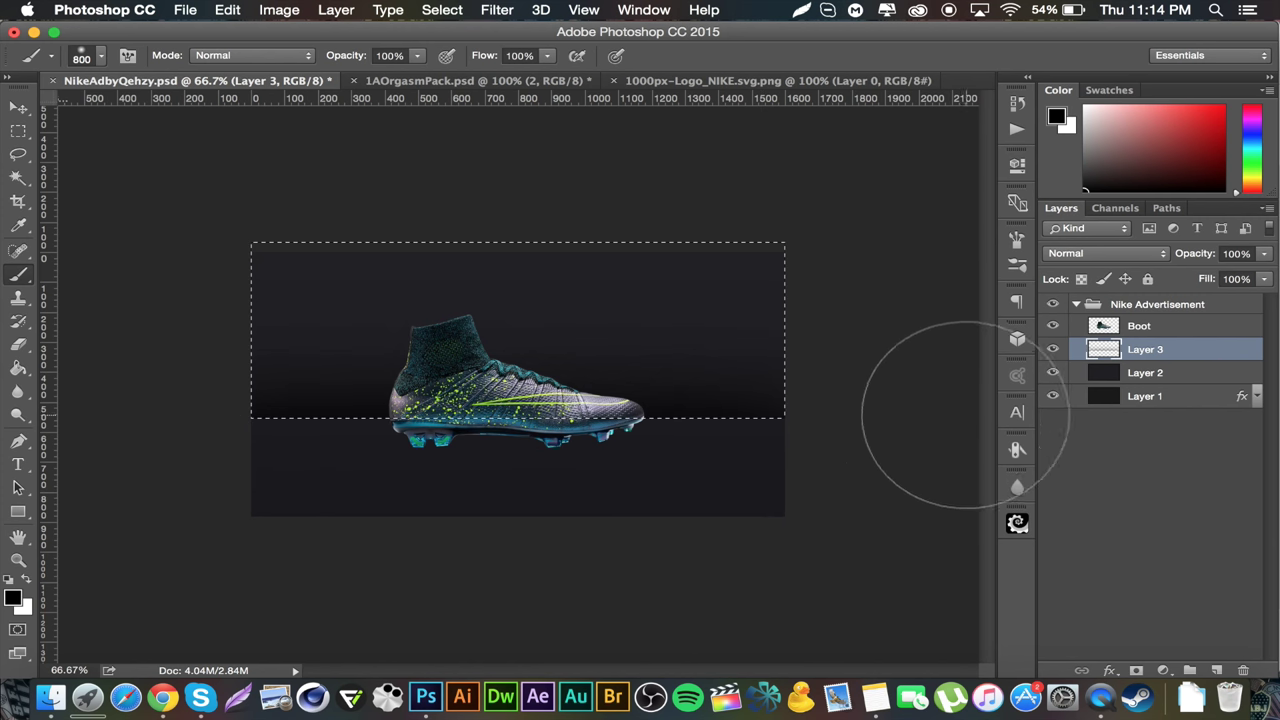
pyautogui.press('super+d')
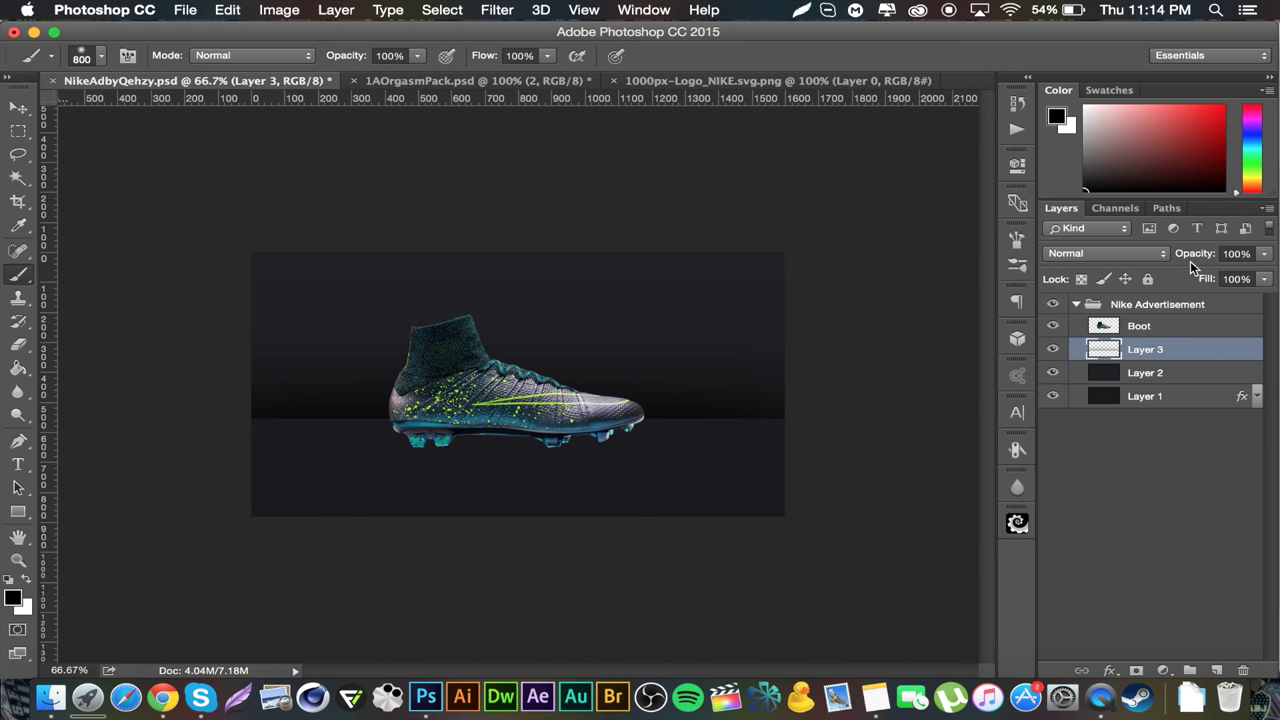
# Set the opacity of Layer 3, which holds the painted shadow, to 40%.
pyautogui.moveTo(1200, 258); pyautogui.dragTo(1141, 256)
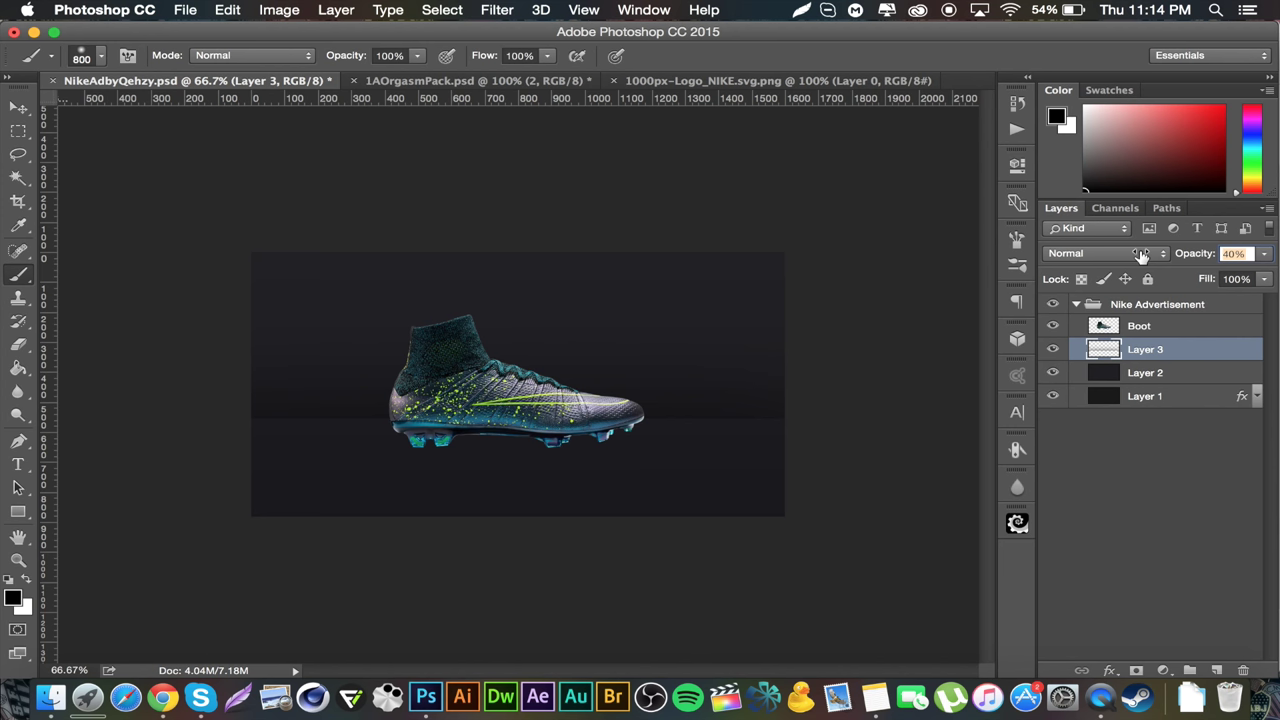
pyautogui.moveTo(1147, 256); pyautogui.dragTo(1187, 257)
pyautogui.moveTo(1182, 257); pyautogui.dragTo(1182, 257)
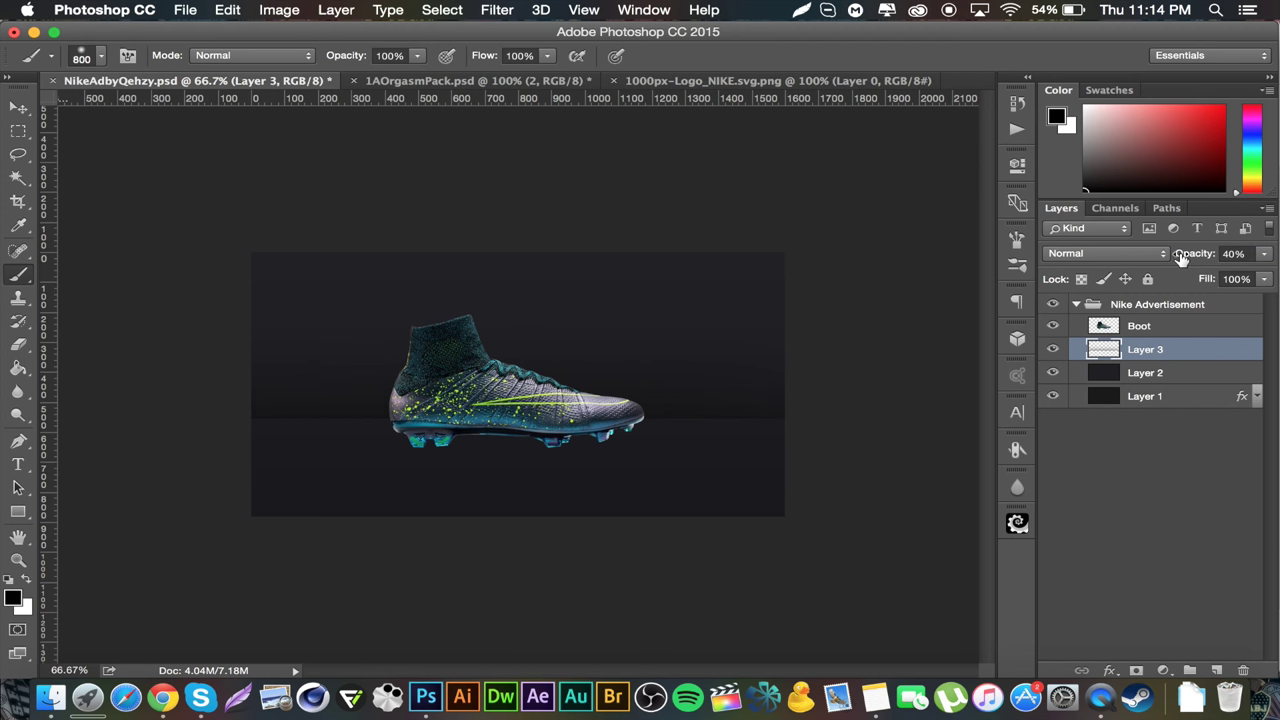
# Add a new layer above Layer 3 and fill it with the Clouds render filter.
pyautogui.click(1218, 668)
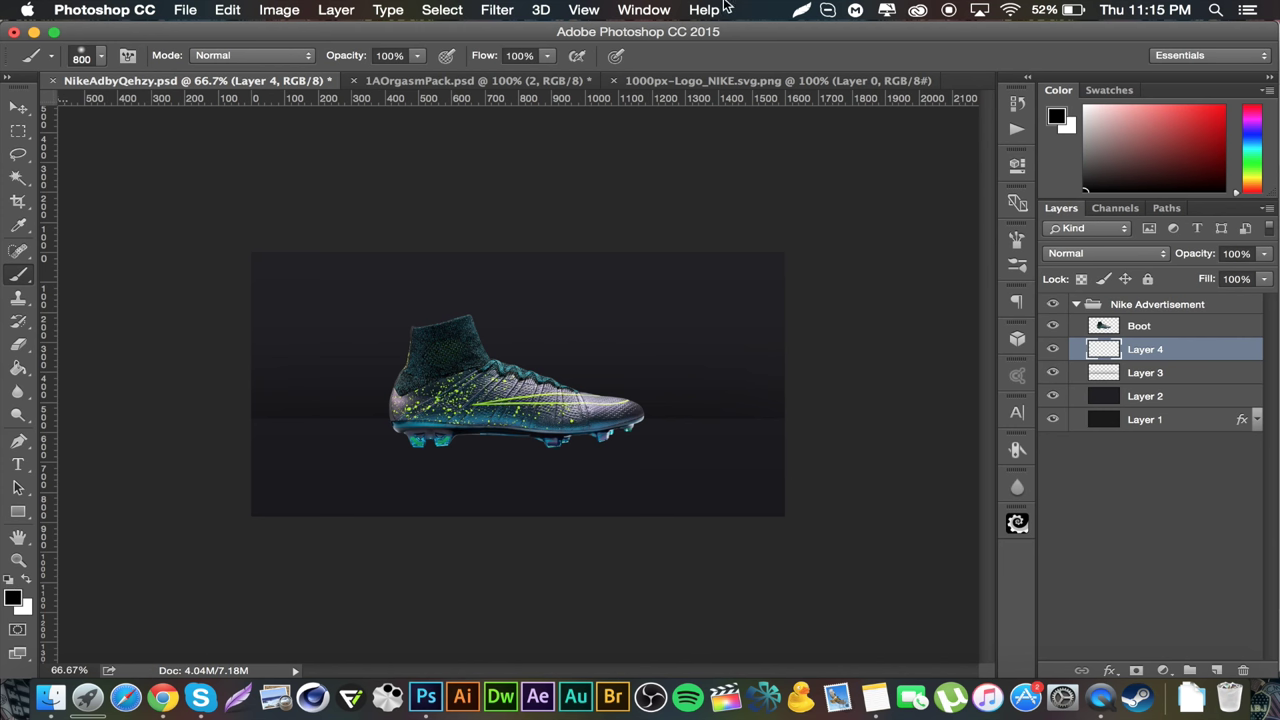
pyautogui.click(505, 10)
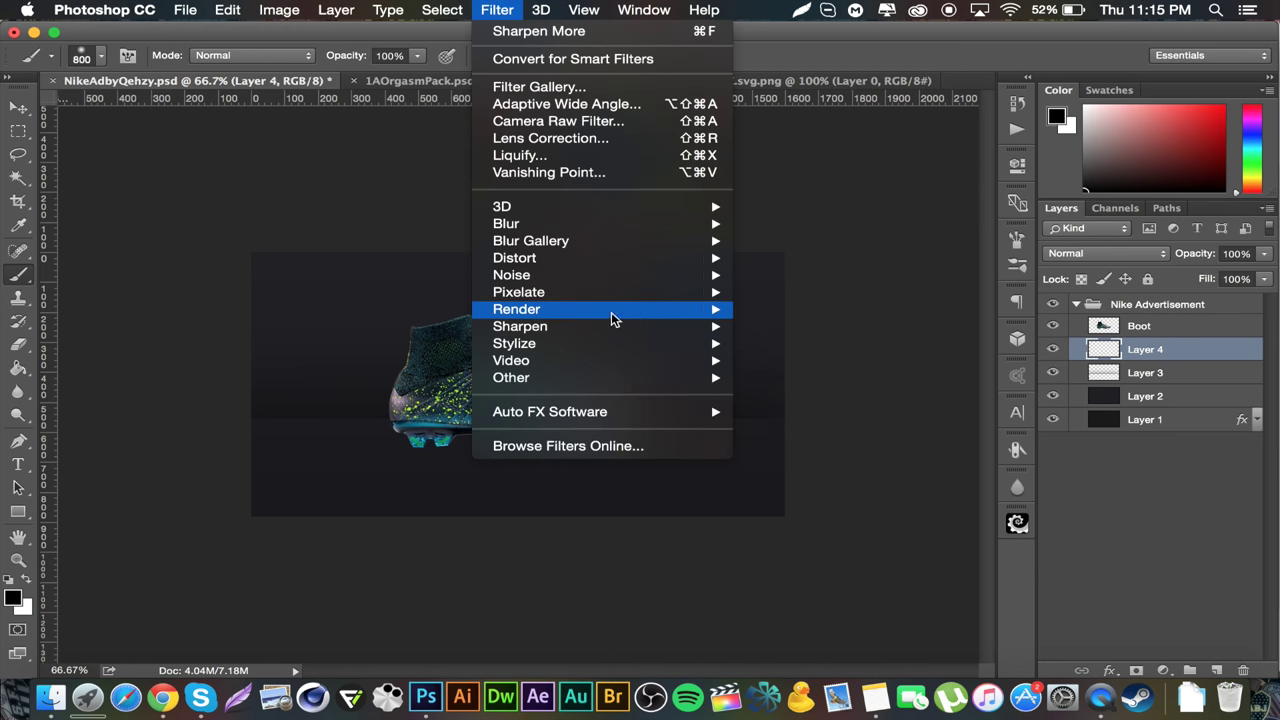
pyautogui.moveTo(614, 312)
pyautogui.click(811, 374)
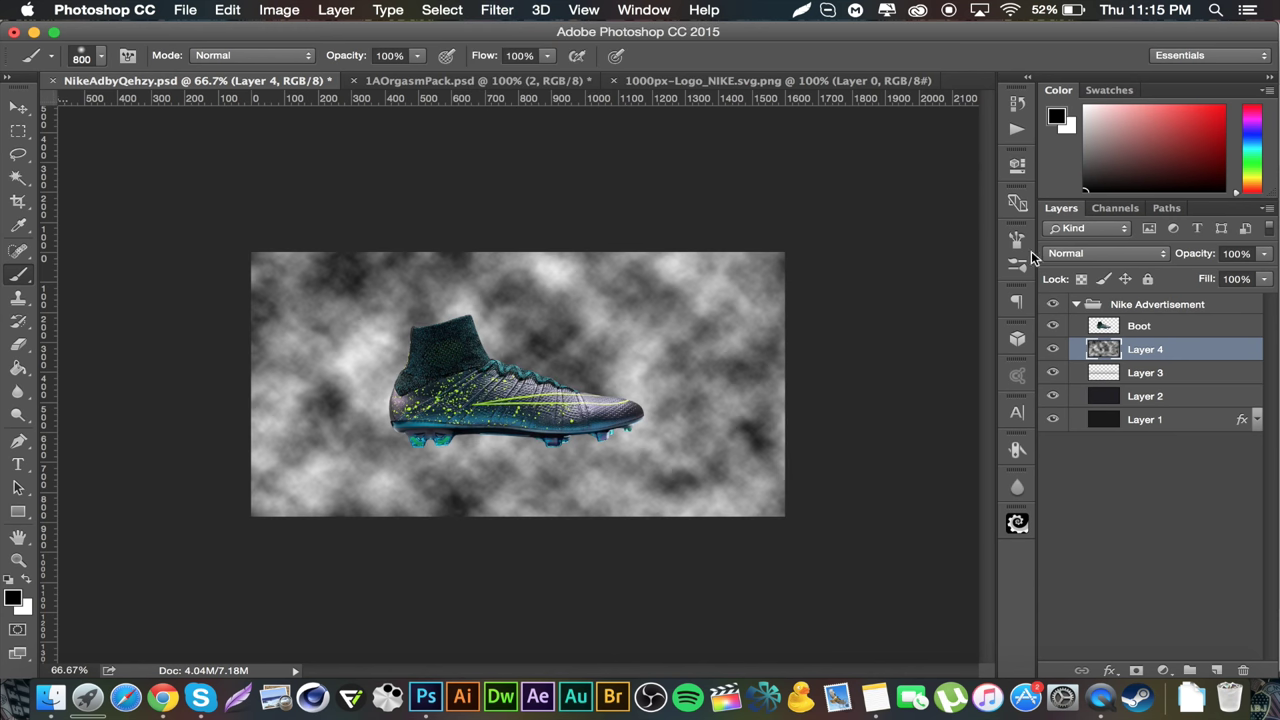
# Set the clouds layer's blend mode to Overlay and its opacity to 4%.
pyautogui.click(1122, 258)
pyautogui.click(1091, 446)
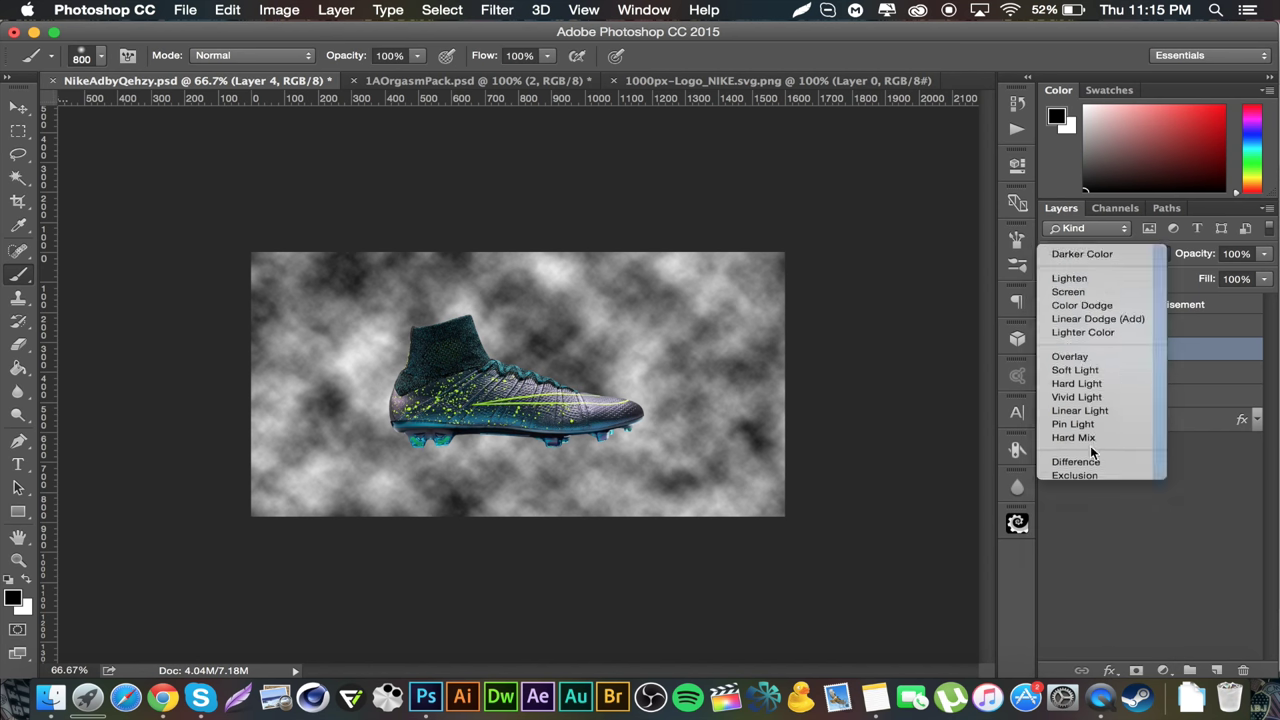
pyautogui.click(1237, 254)
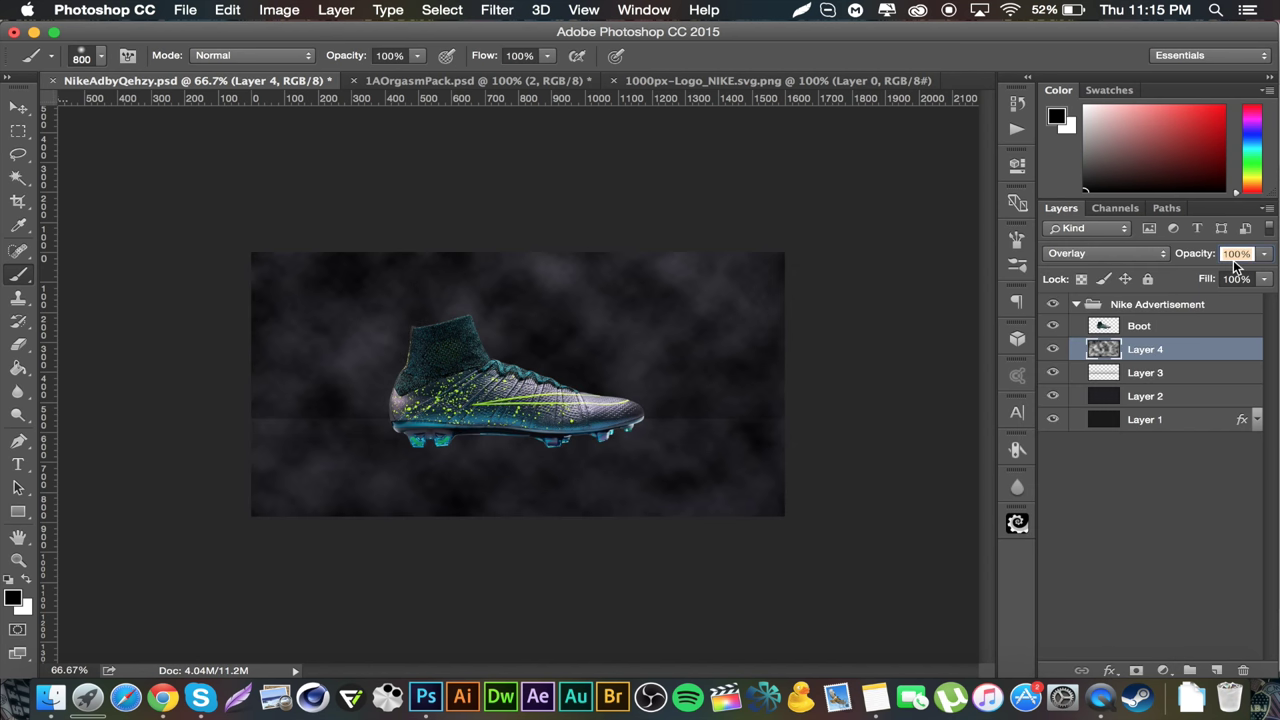
pyautogui.write('4')
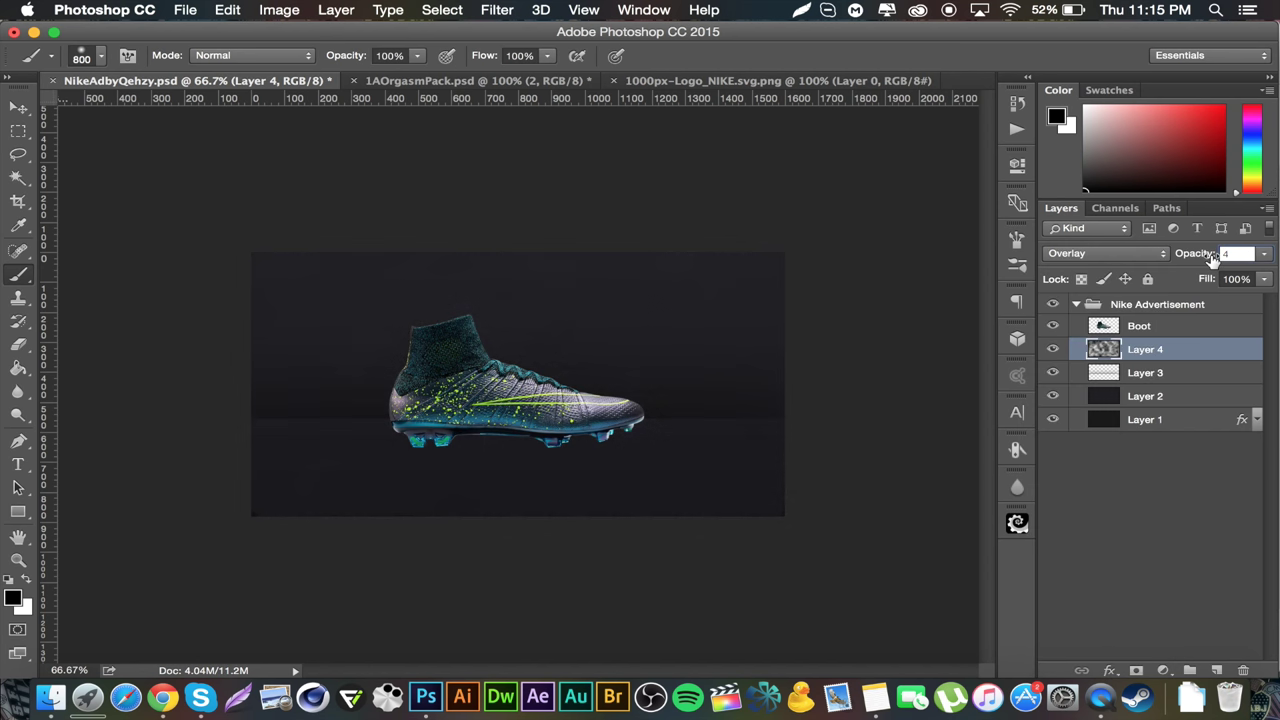
pyautogui.click(1181, 466)
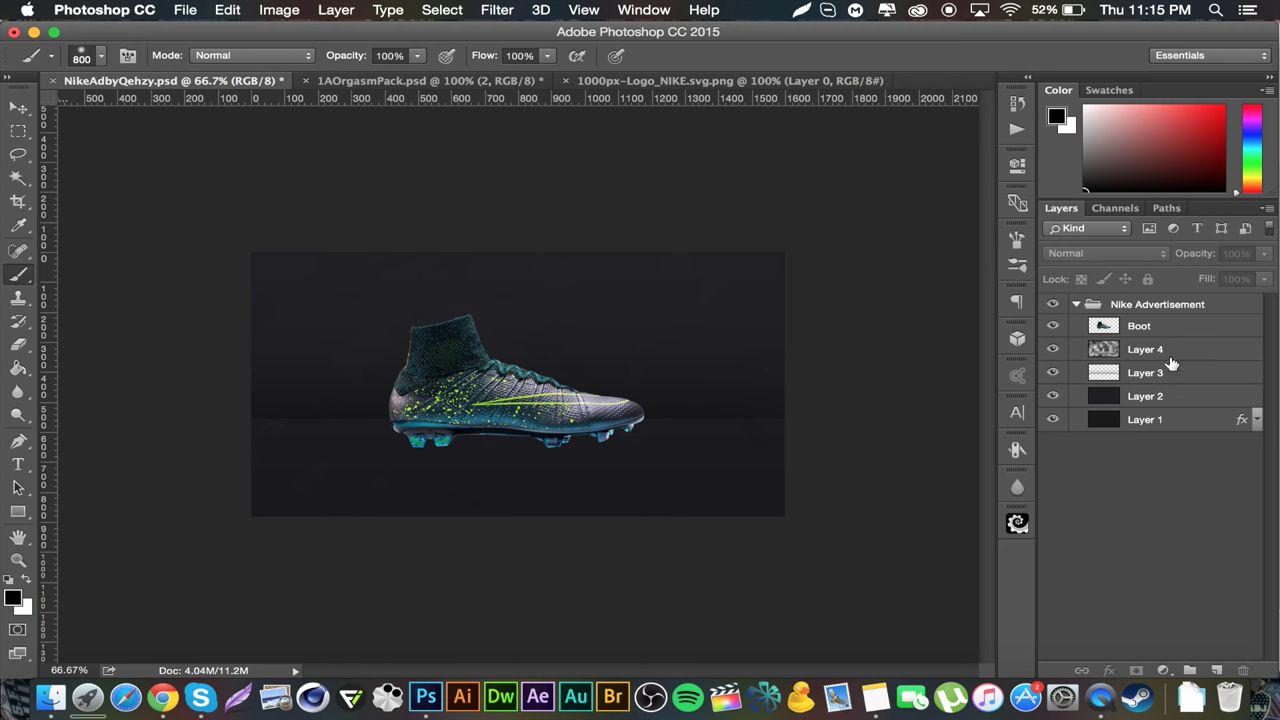
# Duplicate the clouds layer and set the copy to the Screen blend mode at 3% opacity.
pyautogui.click(1175, 361)
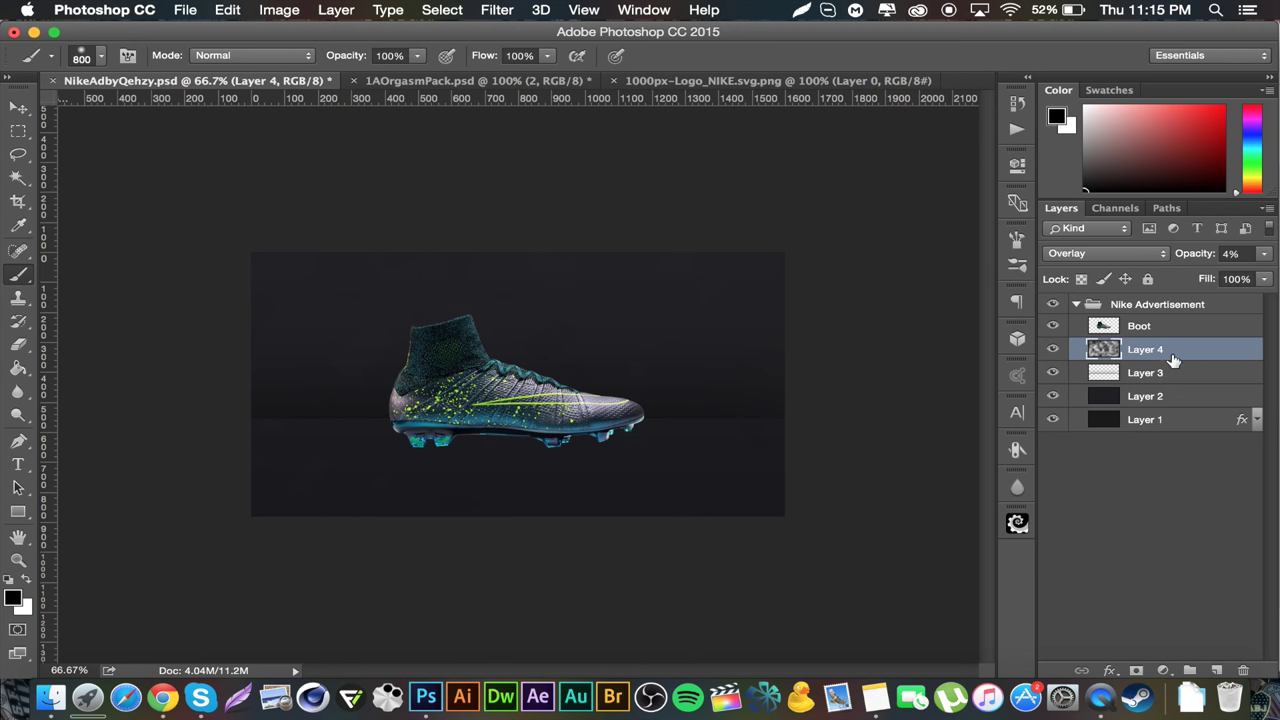
pyautogui.press('super+j')
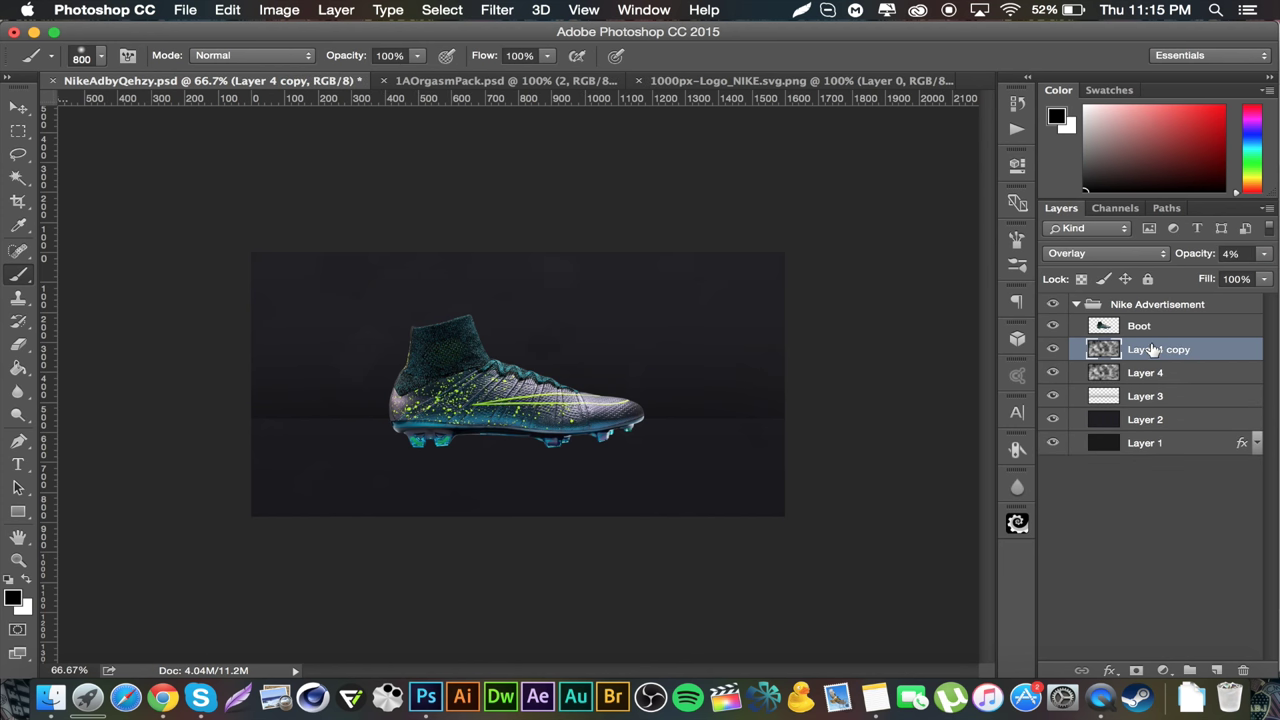
pyautogui.click(1107, 254)
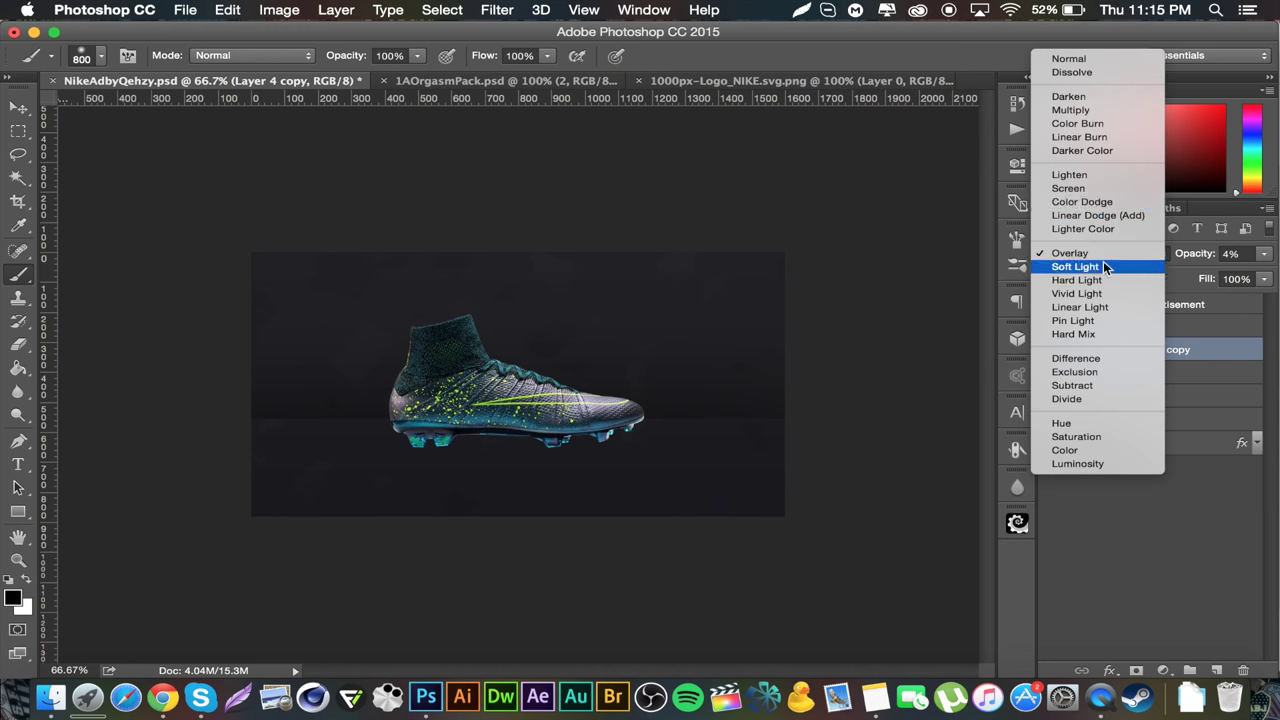
pyautogui.click(1085, 189)
pyautogui.click(1233, 254)
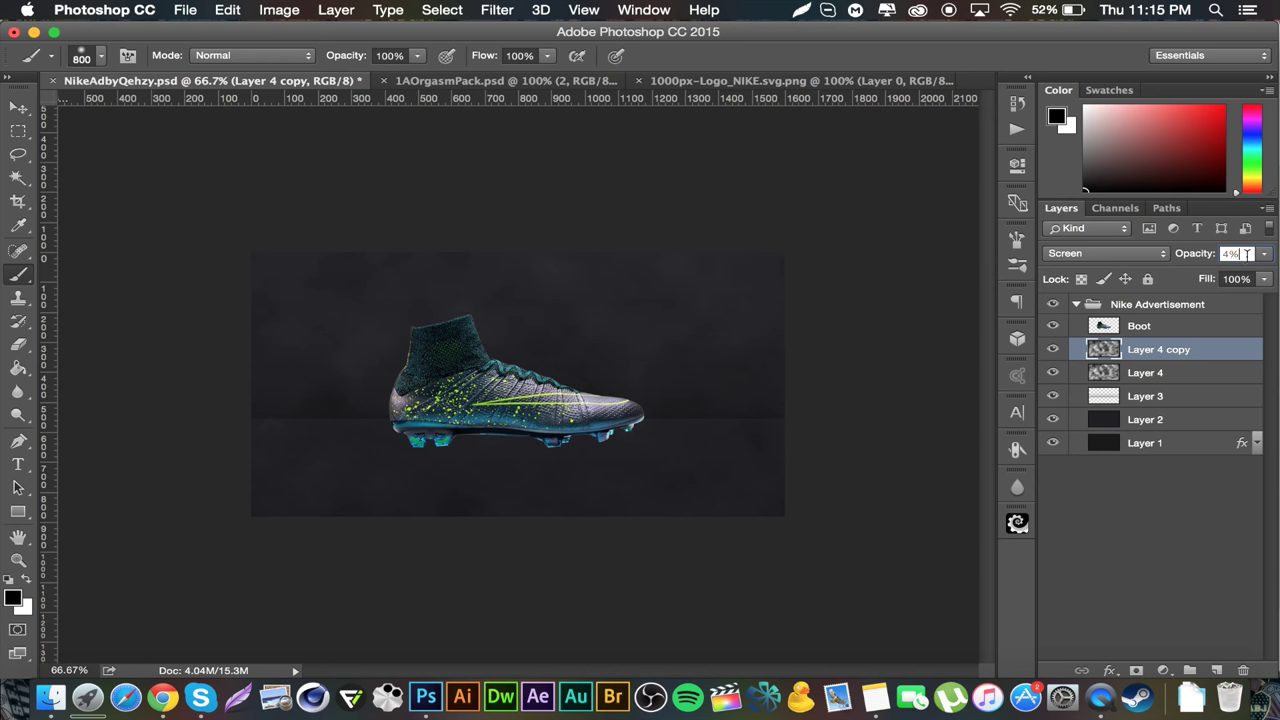
pyautogui.write('2')
pyautogui.press('BackSpace')
pyautogui.write('3')
# Erase the centre of the clouds copy around the boot with a soft 1600 px eraser at 0% hardness.
pyautogui.click(18, 343)
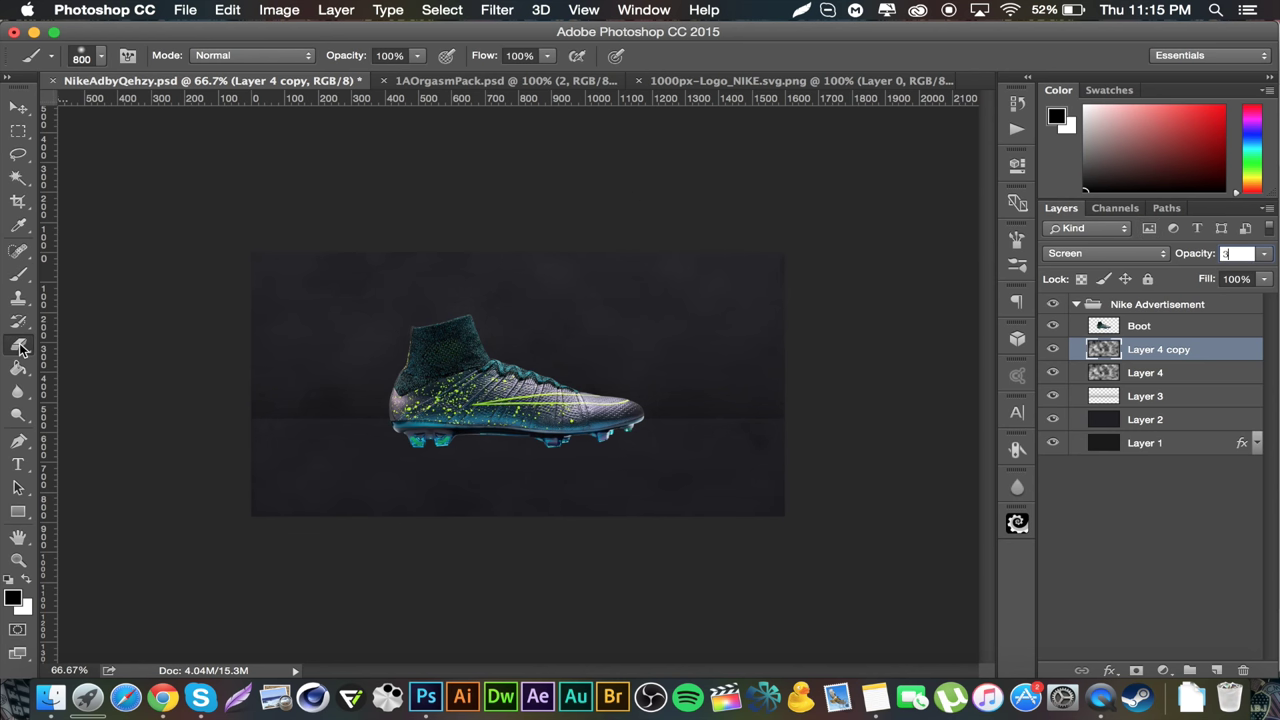
pyautogui.click(93, 55)
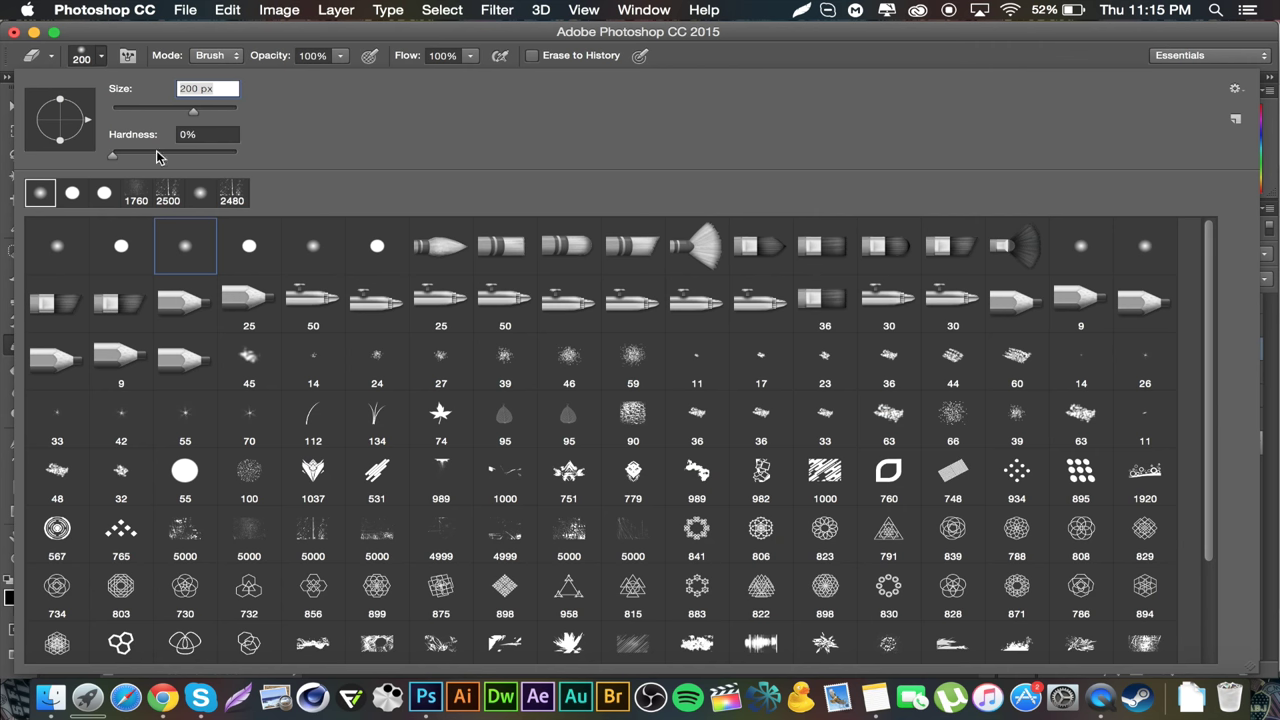
pyautogui.click(283, 50)
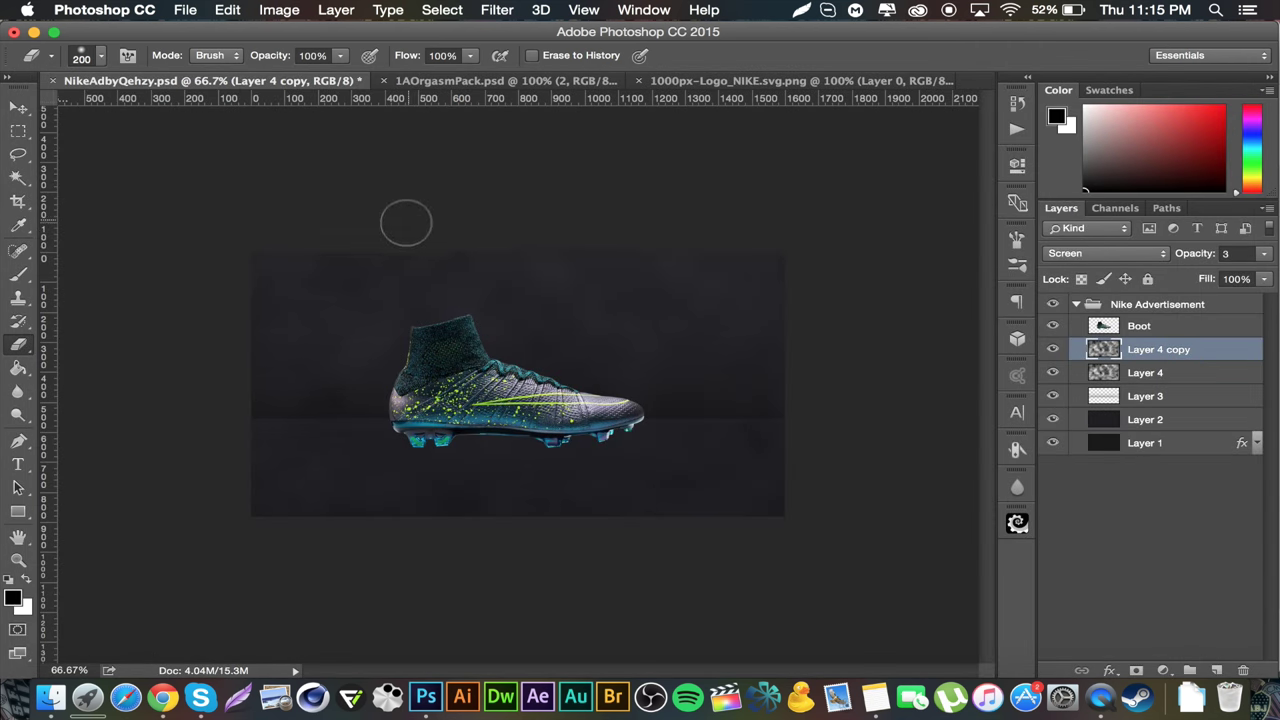
pyautogui.press(']')
pyautogui.press(']')
pyautogui.press(']')
pyautogui.press(']')
pyautogui.press(']')
pyautogui.press(']')
pyautogui.press(']')
pyautogui.press(']')
pyautogui.press(']')
pyautogui.press(']')
pyautogui.press(']')
pyautogui.press(']')
pyautogui.press(']')
pyautogui.press(']')
pyautogui.press(']')
pyautogui.press(']')
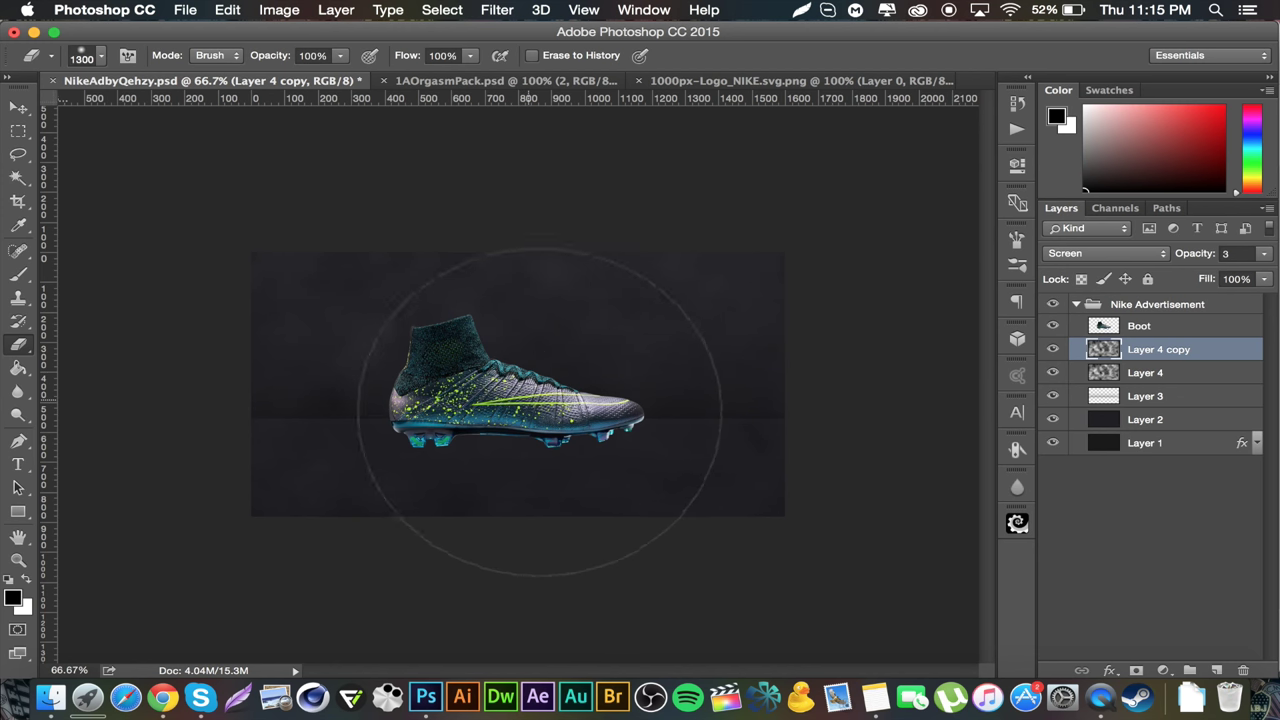
pyautogui.press('[')
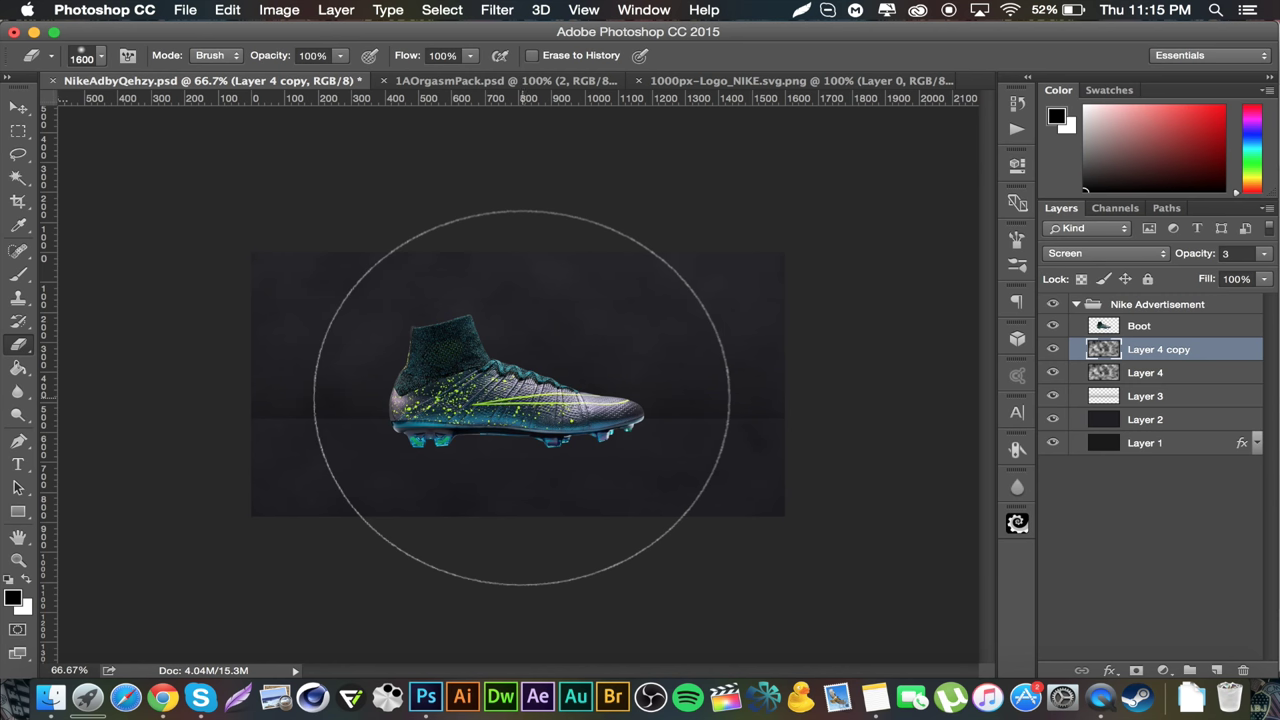
pyautogui.click(518, 397)
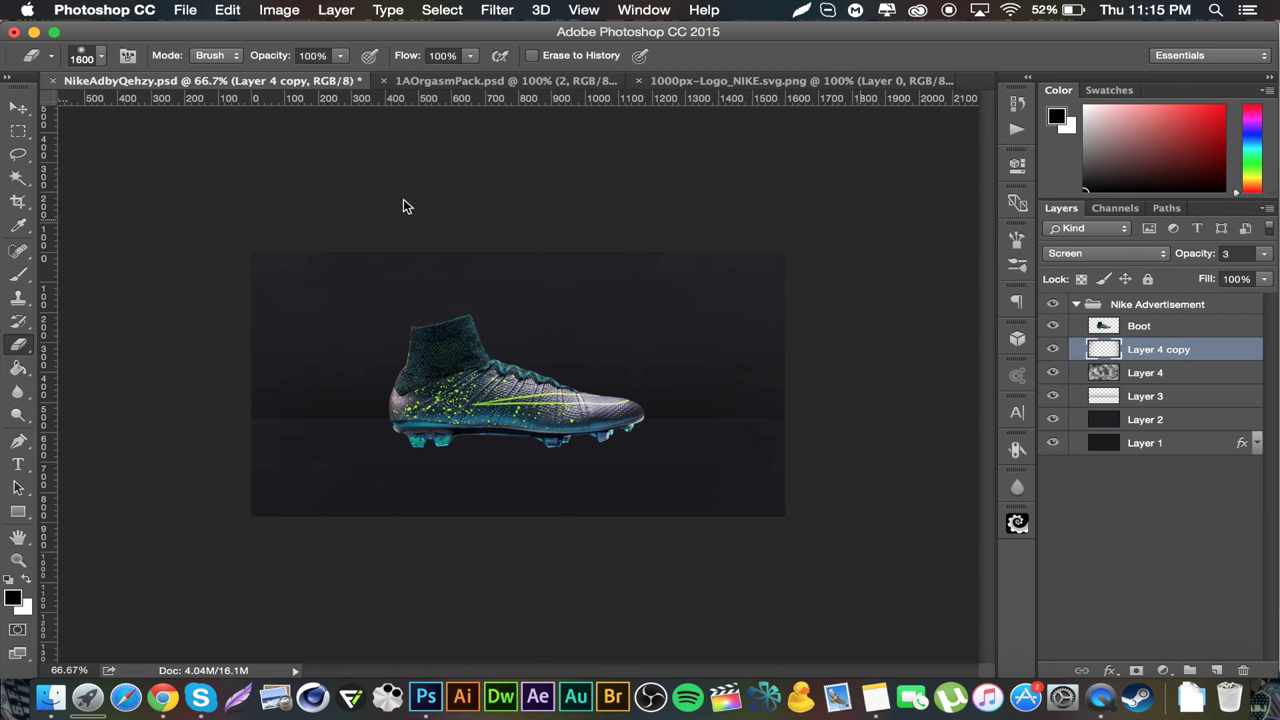
pyautogui.click(17, 104)
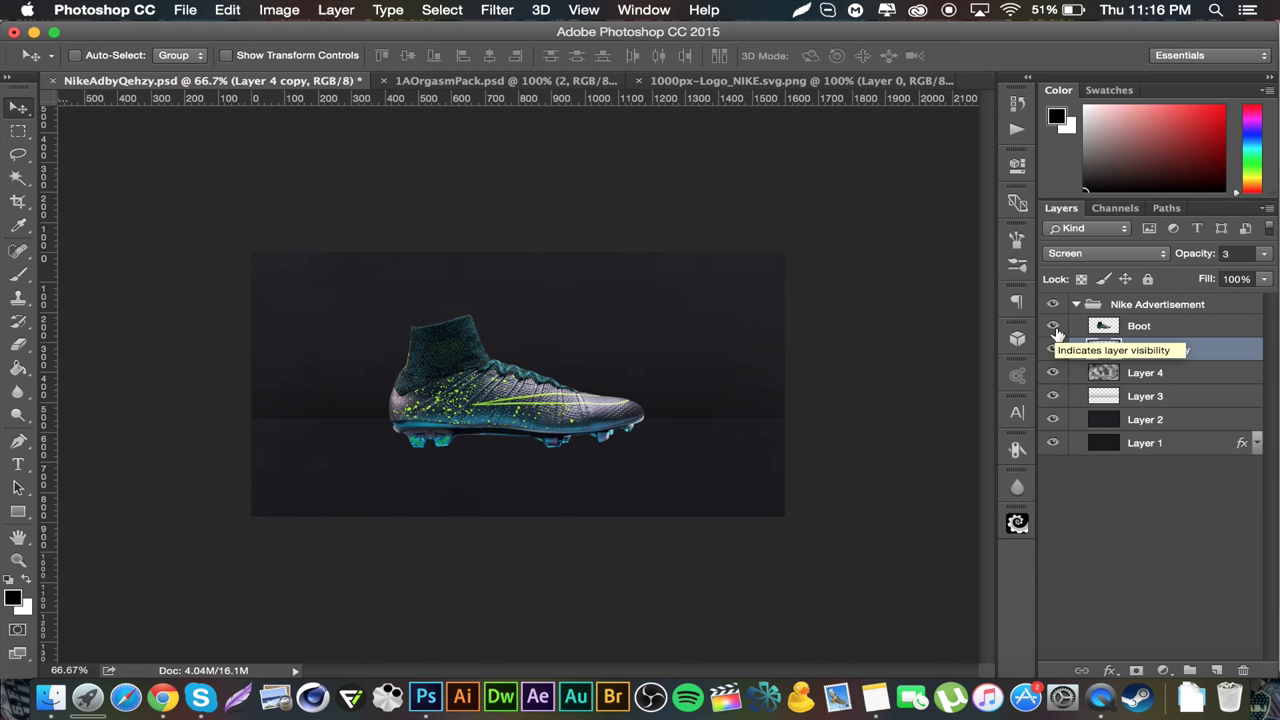
# Add a new layer with a white full-width band about 120 px high near the canvas's upper edge, and clear the selection.
pyautogui.click(1216, 670)
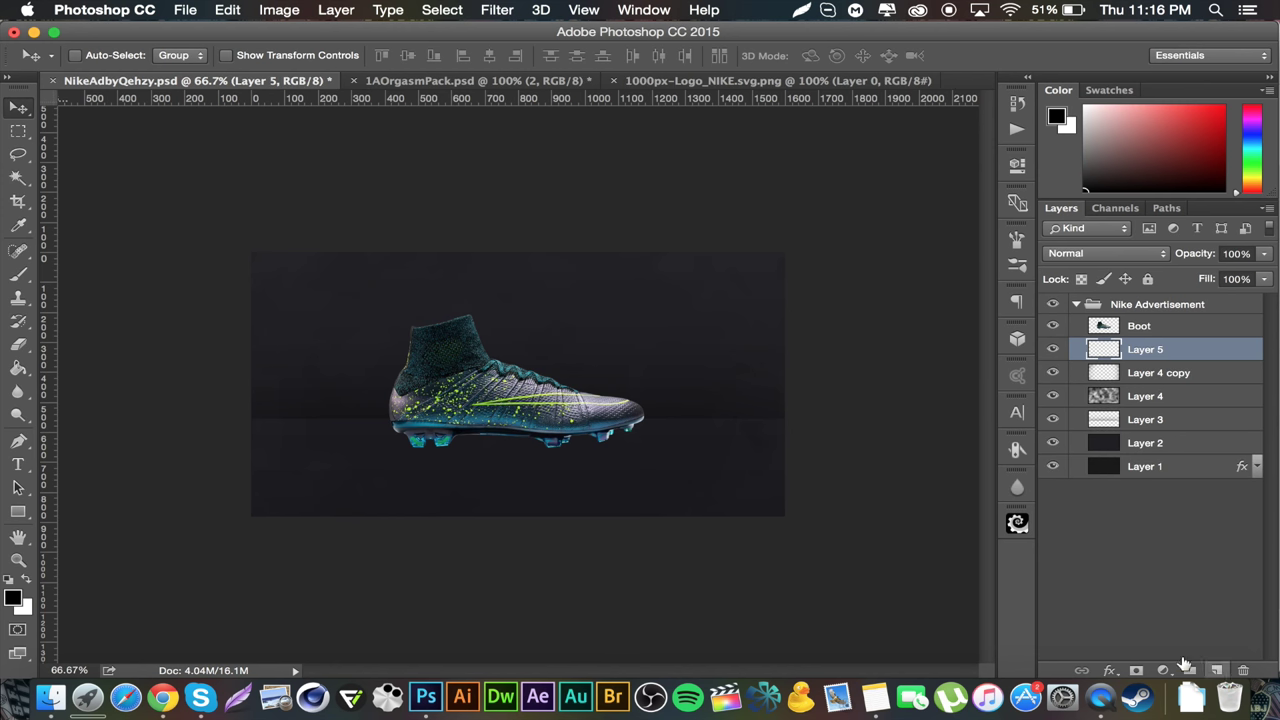
pyautogui.click(18, 131)
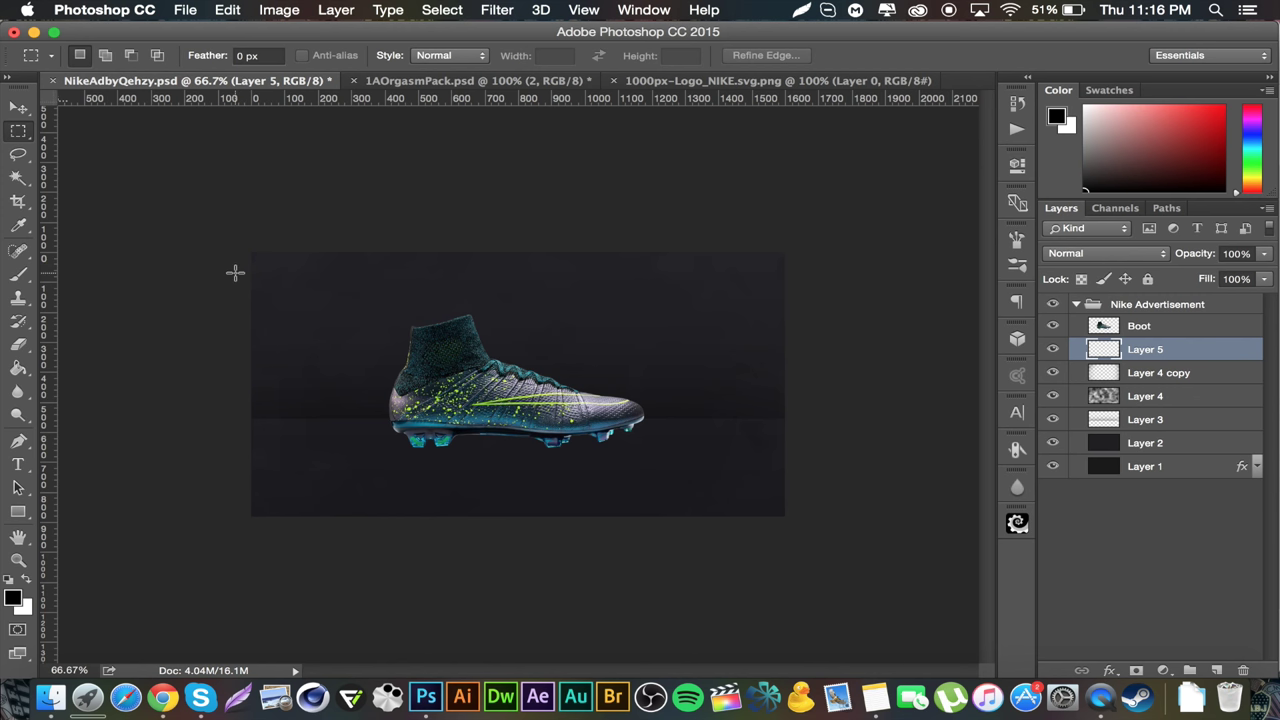
pyautogui.moveTo(251, 269); pyautogui.dragTo(796, 306)
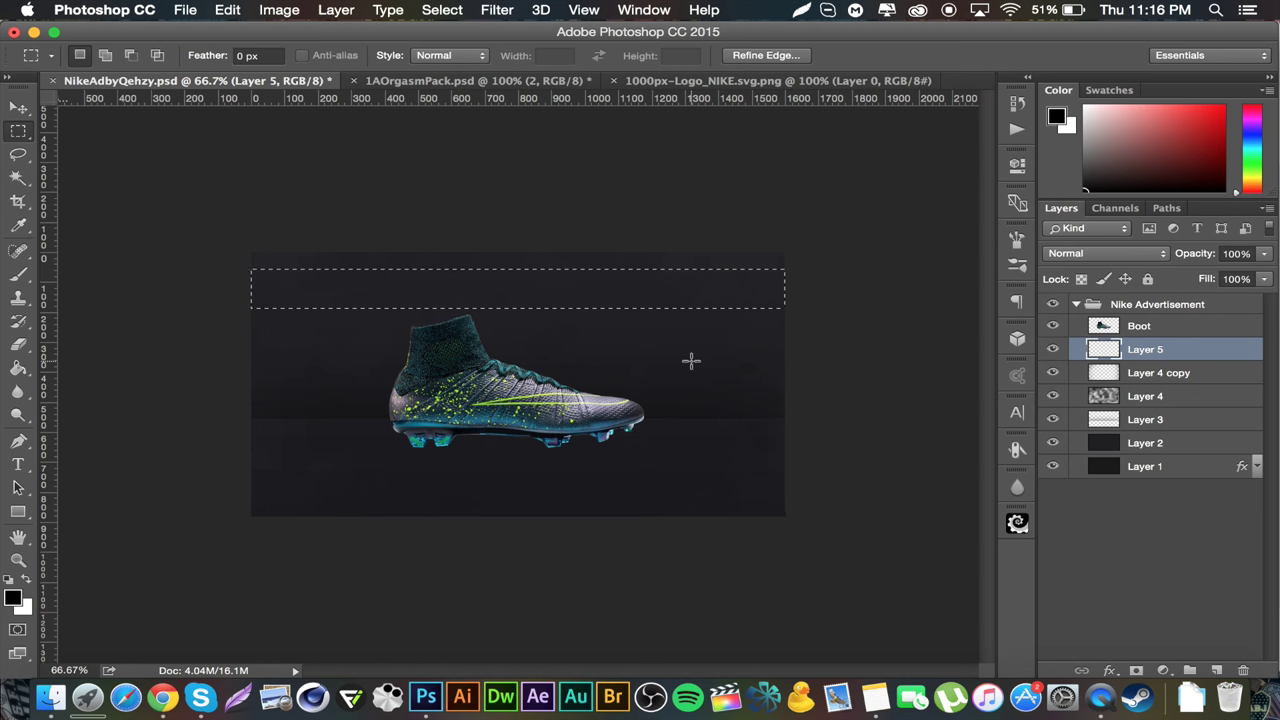
pyautogui.press('super+BackSpace')
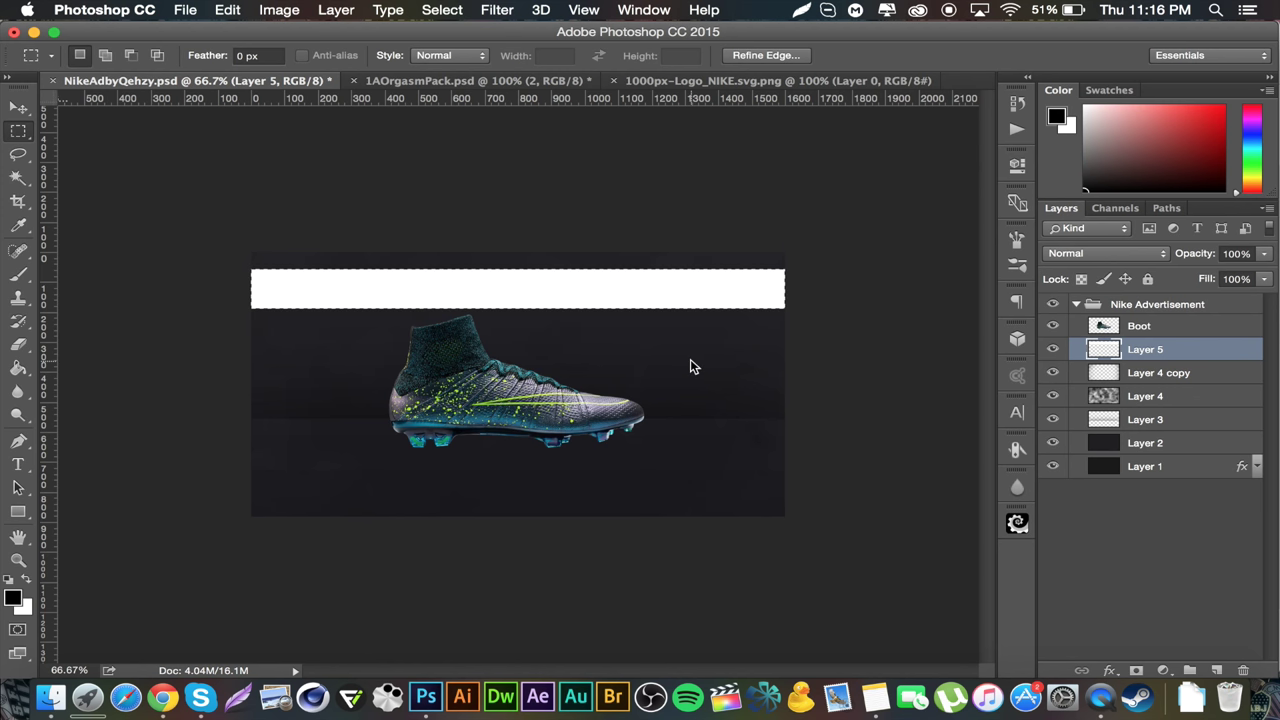
pyautogui.press('super+d')
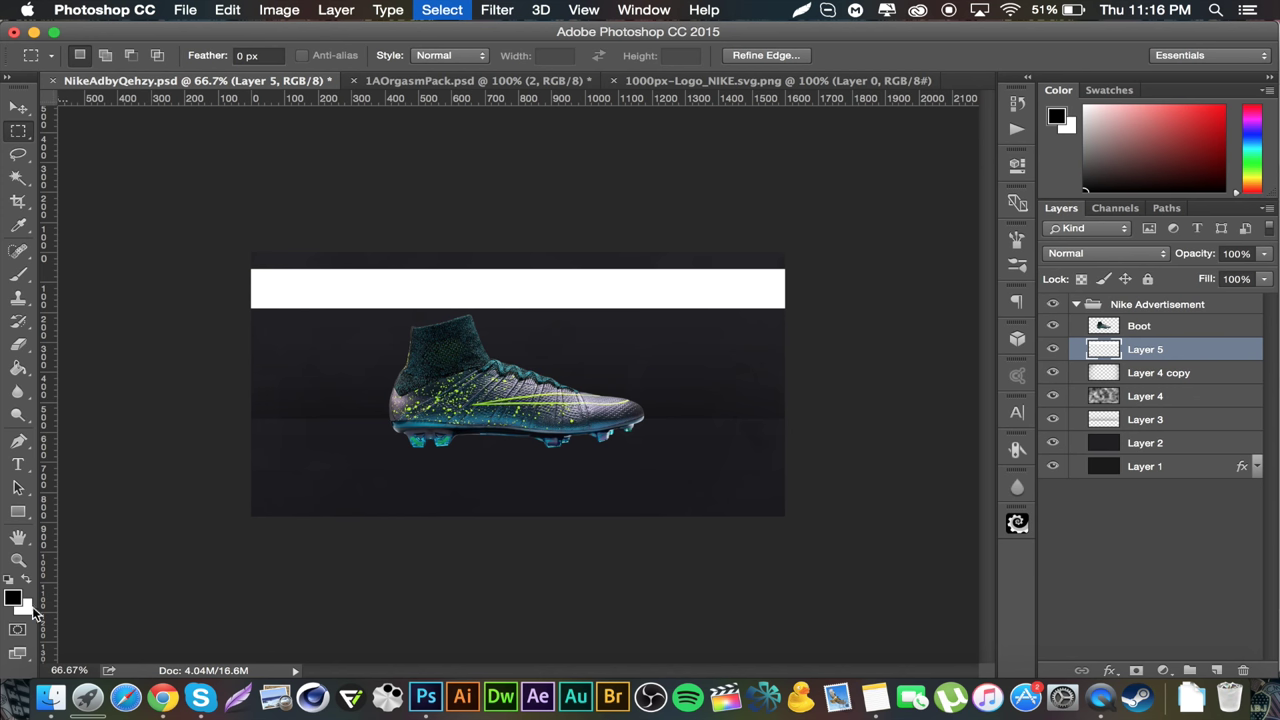
# Set the white band's blend mode to Overlay and fade out its right part with the soft 1600 px eraser.
pyautogui.click(1112, 254)
pyautogui.click(1070, 447)
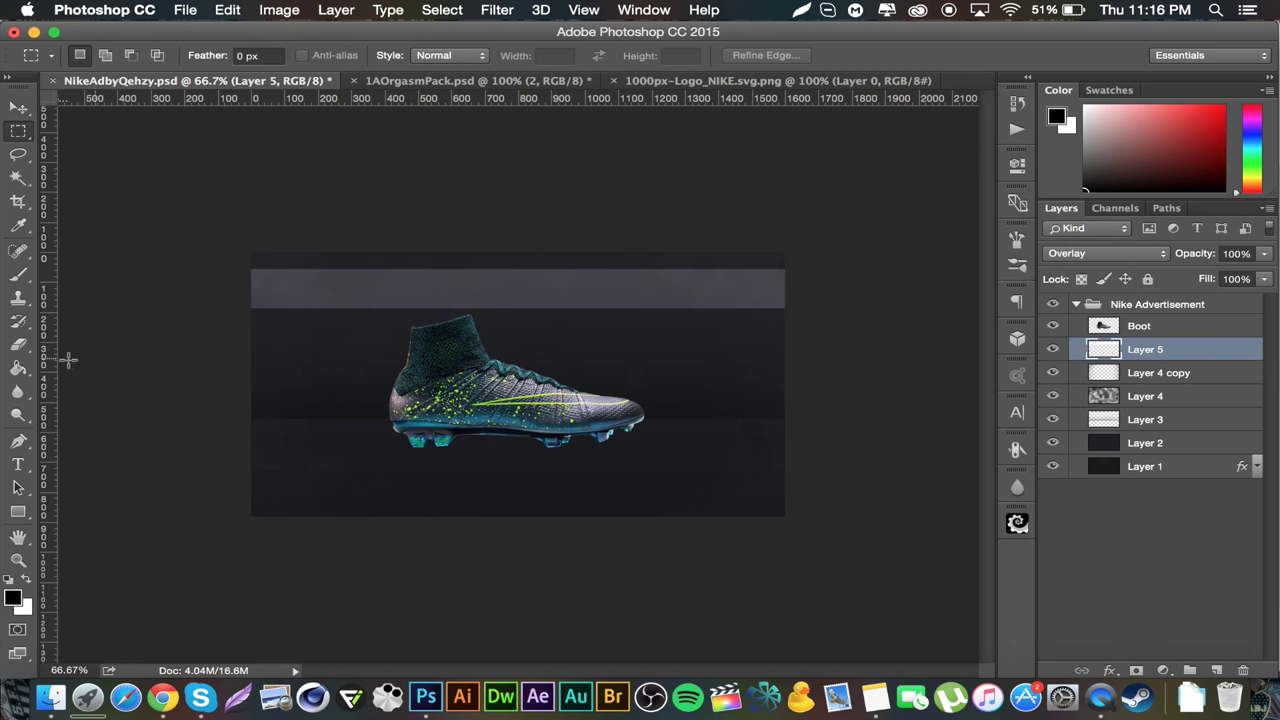
pyautogui.click(17, 347)
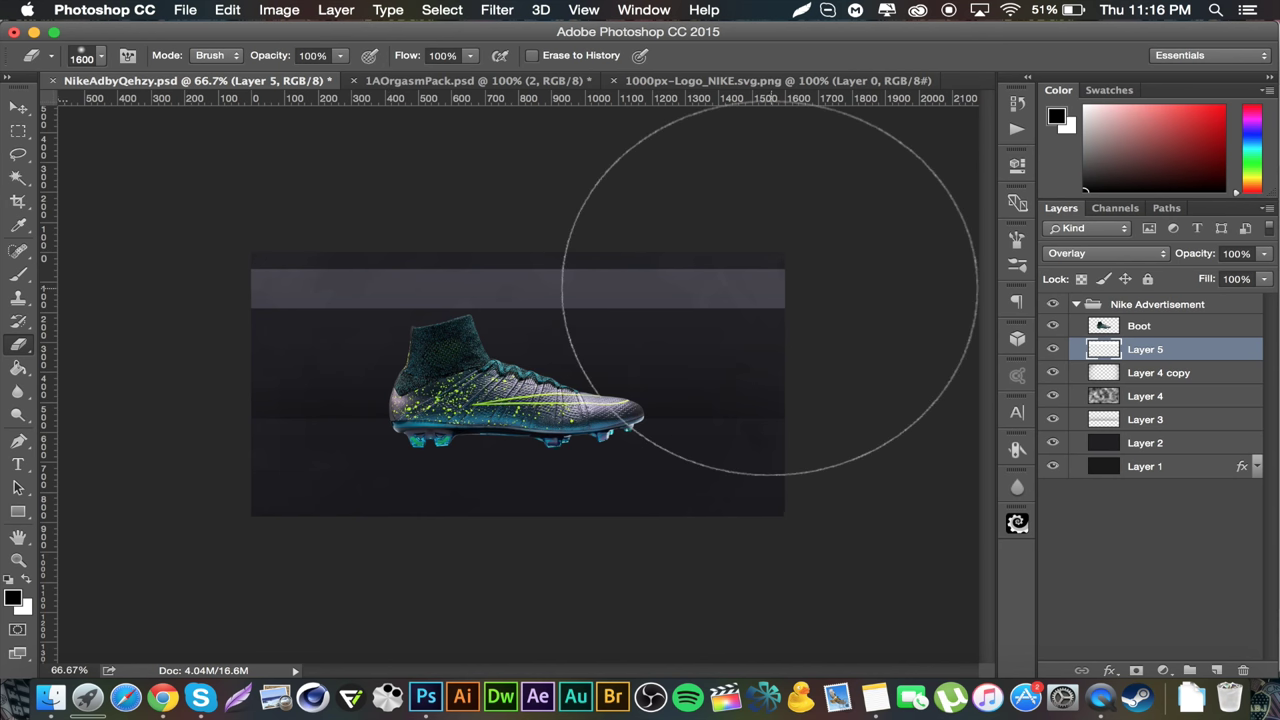
pyautogui.moveTo(770, 297)
pyautogui.mouseDown()
pyautogui.moveTo(786, 191)
pyautogui.moveTo(743, 457)
pyautogui.moveTo(708, 229)
pyautogui.moveTo(498, 260)
pyautogui.mouseUp()
pyautogui.click(18, 107)
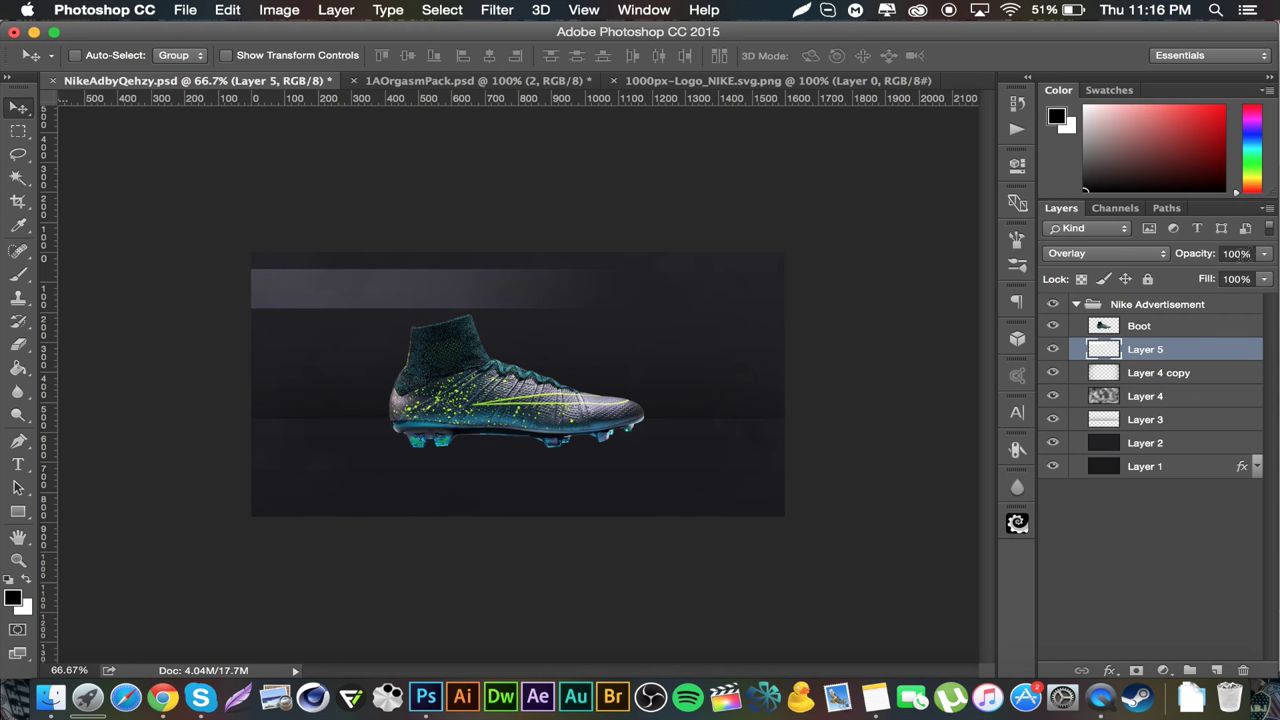
# Set the faded band's opacity to 9%, then duplicate it and place the copy behind the boot's studs.
pyautogui.click(1240, 253)
pyautogui.write('0')
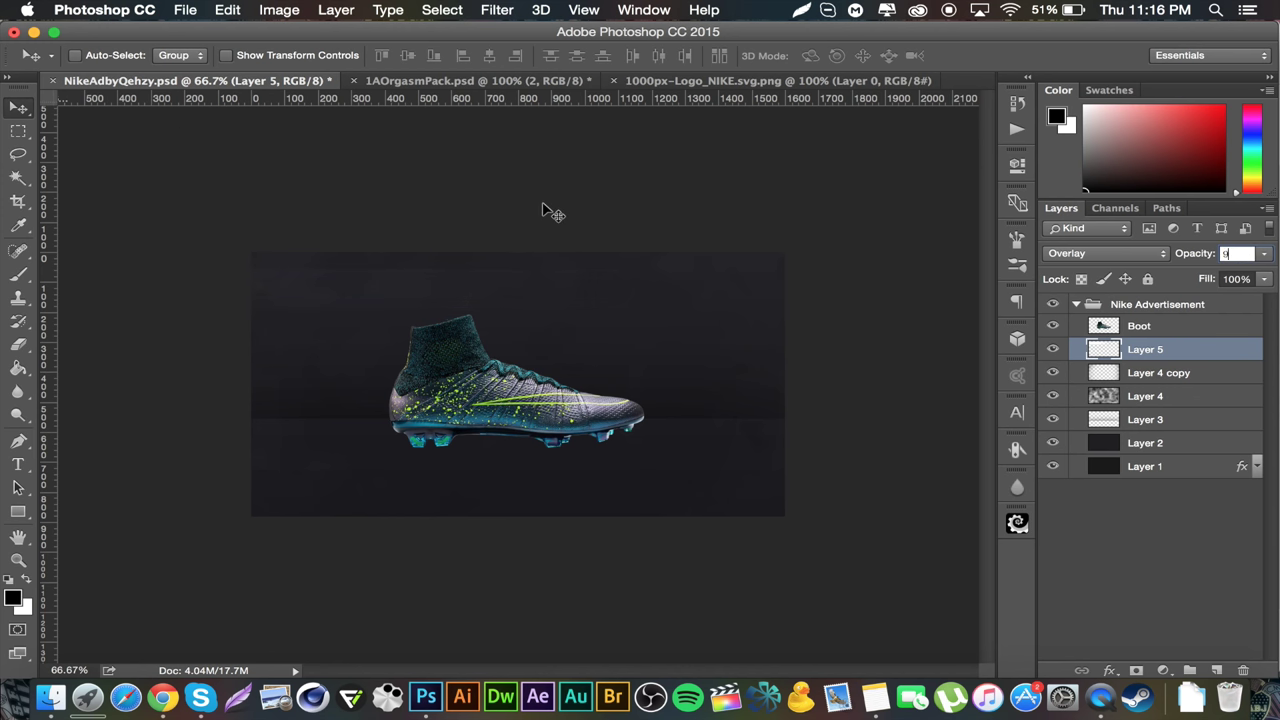
pyautogui.press('super')
pyautogui.moveTo(400, 322)
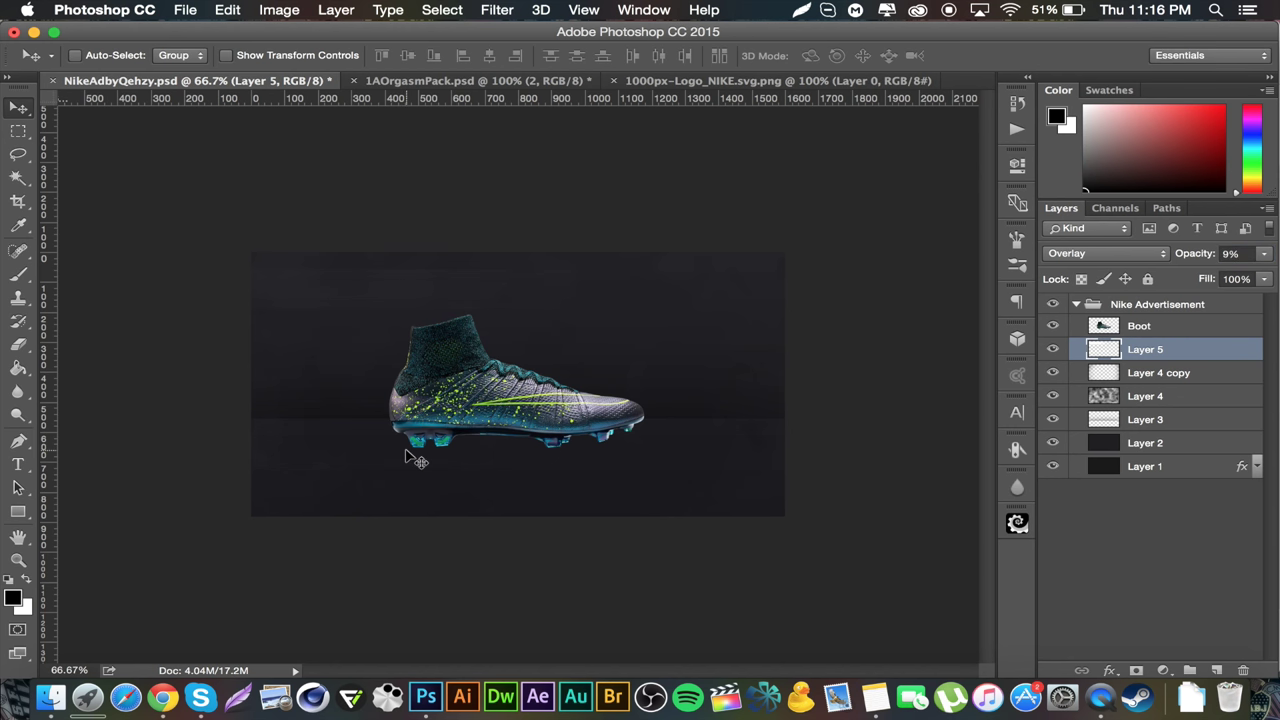
pyautogui.press('super+j')
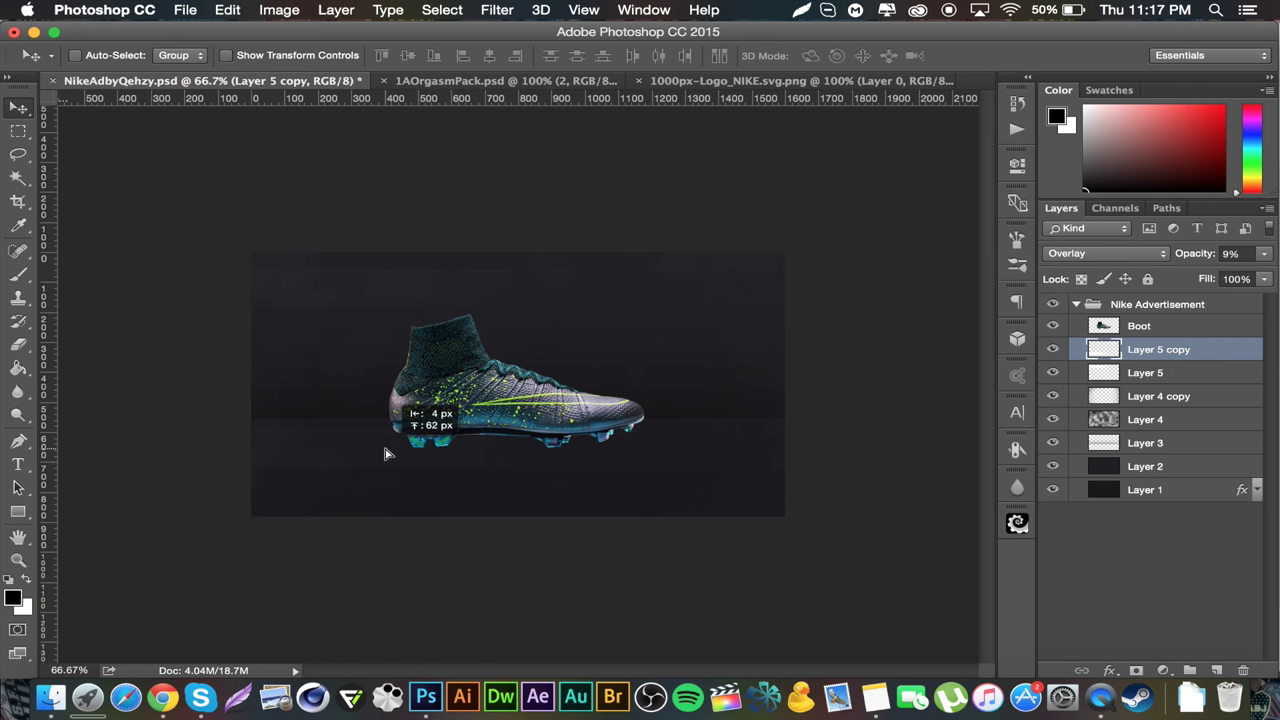
# Duplicate the lower light band, flip the copy horizontally, and move it up behind the middle of the boot.
pyautogui.press('super+j')
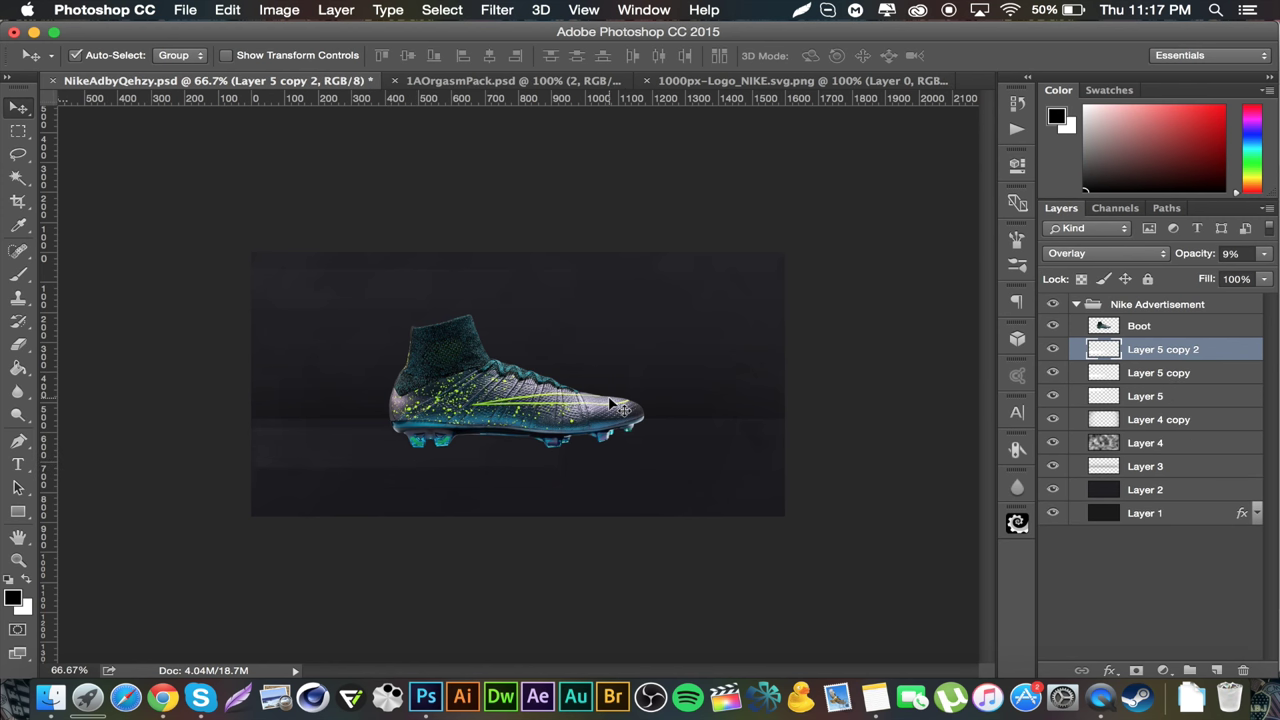
pyautogui.press('super+t')
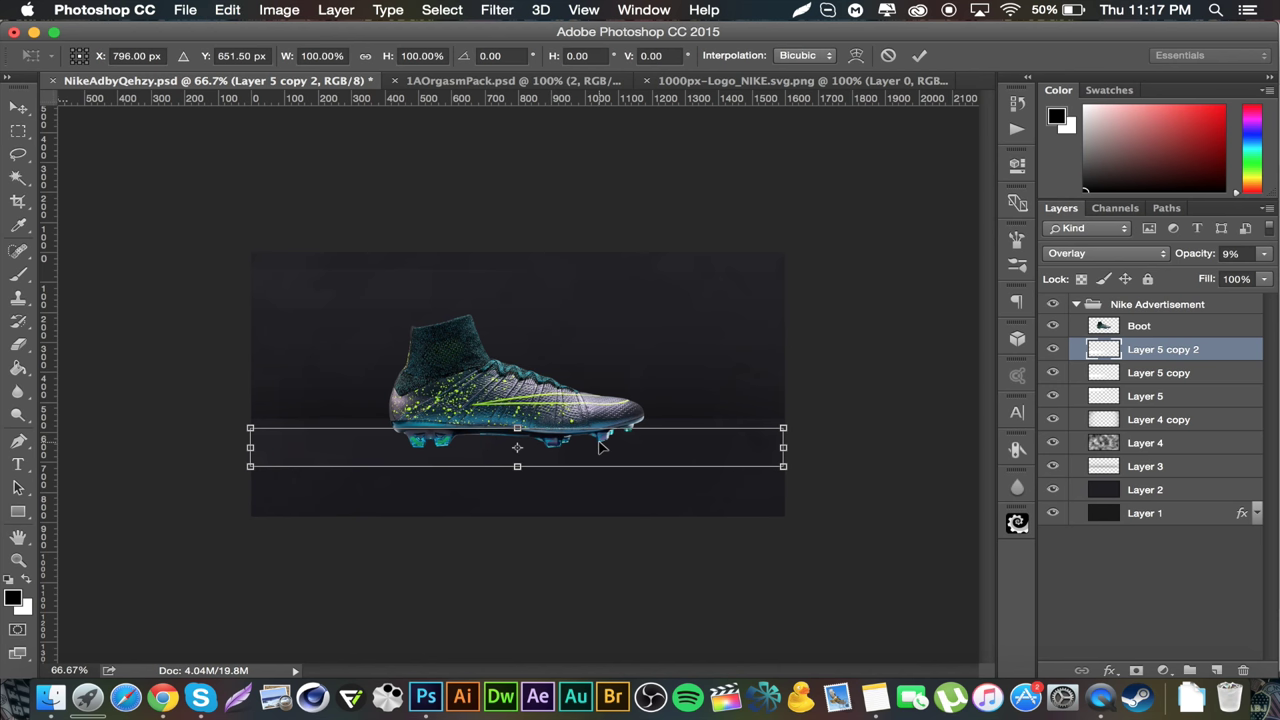
pyautogui.rightClick(605, 456)
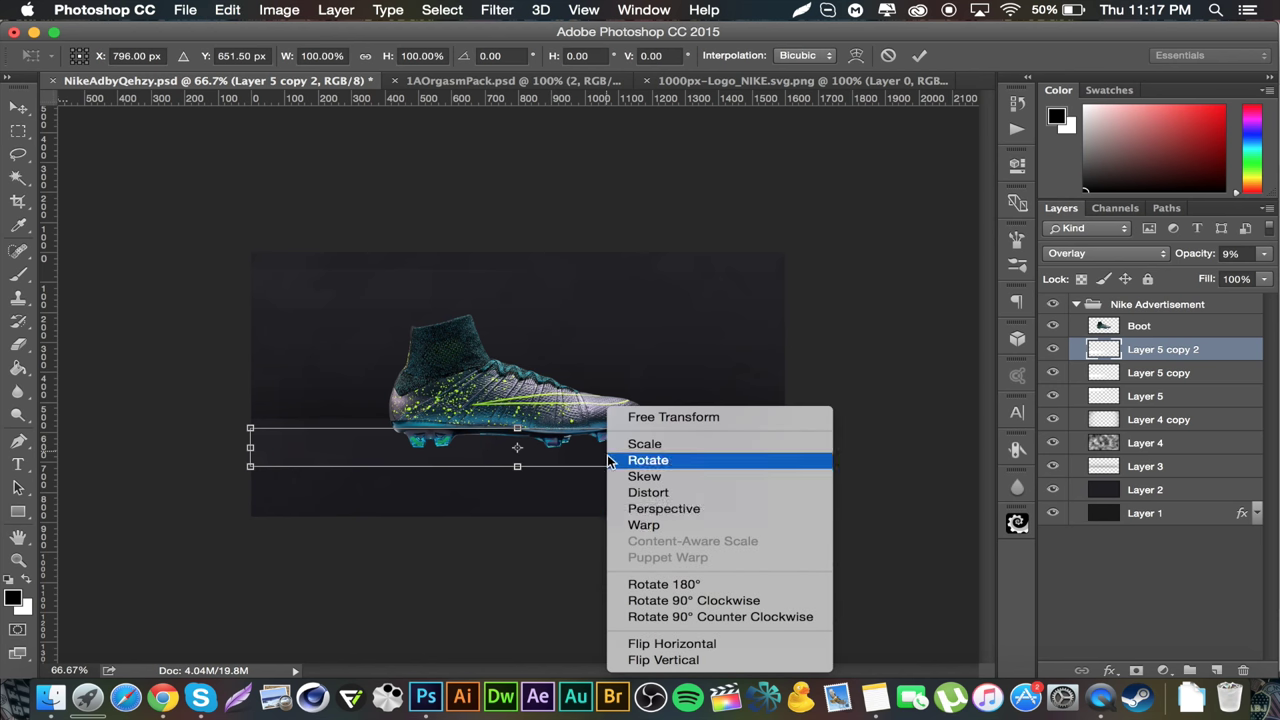
pyautogui.click(705, 645)
pyautogui.moveTo(666, 453); pyautogui.dragTo(688, 388)
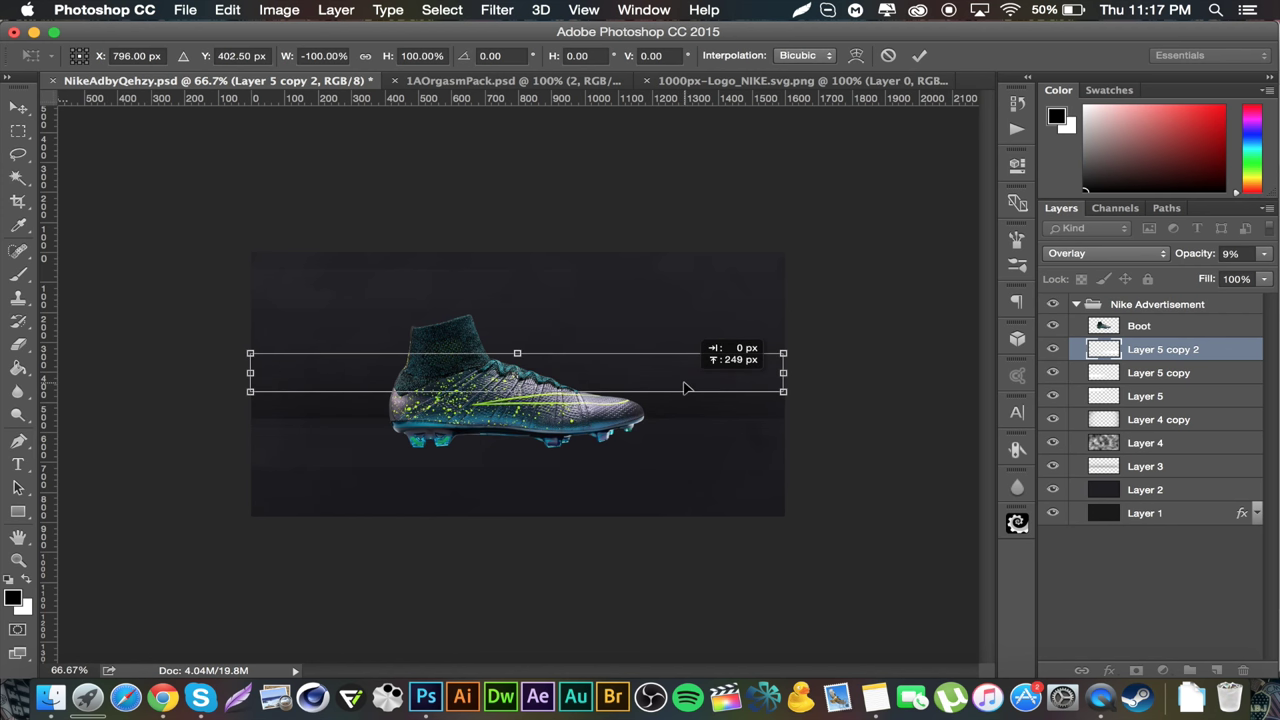
pyautogui.press('Return')
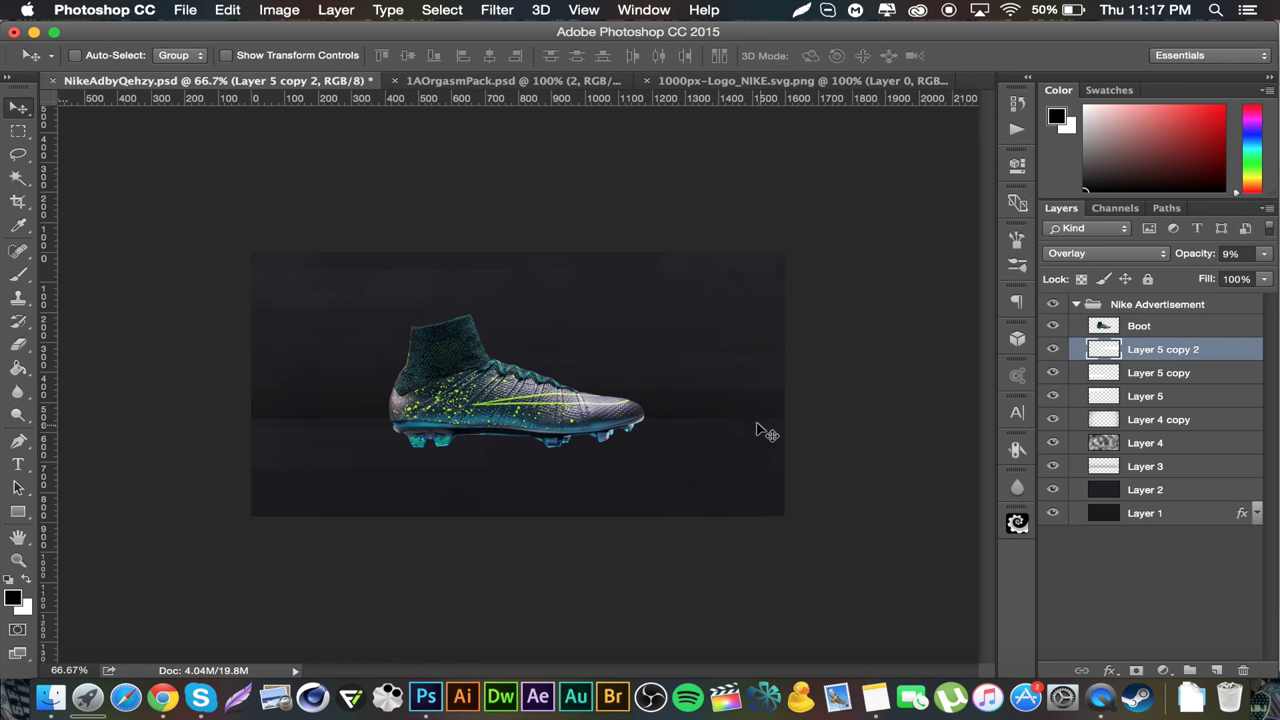
pyautogui.moveTo(715, 390); pyautogui.dragTo(737, 390)
# Erase parts of the upper light band on Layer 5, reducing the eraser to 175 px.
pyautogui.click(1178, 398)
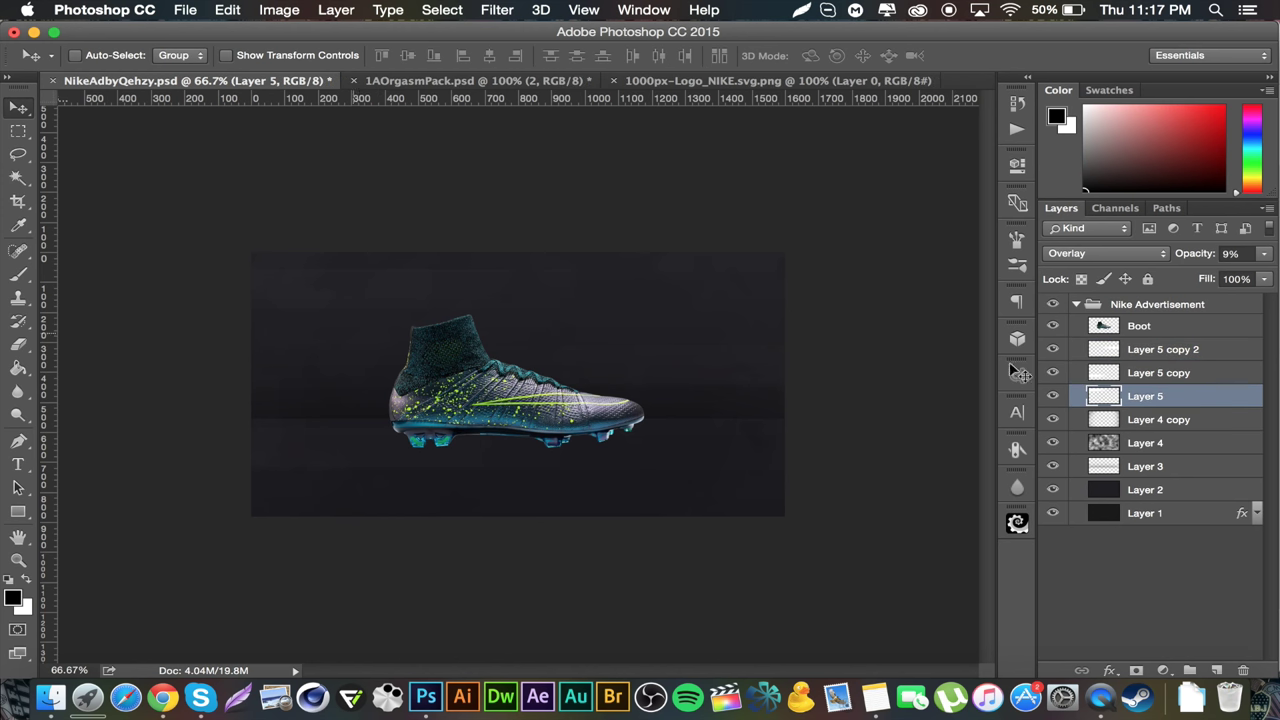
pyautogui.click(18, 343)
pyautogui.press('[')
pyautogui.press('[')
pyautogui.press('[')
pyautogui.press('[')
pyautogui.press('[')
pyautogui.press('[')
pyautogui.press('[')
pyautogui.press('[')
pyautogui.press('[')
pyautogui.press('[')
pyautogui.press('[')
pyautogui.press('[')
pyautogui.press('[')
pyautogui.press('[')
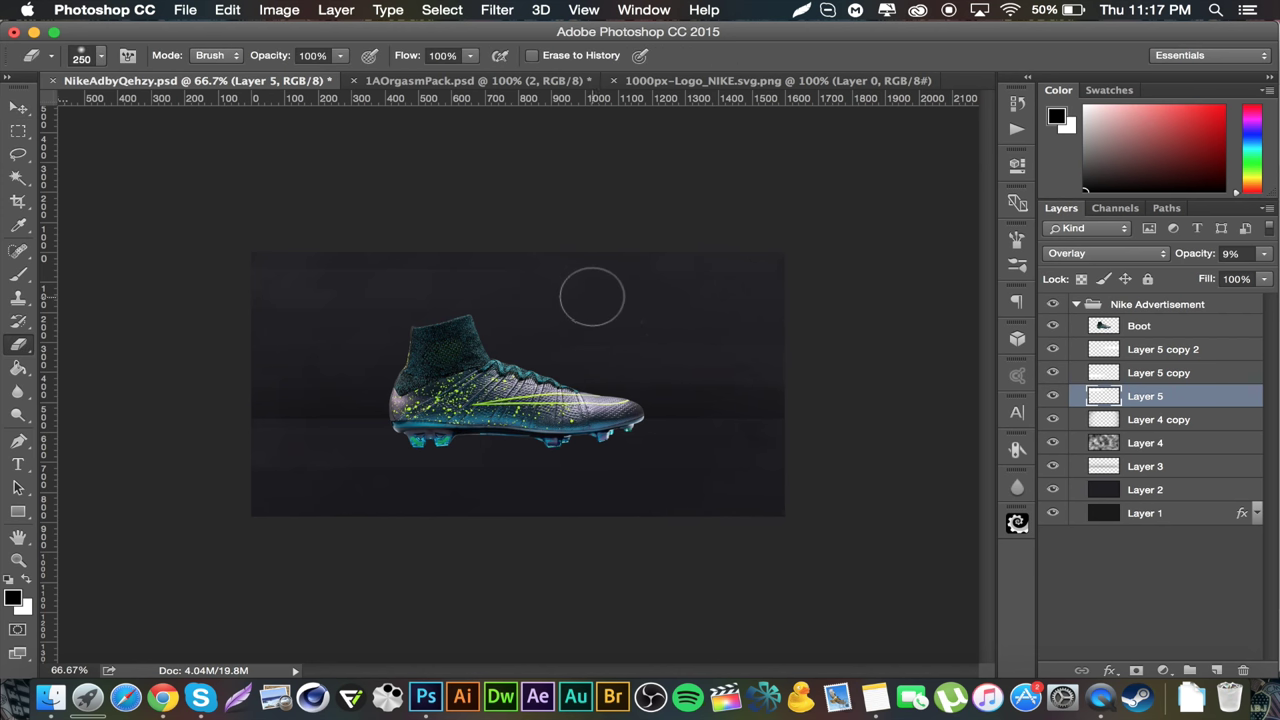
pyautogui.press(']')
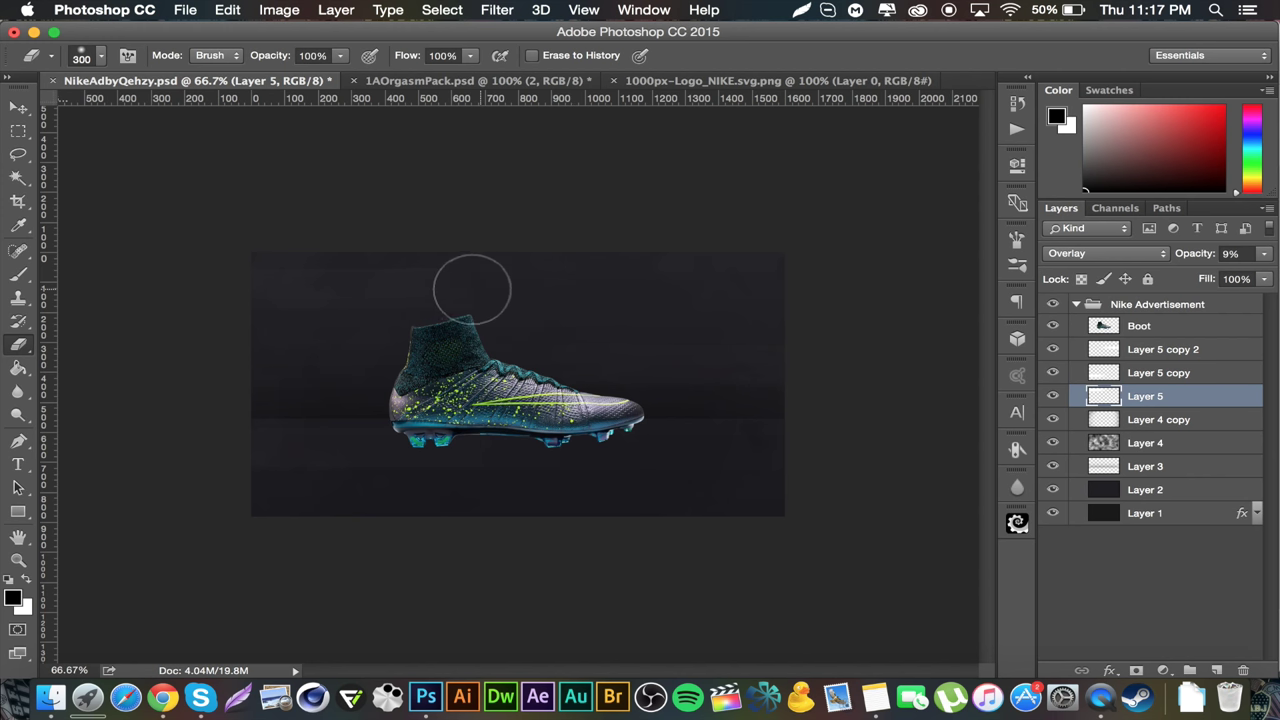
pyautogui.press('[')
pyautogui.press('[')
pyautogui.press('[')
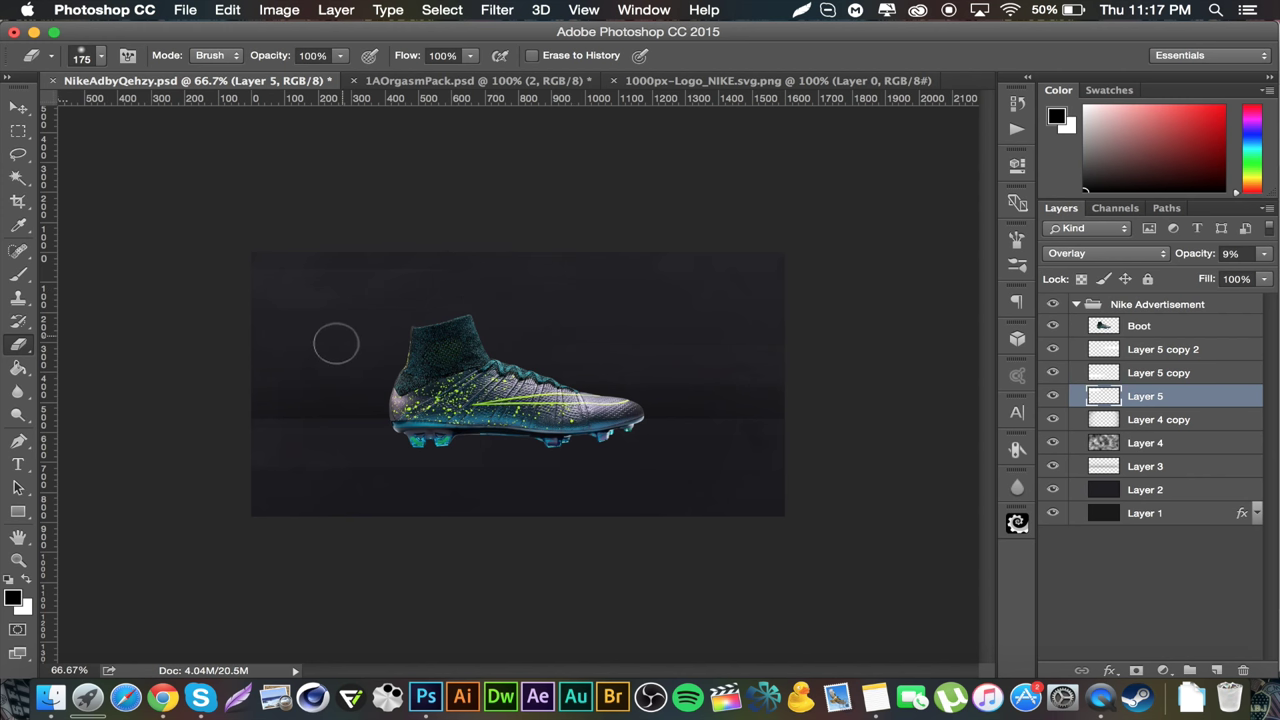
# Erase part of the lower light band on Layer 5 copy around the boot's heel and compare it by toggling its visibility.
pyautogui.click(1162, 374)
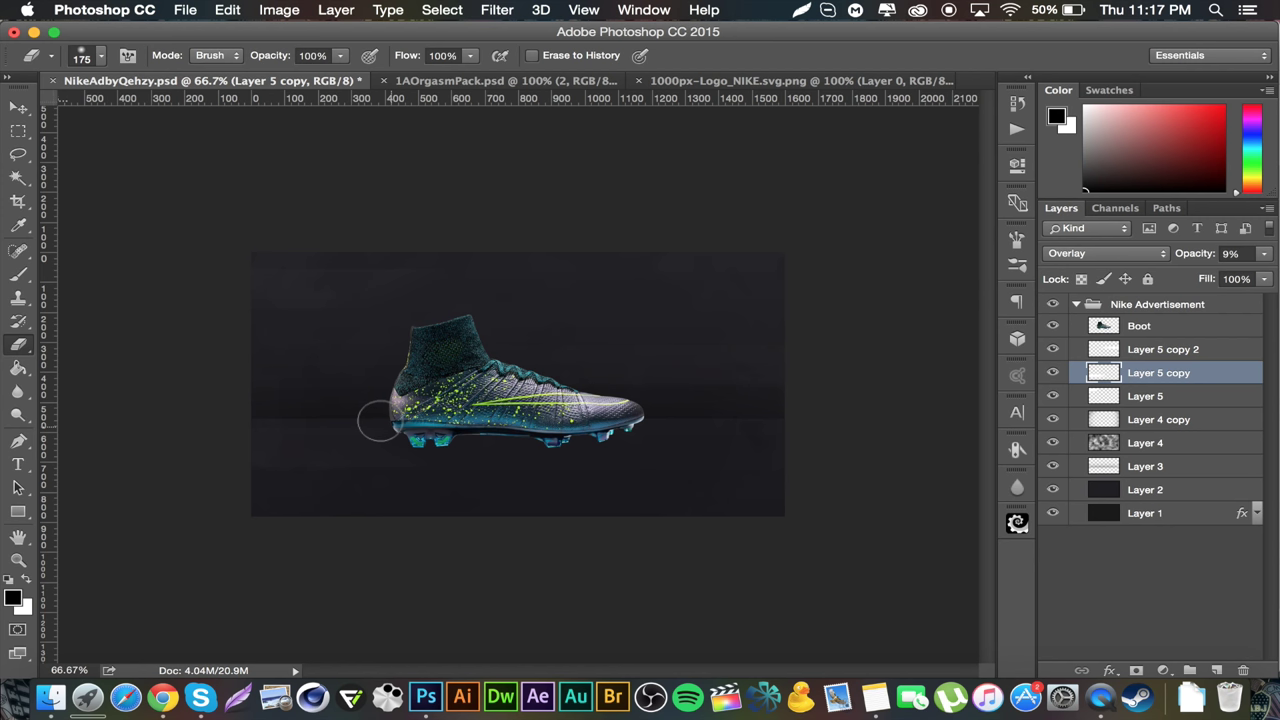
pyautogui.moveTo(378, 422)
pyautogui.mouseDown()
pyautogui.moveTo(457, 457)
pyautogui.moveTo(360, 409)
pyautogui.moveTo(434, 457)
pyautogui.mouseUp()
pyautogui.click(1052, 373)
pyautogui.click(1052, 373)
# Add a new layer above Layer 5 copy 2, draw a full-width horizontal line with a hard round 3 px brush, and invert it to white.
pyautogui.click(1170, 354)
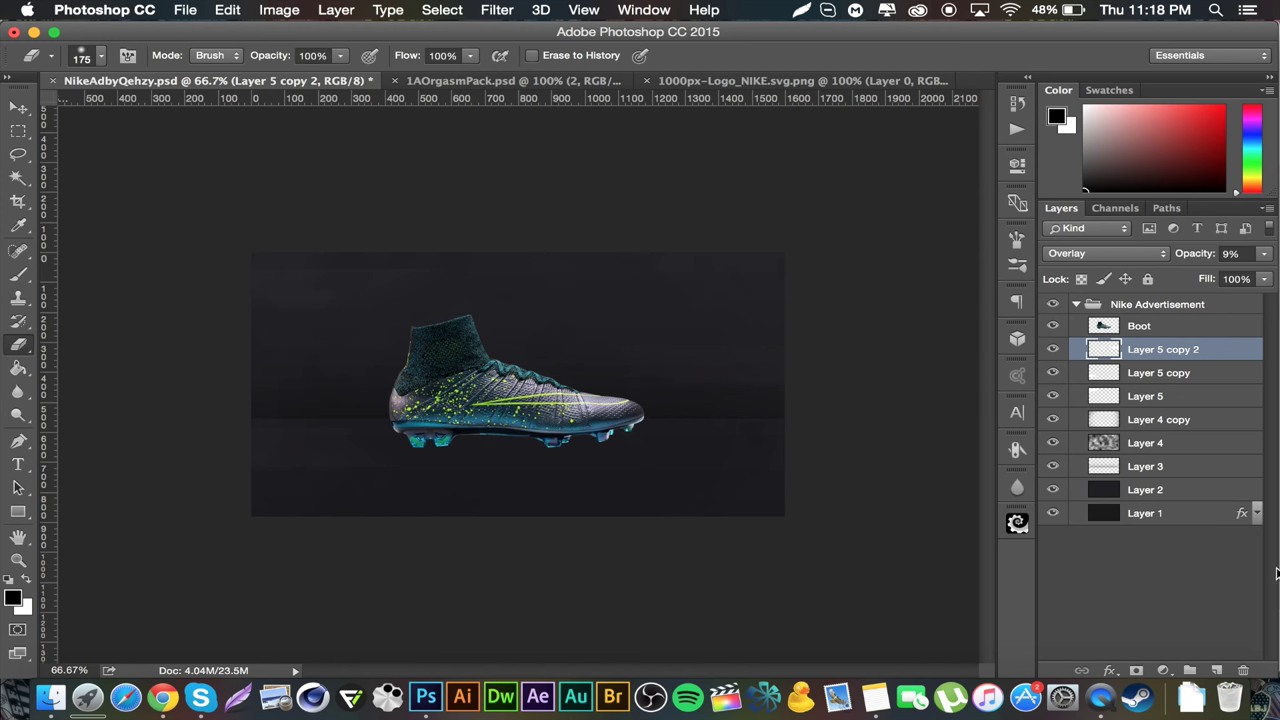
pyautogui.click(1216, 670)
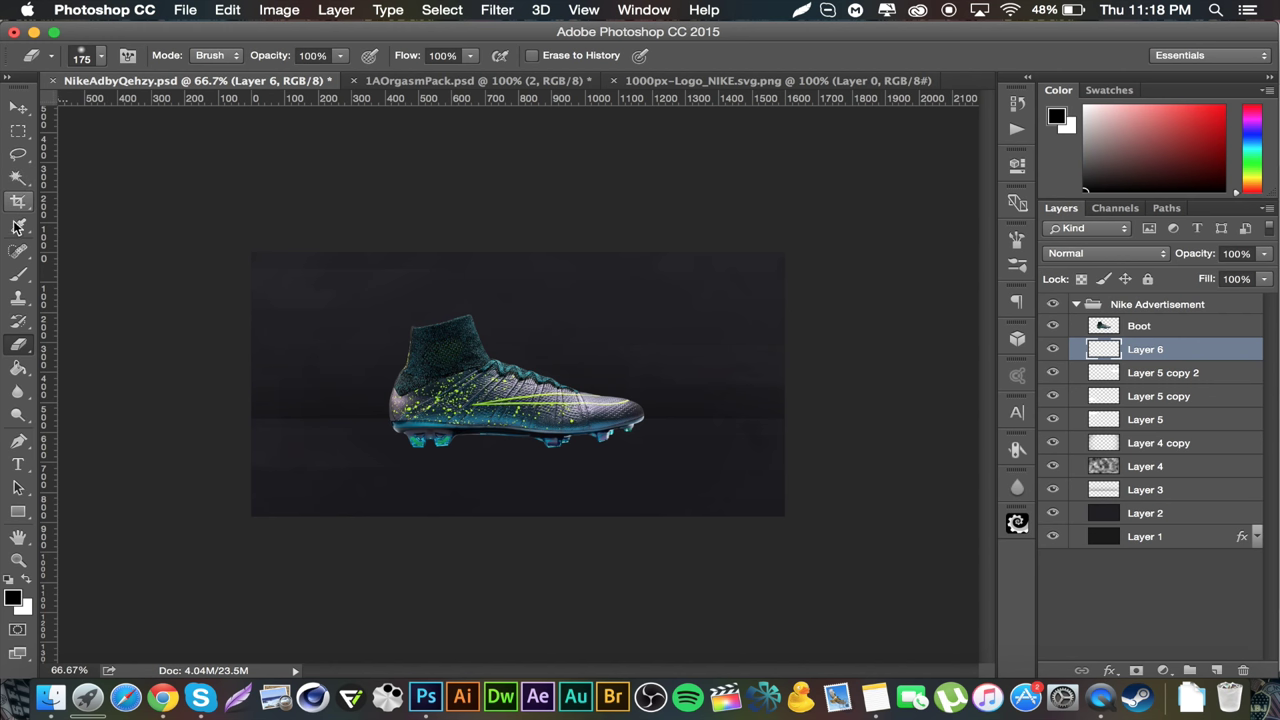
pyautogui.click(24, 274)
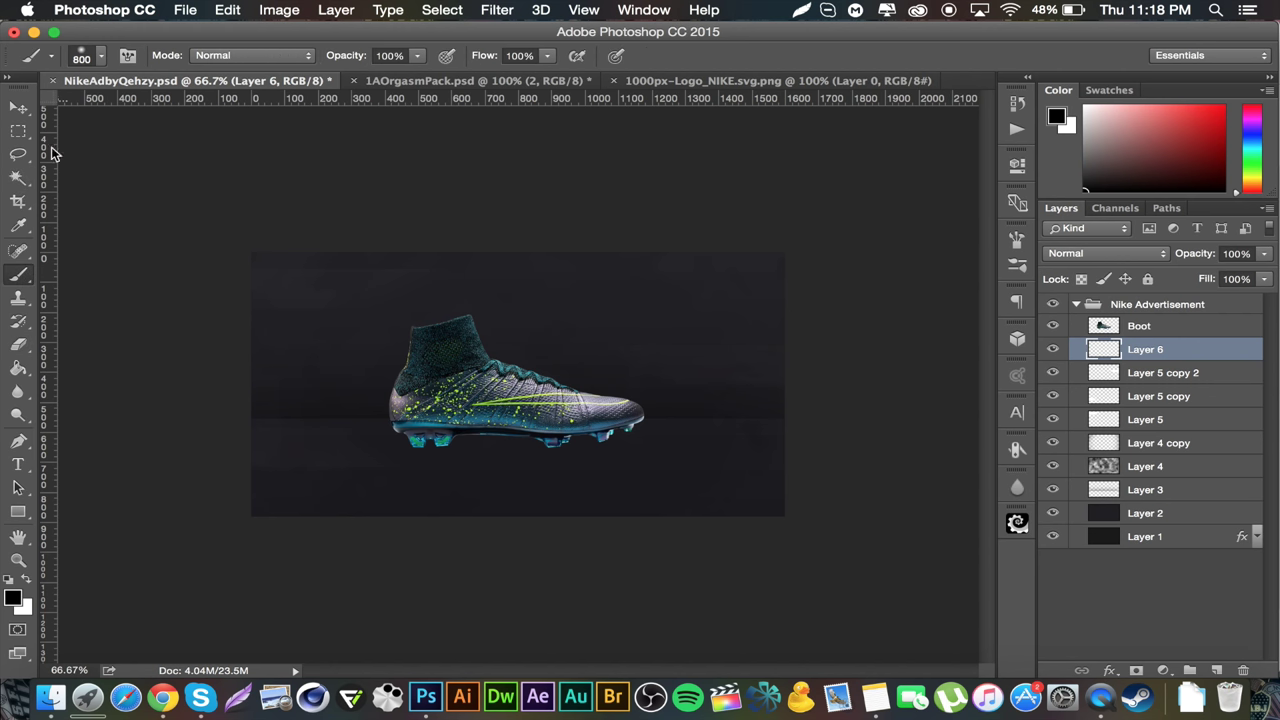
pyautogui.click(104, 61)
pyautogui.click(120, 262)
pyautogui.click(128, 246)
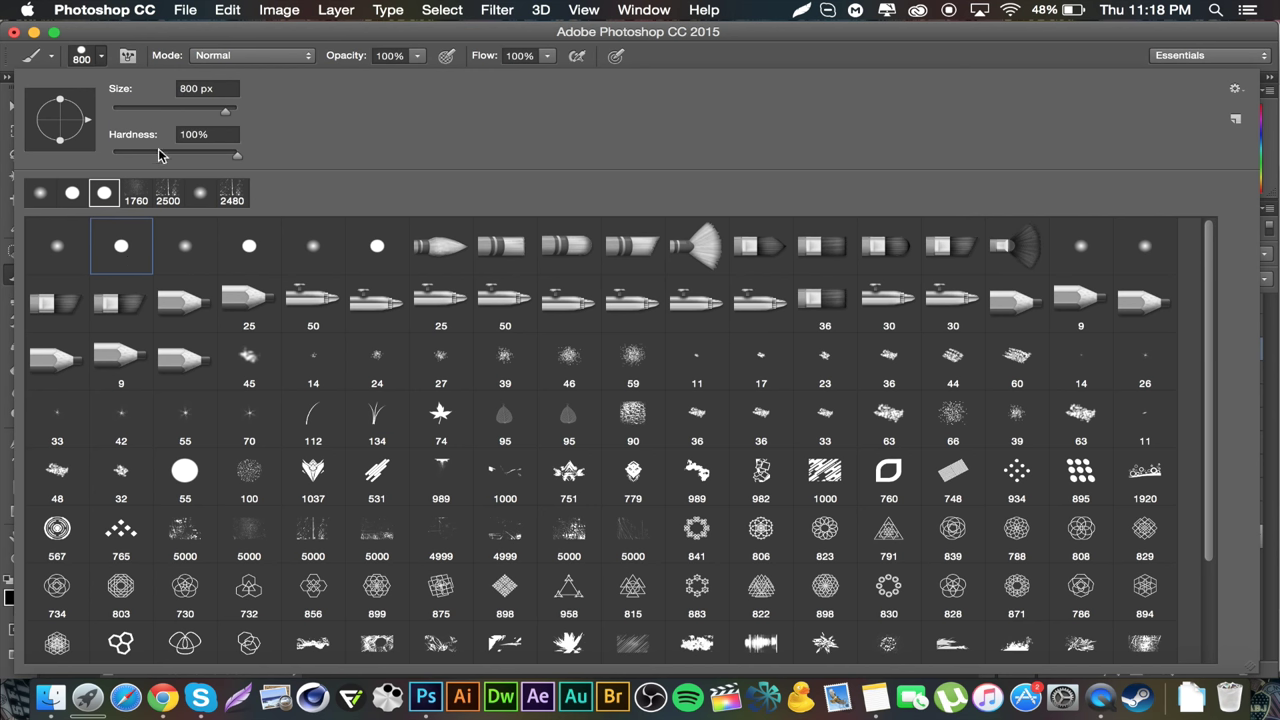
pyautogui.click(221, 89)
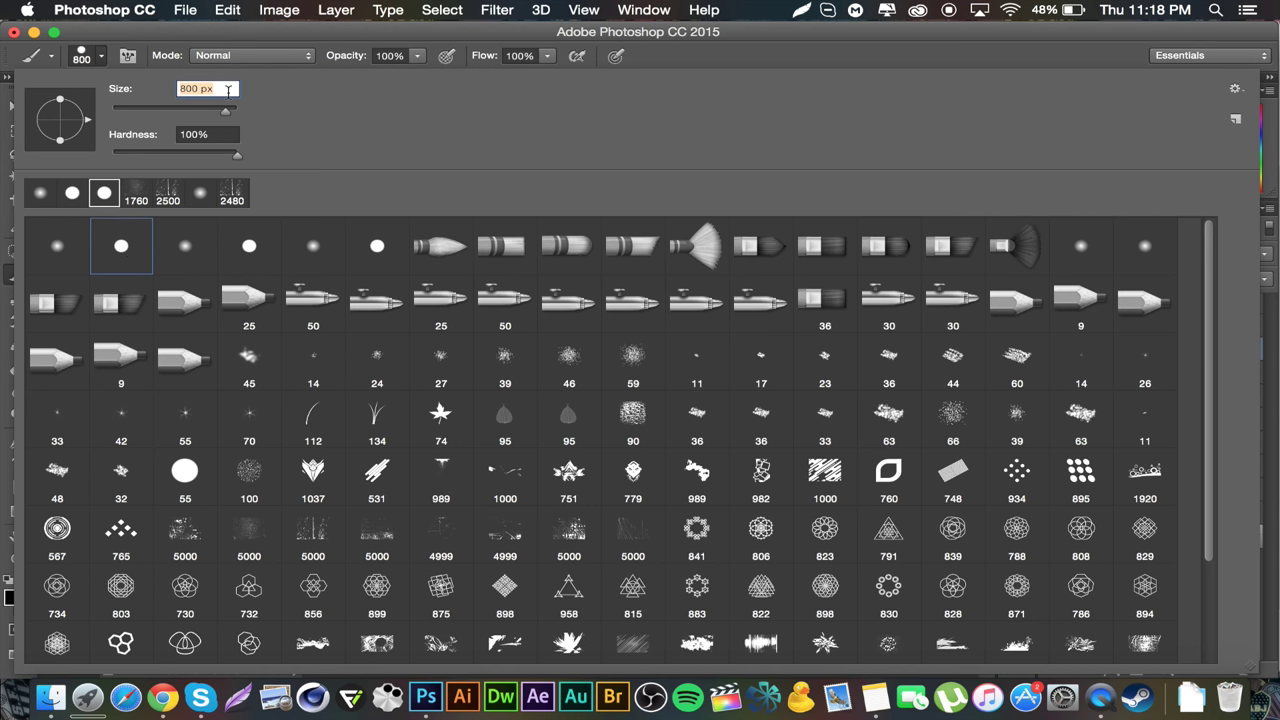
pyautogui.write('3')
pyautogui.press('Return')
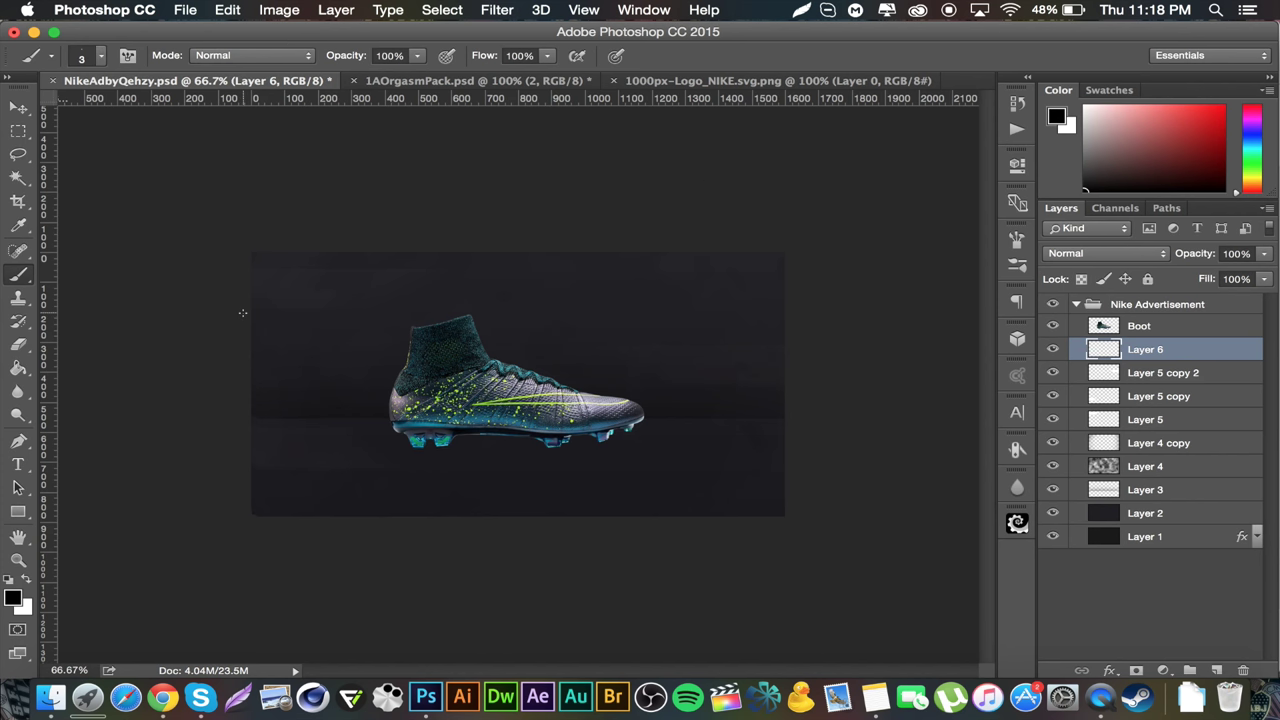
pyautogui.moveTo(525, 310); pyautogui.dragTo(749, 317)
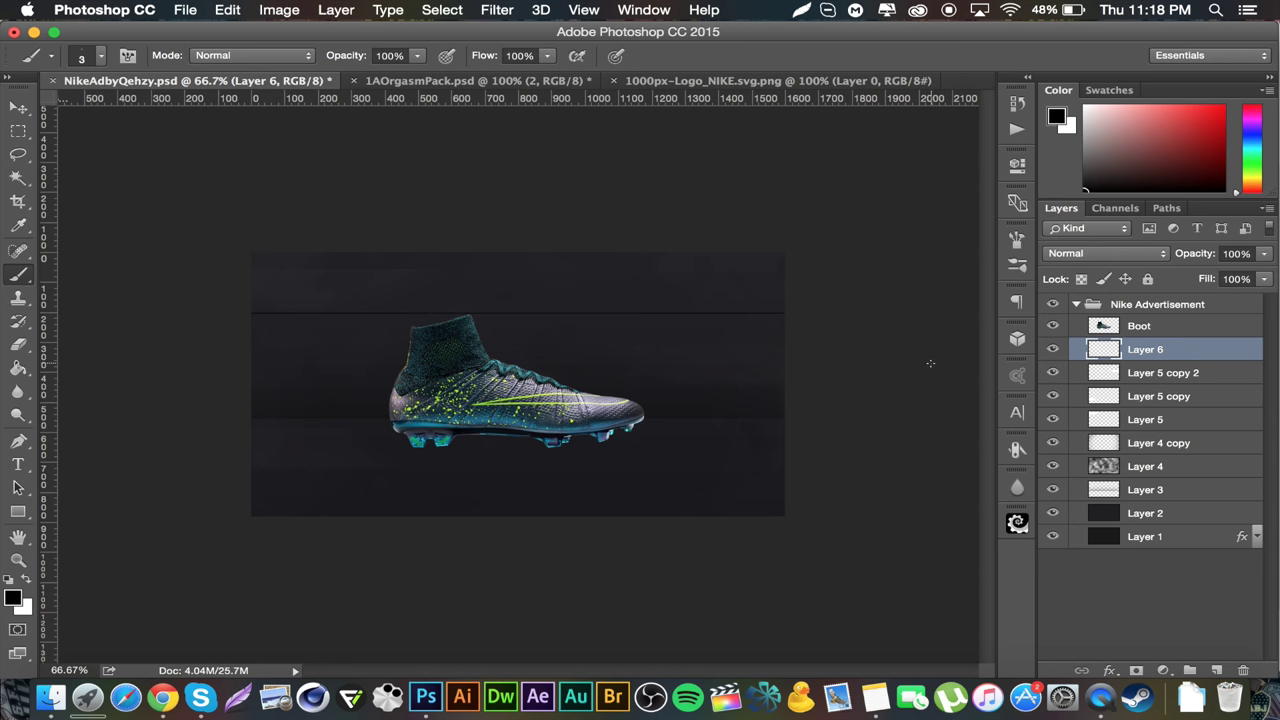
pyautogui.press('super+i')
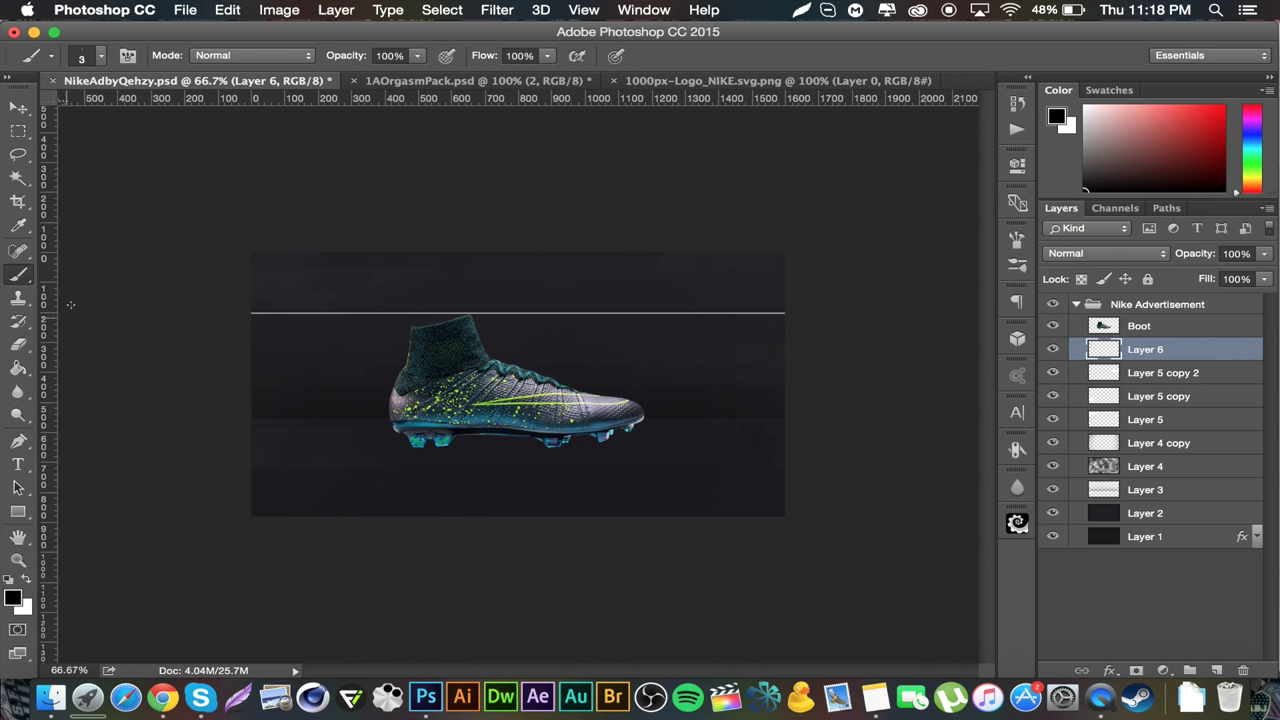
# Erase the left end of the white line with a hard round 175 px eraser.
pyautogui.click(18, 344)
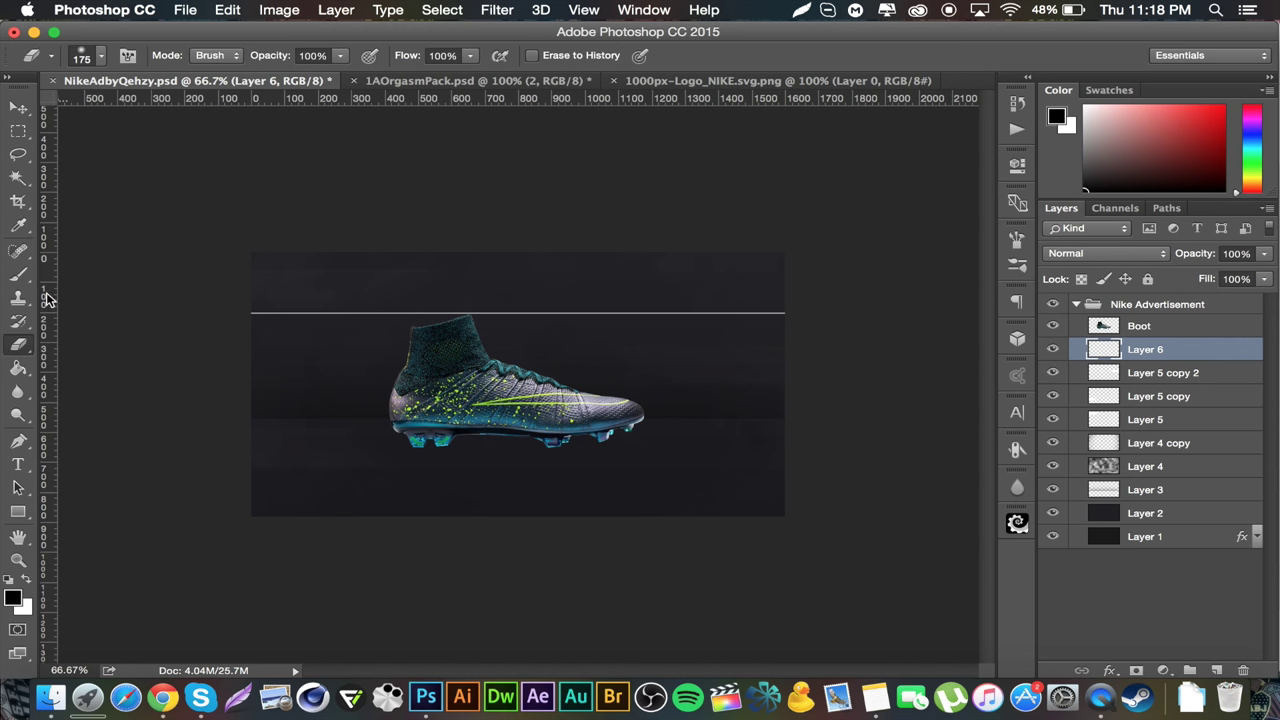
pyautogui.click(99, 59)
pyautogui.click(121, 246)
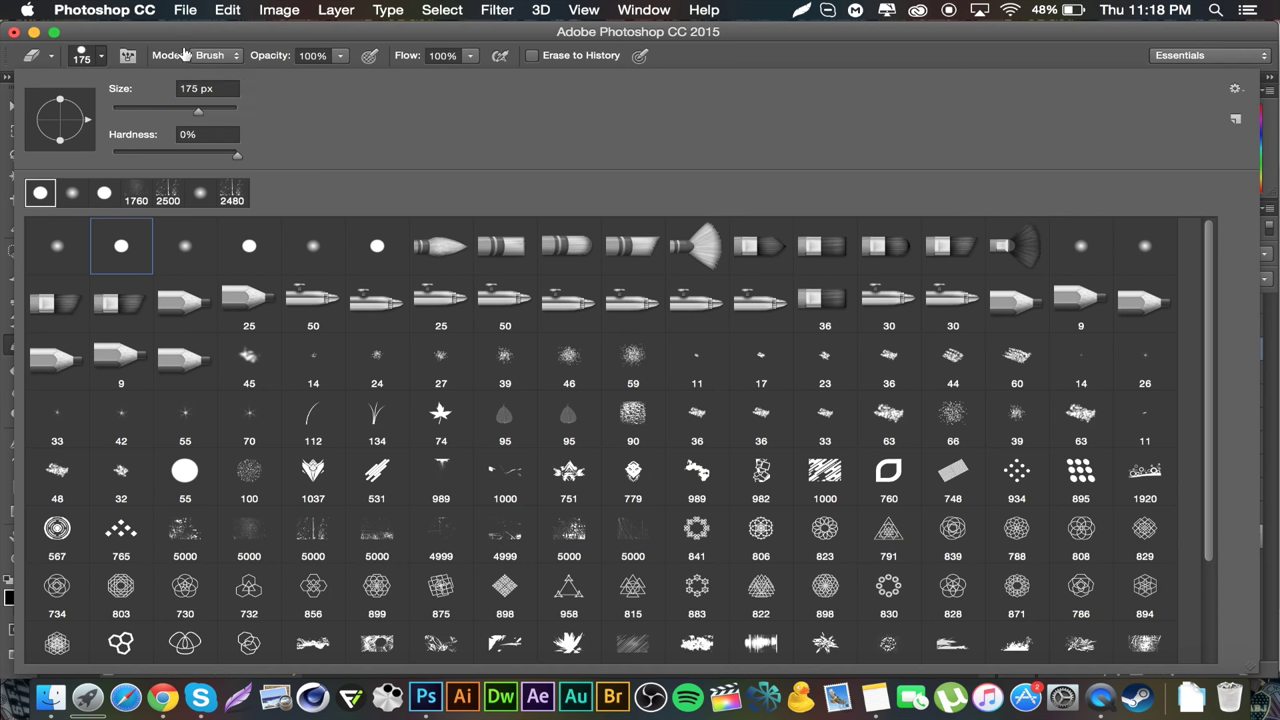
pyautogui.press('Return')
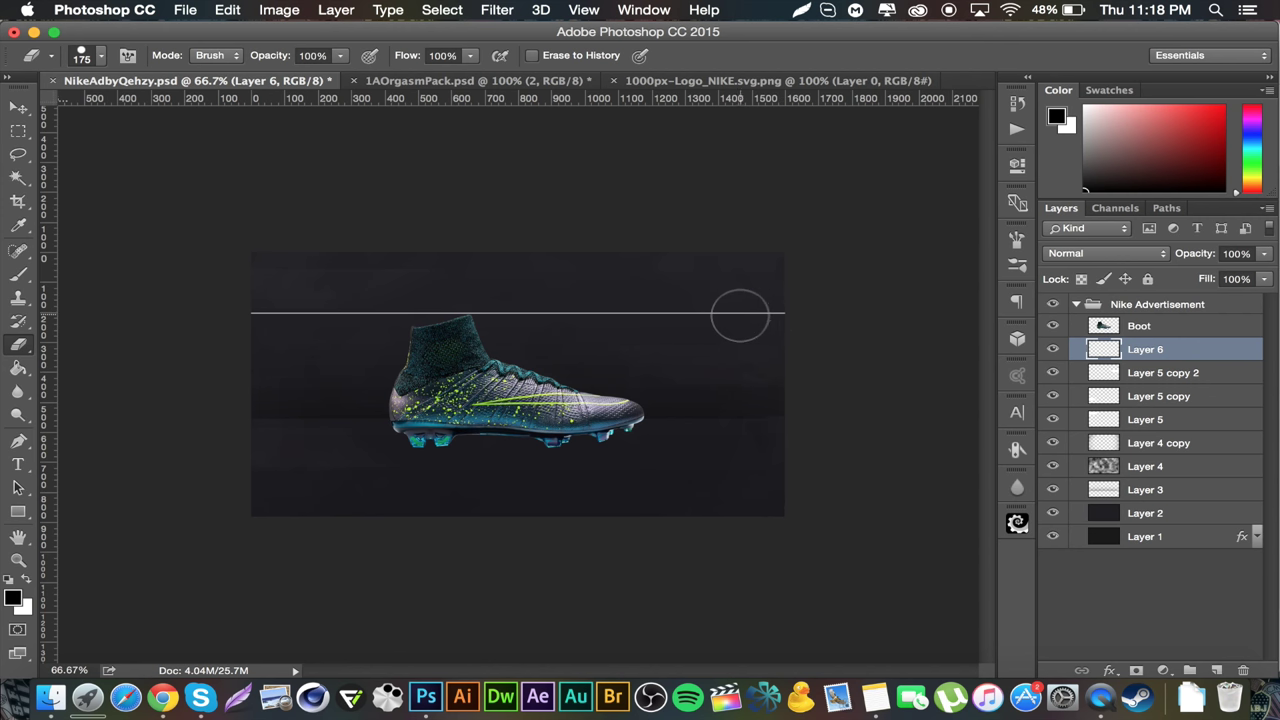
pyautogui.moveTo(245, 310); pyautogui.dragTo(274, 313)
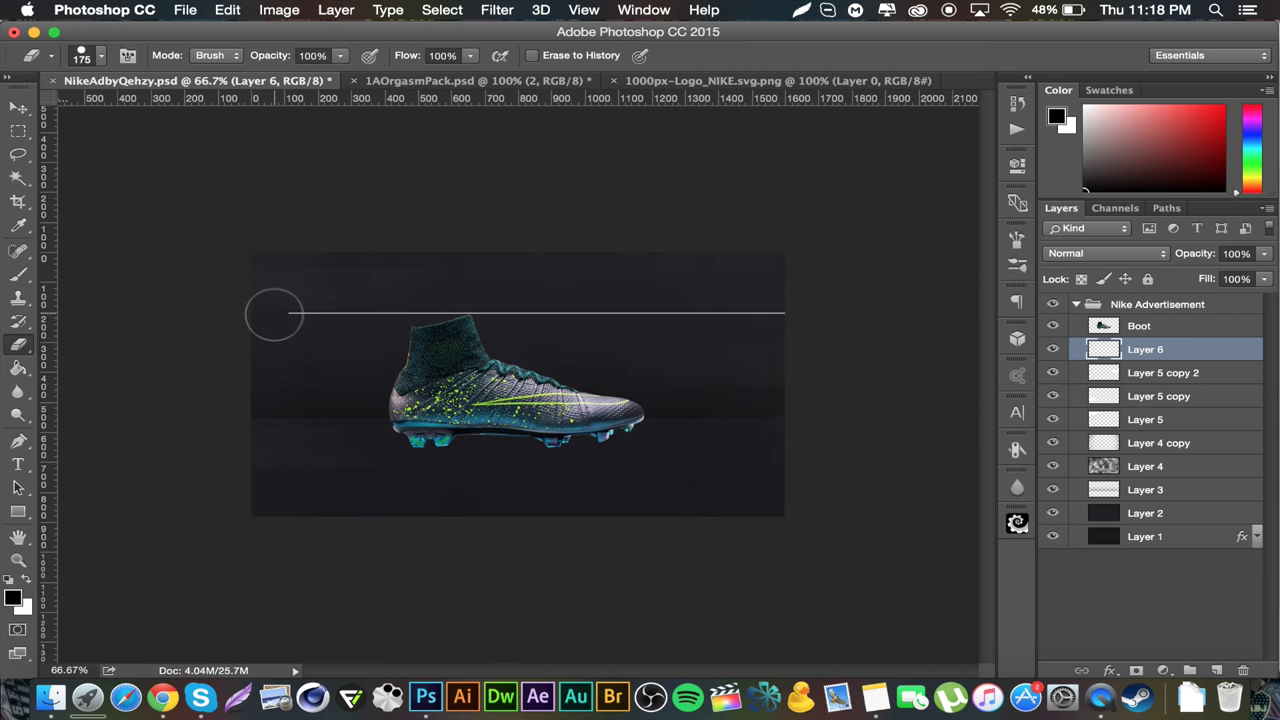
# Cut gaps near the white line's left end with a smaller eraser, leaving two short dashes before the long segment.
pyautogui.press('[')
pyautogui.press('[')
pyautogui.press('[')
pyautogui.press('[')
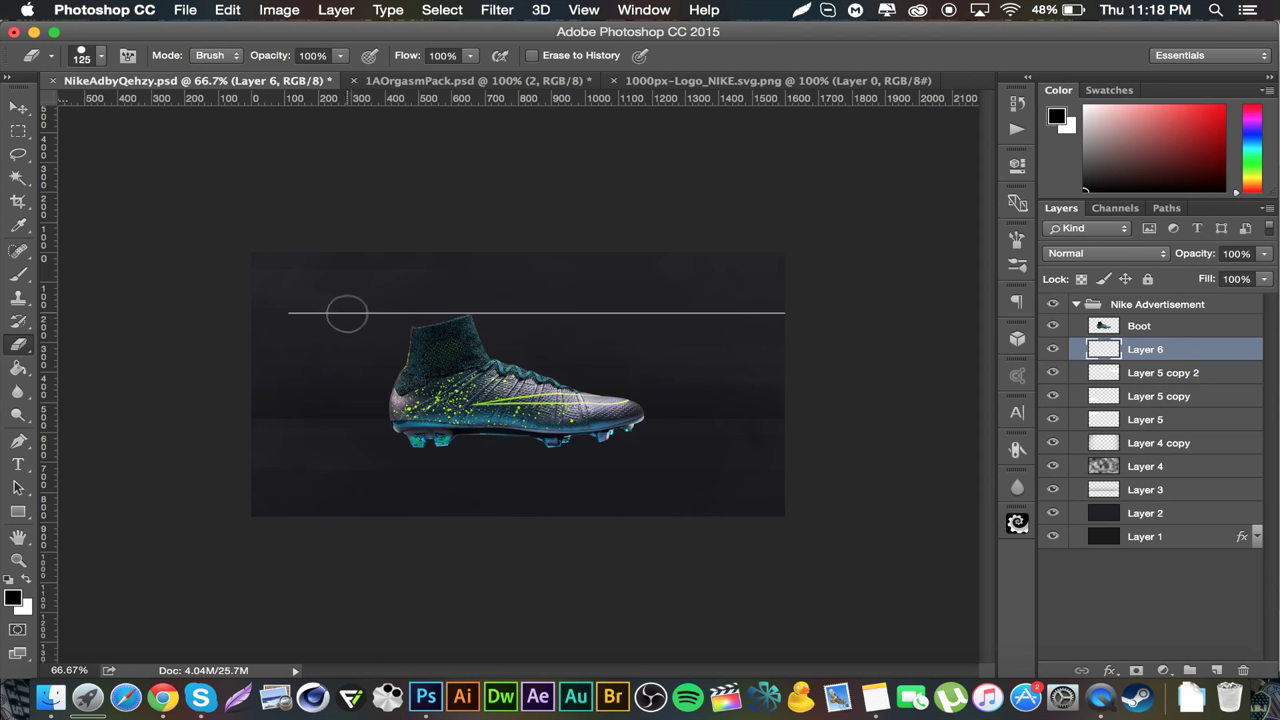
pyautogui.press('[')
pyautogui.press('[')
pyautogui.press('[')
pyautogui.press('super+alt+z')
pyautogui.press('super+alt+z')
# Duplicate the dashed line, place the copy below the boot's toe running off the right edge, and move the original near the canvas's upper edge.
pyautogui.click(19, 107)
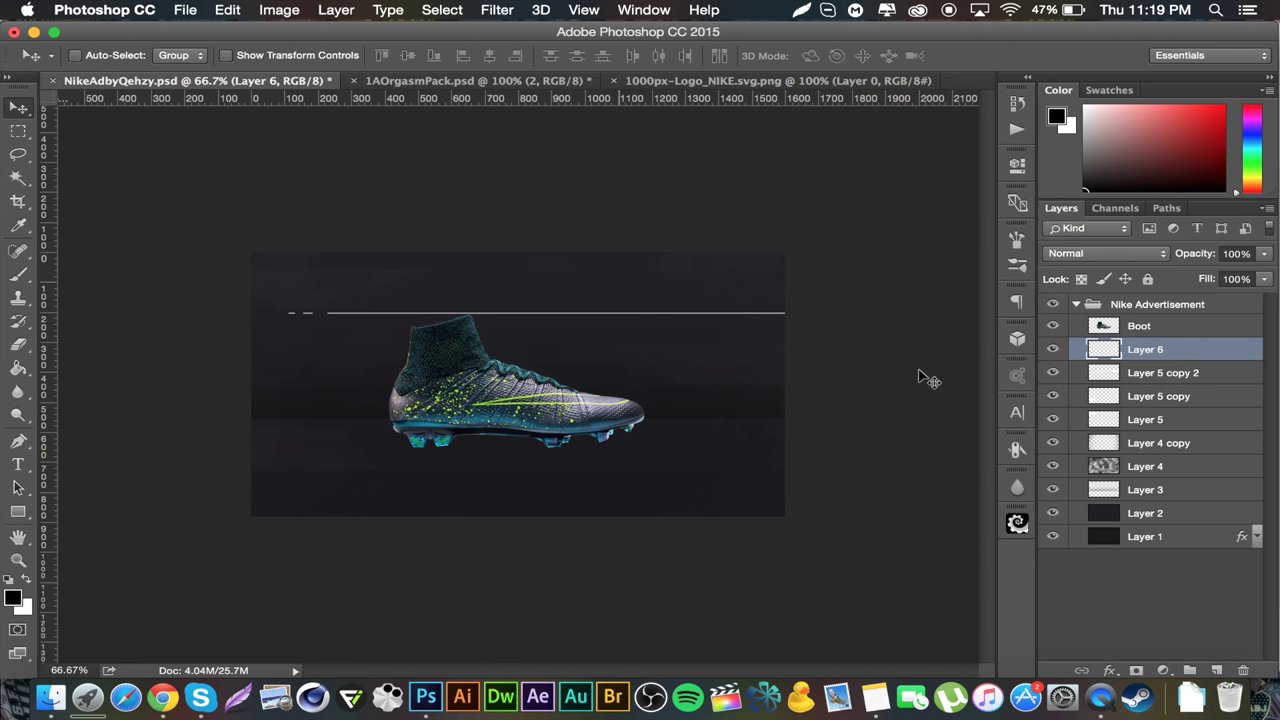
pyautogui.moveTo(650, 313)
pyautogui.mouseDown()
pyautogui.moveTo(654, 302)
pyautogui.moveTo(656, 329)
pyautogui.mouseUp()
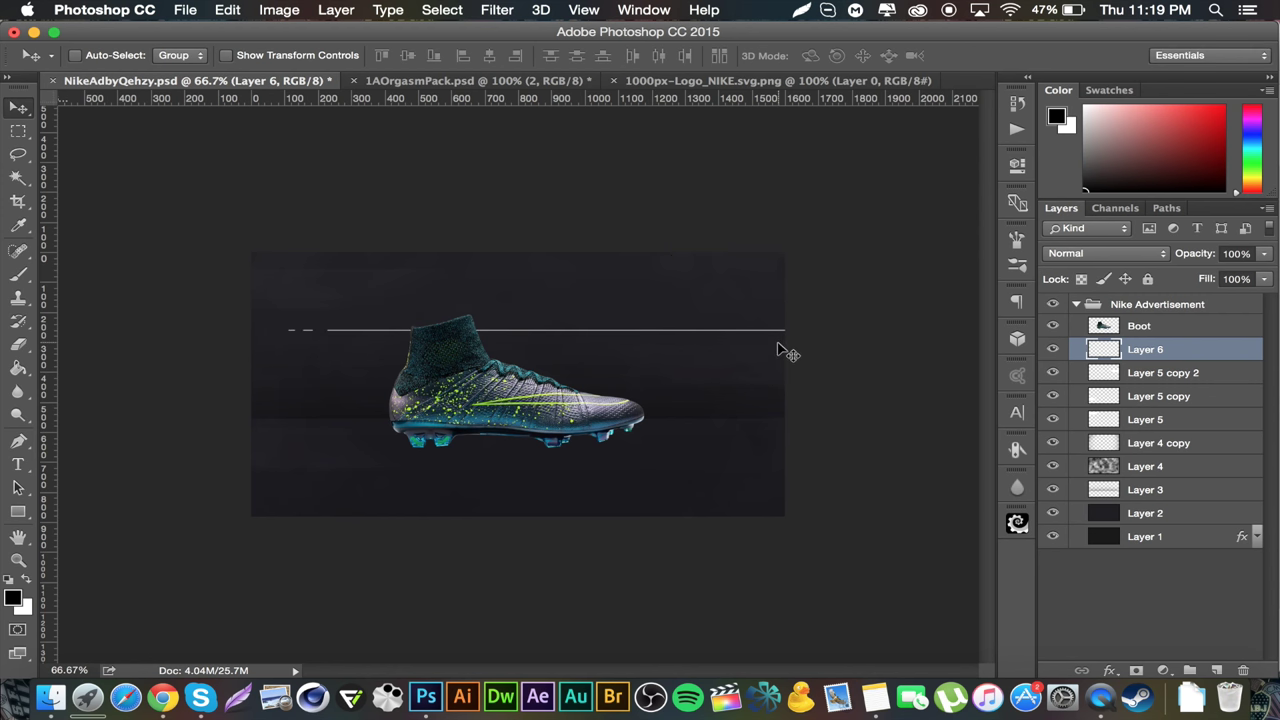
pyautogui.hotkey('ctrl', 'j')
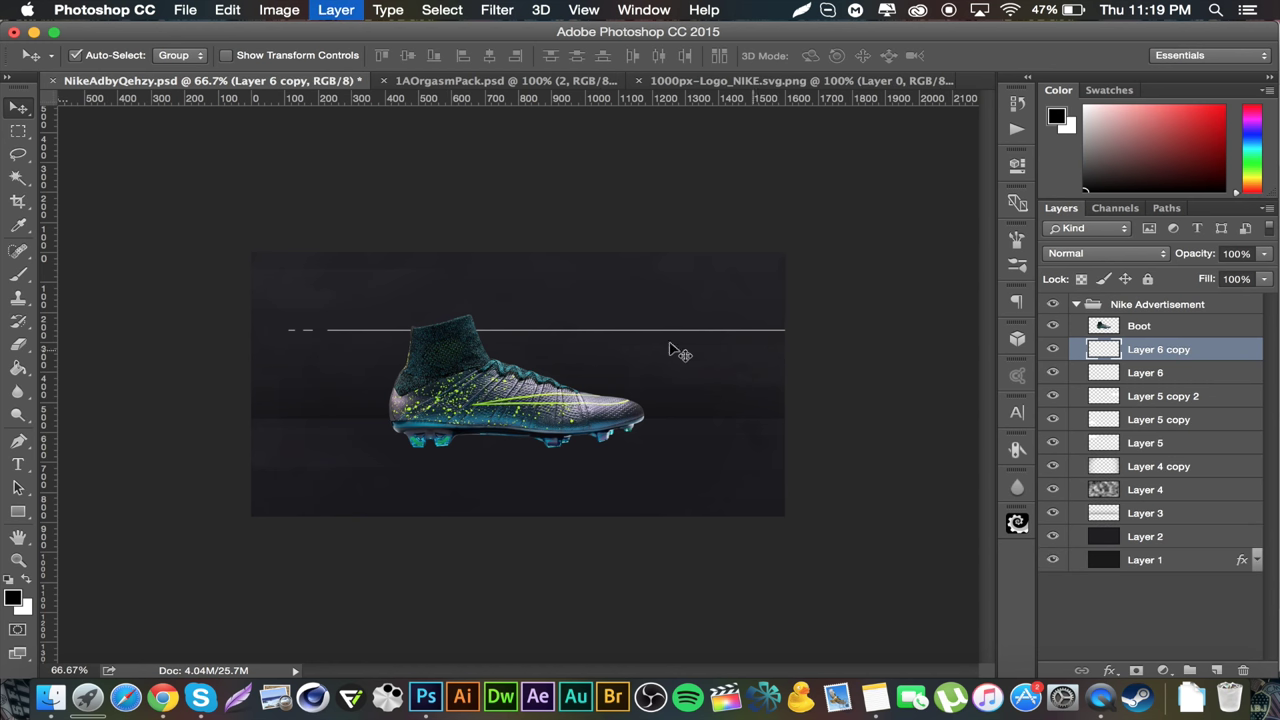
pyautogui.moveTo(660, 337); pyautogui.dragTo(880, 484)
pyautogui.moveTo(737, 466); pyautogui.dragTo(737, 456)
pyautogui.click(1160, 376)
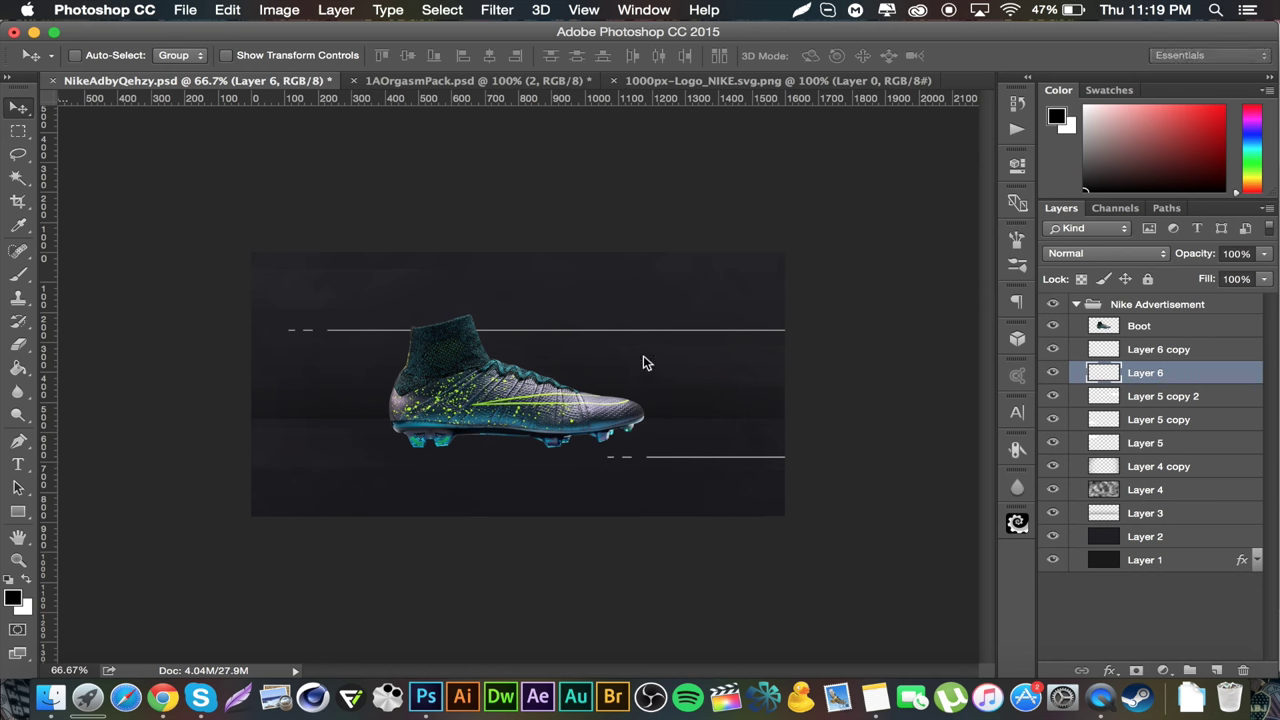
pyautogui.moveTo(629, 334); pyautogui.dragTo(632, 269)
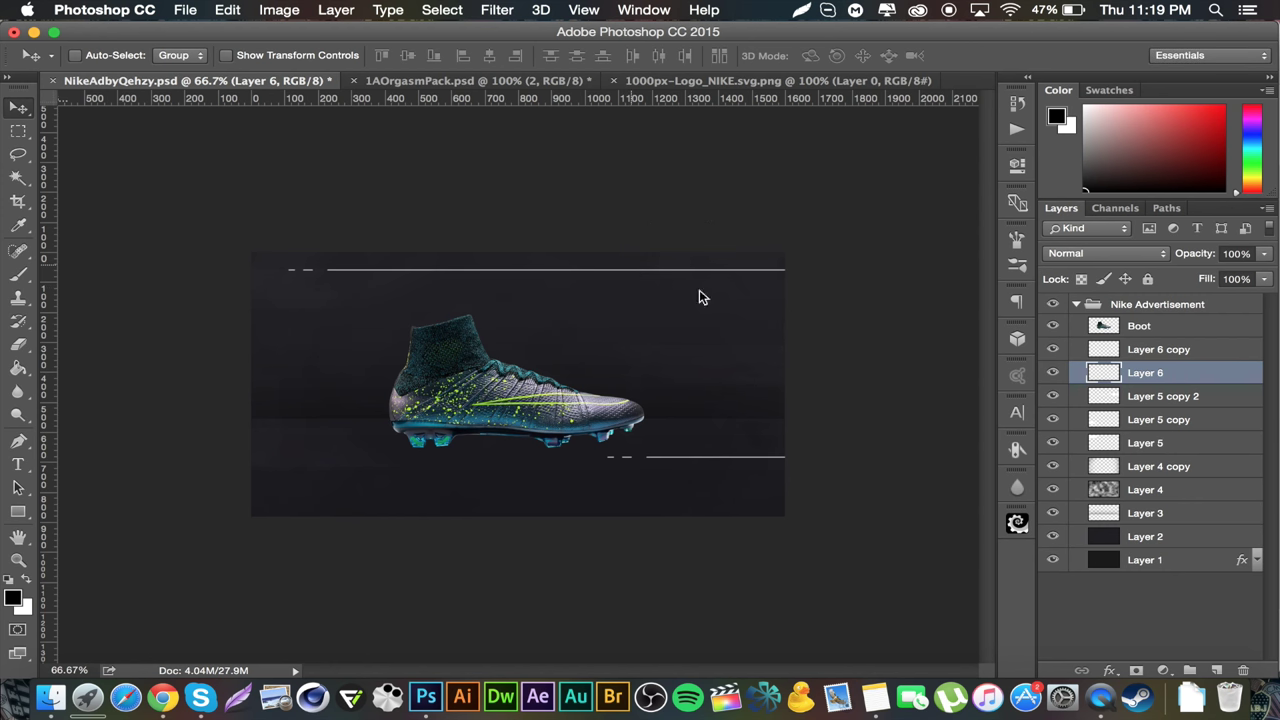
# Duplicate the lower dashed line, flip the copy horizontally, and place it left of the boot's heel, running off the canvas's left edge.
pyautogui.click(1170, 350)
pyautogui.hotkey('ctrl', 'j')
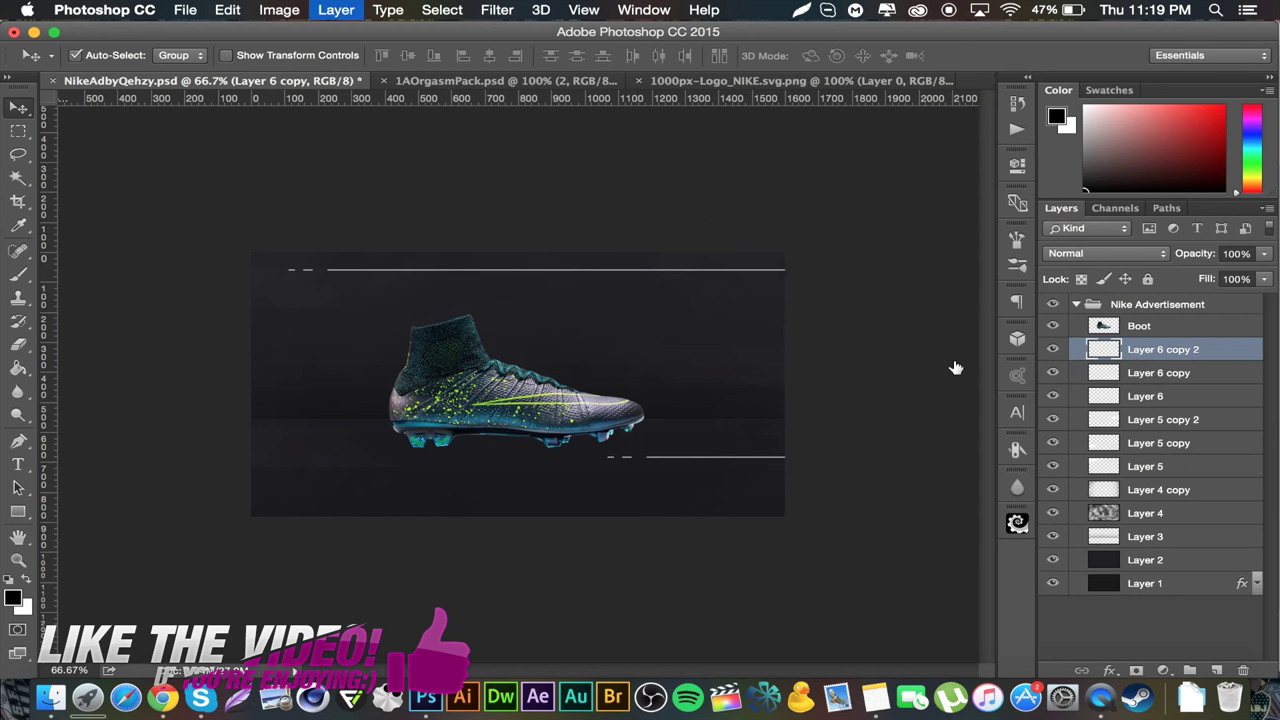
pyautogui.hotkey('ctrl', 't')
pyautogui.rightClick(735, 413)
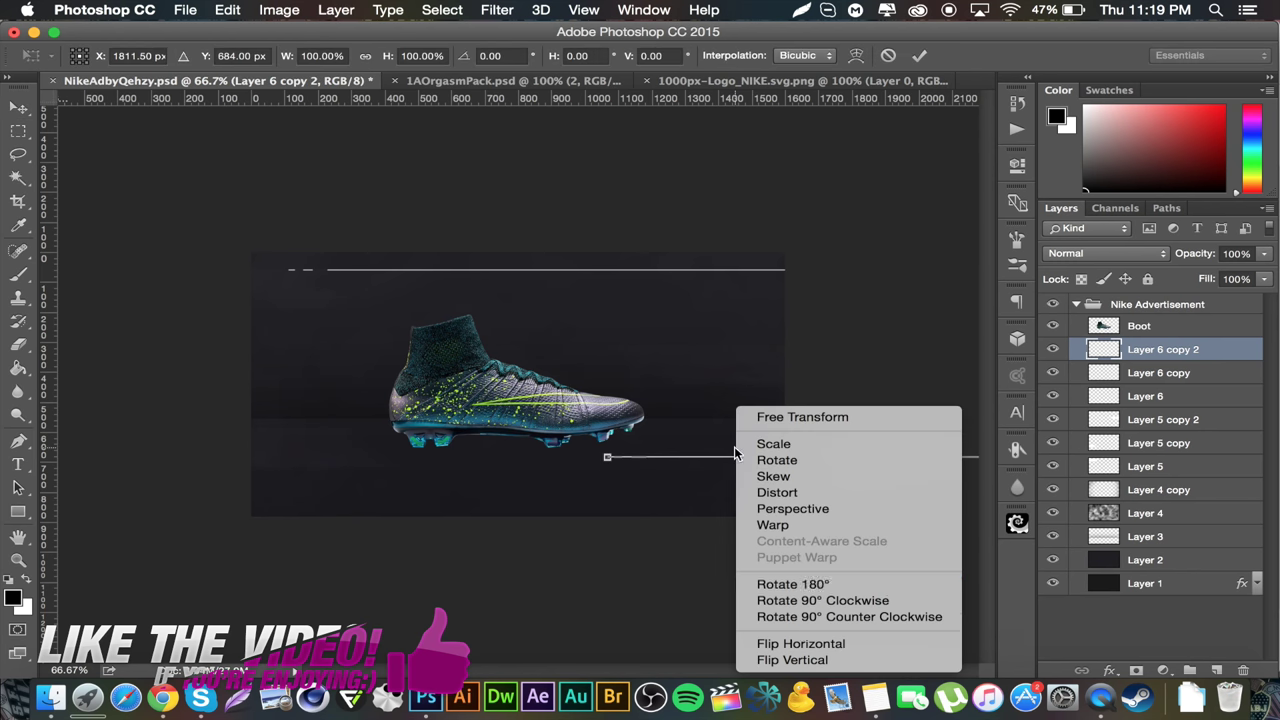
pyautogui.click(800, 641)
pyautogui.press('Return')
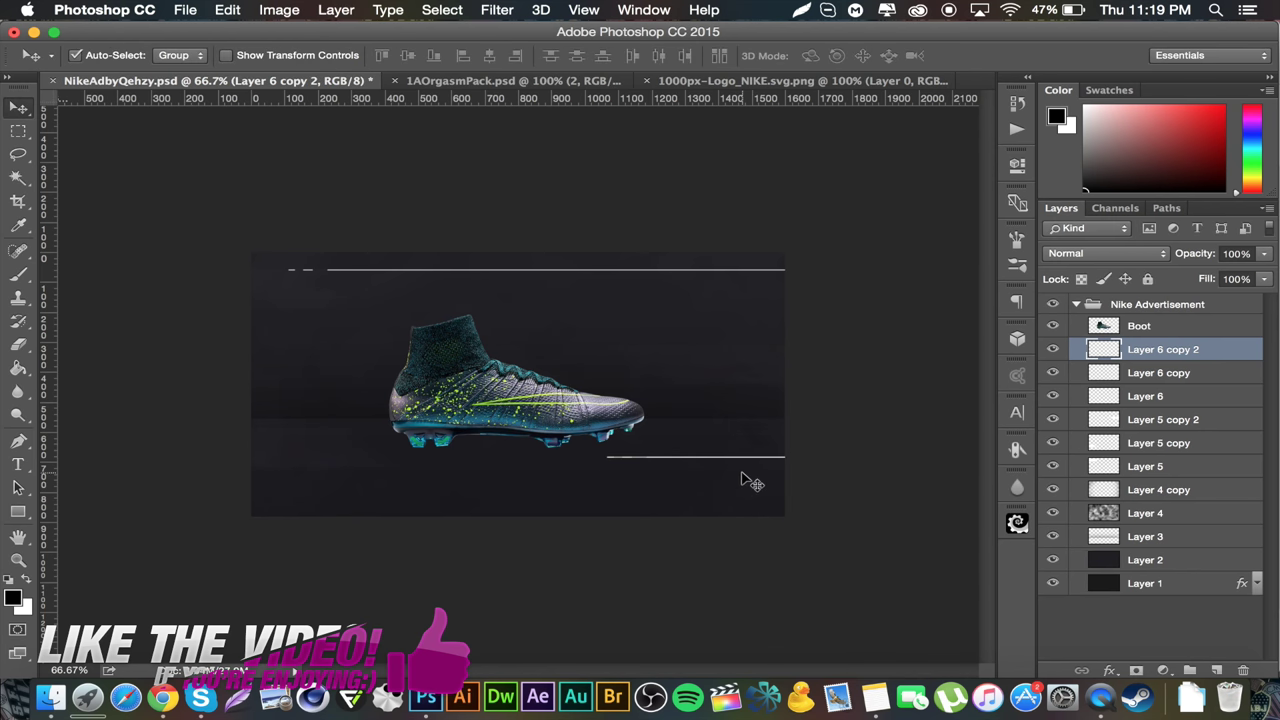
pyautogui.moveTo(737, 471); pyautogui.dragTo(180, 471)
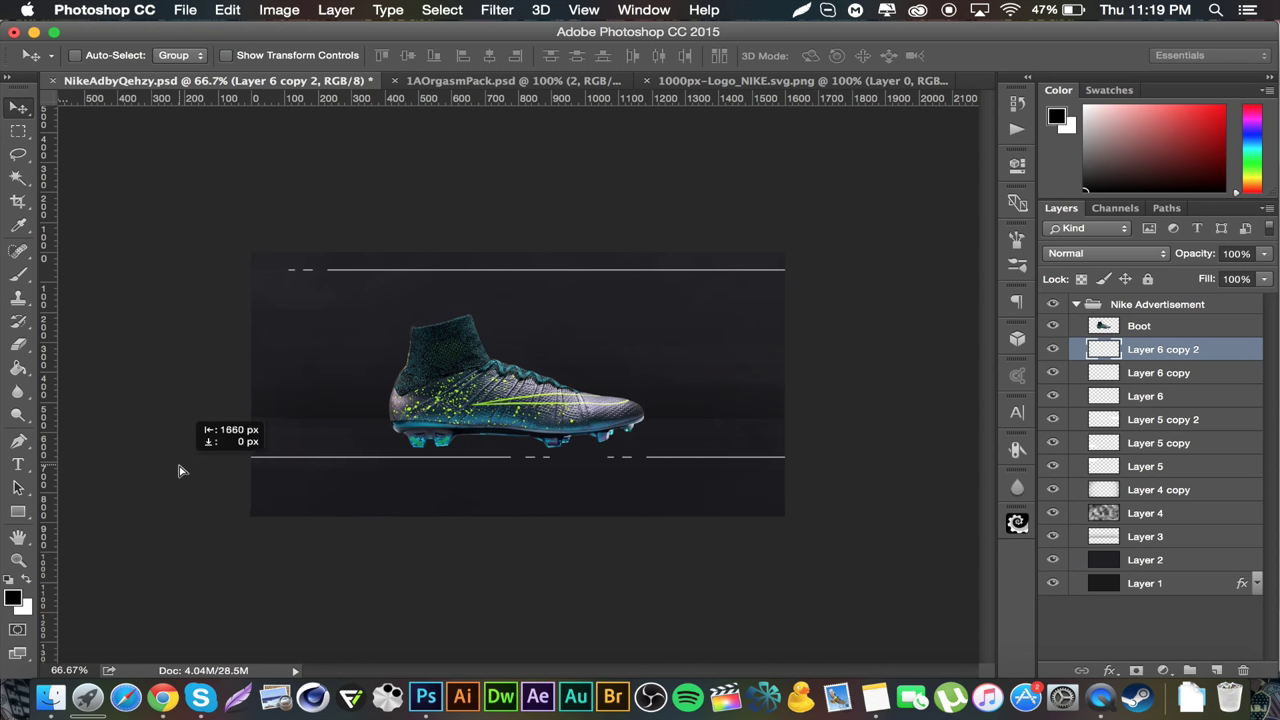
pyautogui.moveTo(508, 455); pyautogui.dragTo(308, 397)
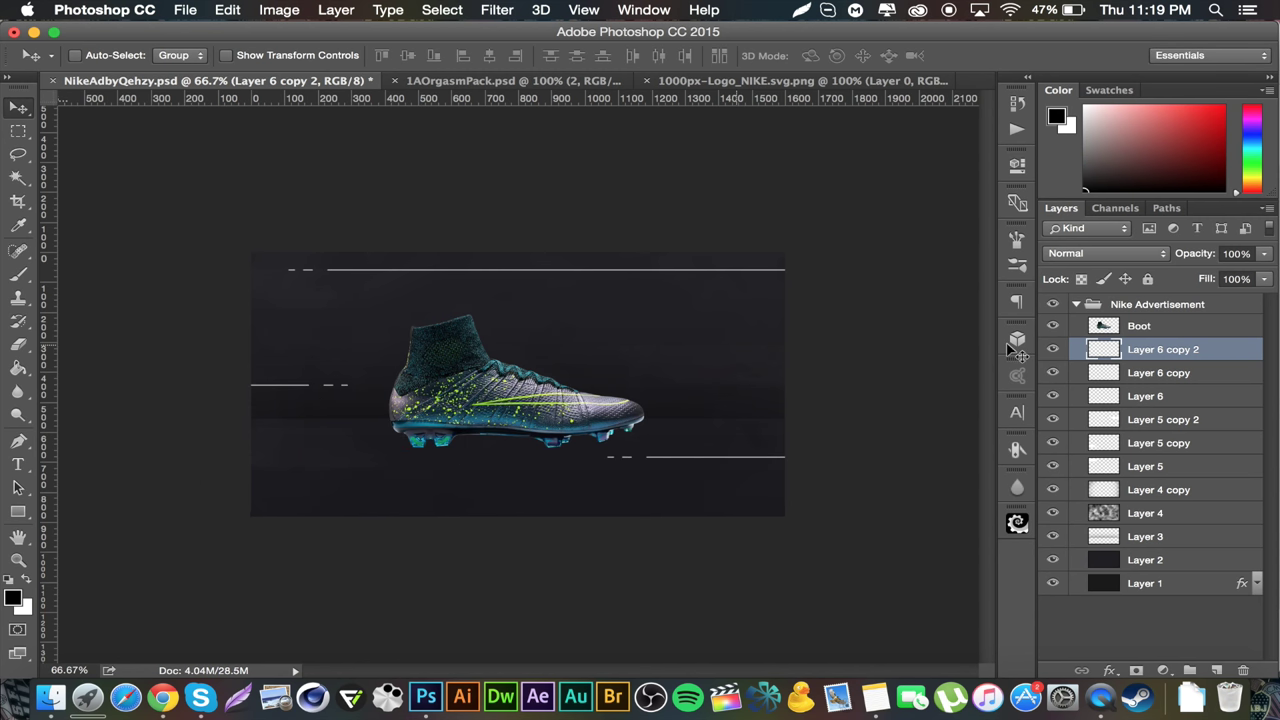
# Set the blend mode of all three dashed line layers to Overlay.
pyautogui.keyDown('shift'); pyautogui.click(1195, 398); pyautogui.keyUp('shift')
pyautogui.click(1095, 253)
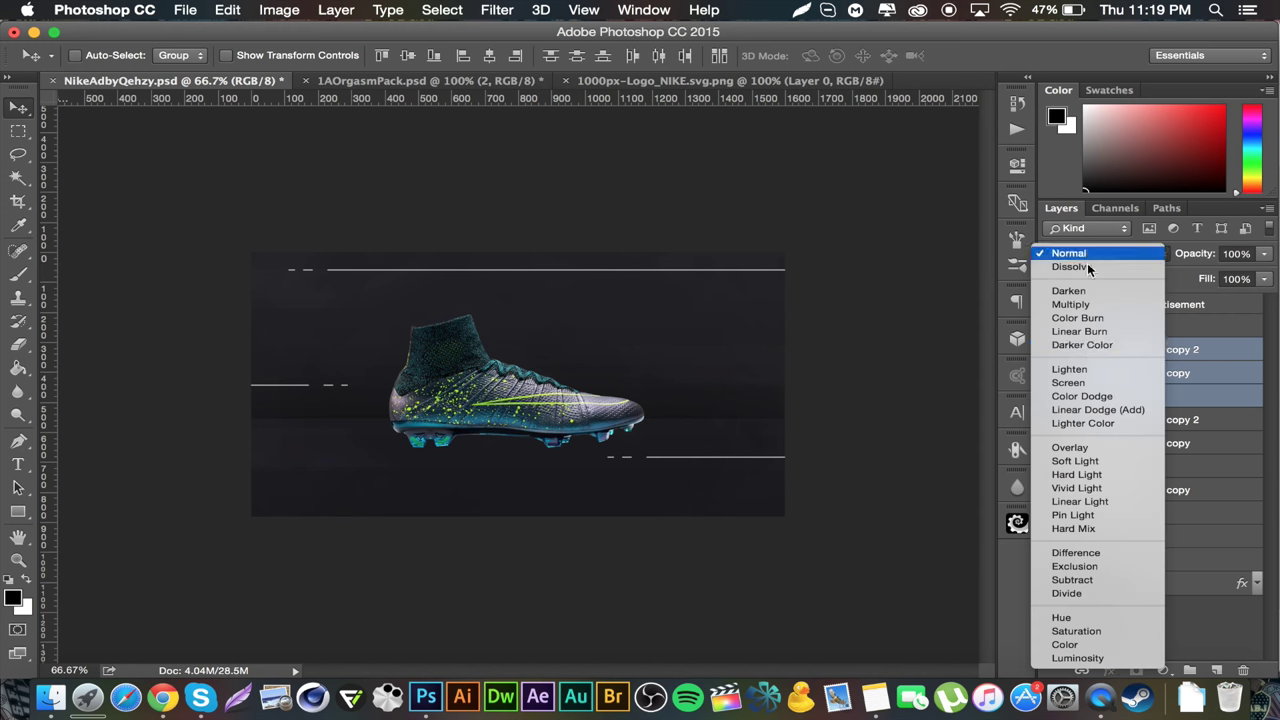
pyautogui.click(1072, 447)
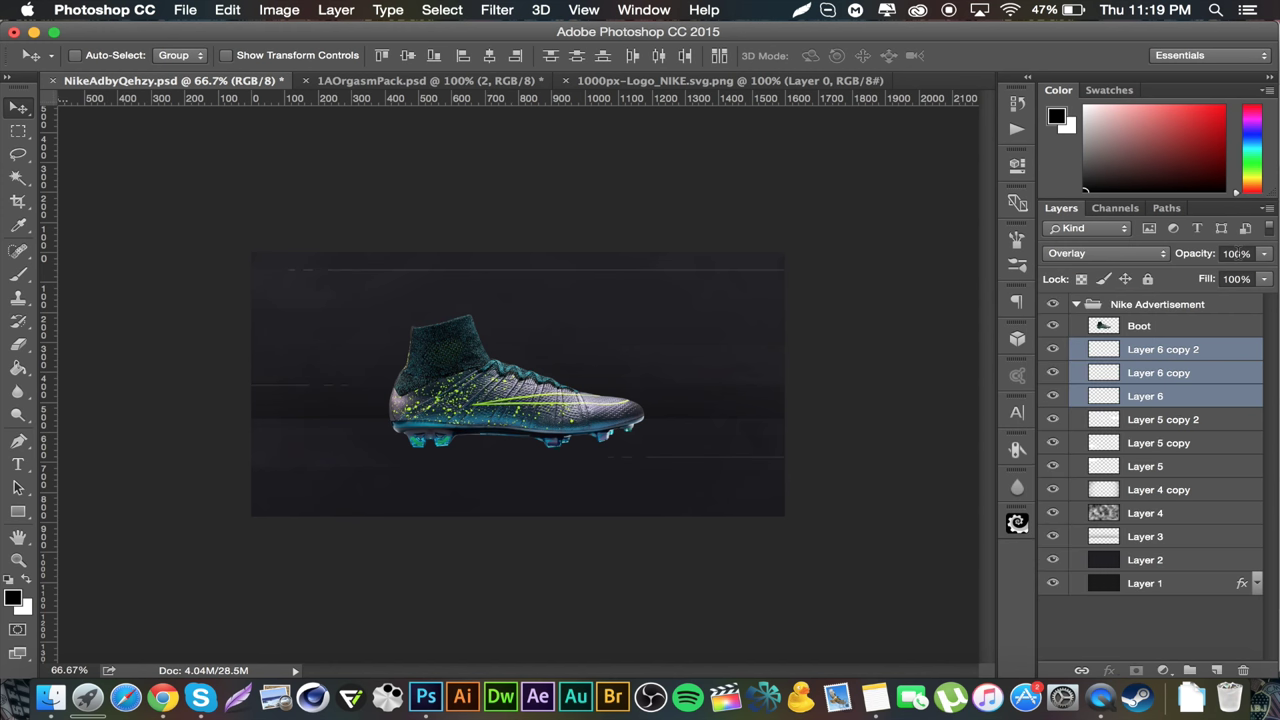
# Set the opacity of the three selected dashed line layers to 48%.
pyautogui.click(1237, 253)
pyautogui.write('48')
pyautogui.press('Return')
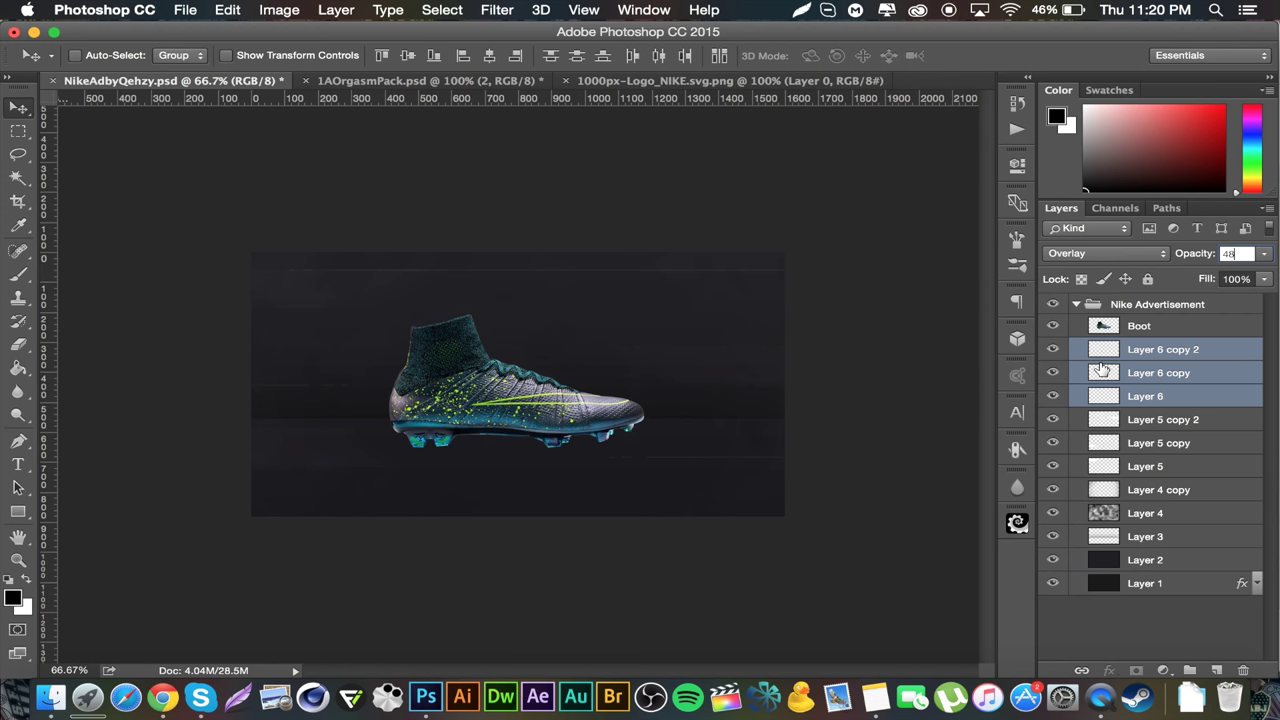
# On a new layer above the dashed lines, draw a canvas-wide ellipse across the floor, fill it with white and deselect.
pyautogui.click(1214, 355)
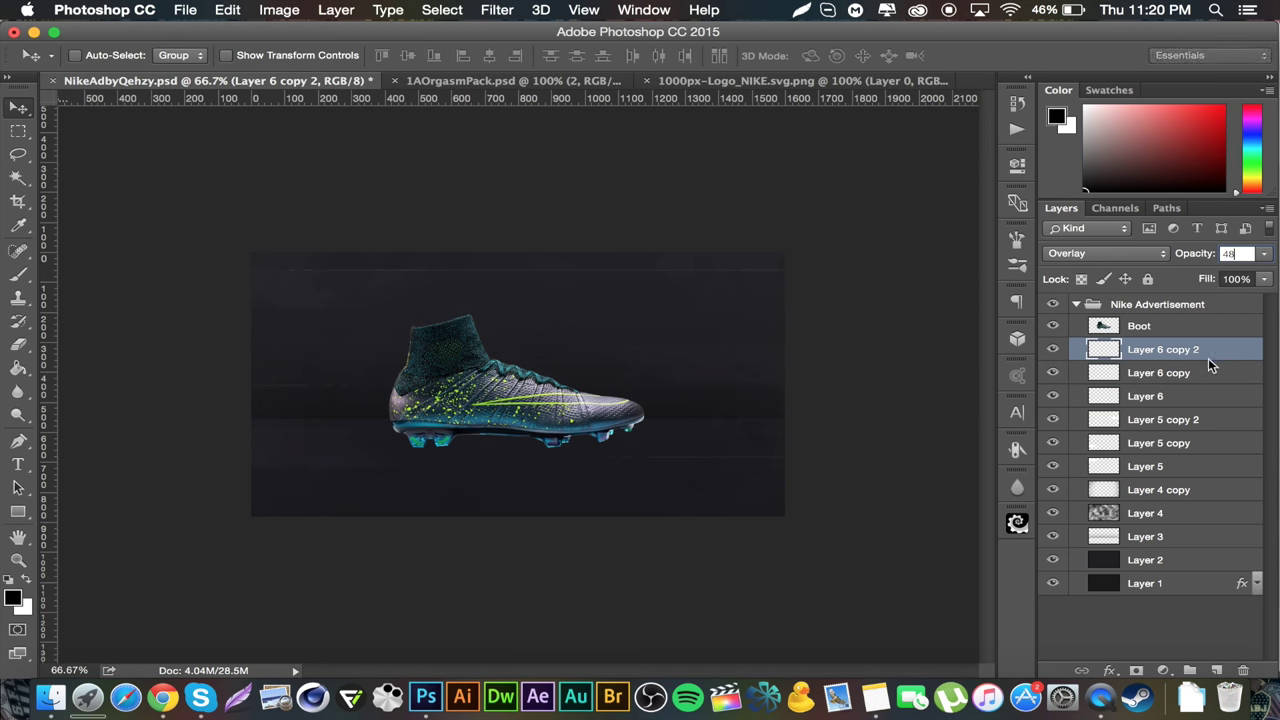
pyautogui.click(1218, 670)
pyautogui.click(17, 140)
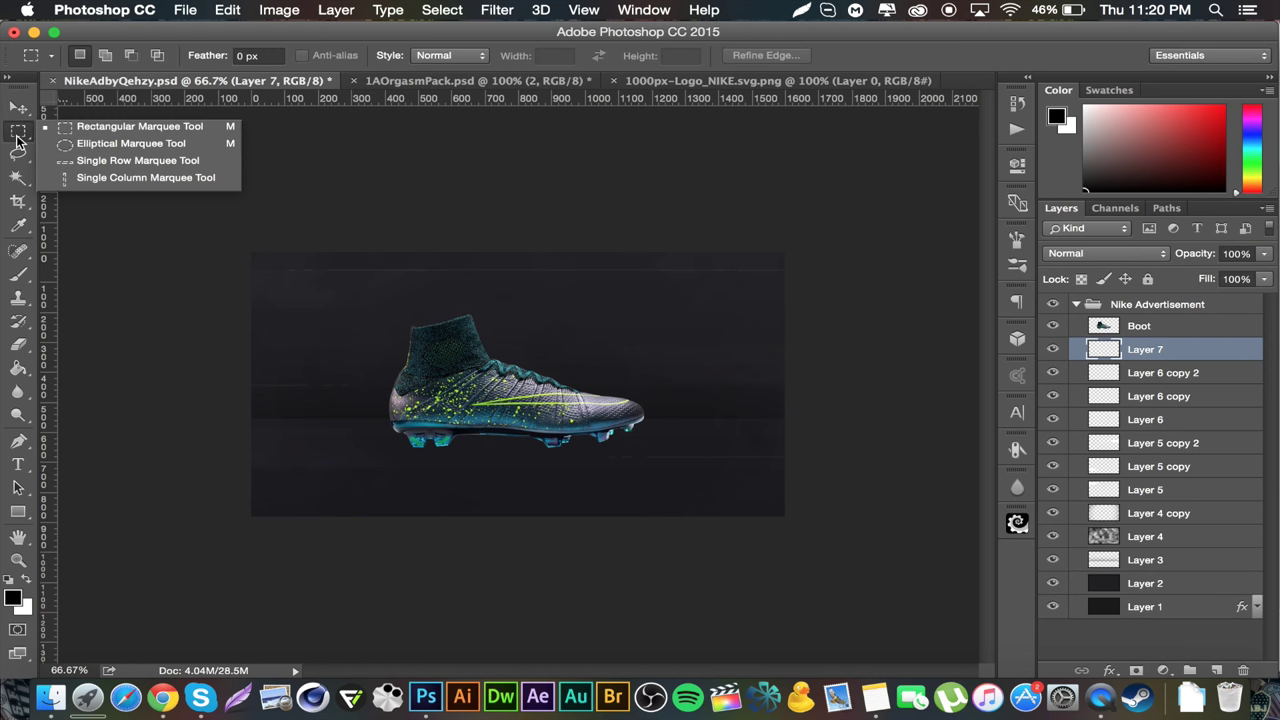
pyautogui.click(115, 148)
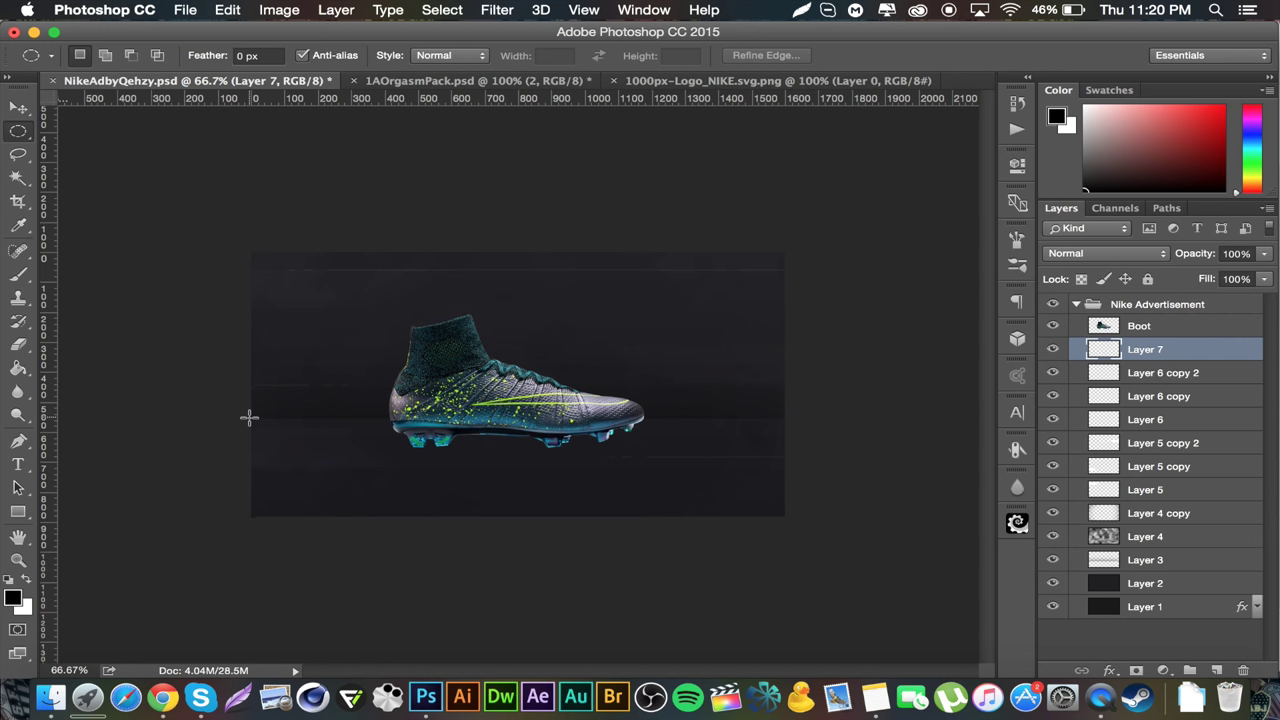
pyautogui.moveTo(249, 418); pyautogui.dragTo(776, 515)
pyautogui.click(776, 515)
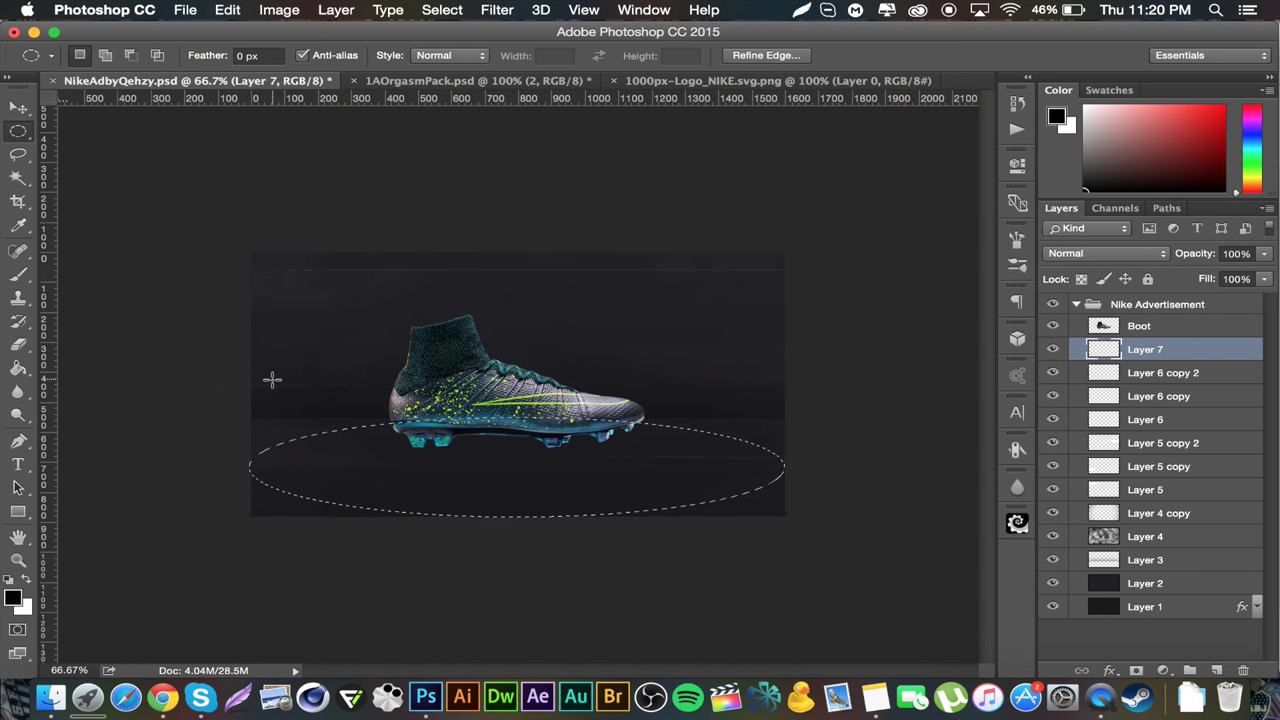
pyautogui.press('super+BackSpace')
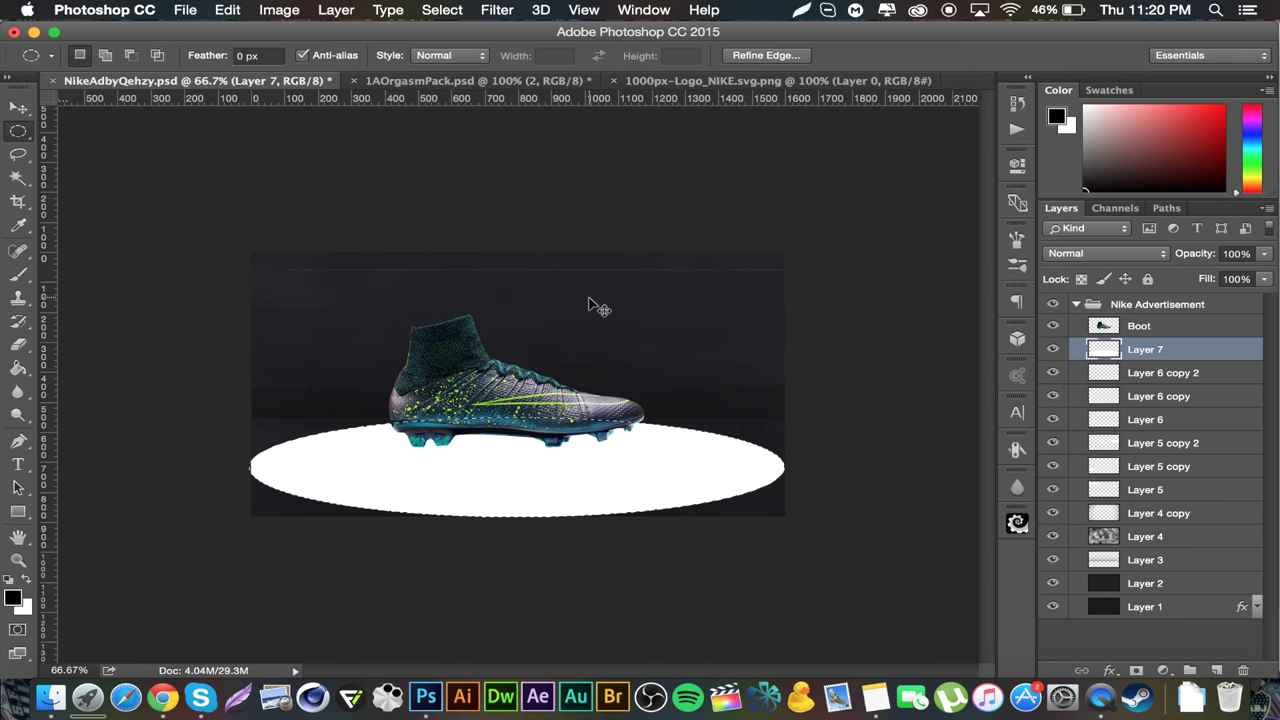
pyautogui.press('super+d')
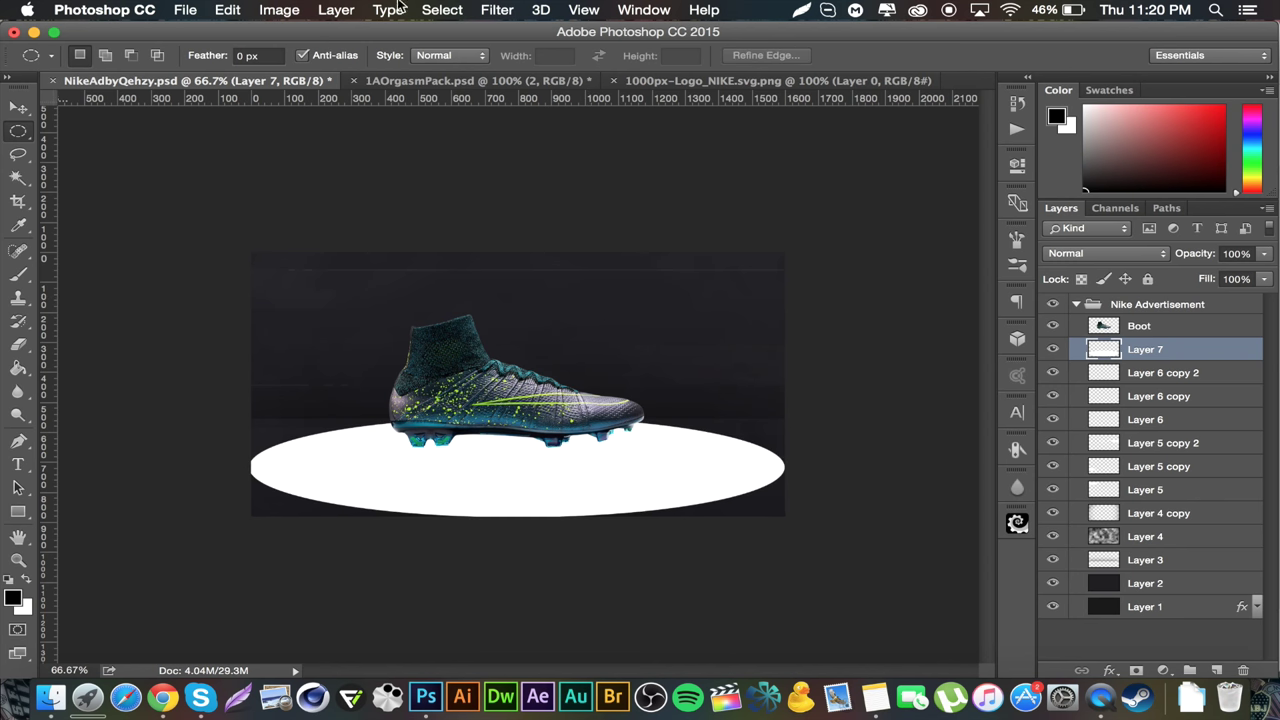
# Apply a Gaussian Blur with a radius of 31.7 pixels to the white floor ellipse.
pyautogui.click(496, 10)
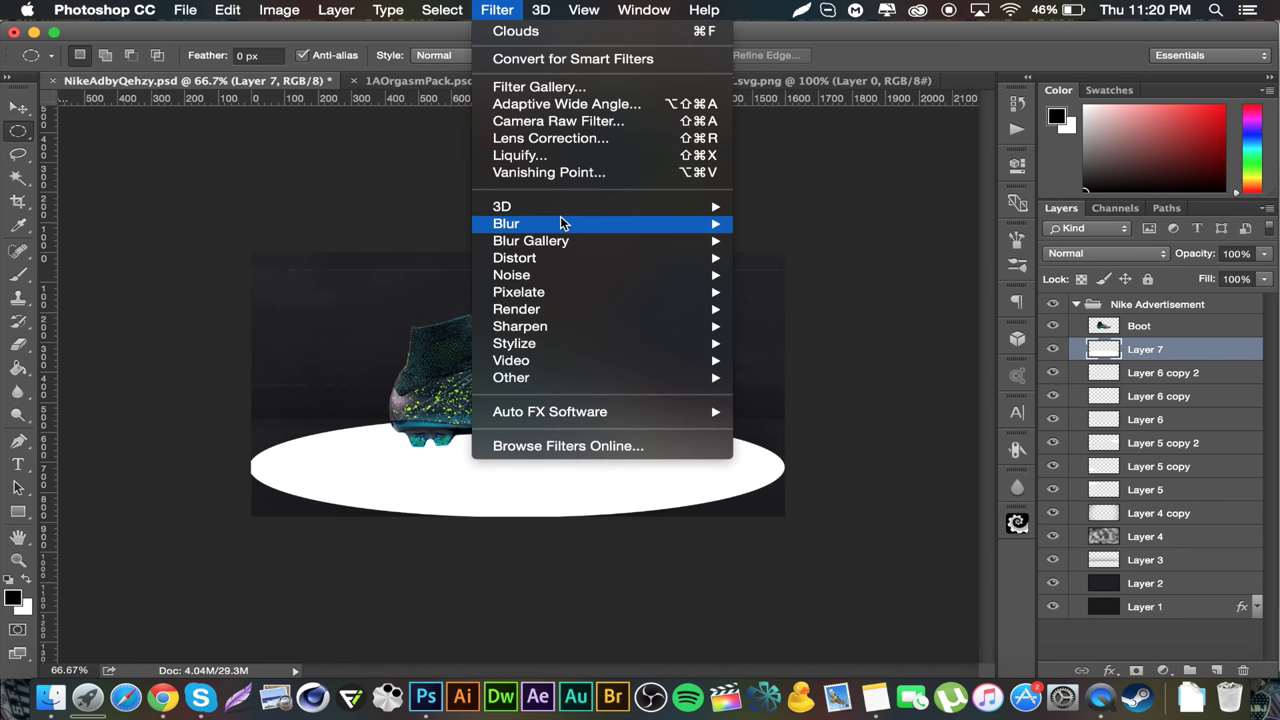
pyautogui.moveTo(676, 228)
pyautogui.click(805, 292)
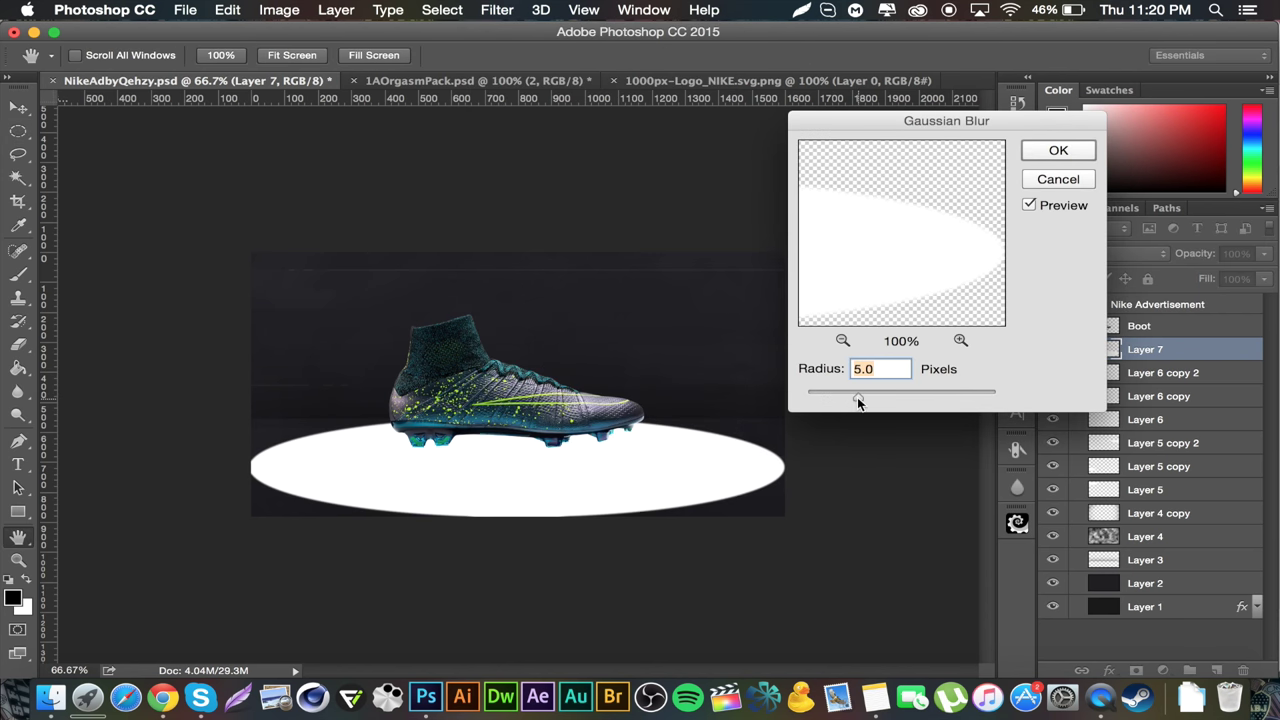
pyautogui.moveTo(874, 397); pyautogui.dragTo(890, 401)
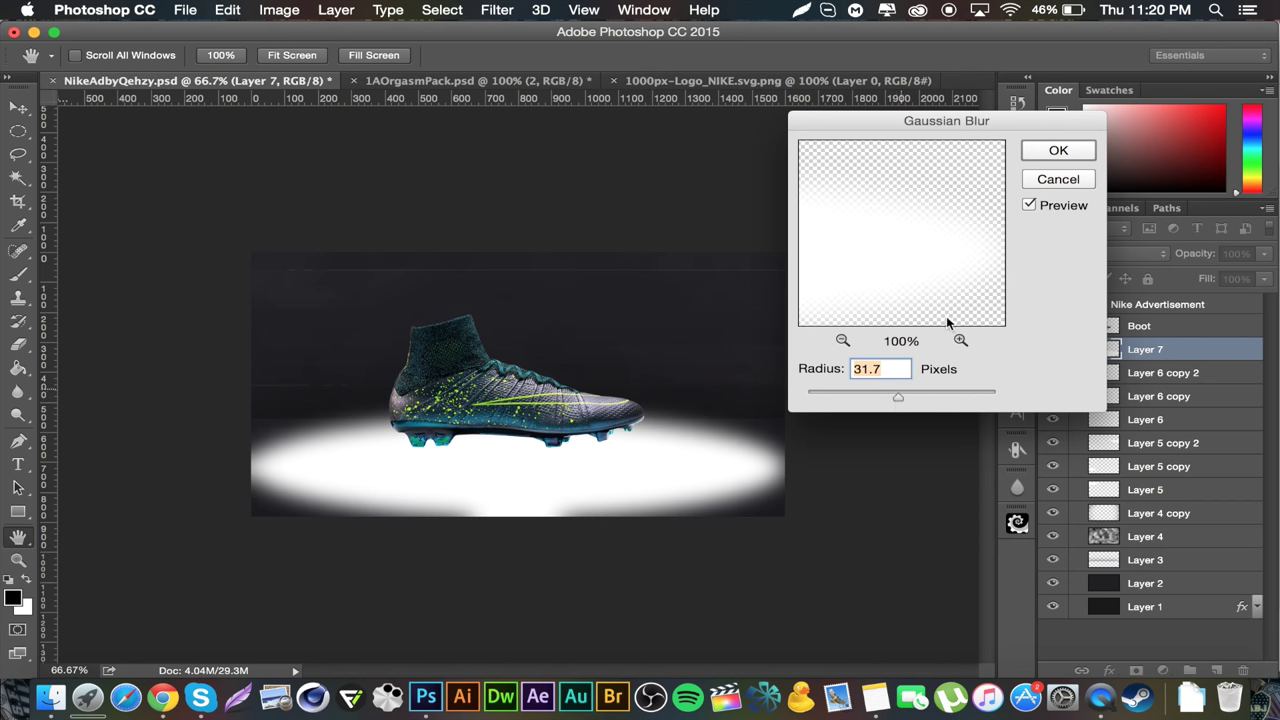
pyautogui.click(1058, 150)
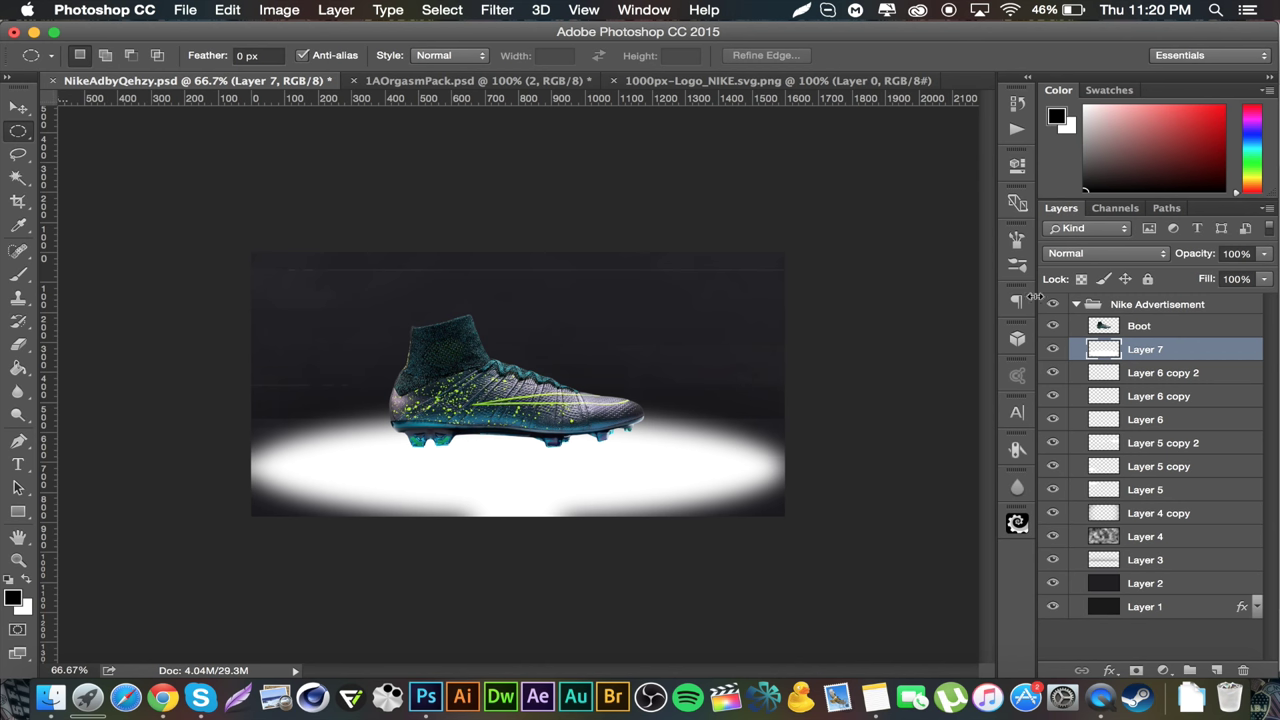
# Squash the blurred ellipse from its upper edge to about 79% height so it sits below the boot's sole.
pyautogui.press('super+t')
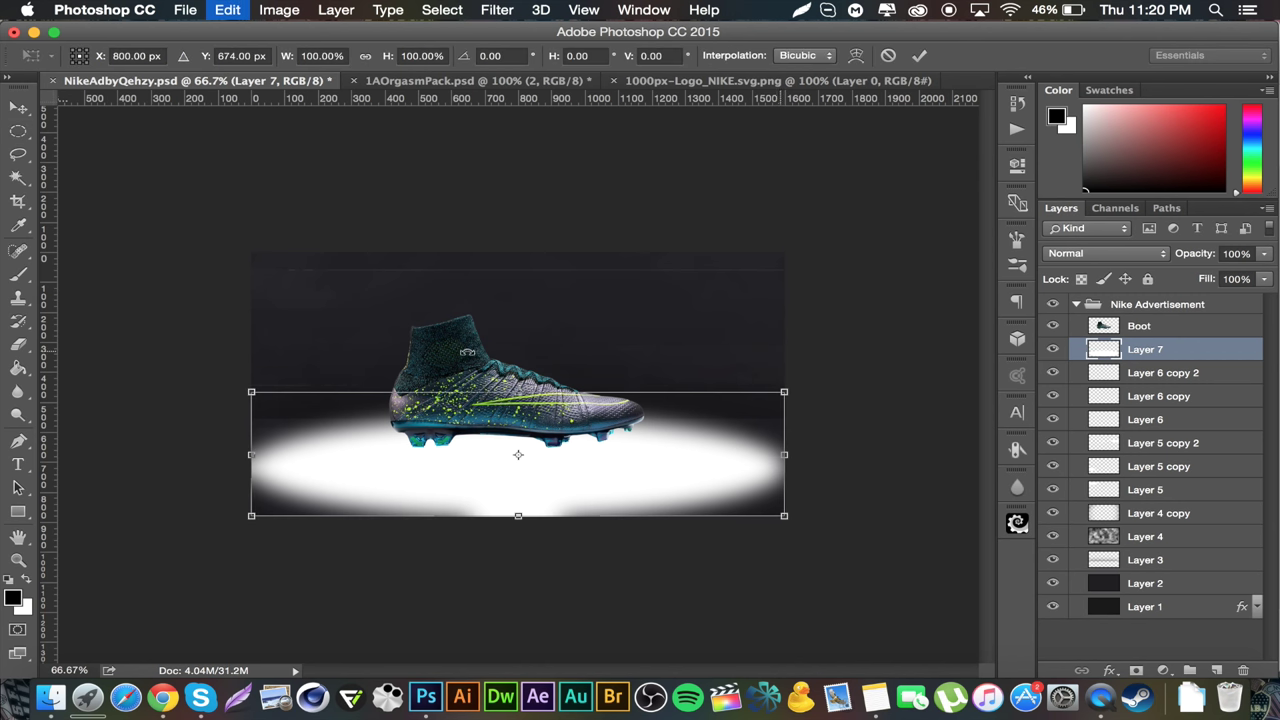
pyautogui.moveTo(518, 393); pyautogui.dragTo(519, 420)
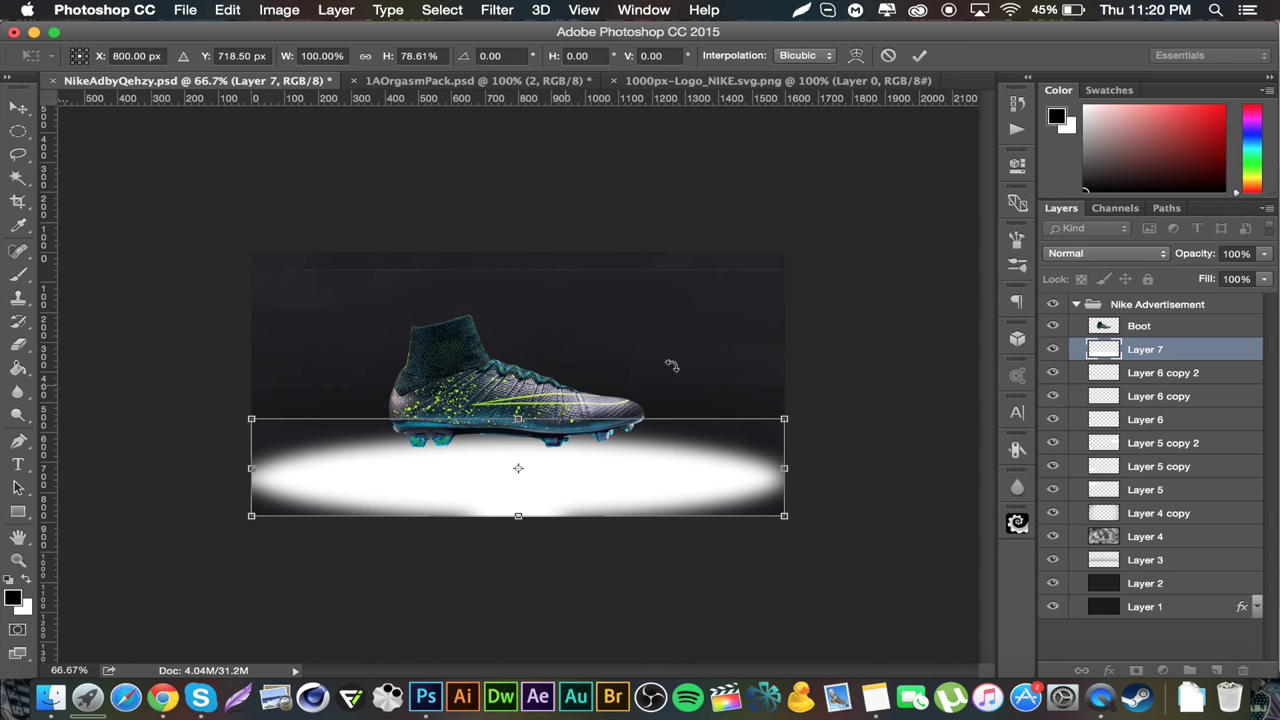
pyautogui.press('Return')
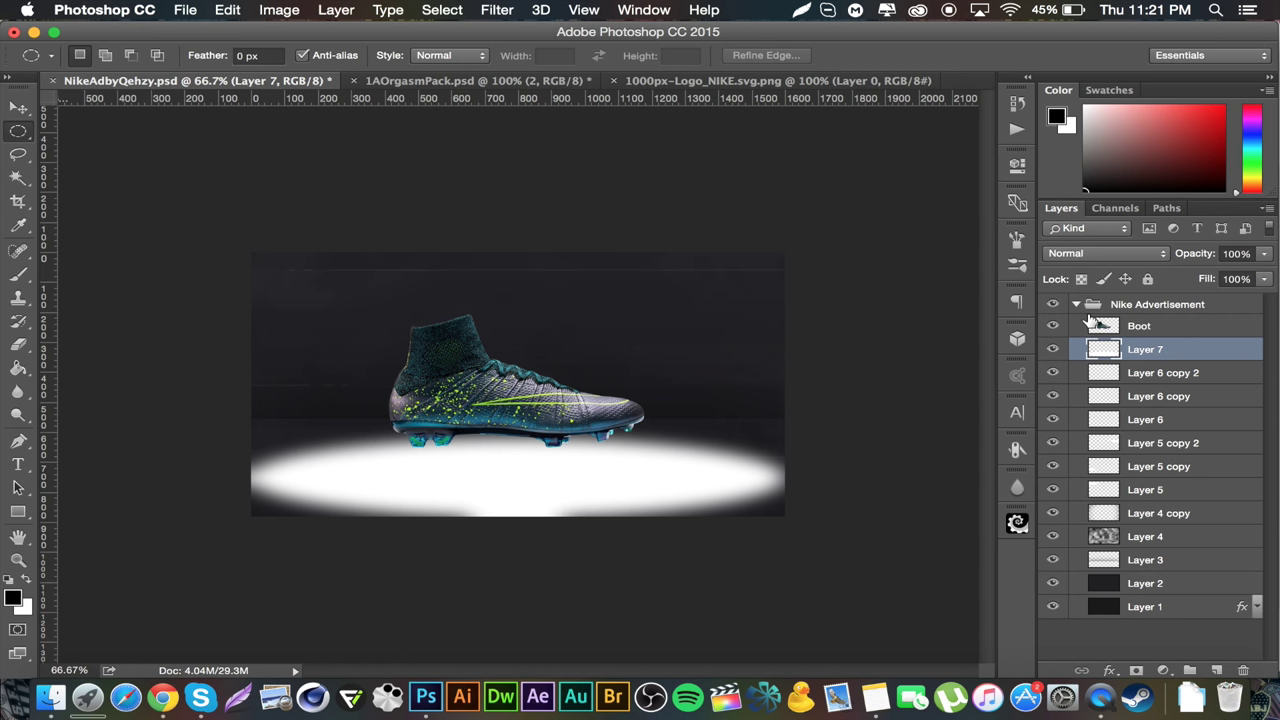
pyautogui.press('super+t')
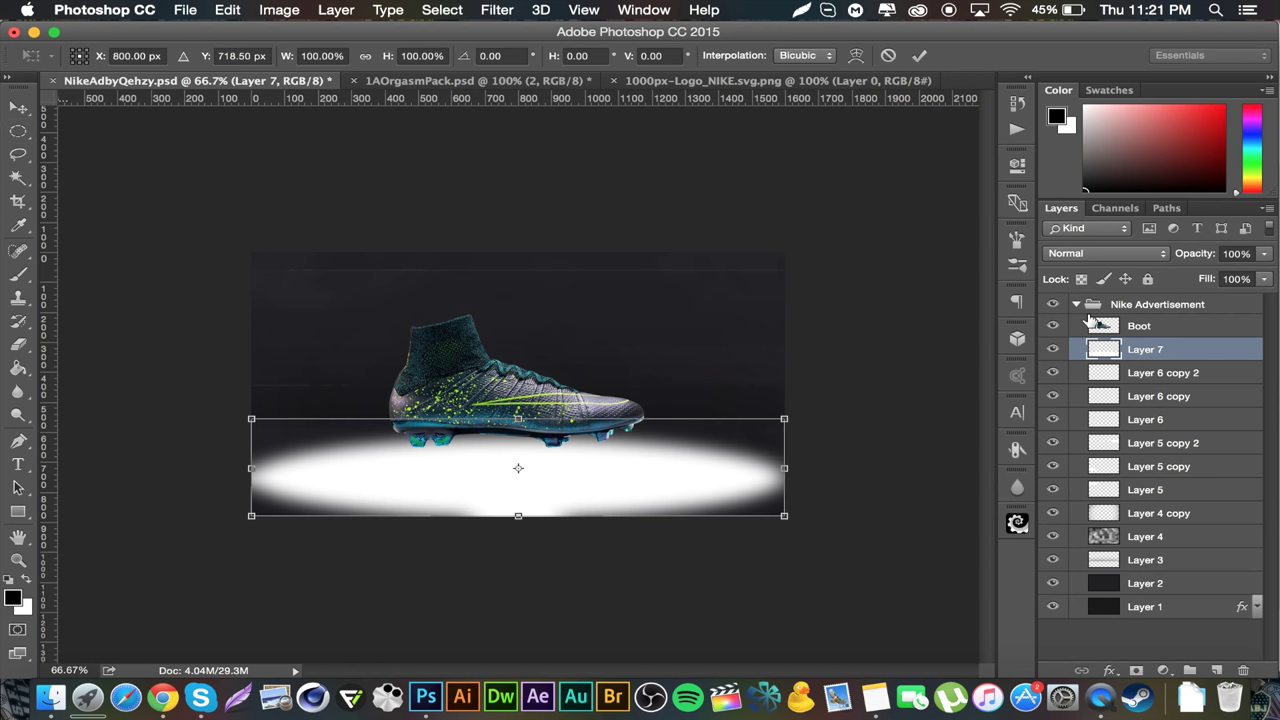
pyautogui.press('Return')
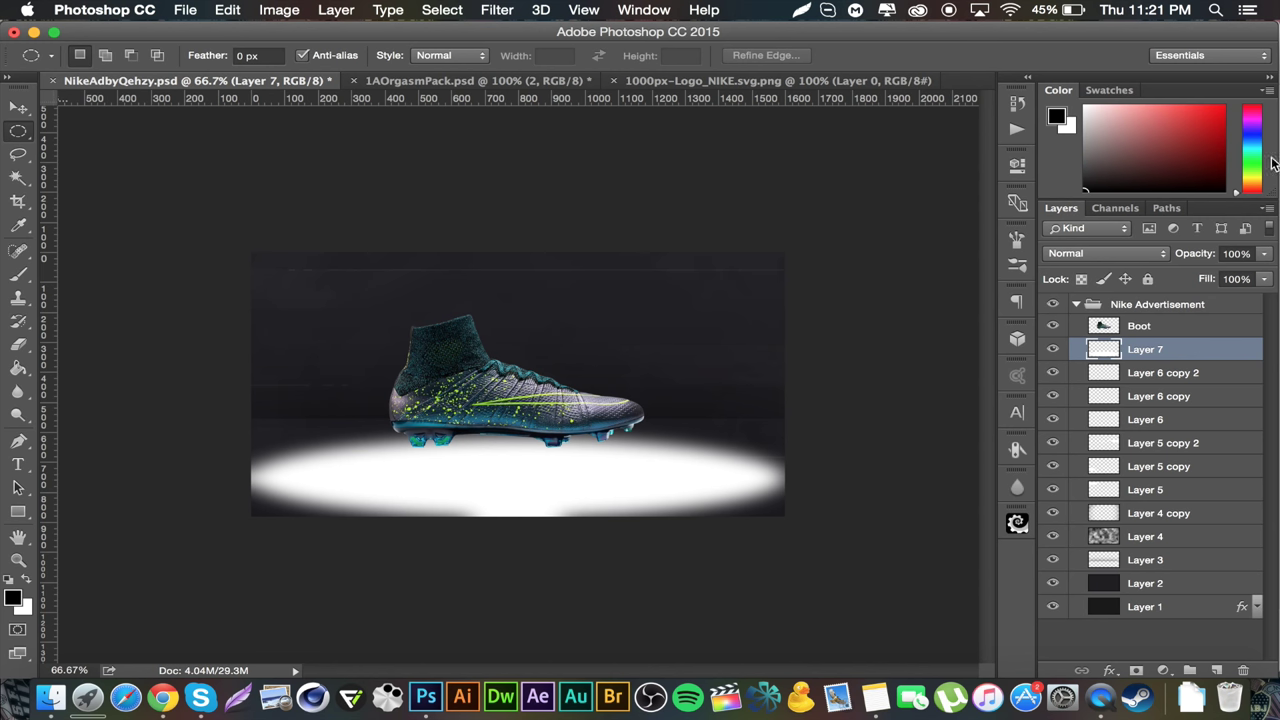
# Set the floor ellipse layer to Overlay blend mode with 60% opacity.
pyautogui.click(1100, 254)
pyautogui.click(1070, 447)
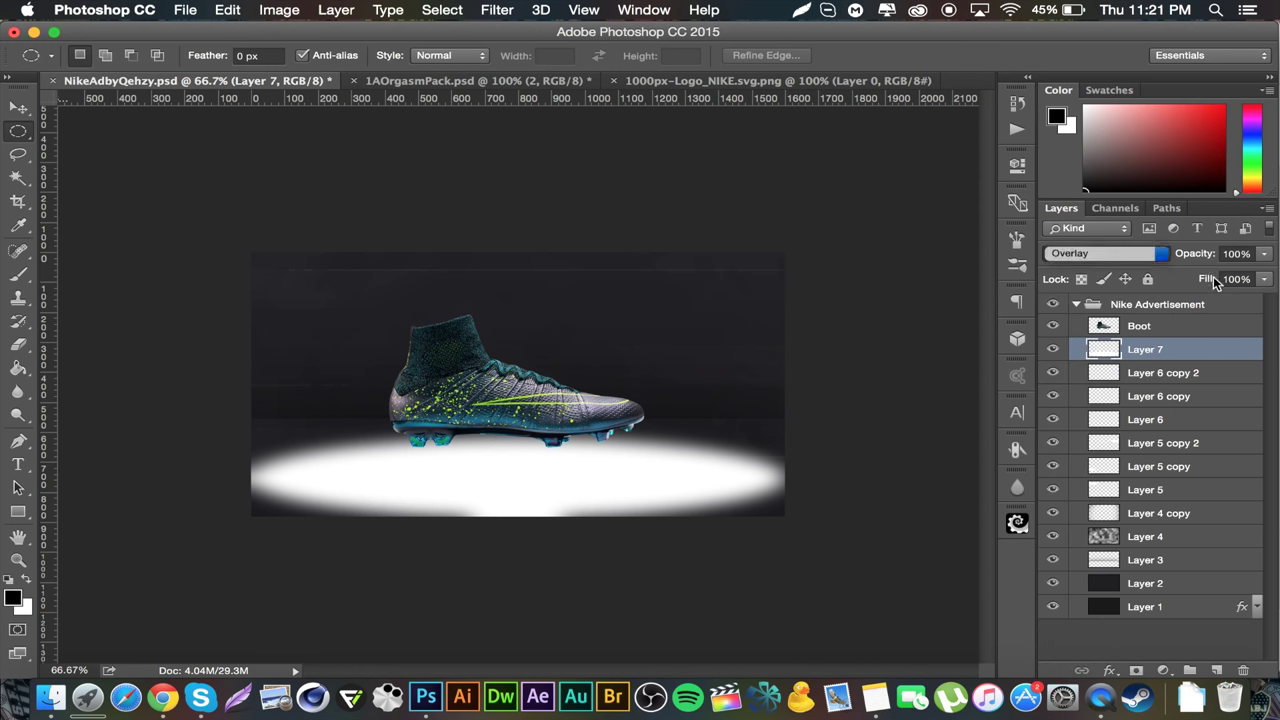
pyautogui.click(1238, 254)
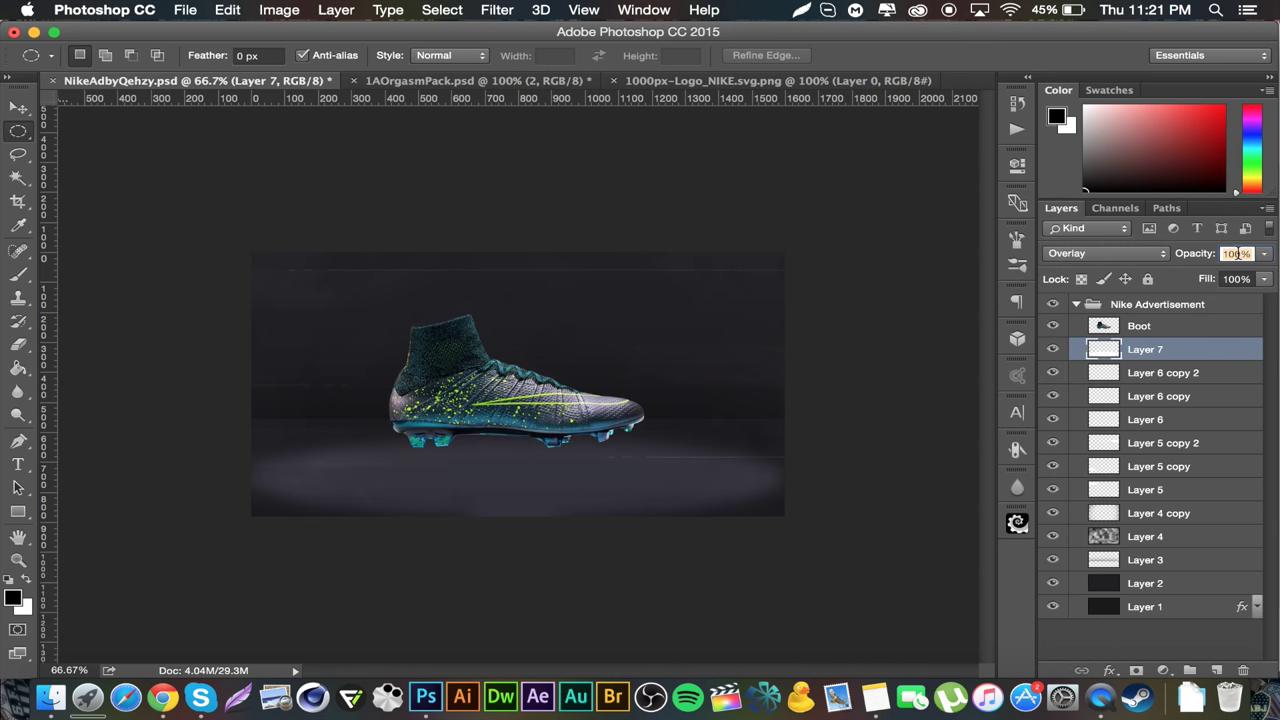
pyautogui.write('60')
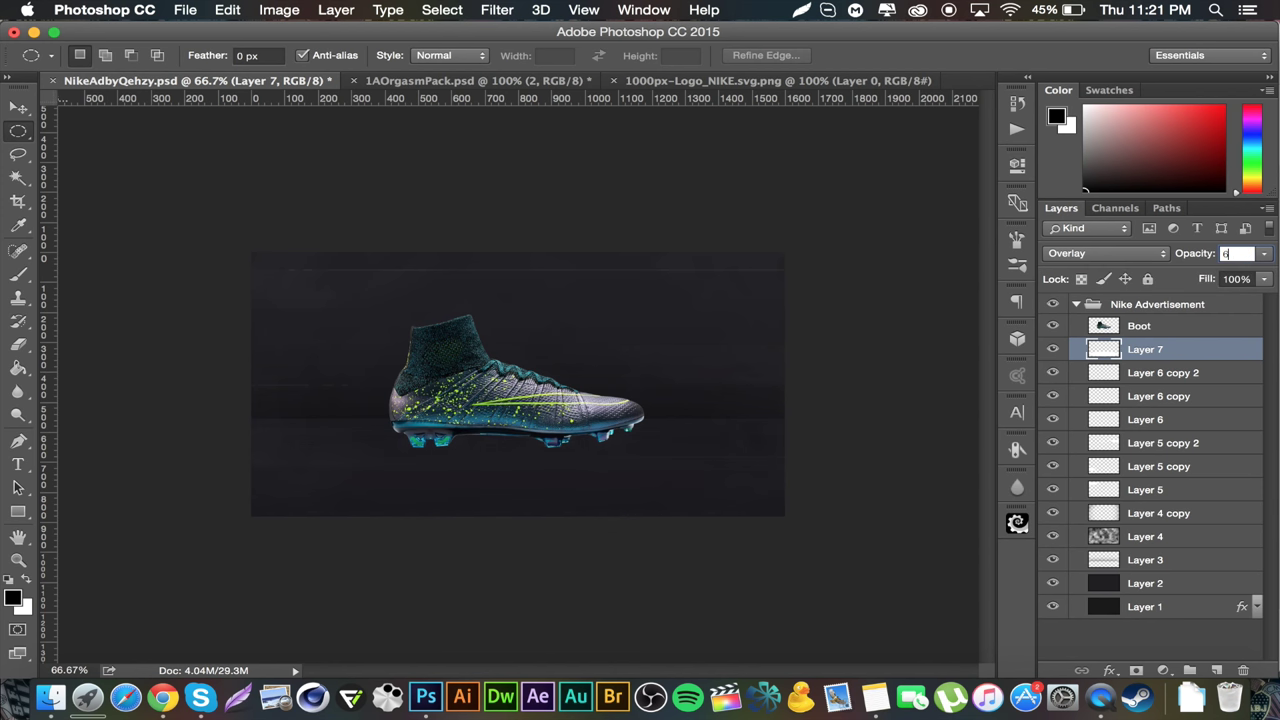
# Rename the floor ellipse layer as Floor Oval.
pyautogui.click(18, 107)
pyautogui.doubleClick(1151, 351)
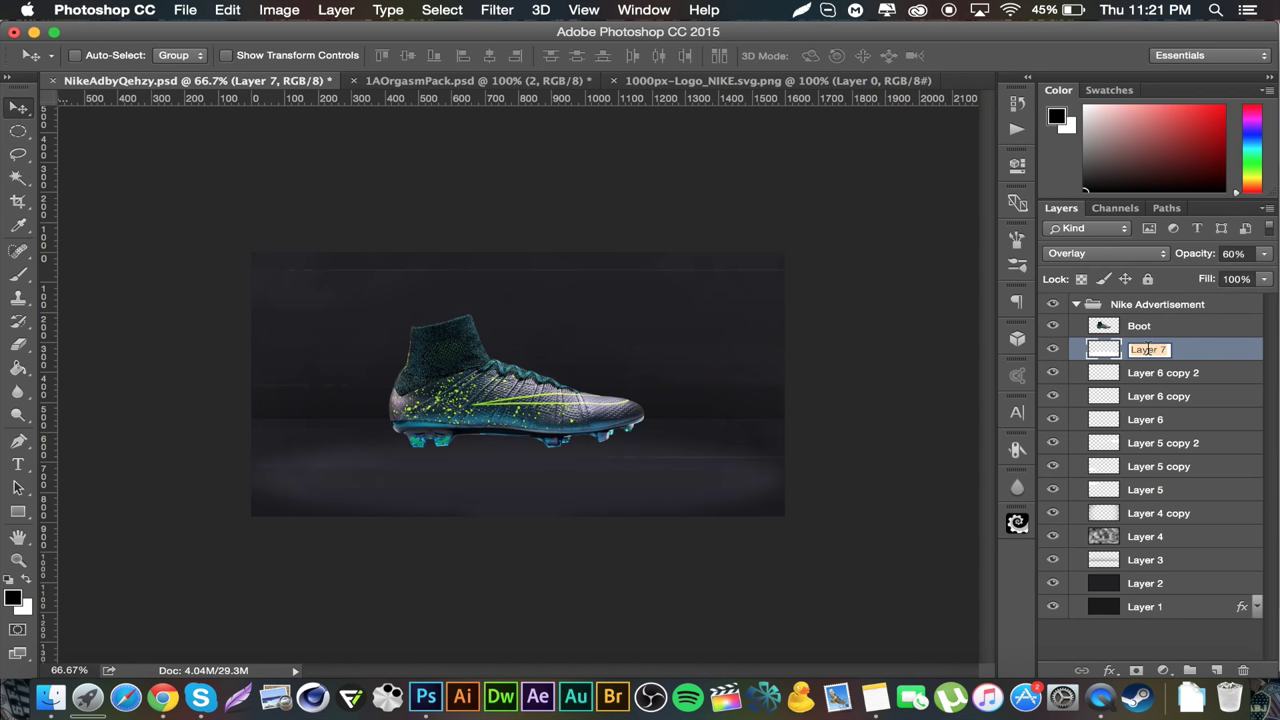
pyautogui.write('Floor Oval')
pyautogui.press('Return')
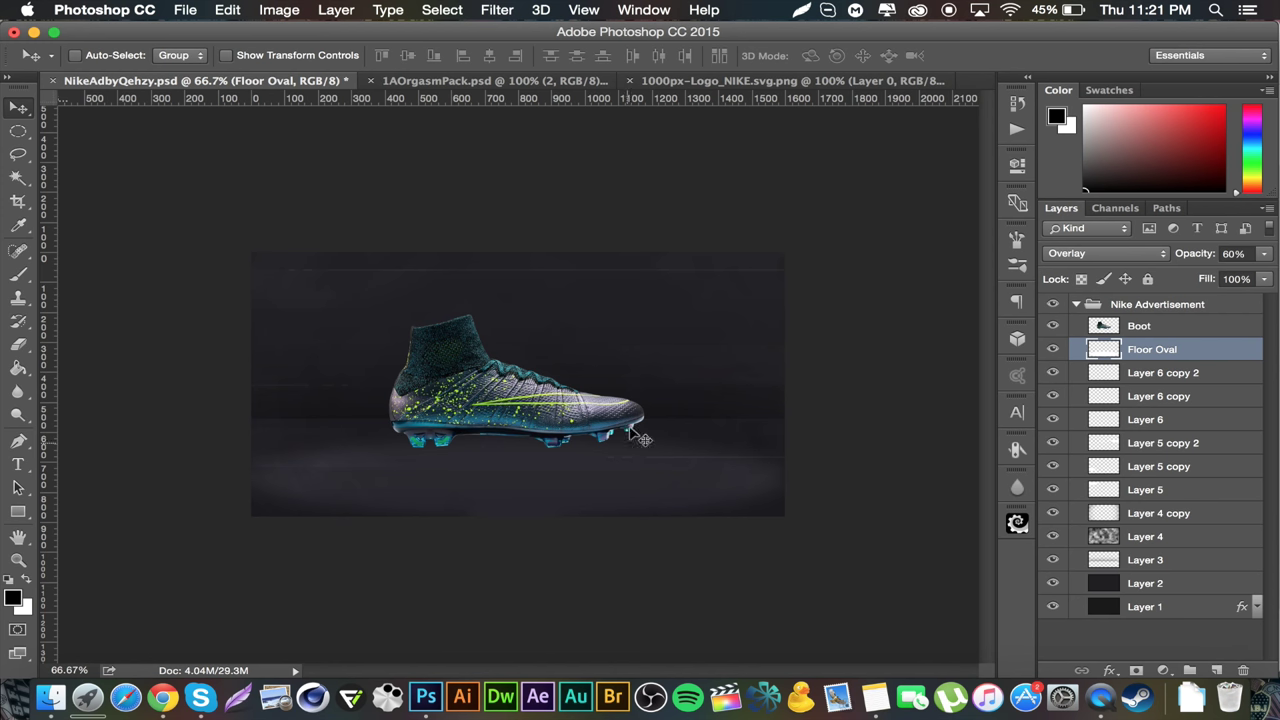
# On a new layer beneath the boot, draw a thin ellipse spanning the boot's sole, fill it with black and deselect.
pyautogui.click(1217, 669)
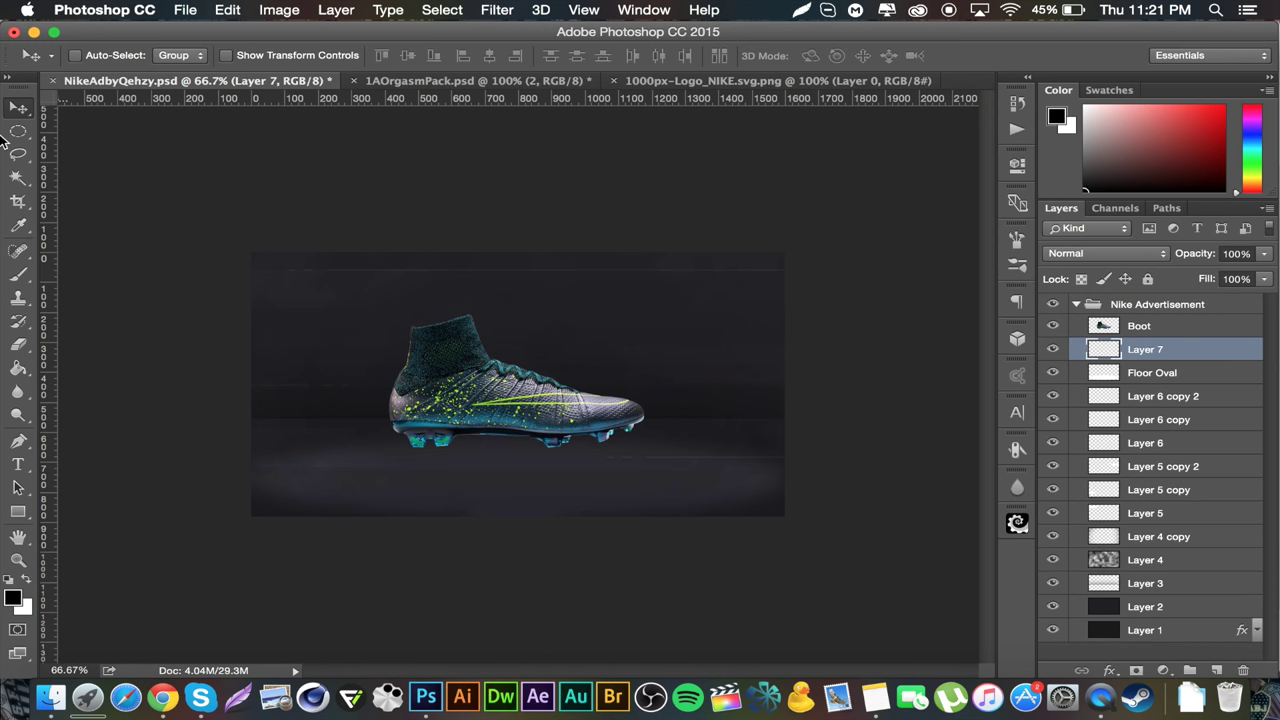
pyautogui.click(18, 131)
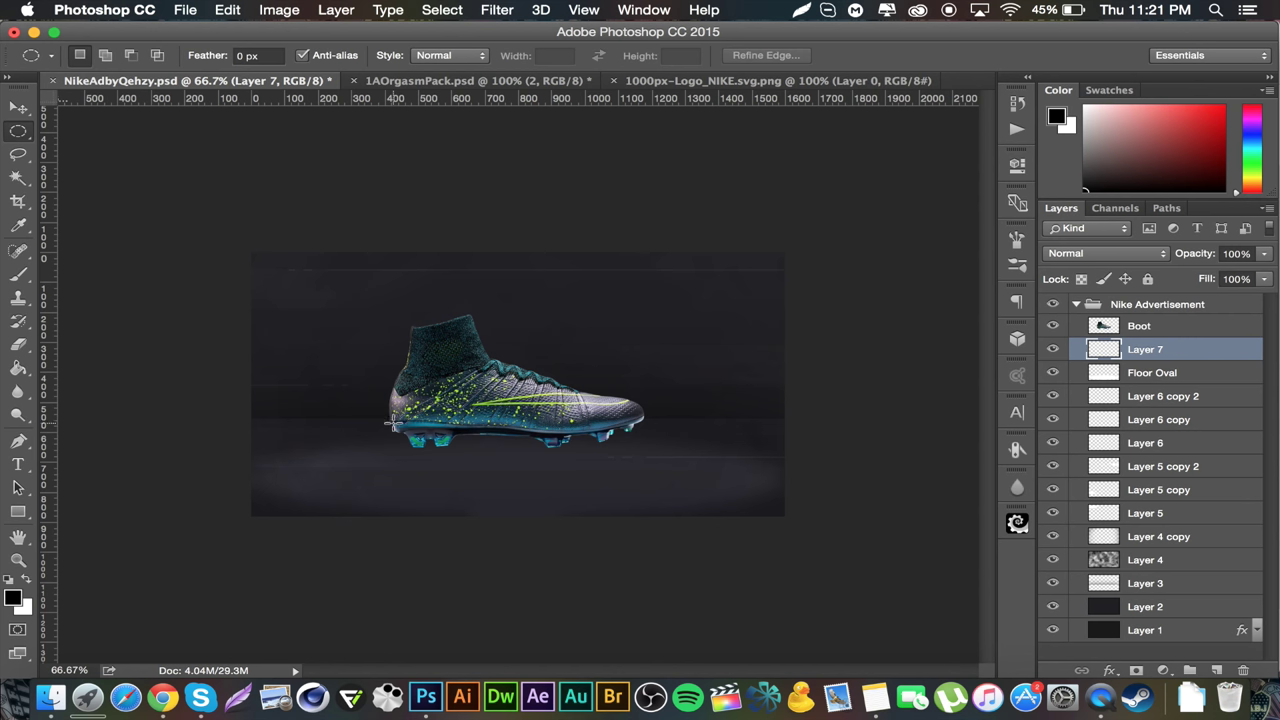
pyautogui.moveTo(392, 427); pyautogui.dragTo(637, 449)
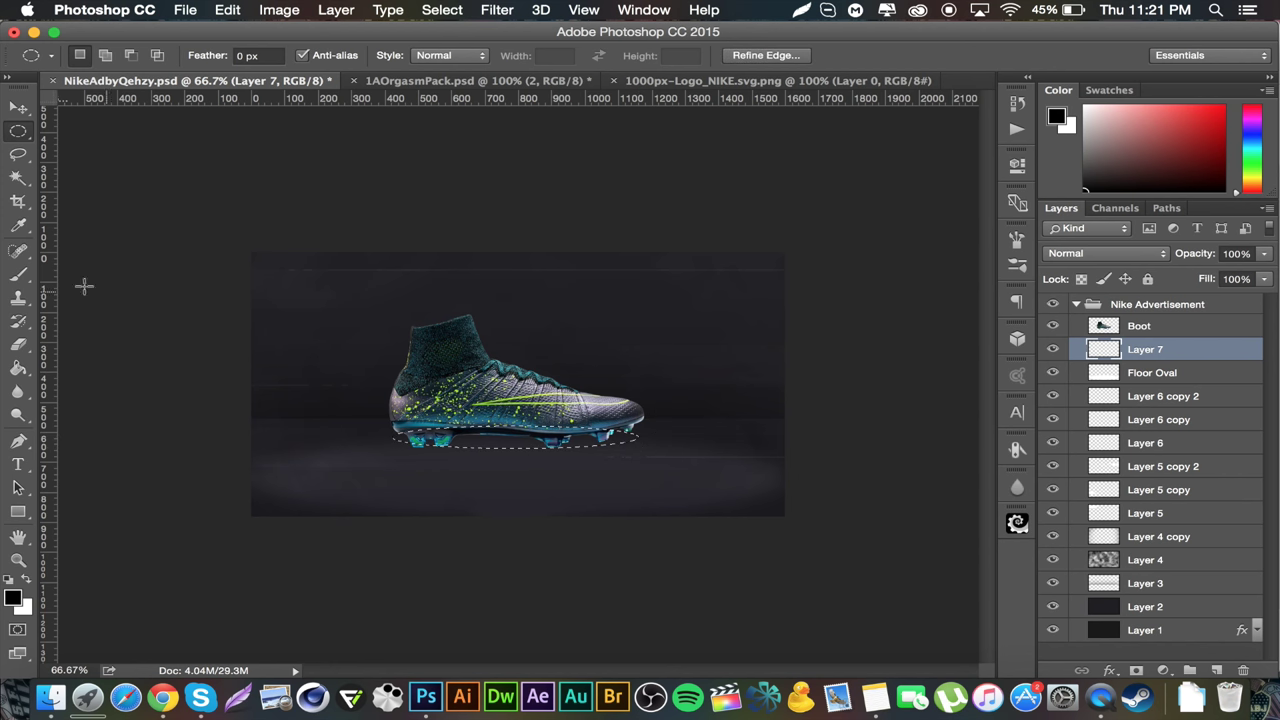
pyautogui.click(27, 373)
pyautogui.click(556, 444)
pyautogui.hotkey('ctrl', 'd')
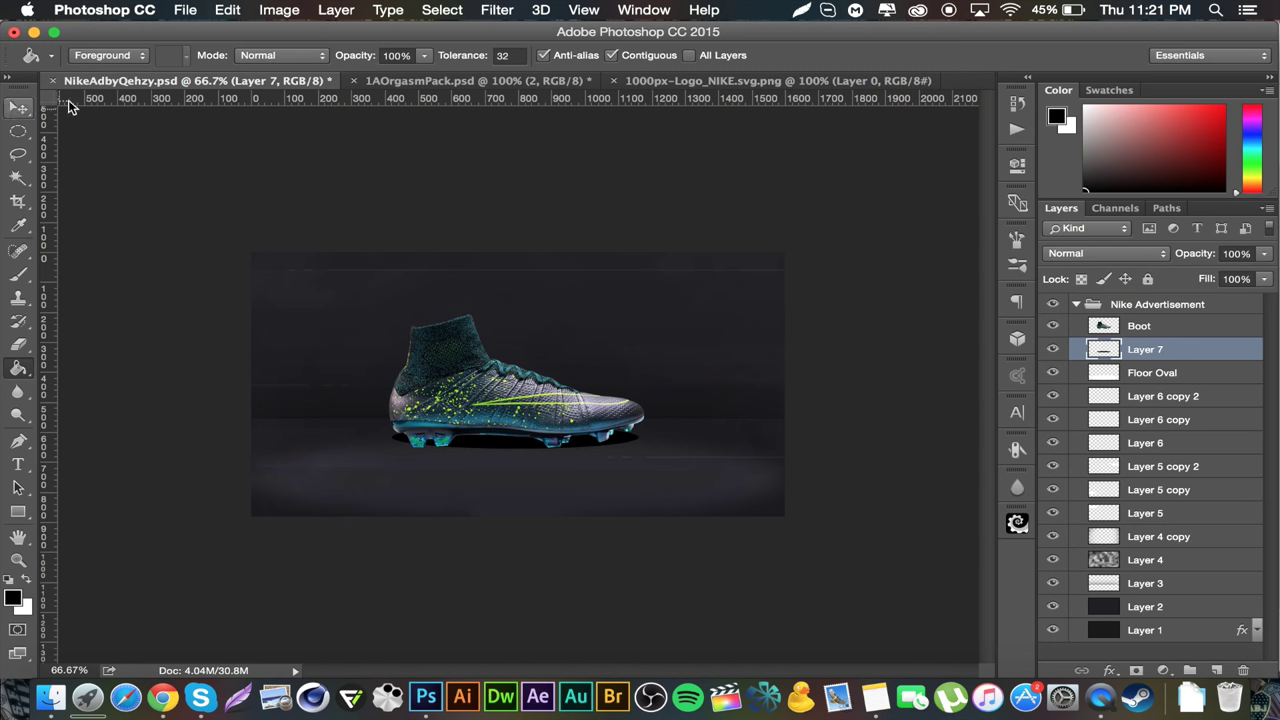
# Move the black ellipse down just below the boot's studs and soften it with Gaussian Blur.
pyautogui.click(18, 107)
pyautogui.moveTo(558, 424); pyautogui.dragTo(561, 464)
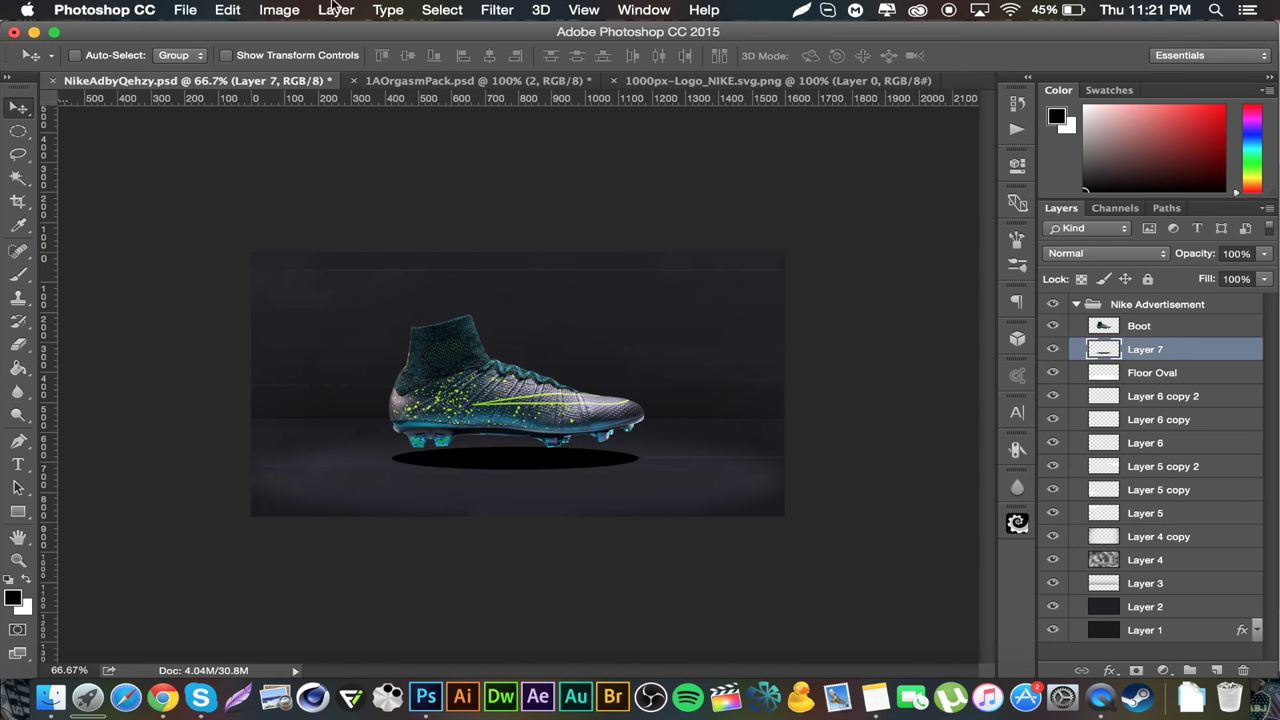
pyautogui.click(497, 10)
pyautogui.moveTo(682, 227)
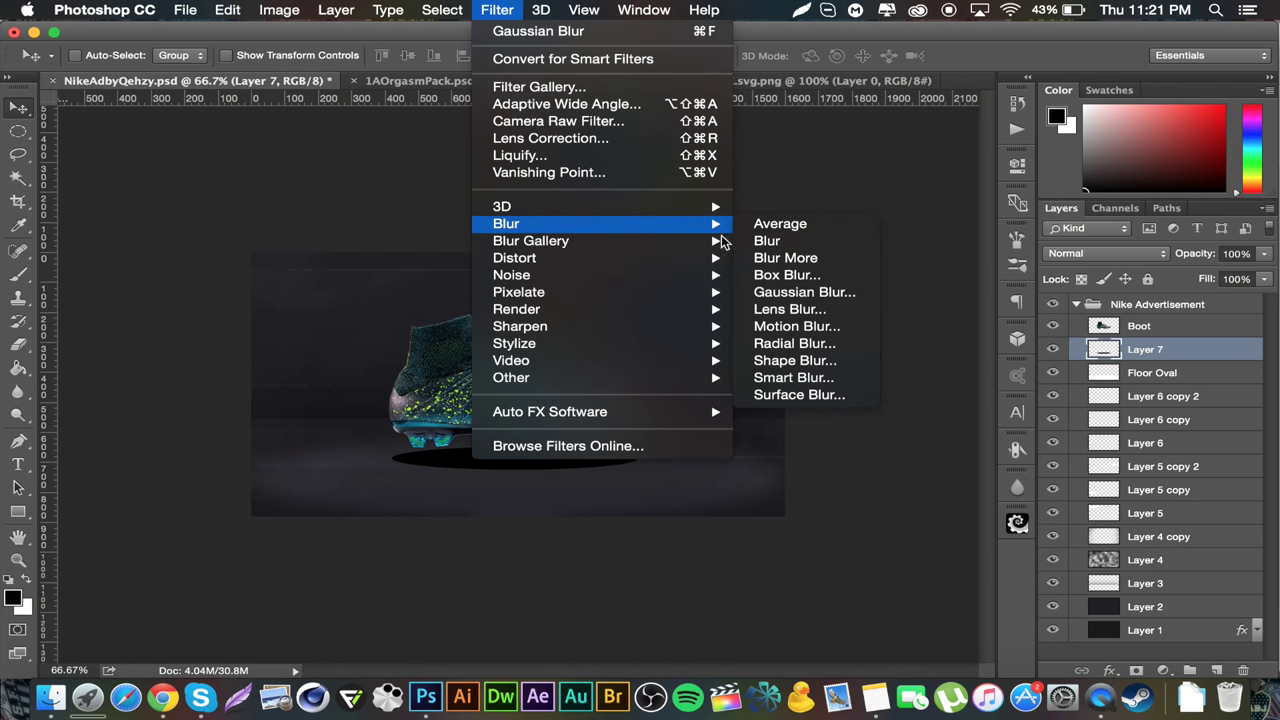
pyautogui.click(804, 292)
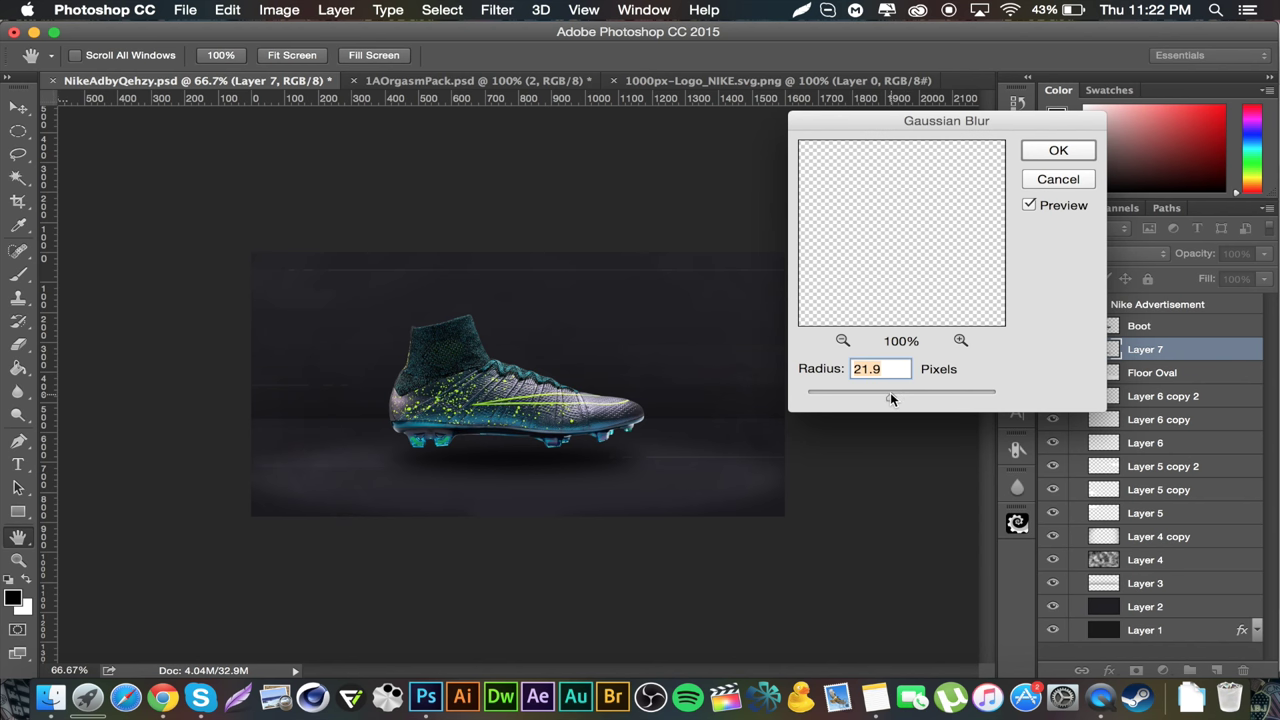
pyautogui.moveTo(891, 392); pyautogui.dragTo(894, 393)
pyautogui.press('Return')
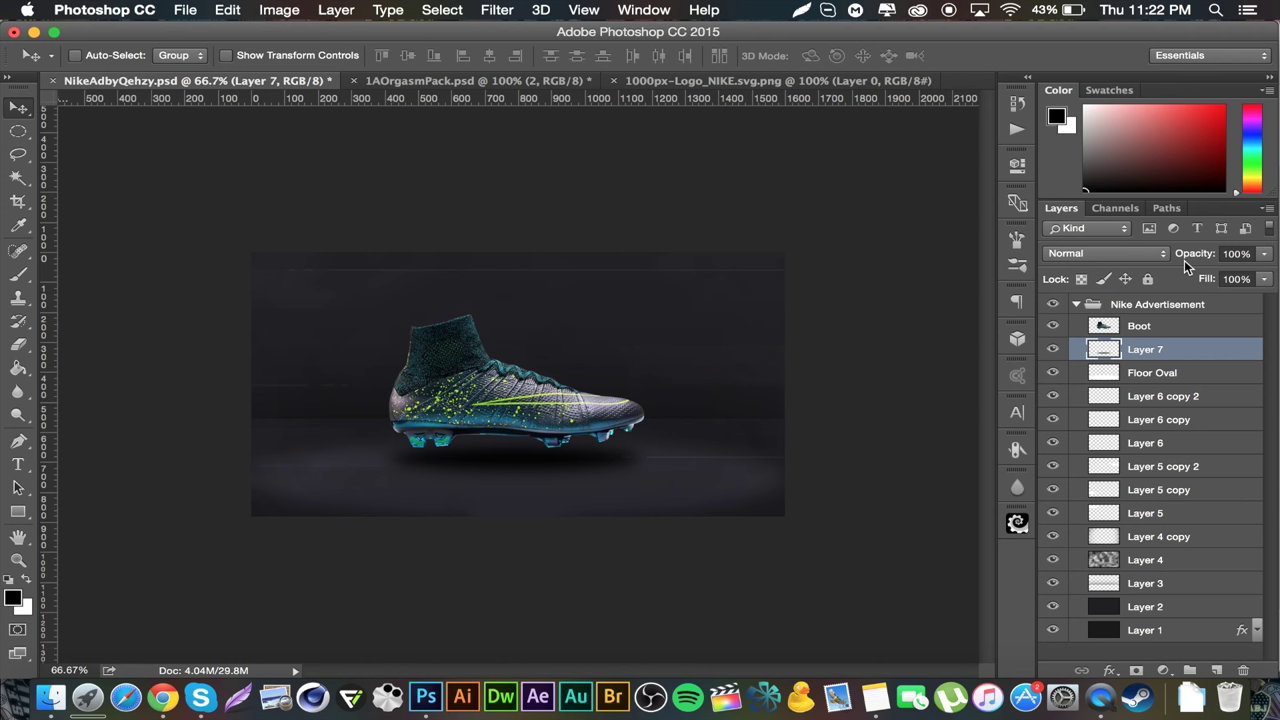
# Set the blurred black ellipse layer's opacity to 50% and nudge it slightly further below the boot.
pyautogui.click(1237, 253)
pyautogui.write('50')
pyautogui.press('Return')
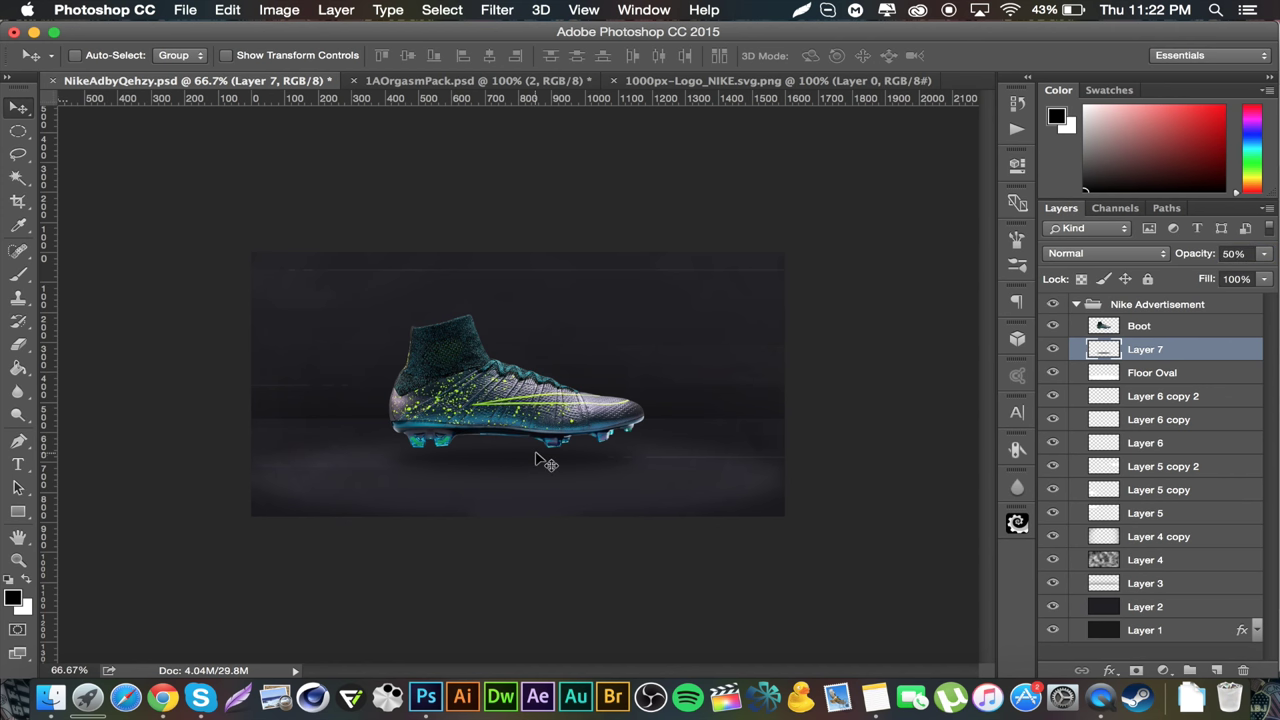
pyautogui.hotkey('shift', 'Down')
pyautogui.hotkey('shift', 'Down')
pyautogui.hotkey('shift', 'Down')
# Rename the black ellipse layer as Shadow.
pyautogui.doubleClick(1158, 348)
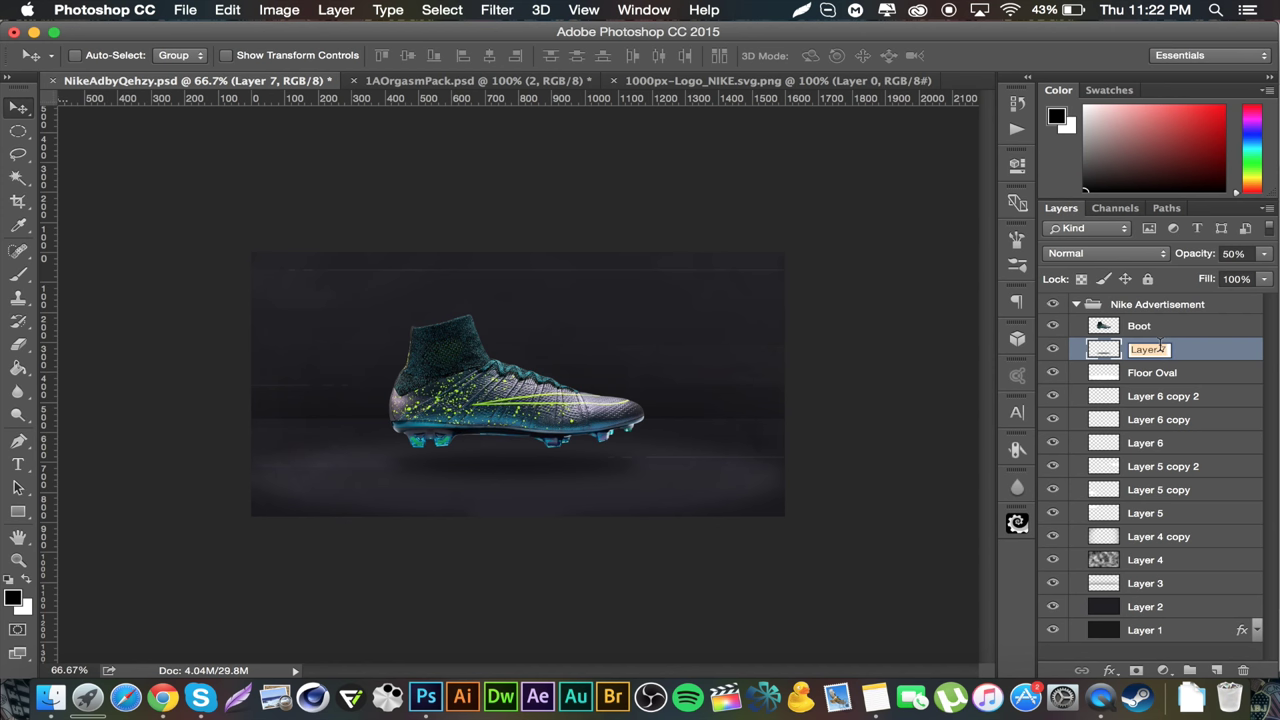
pyautogui.write('Shadow')
pyautogui.press('Return')
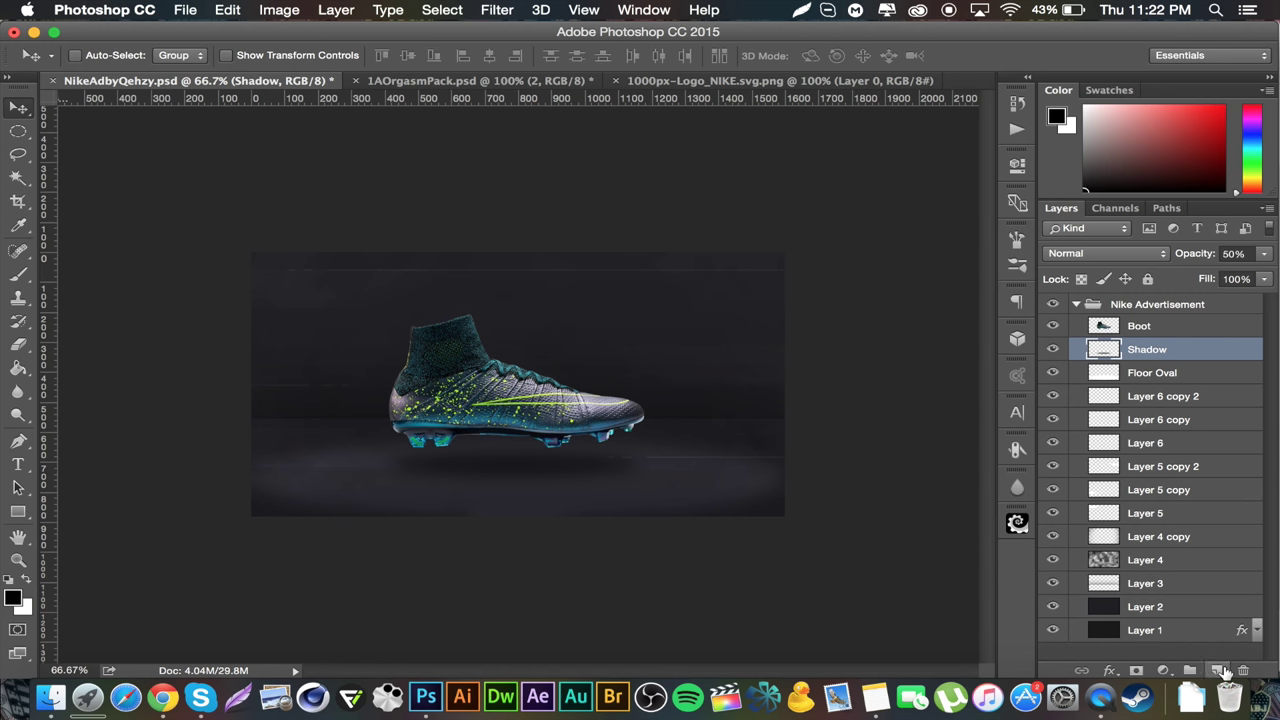
# Add a new layer above Shadow and choose the 5000 px splatter brush with the vertical line, sized to 412 px.
pyautogui.click(1219, 670)
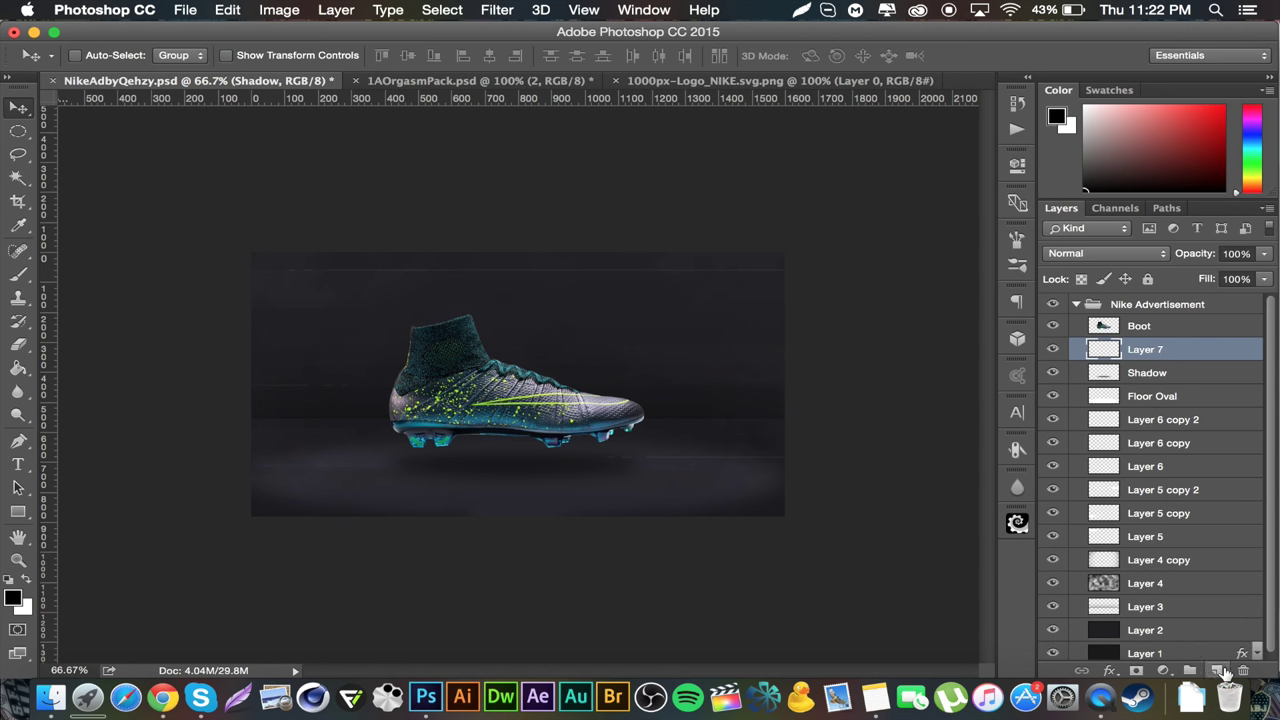
pyautogui.click(19, 276)
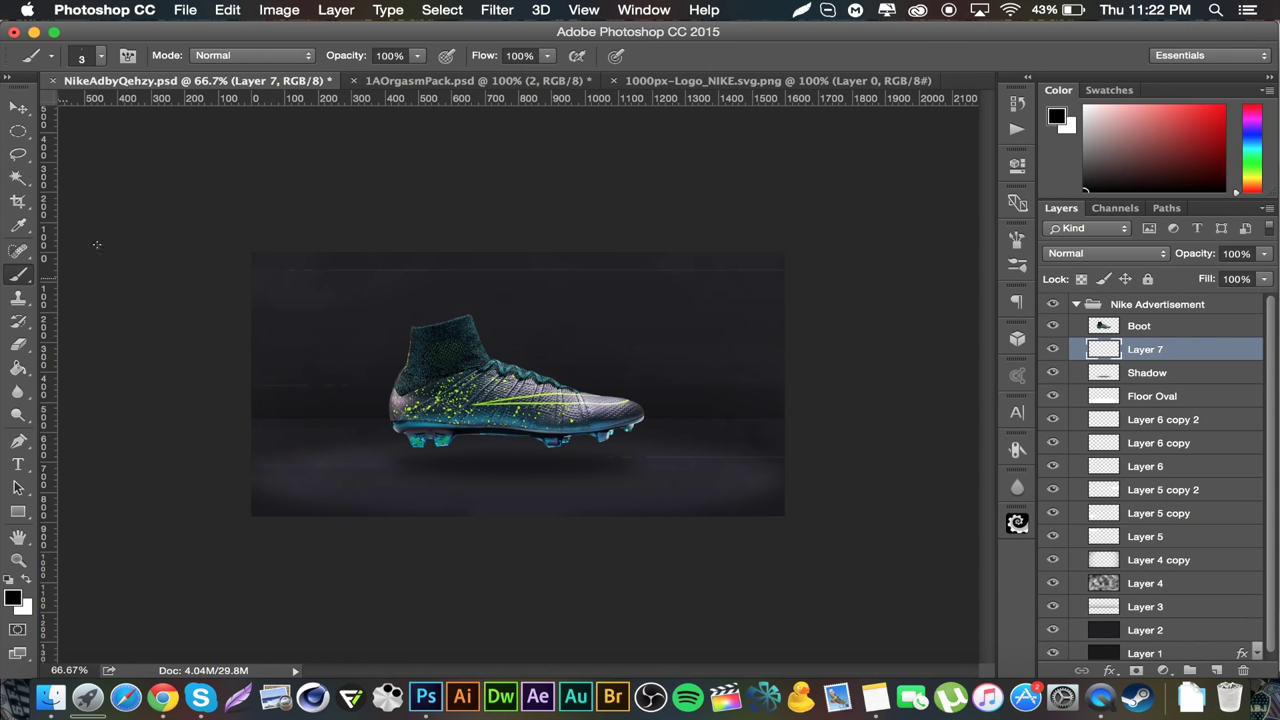
pyautogui.rightClick(471, 349)
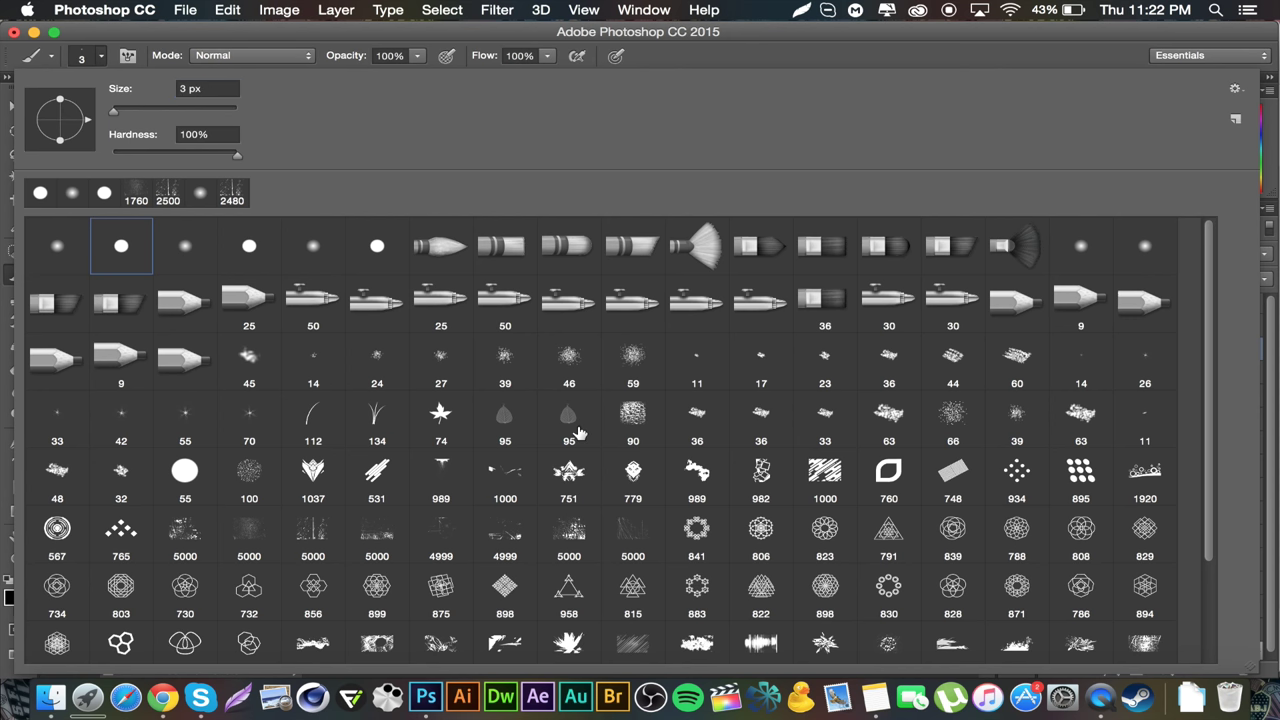
pyautogui.scroll(-1, 578, 541)
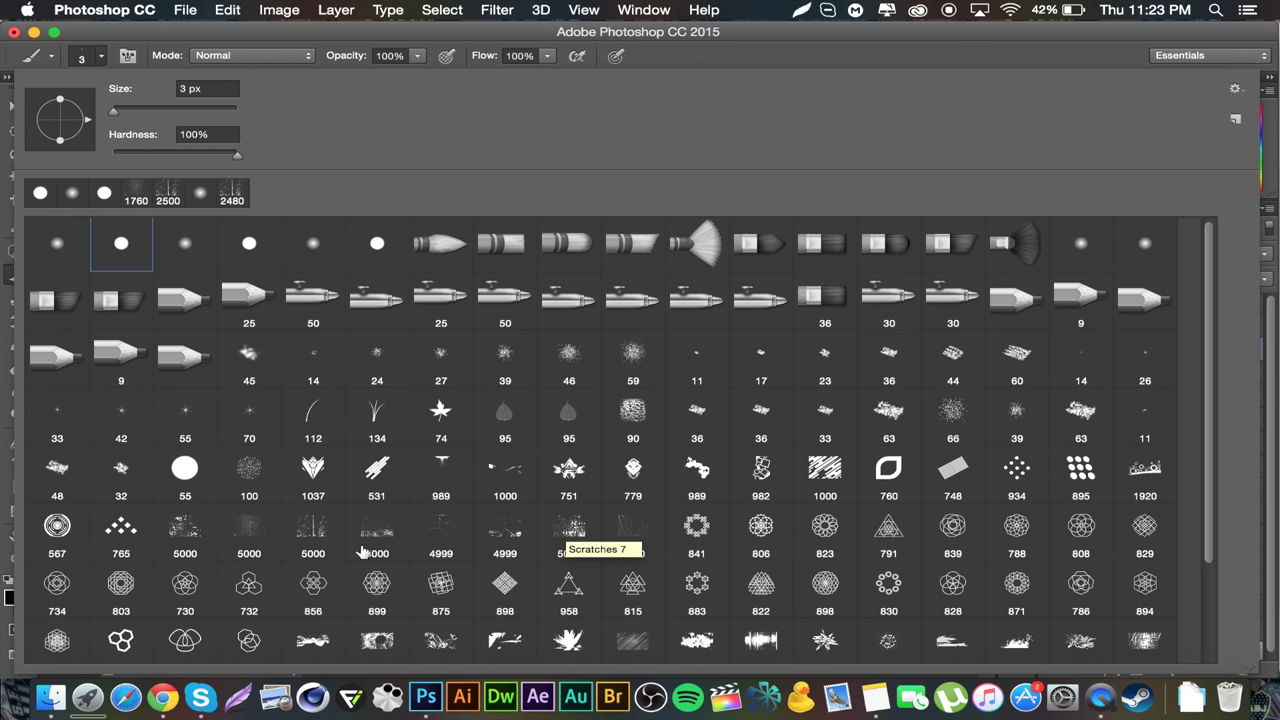
pyautogui.click(308, 530)
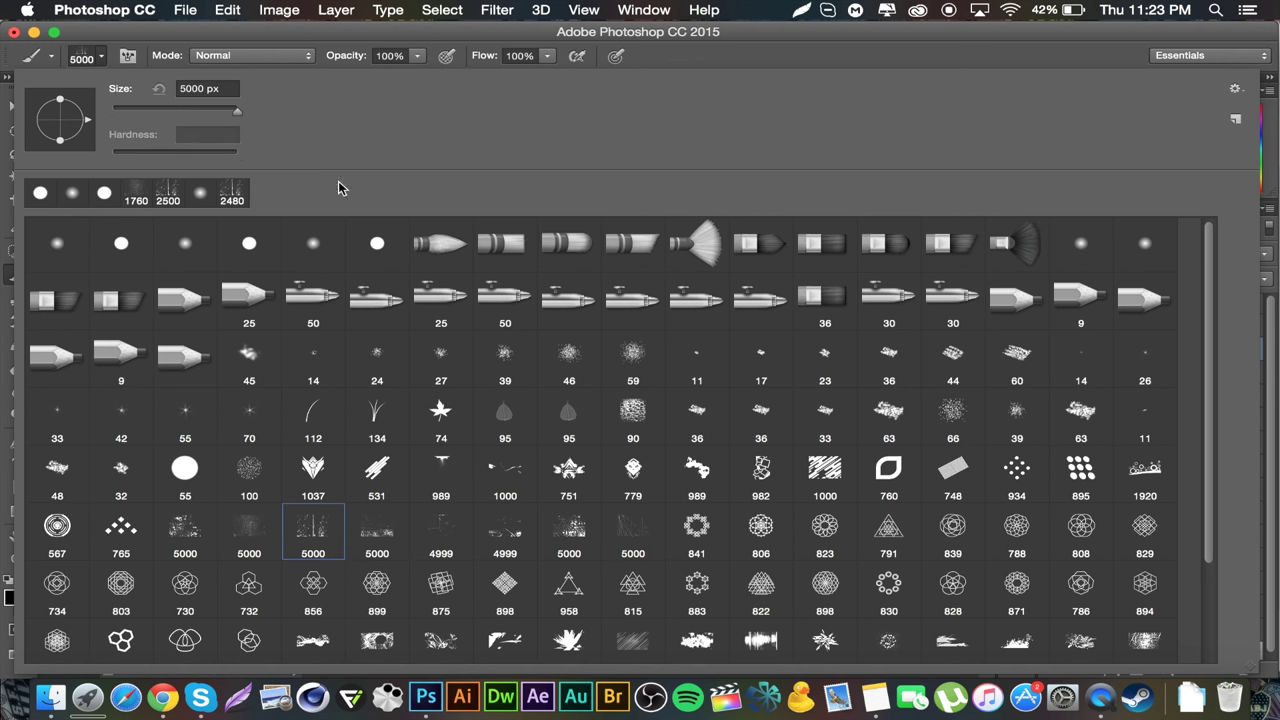
pyautogui.click(213, 112)
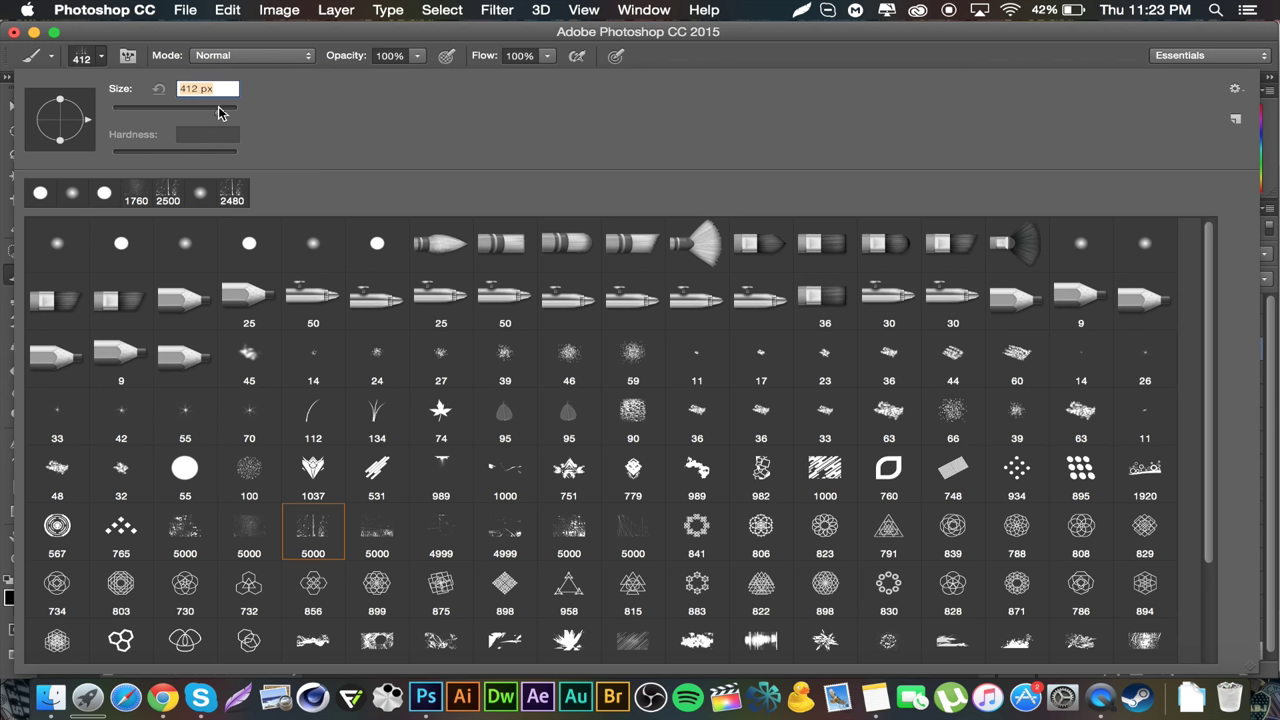
pyautogui.click(322, 40)
# Sample the boot's green for the foreground colour and brighten it to lime green aeed0e.
pyautogui.click(12, 598)
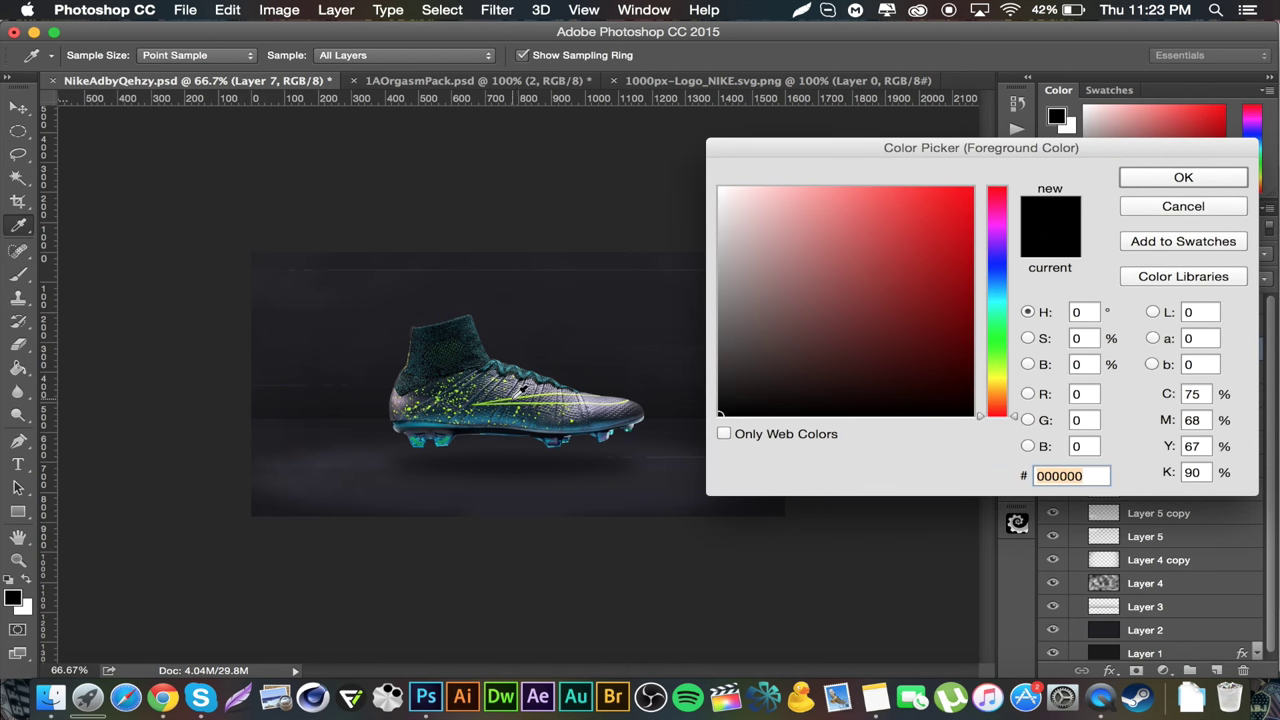
pyautogui.click(522, 390)
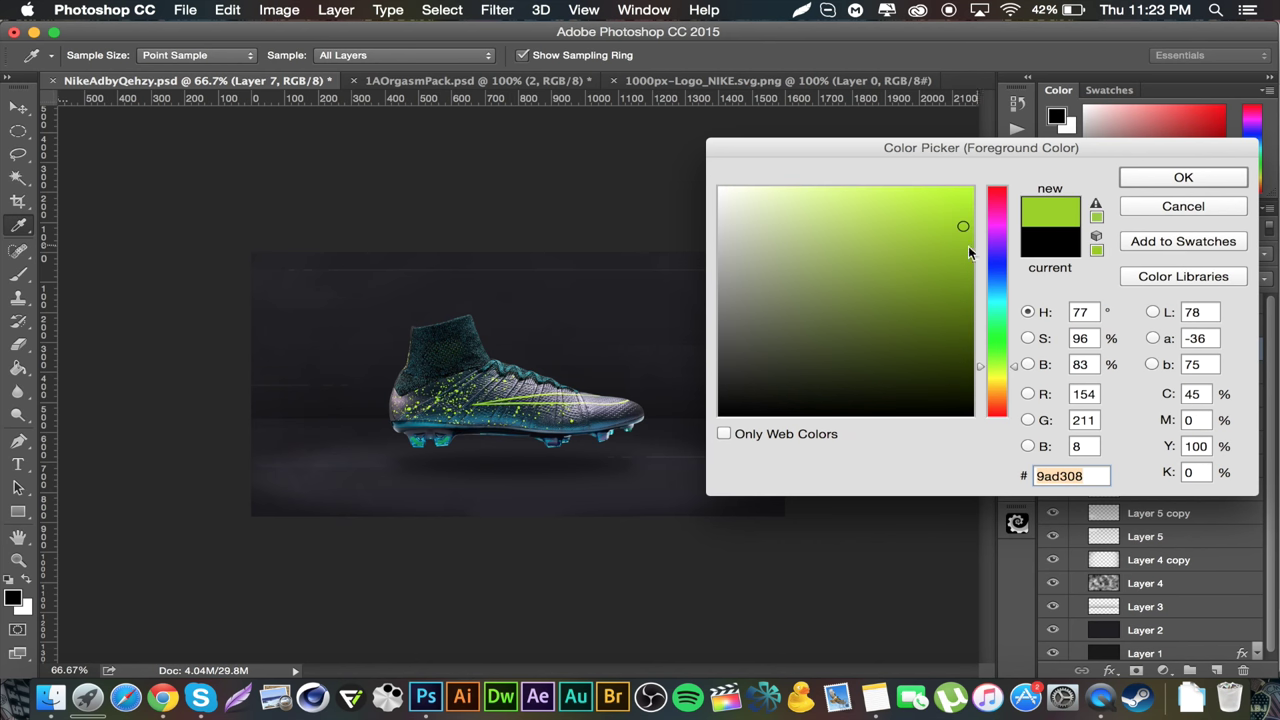
pyautogui.click(965, 201)
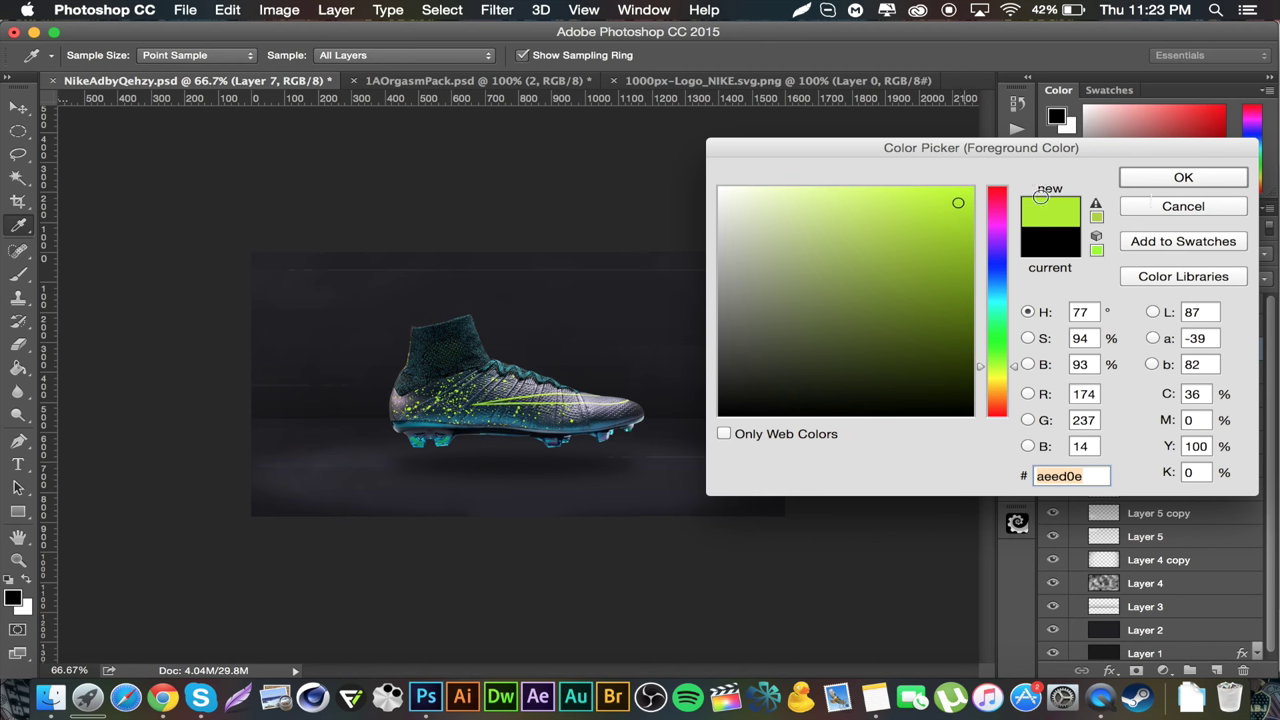
pyautogui.click(1183, 177)
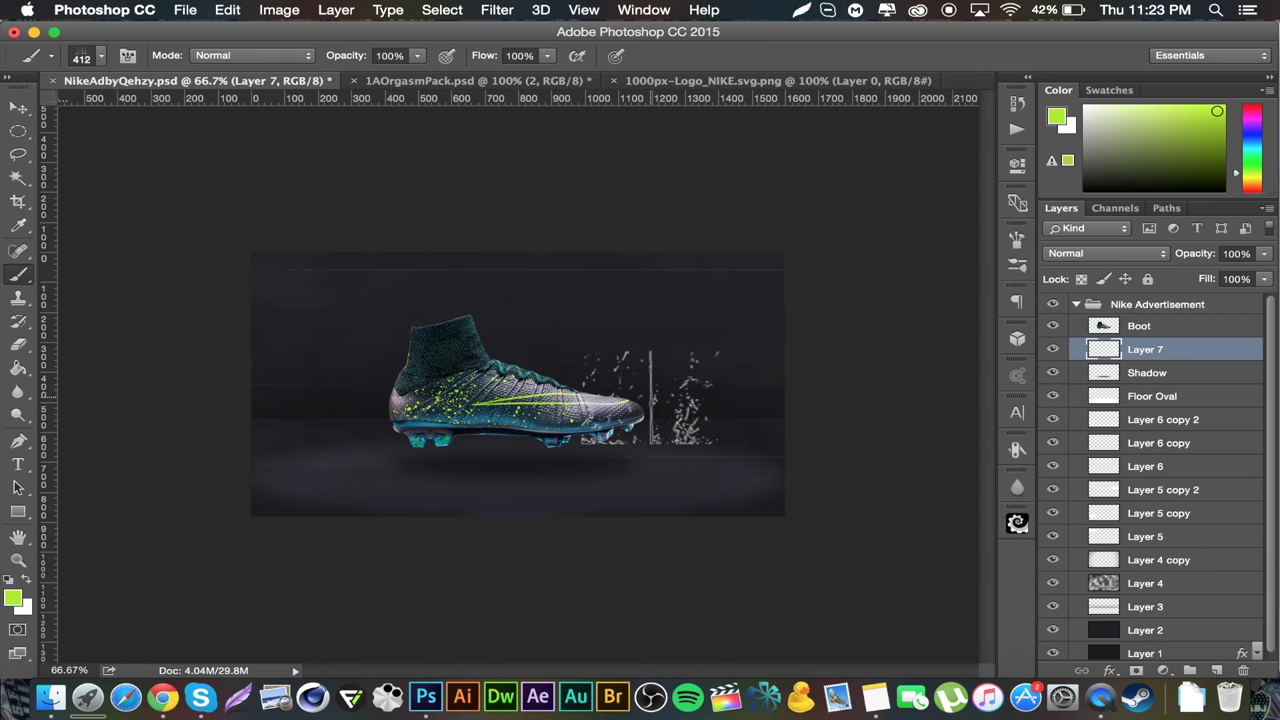
# Enlarge the splatter brush to 2400 px, stamp it once behind the boot, and shift the splatter slightly right.
pyautogui.press(']')
pyautogui.press(']')
pyautogui.press(']')
pyautogui.press(']')
pyautogui.press(']')
pyautogui.press(']')
pyautogui.press(']')
pyautogui.press(']')
pyautogui.press(']')
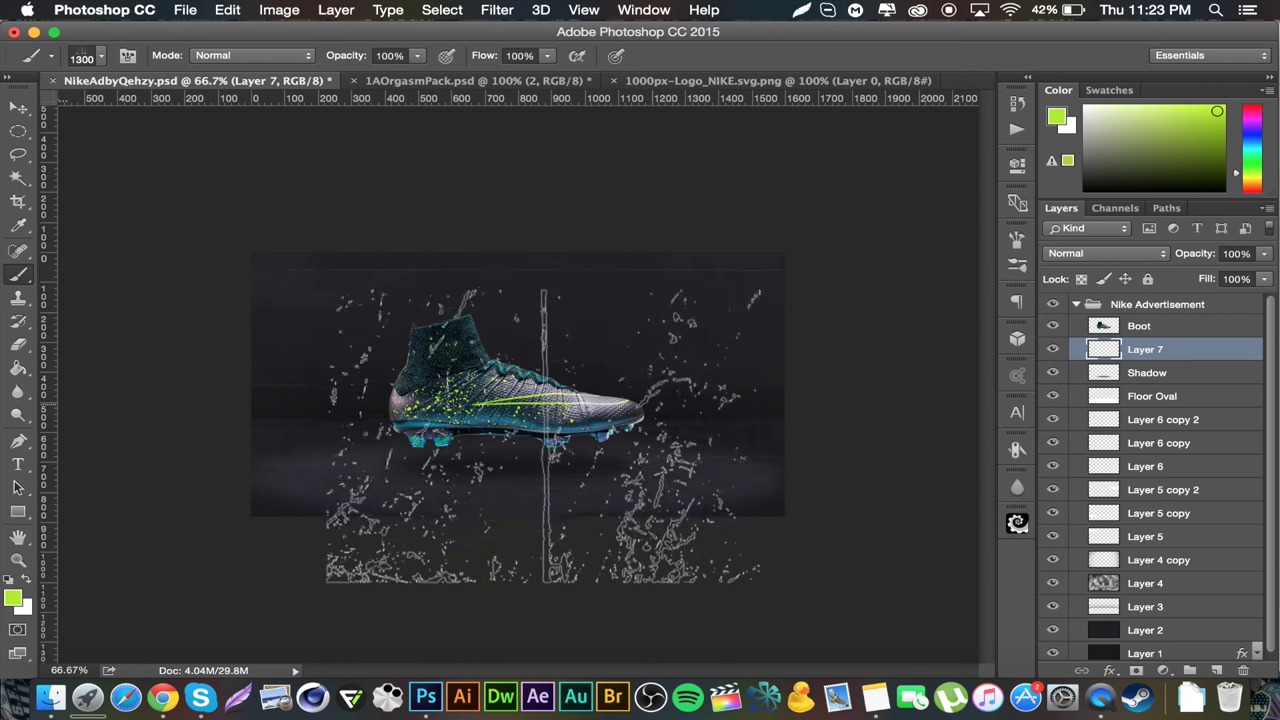
pyautogui.press(']')
pyautogui.press(']')
pyautogui.press(']')
pyautogui.press(']')
pyautogui.press(']')
pyautogui.press(']')
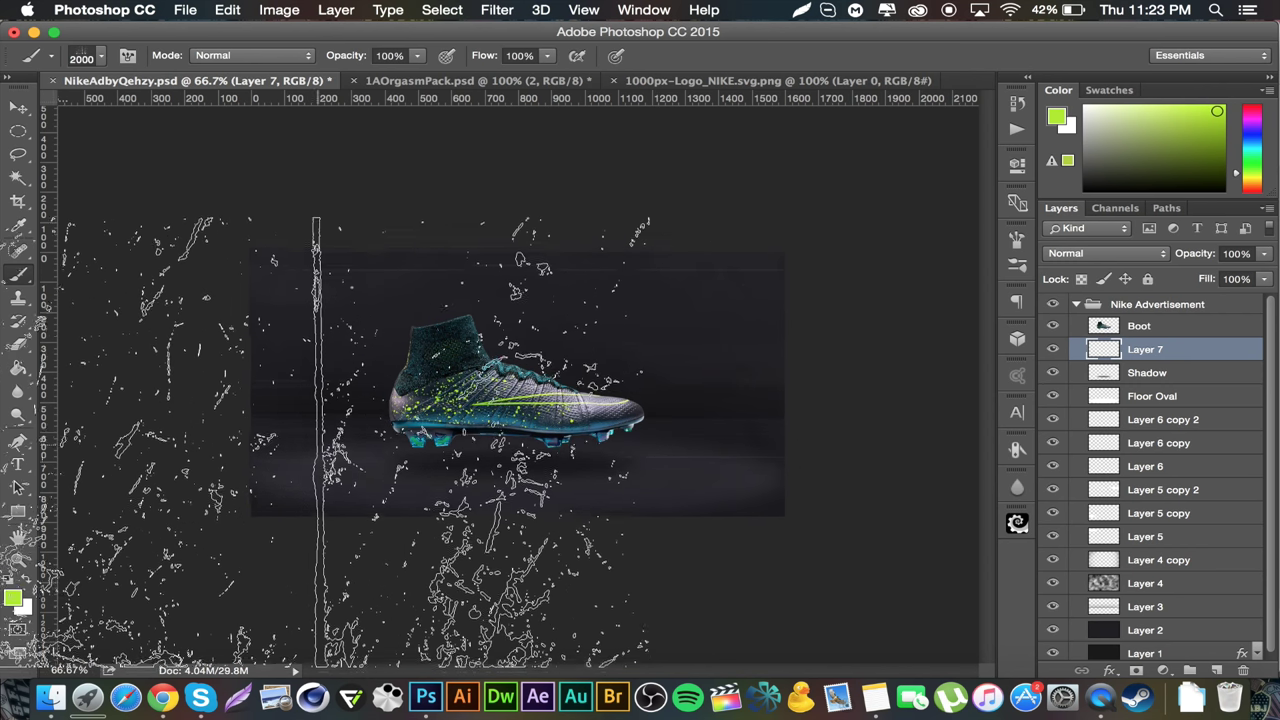
pyautogui.press(']')
pyautogui.press(']')
pyautogui.press(']')
pyautogui.press(']')
pyautogui.press(']')
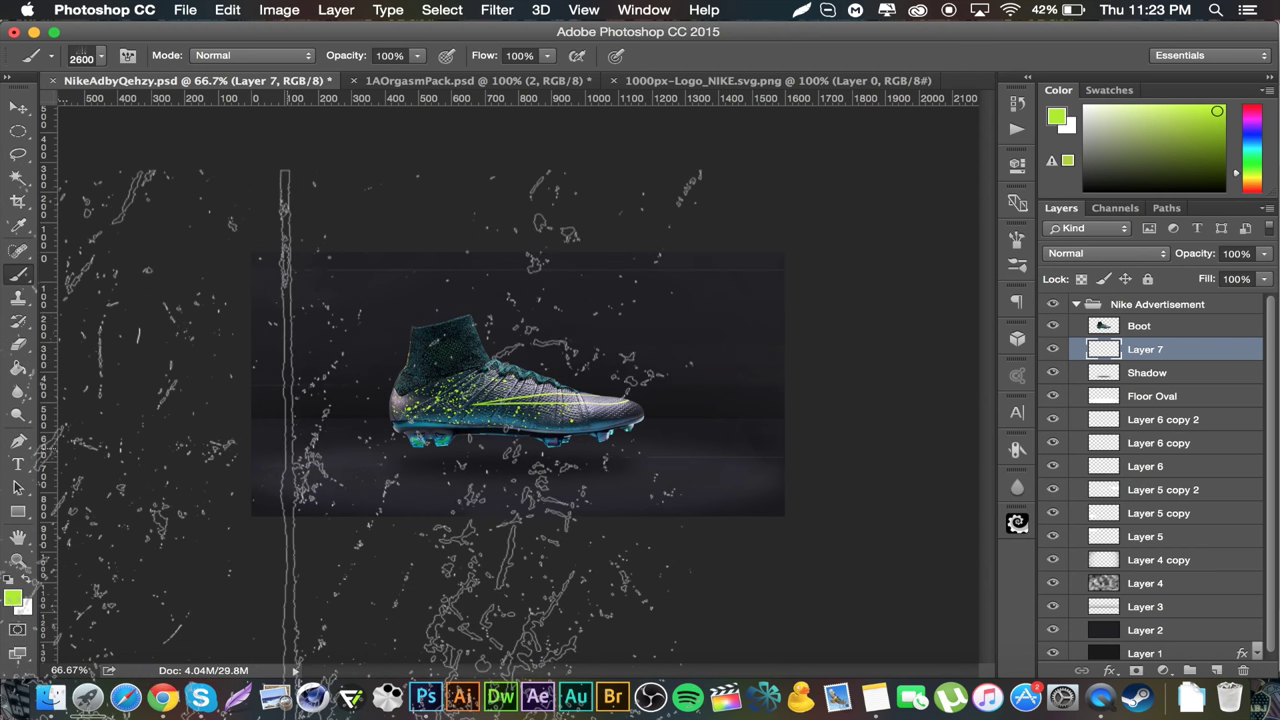
pyautogui.press('[')
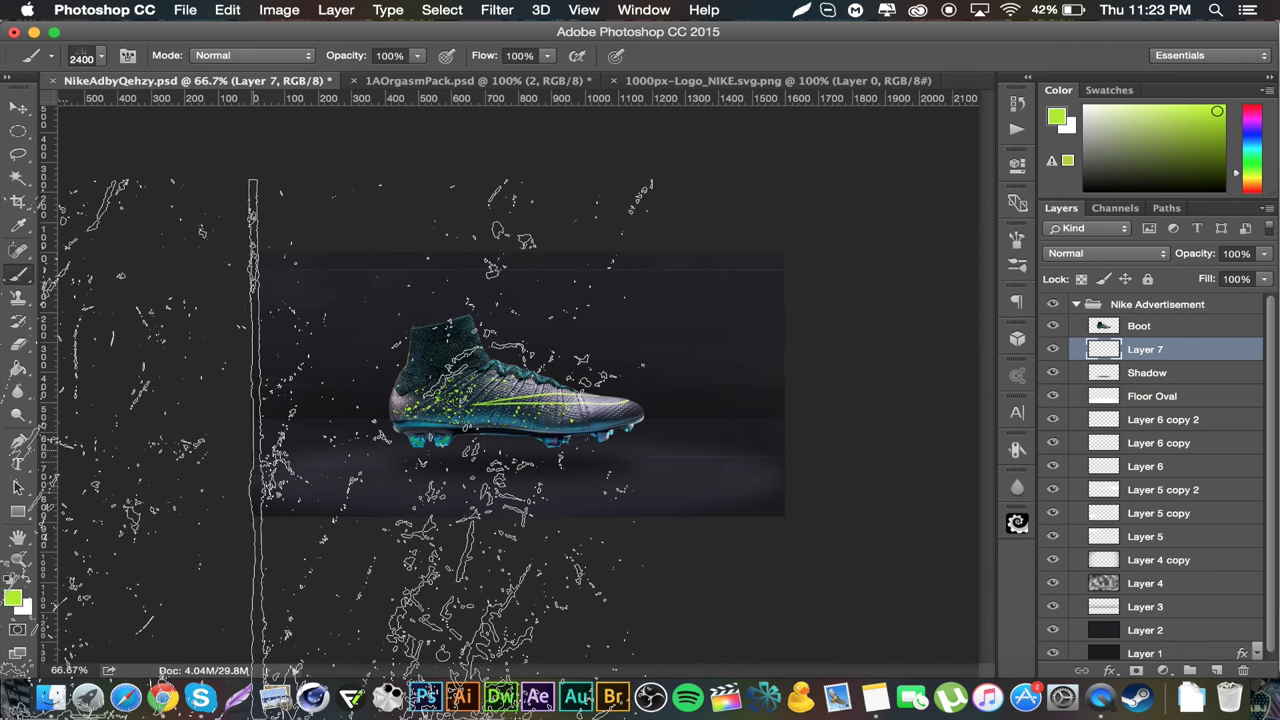
pyautogui.click(360, 470)
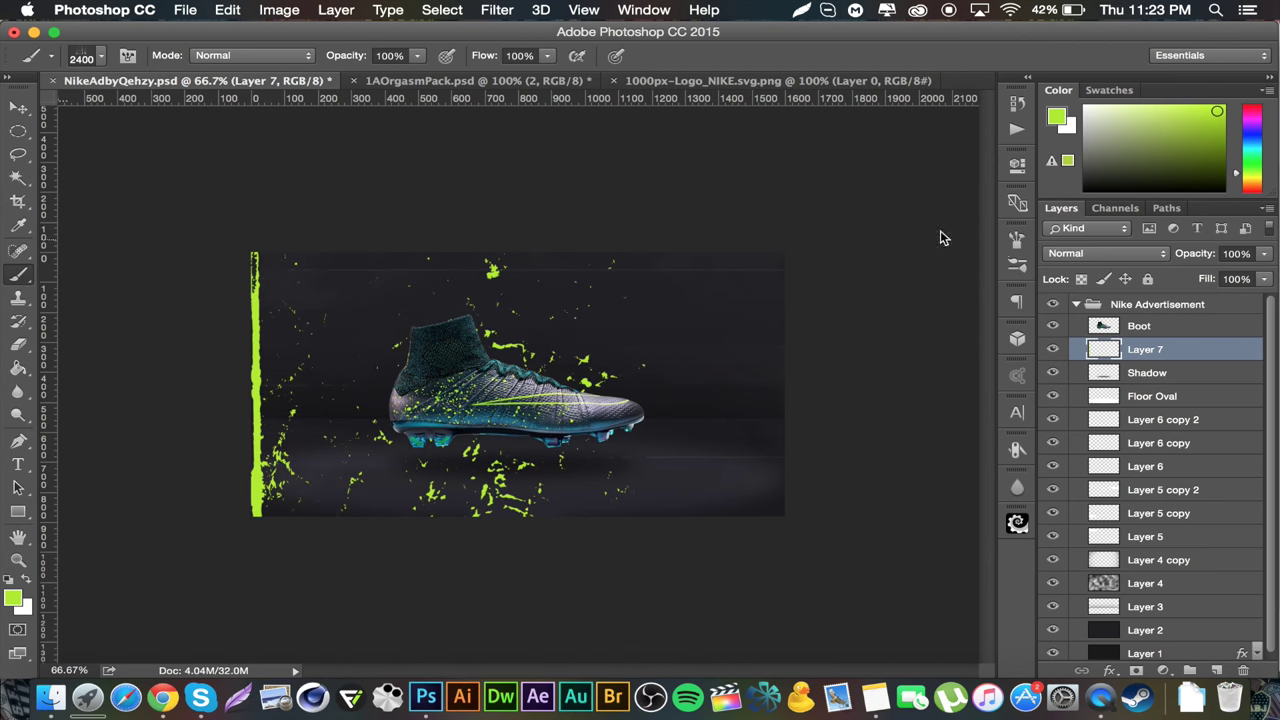
pyautogui.click(18, 107)
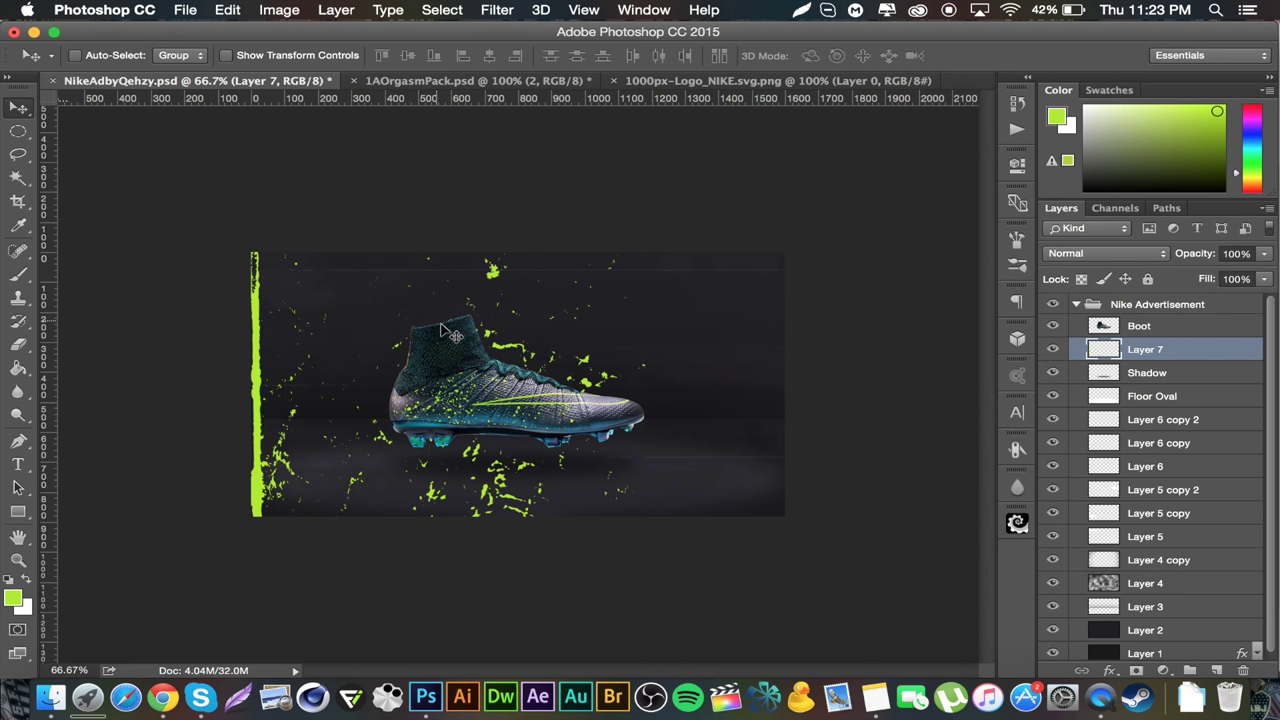
pyautogui.moveTo(457, 327); pyautogui.dragTo(495, 345)
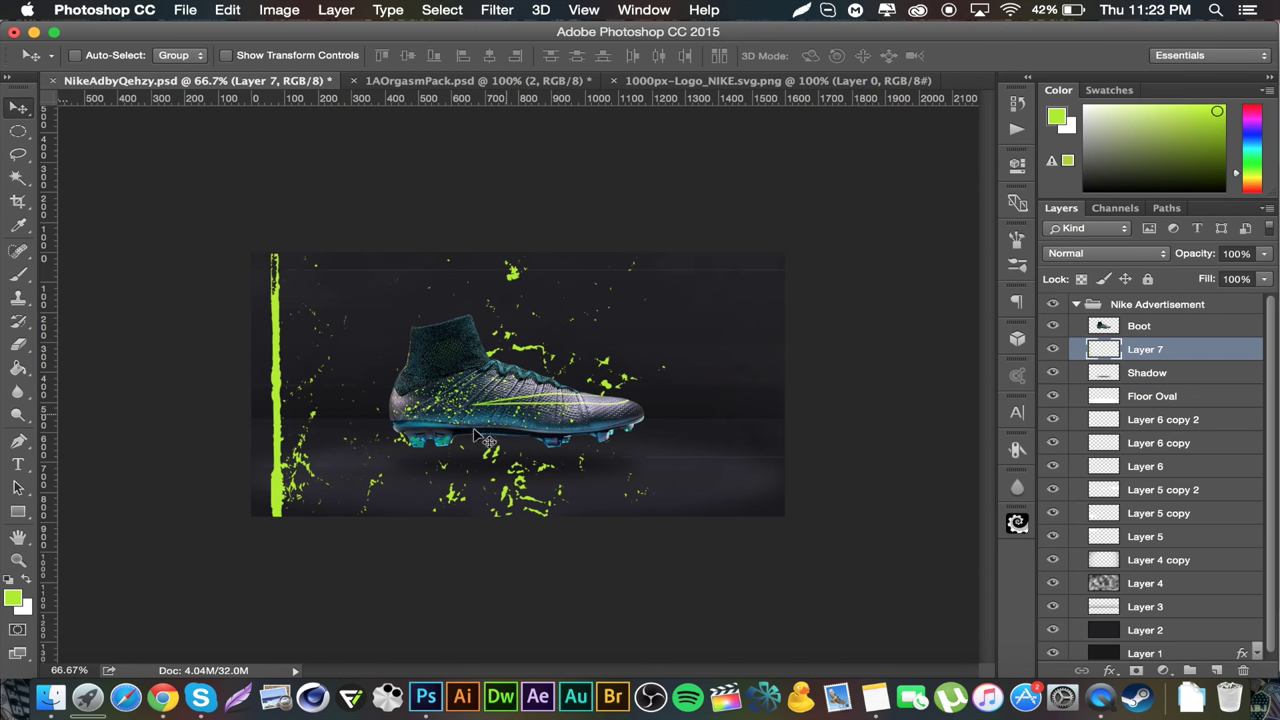
# With a 500 px eraser, remove the vertical stripe and outer splatter, keeping only bits above the laces and beneath the sole.
pyautogui.click(18, 367)
pyautogui.click(18, 344)
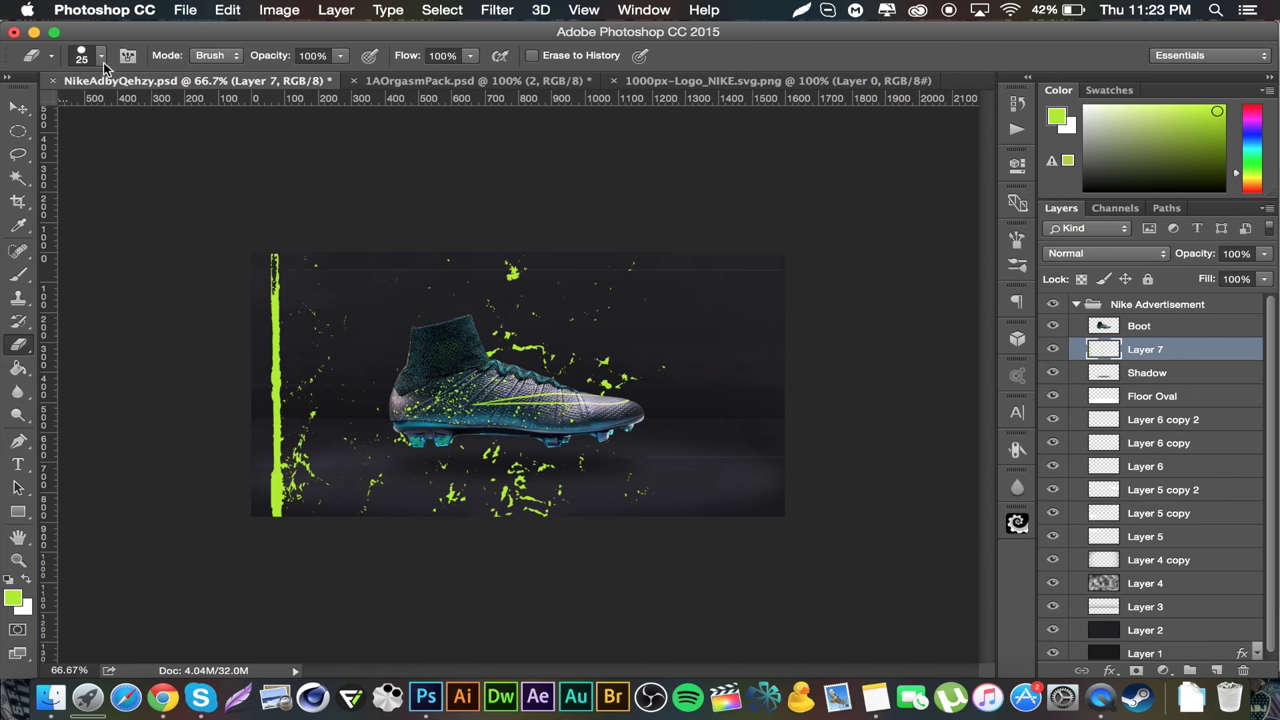
pyautogui.press(']')
pyautogui.press(']')
pyautogui.press(']')
pyautogui.press(']')
pyautogui.press(']')
pyautogui.press(']')
pyautogui.press(']')
pyautogui.press(']')
pyautogui.press(']')
pyautogui.press(']')
pyautogui.press(']')
pyautogui.press(']')
pyautogui.press(']')
pyautogui.press(']')
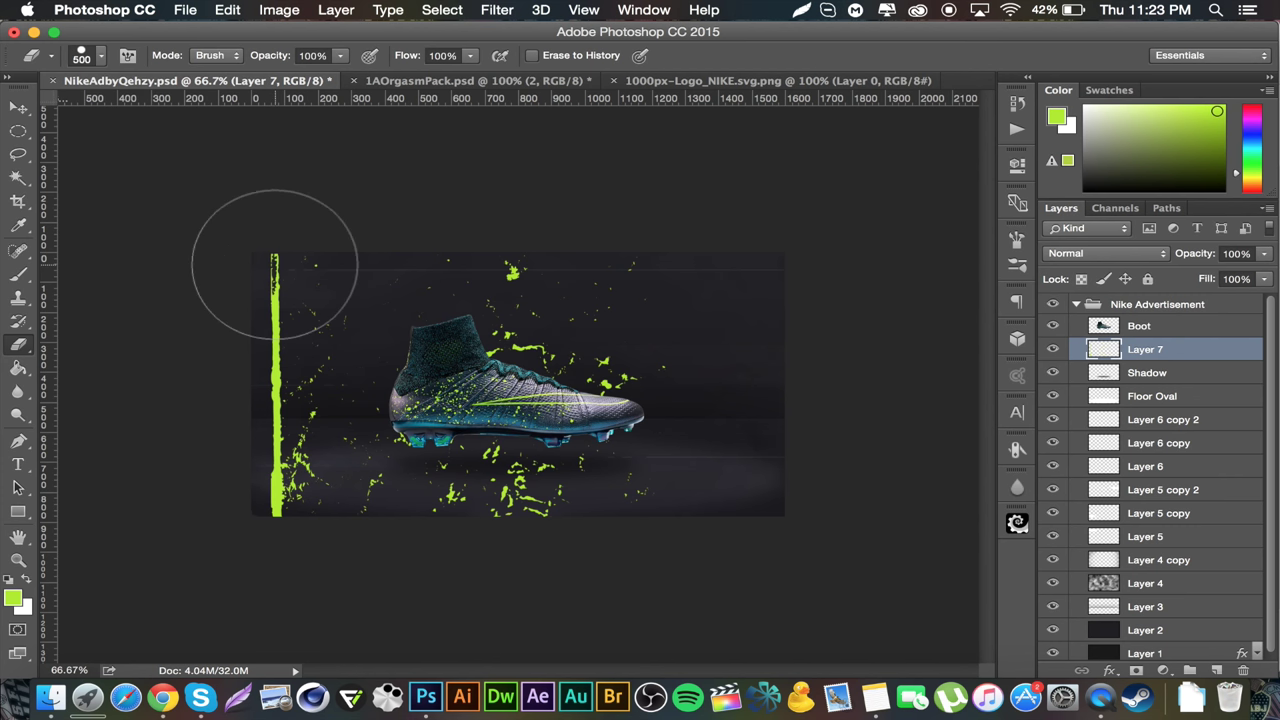
pyautogui.moveTo(275, 265)
pyautogui.mouseDown()
pyautogui.moveTo(308, 316)
pyautogui.moveTo(276, 469)
pyautogui.moveTo(321, 553)
pyautogui.moveTo(359, 540)
pyautogui.moveTo(472, 567)
pyautogui.moveTo(564, 555)
pyautogui.moveTo(597, 537)
pyautogui.mouseUp()
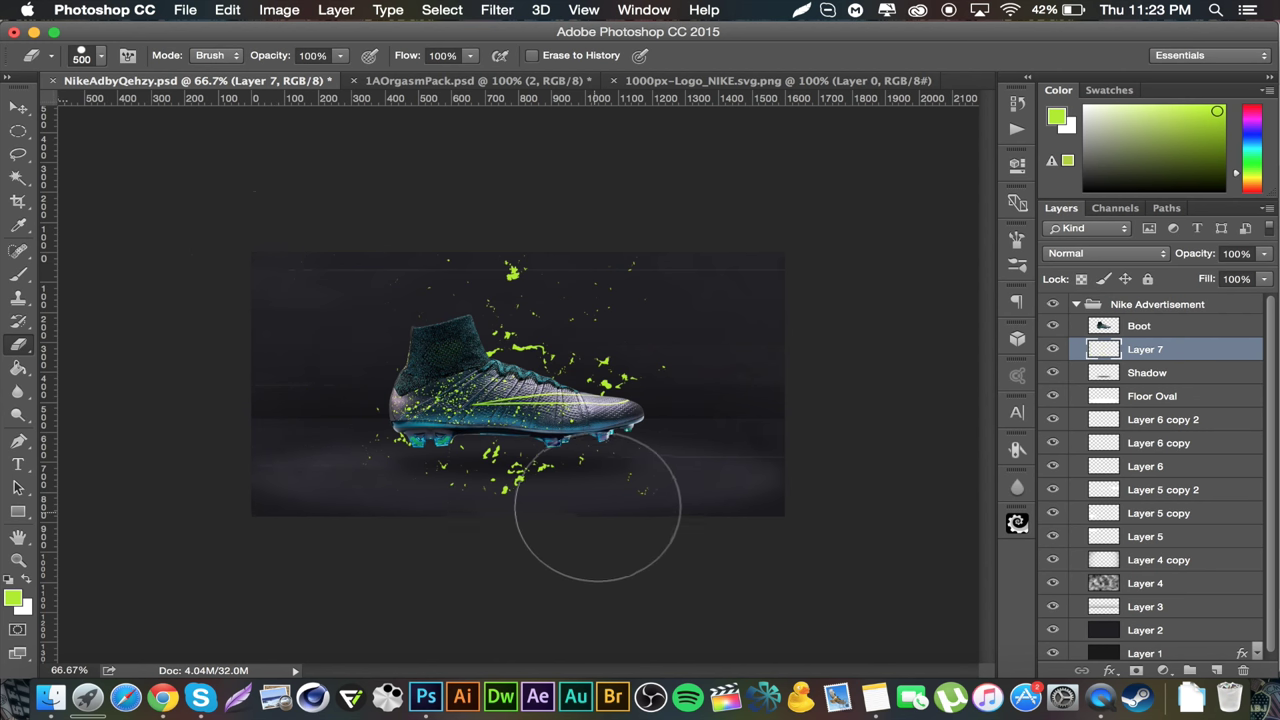
pyautogui.click(541, 524)
pyautogui.moveTo(455, 536)
pyautogui.mouseDown()
pyautogui.moveTo(400, 487)
pyautogui.moveTo(339, 470)
pyautogui.moveTo(339, 405)
pyautogui.moveTo(401, 232)
pyautogui.moveTo(421, 236)
pyautogui.moveTo(380, 276)
pyautogui.moveTo(387, 260)
pyautogui.moveTo(372, 267)
pyautogui.moveTo(428, 247)
pyautogui.moveTo(544, 249)
pyautogui.moveTo(520, 257)
pyautogui.moveTo(646, 246)
pyautogui.moveTo(607, 261)
pyautogui.moveTo(690, 314)
pyautogui.moveTo(697, 334)
pyautogui.moveTo(648, 353)
pyautogui.moveTo(654, 365)
pyautogui.moveTo(669, 373)
pyautogui.moveTo(707, 353)
pyautogui.moveTo(644, 334)
pyautogui.mouseUp()
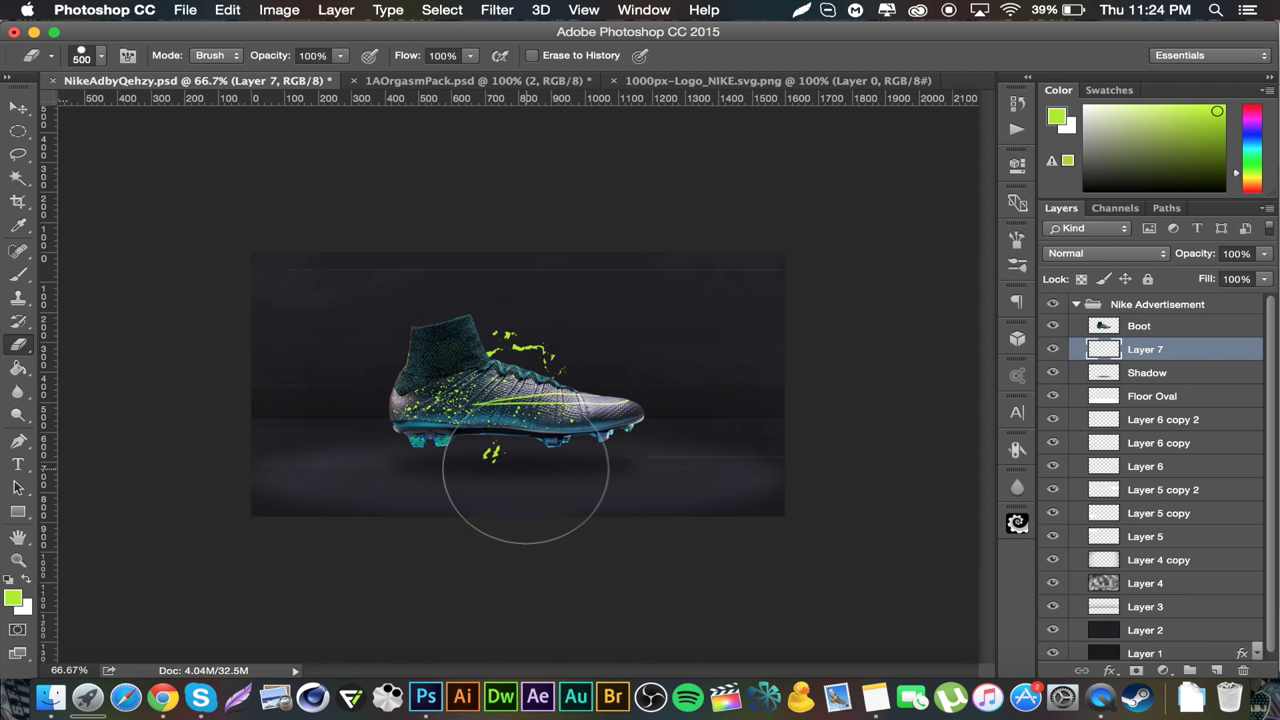
# Apply a white-to-black linear Gradient Overlay at -90° in Overlay mode to the splatter layer and adjust its opacity.
pyautogui.doubleClick(1210, 356)
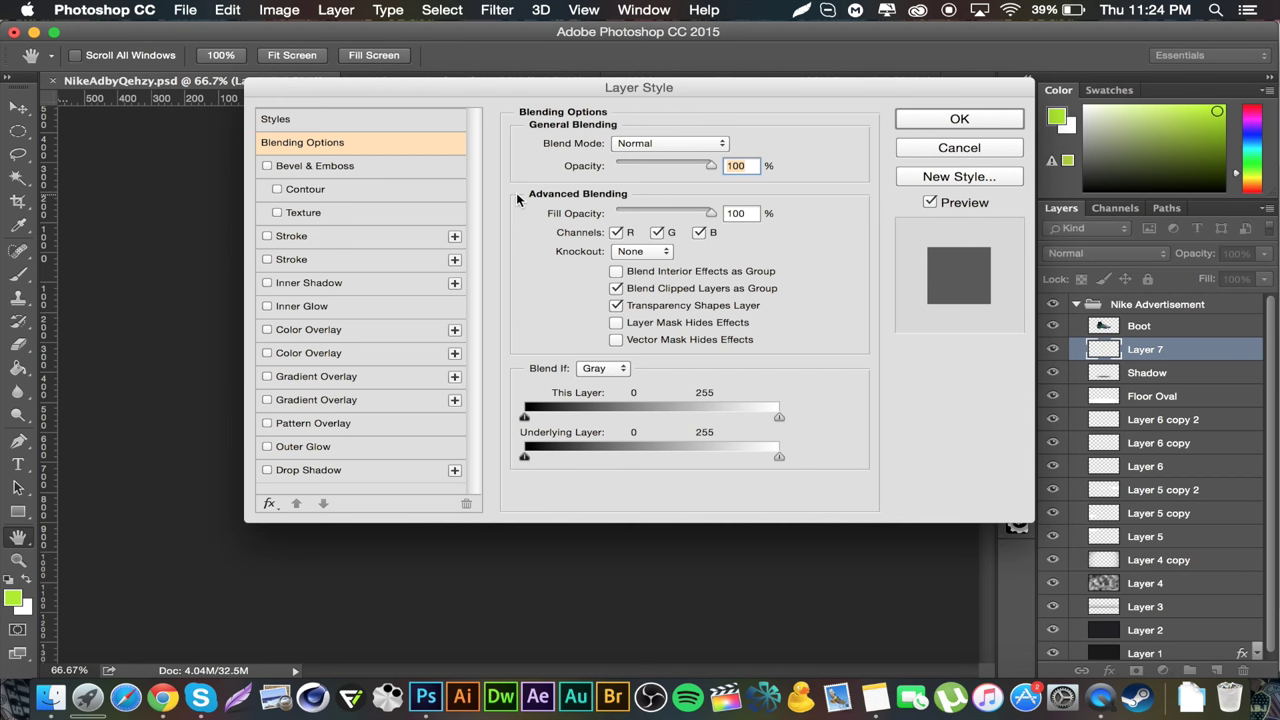
pyautogui.click(326, 379)
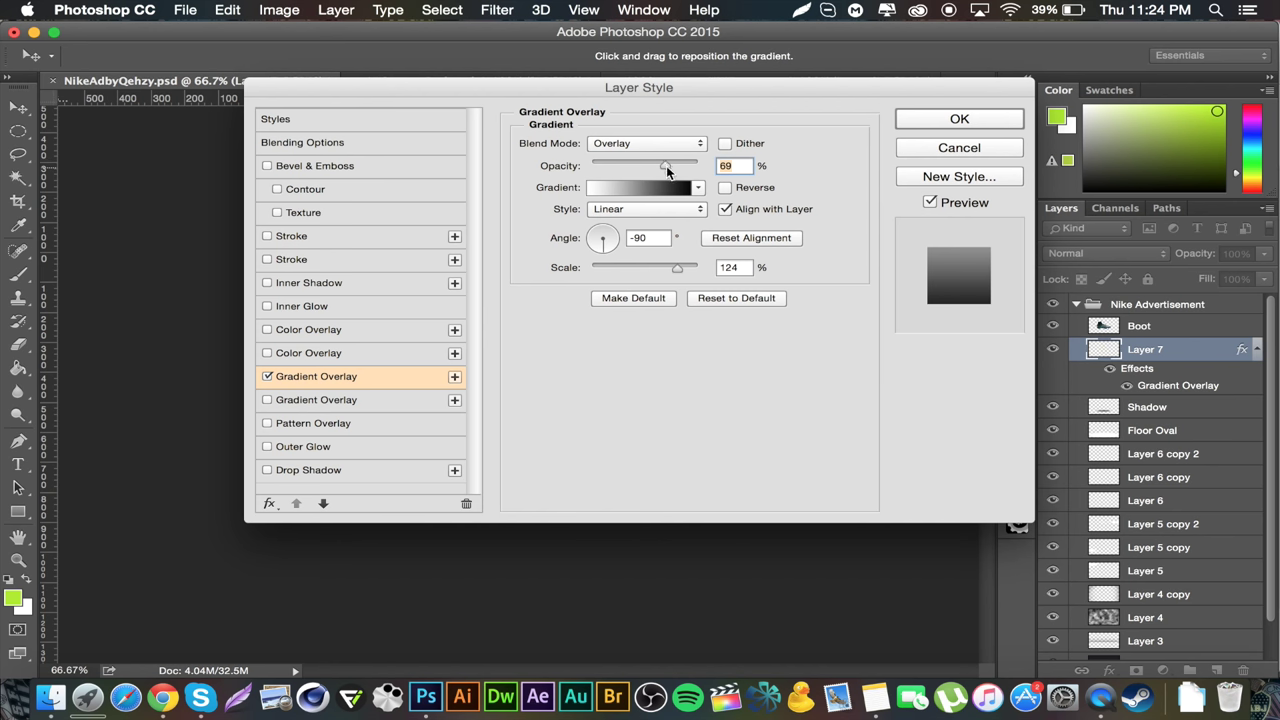
pyautogui.moveTo(668, 172); pyautogui.dragTo(895, 183)
pyautogui.click(958, 121)
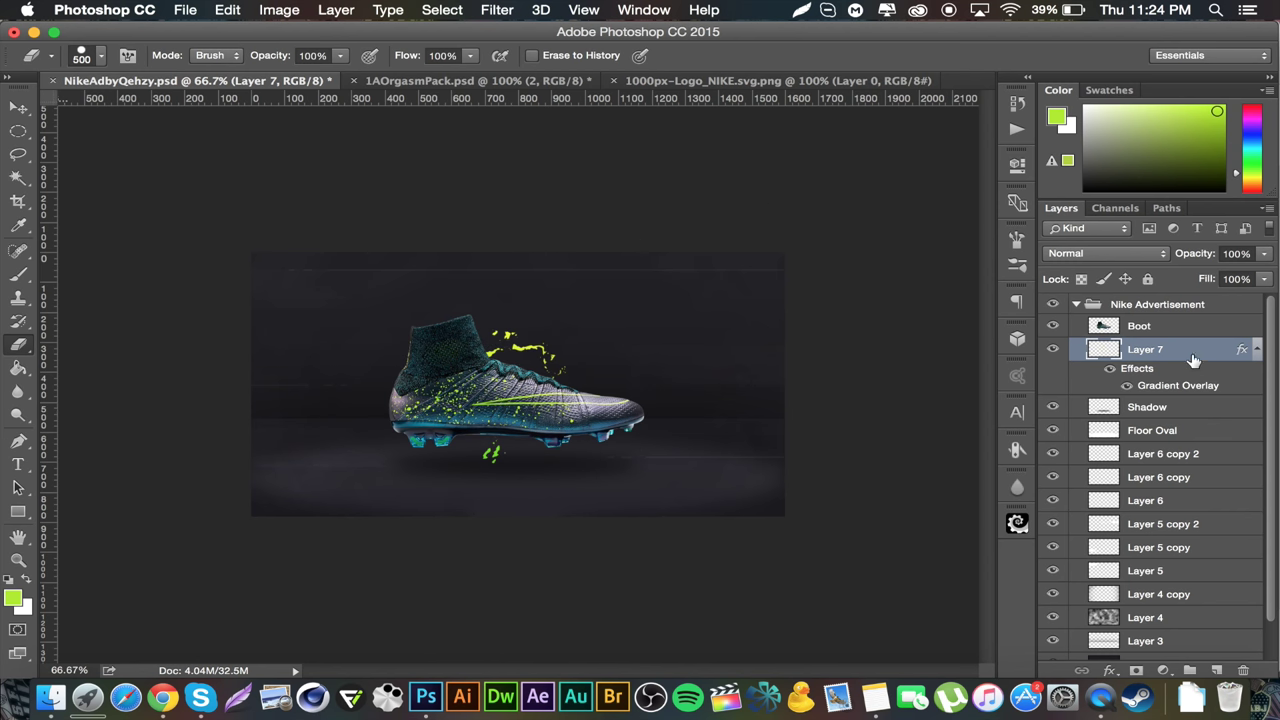
pyautogui.click(1256, 349)
# Create a new layer above Boot and clip it to the Boot layer.
pyautogui.click(1085, 328)
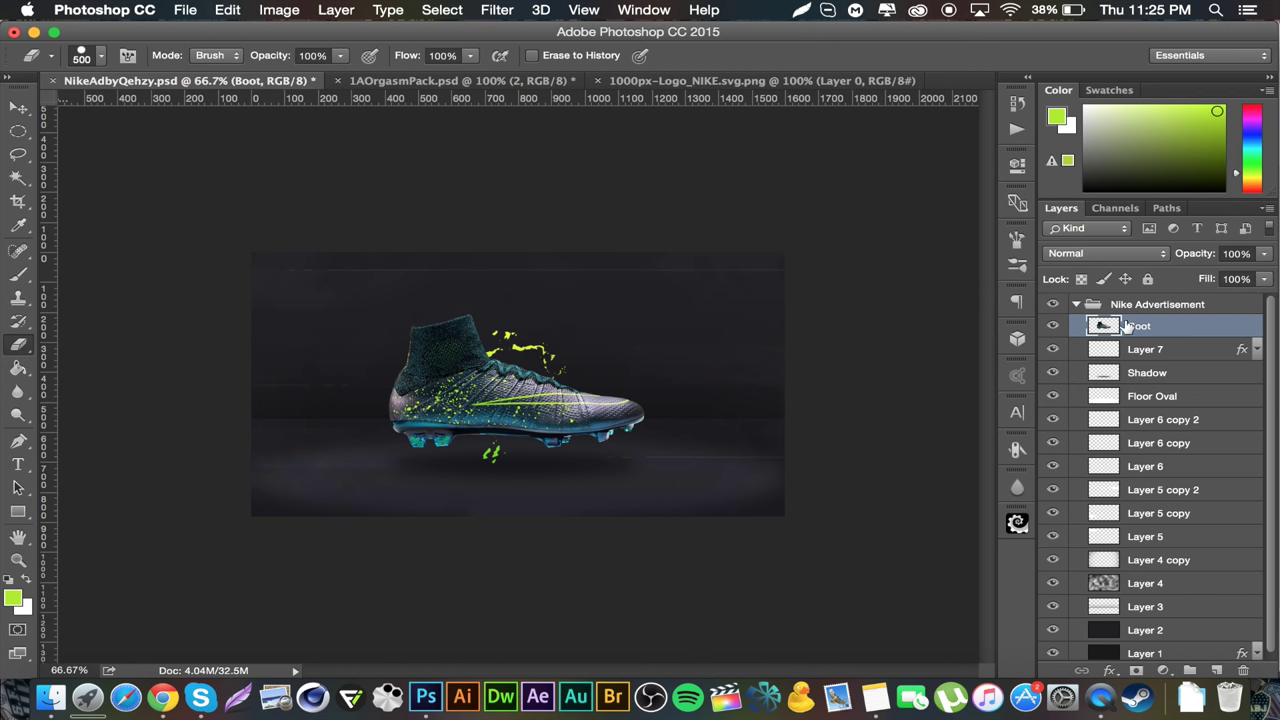
pyautogui.click(1216, 670)
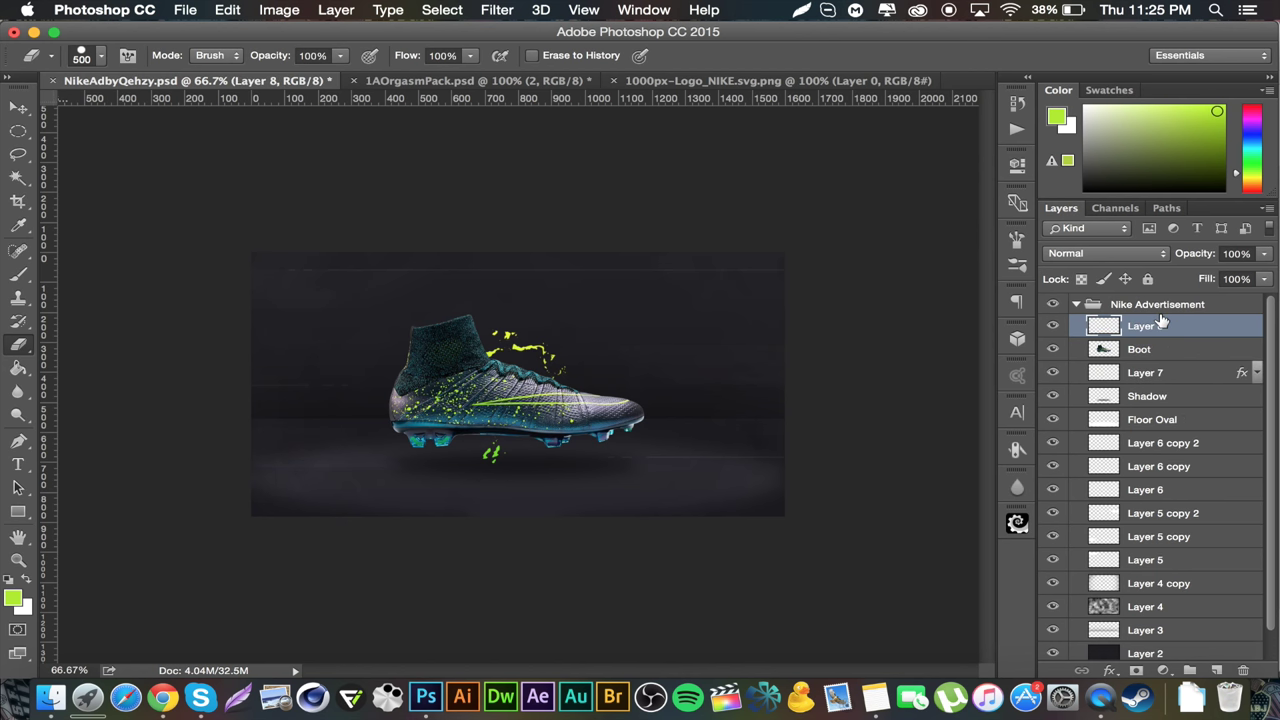
pyautogui.moveTo(1168, 315); pyautogui.dragTo(1158, 360)
pyautogui.press('super+alt+g')
# Switch to the Brush tool, swap the foreground and background colours, and set the foreground to black.
pyautogui.click(18, 275)
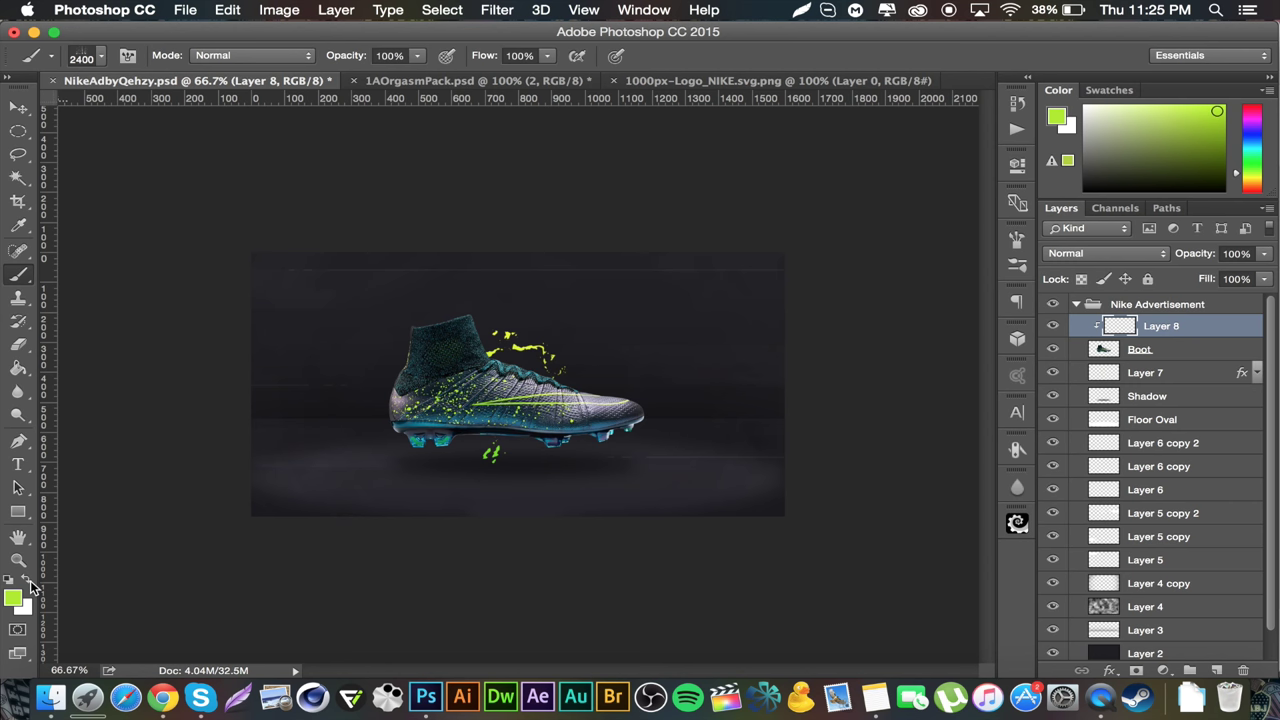
pyautogui.click(28, 582)
pyautogui.click(14, 598)
pyautogui.moveTo(913, 291); pyautogui.dragTo(612, 501)
pyautogui.click(1180, 178)
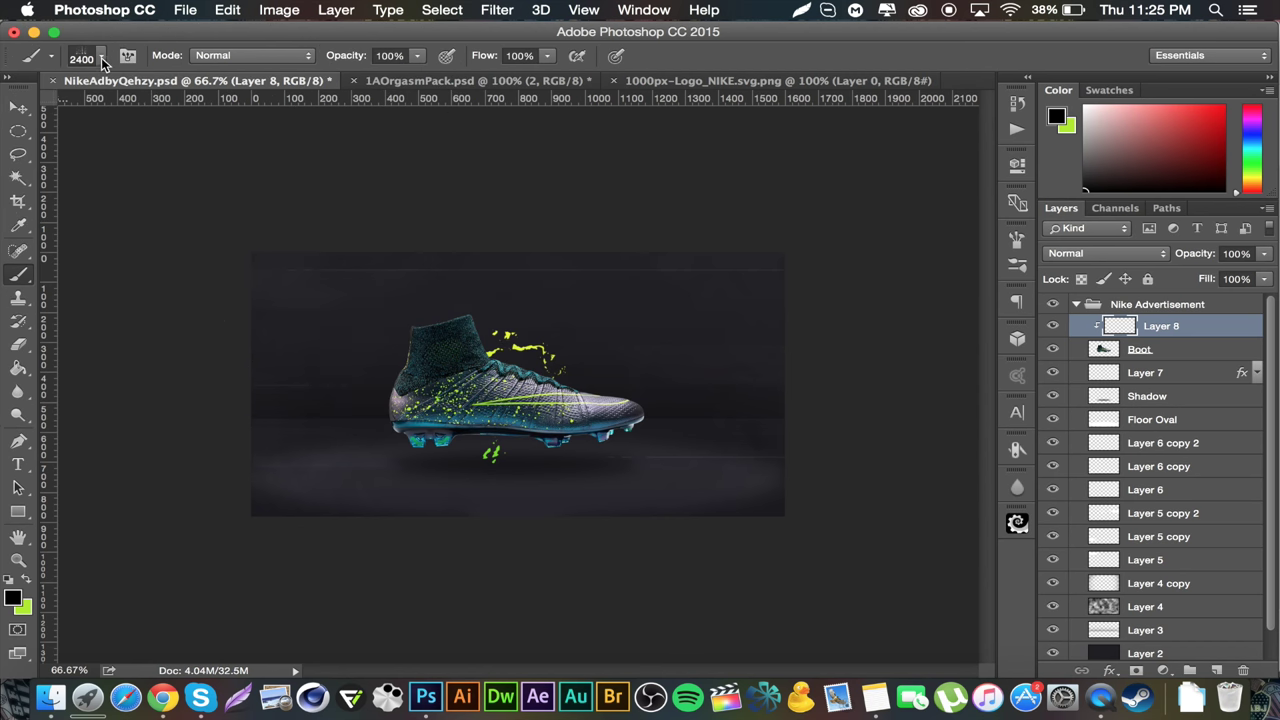
# Paint black along the boot's sole and studs on the clipped layer with a soft round brush enlarged to 600 px.
pyautogui.rightClick(317, 377)
pyautogui.click(313, 245)
pyautogui.click(188, 114)
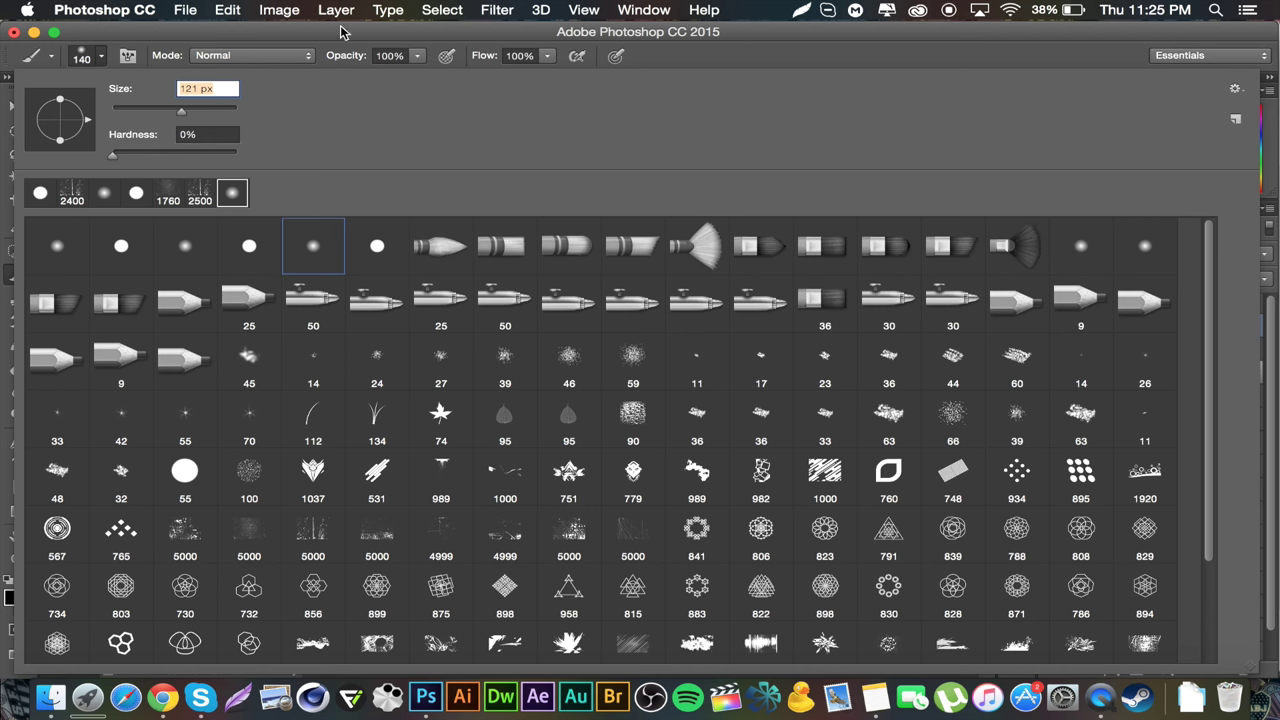
pyautogui.press('Return')
pyautogui.press(']')
pyautogui.press(']')
pyautogui.press(']')
pyautogui.press(']')
pyautogui.press(']')
pyautogui.press(']')
pyautogui.press(']')
pyautogui.press(']')
pyautogui.press(']')
pyautogui.press(']')
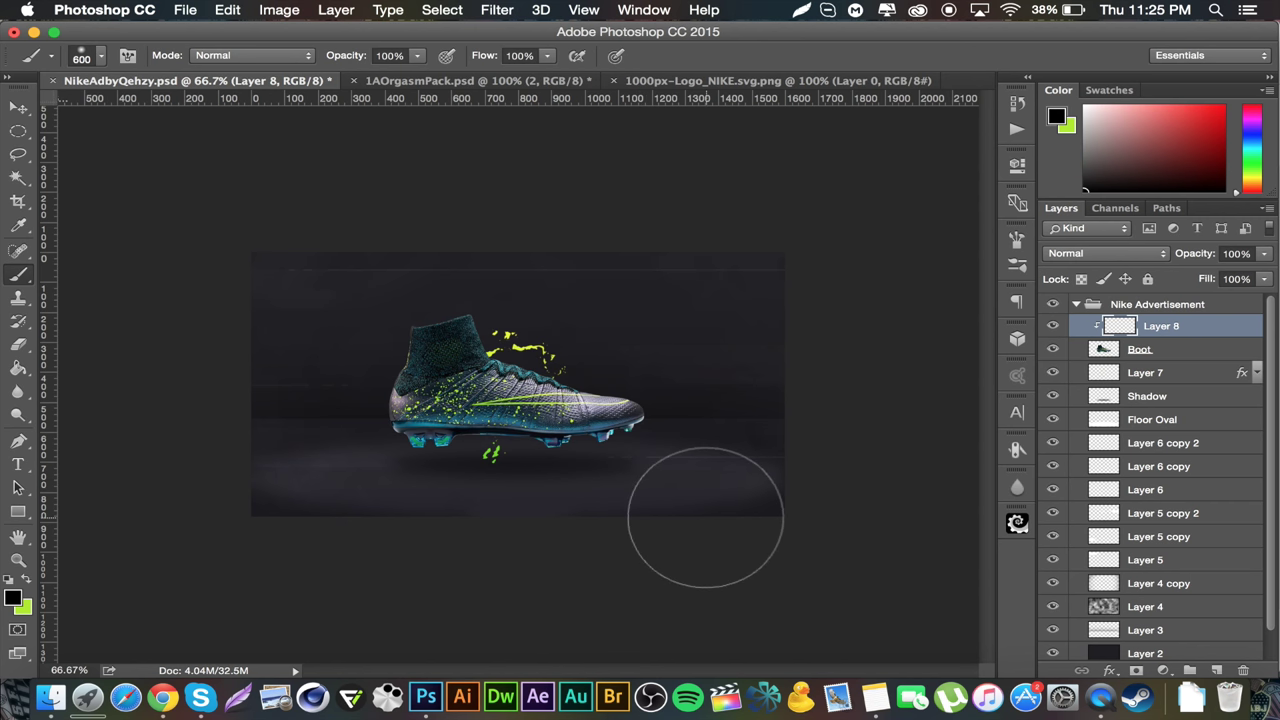
pyautogui.moveTo(722, 507)
pyautogui.mouseDown()
pyautogui.moveTo(466, 506)
pyautogui.moveTo(214, 471)
pyautogui.mouseUp()
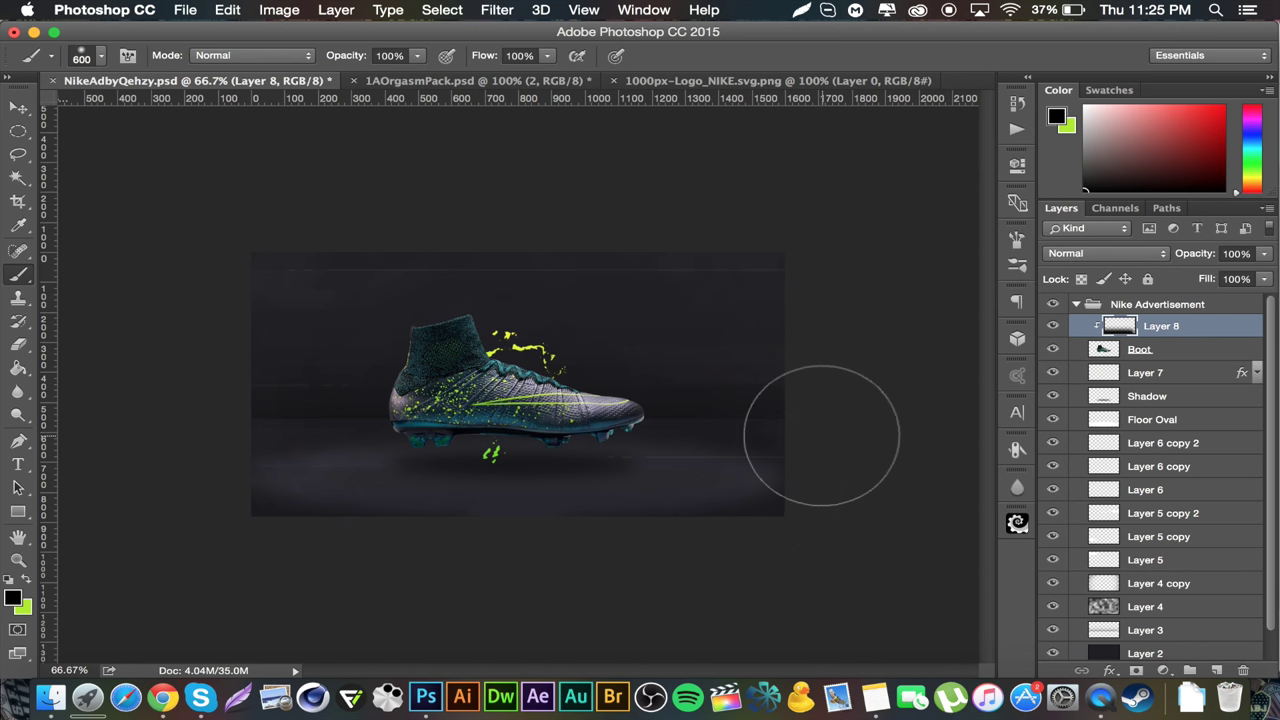
# Set the clipped black shading layer to Overlay blend mode and move it slightly upward over the boot.
pyautogui.click(1116, 256)
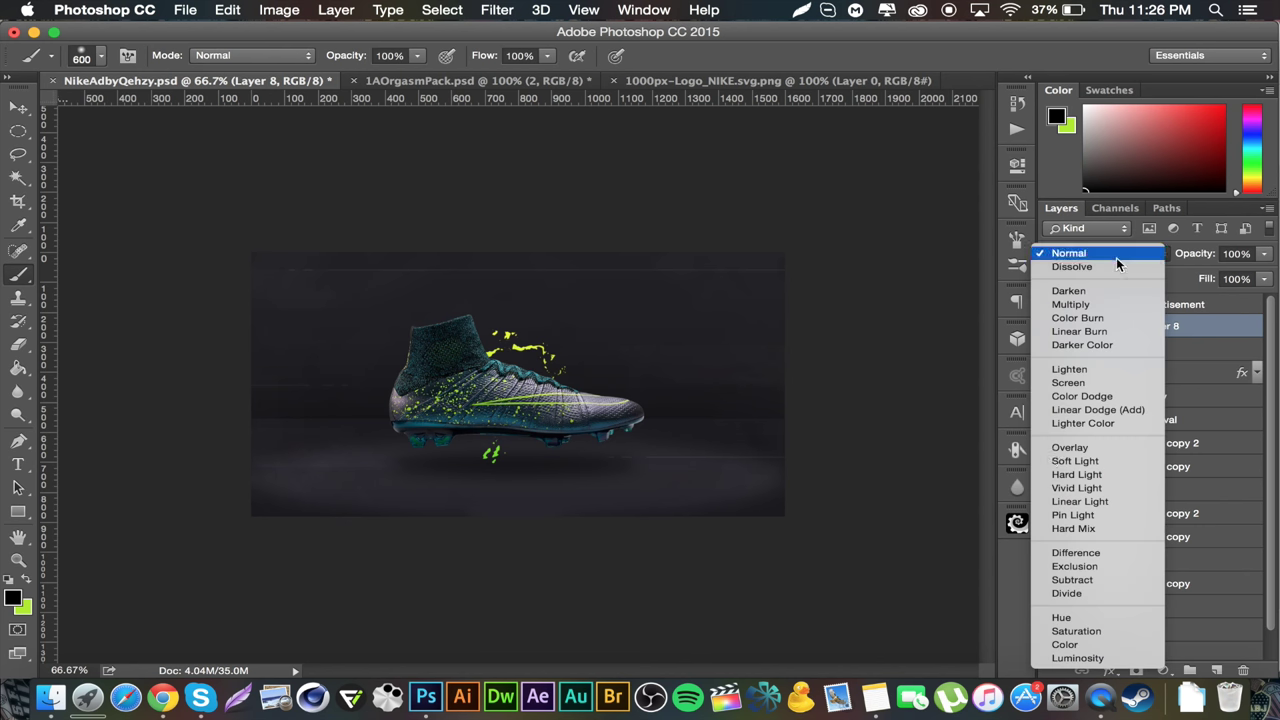
pyautogui.click(1069, 446)
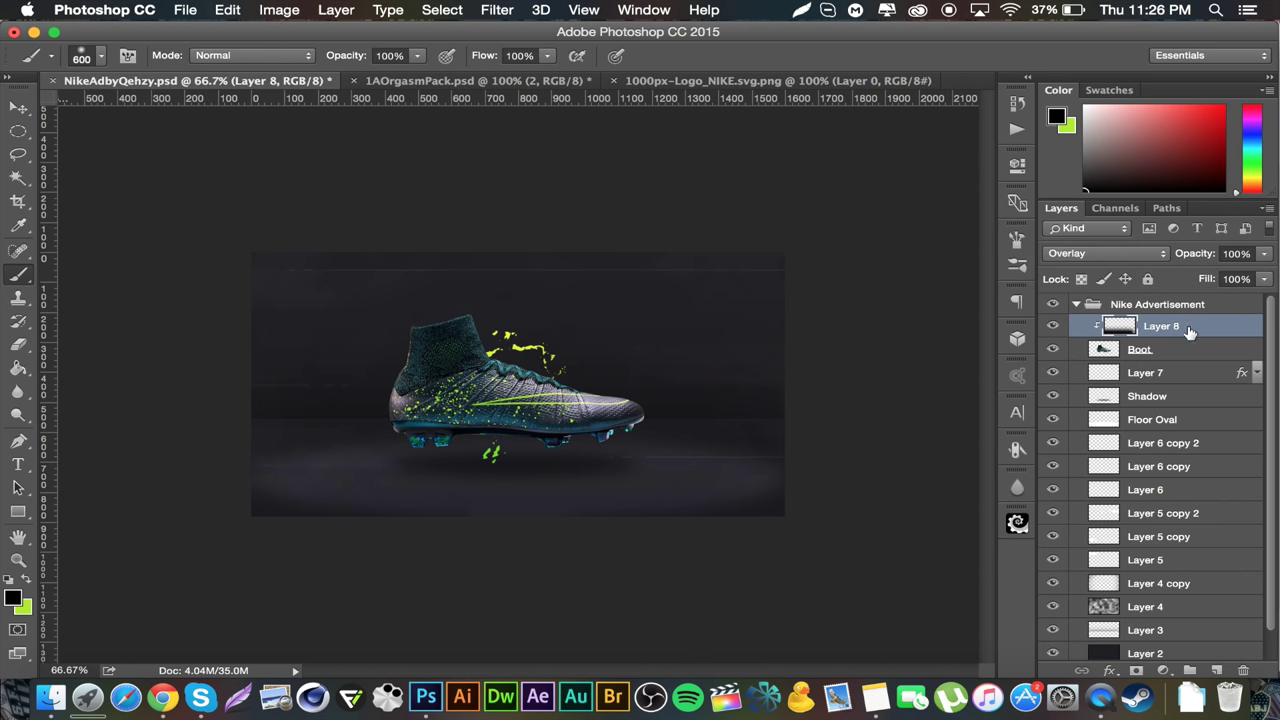
pyautogui.press('v')
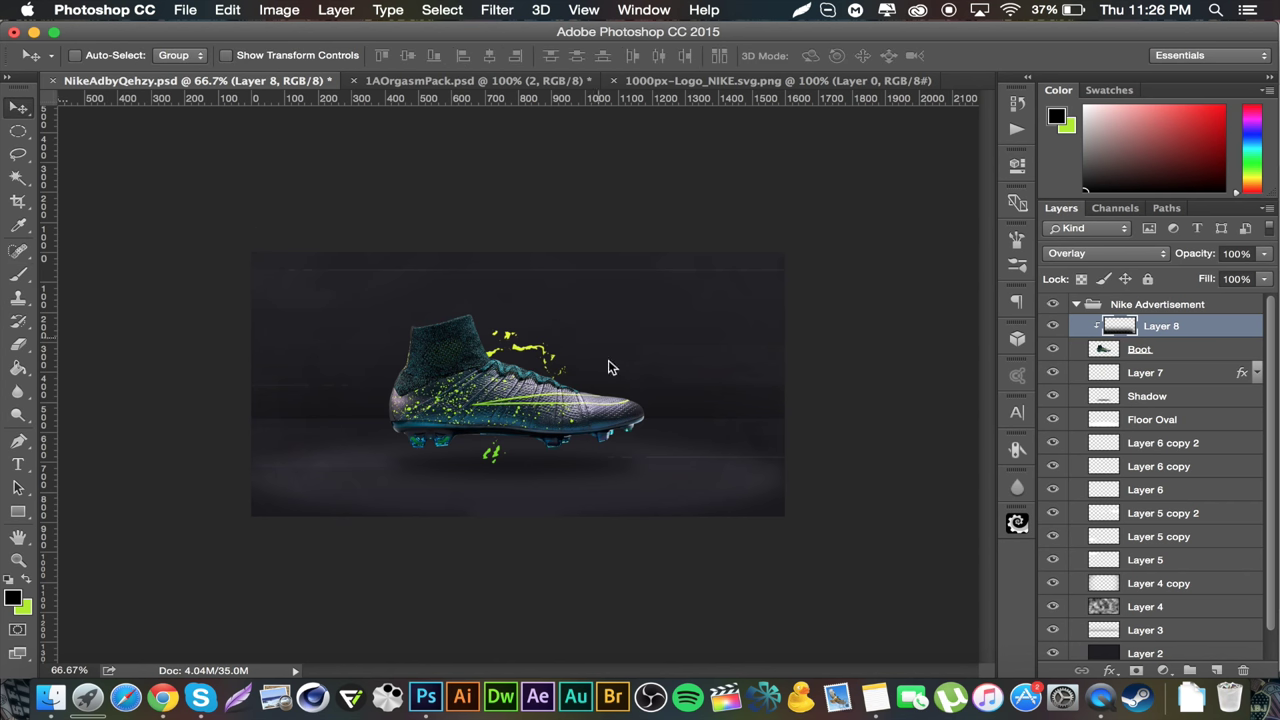
pyautogui.moveTo(600, 449); pyautogui.dragTo(628, 422)
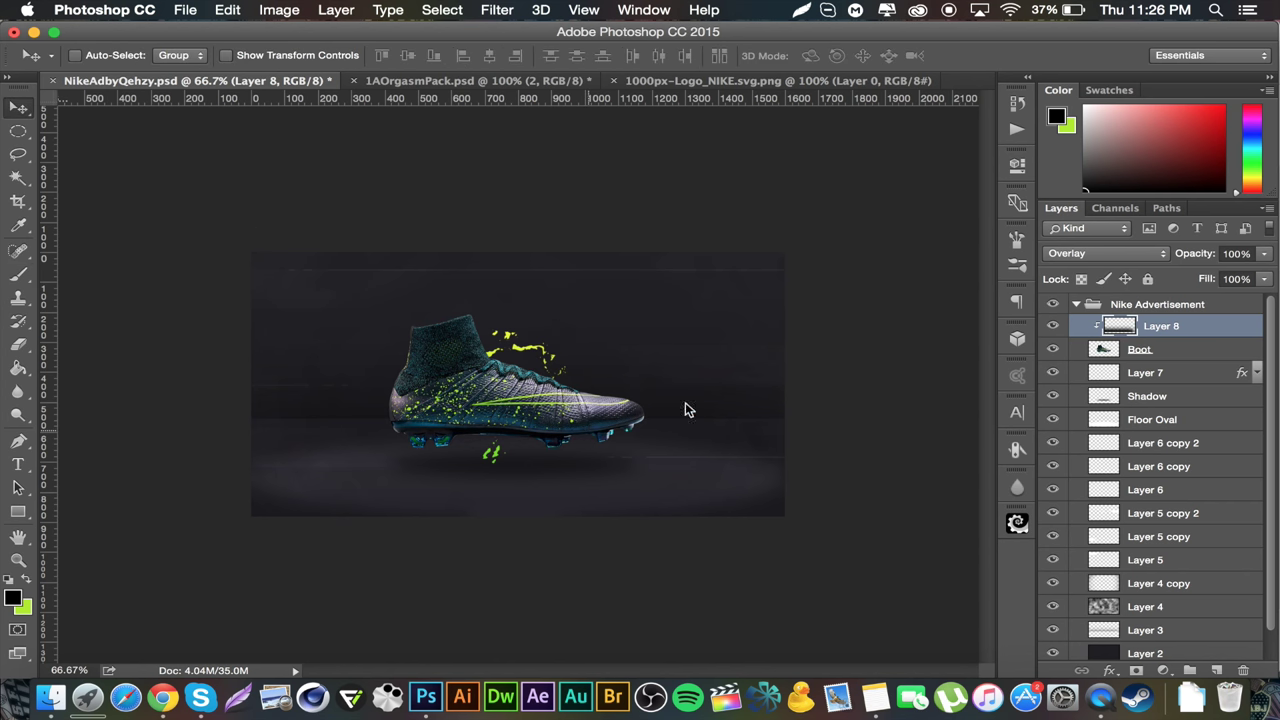
# Set the black Overlay shading layer's opacity to 67%.
pyautogui.click(1236, 255)
pyautogui.write('67')
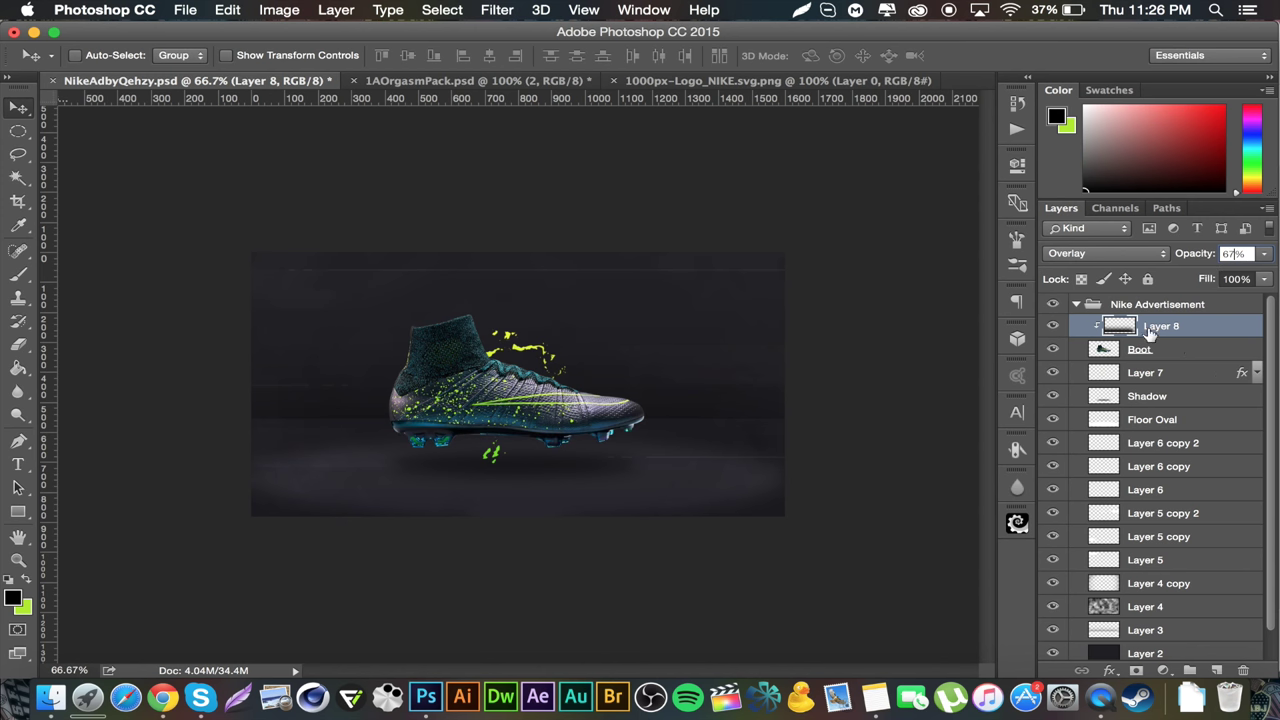
pyautogui.press('Return')
# Create a new layer clipped above the black shading layer and set the foreground colour to white (ffffff).
pyautogui.click(1217, 669)
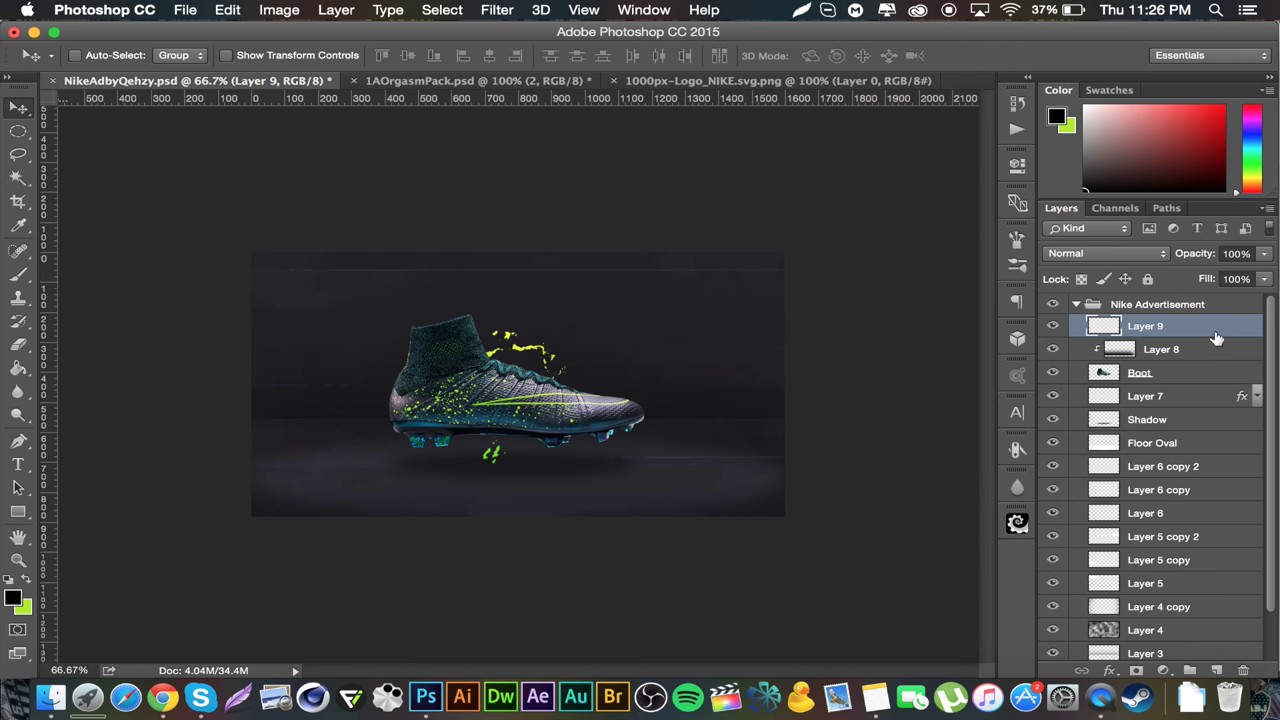
pyautogui.keyDown('alt'); pyautogui.click(1182, 331); pyautogui.keyUp('alt')
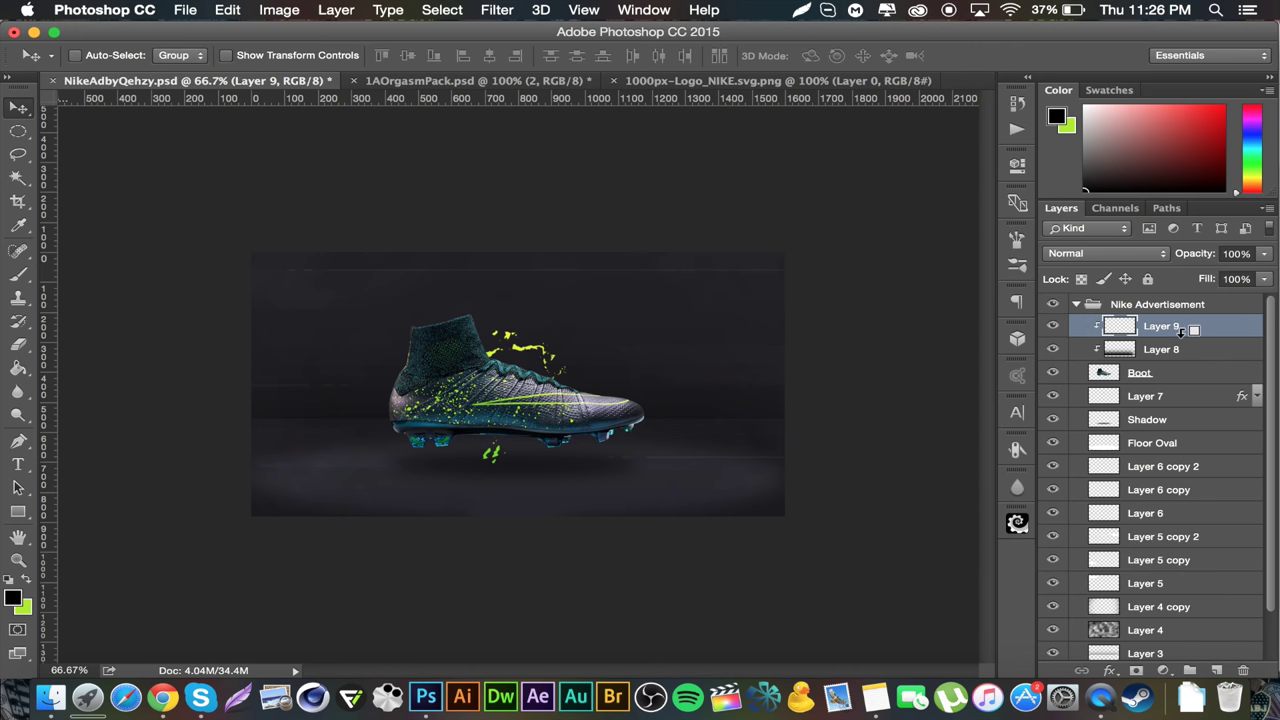
pyautogui.click(13, 597)
pyautogui.moveTo(886, 300); pyautogui.dragTo(712, 180)
pyautogui.click(1183, 177)
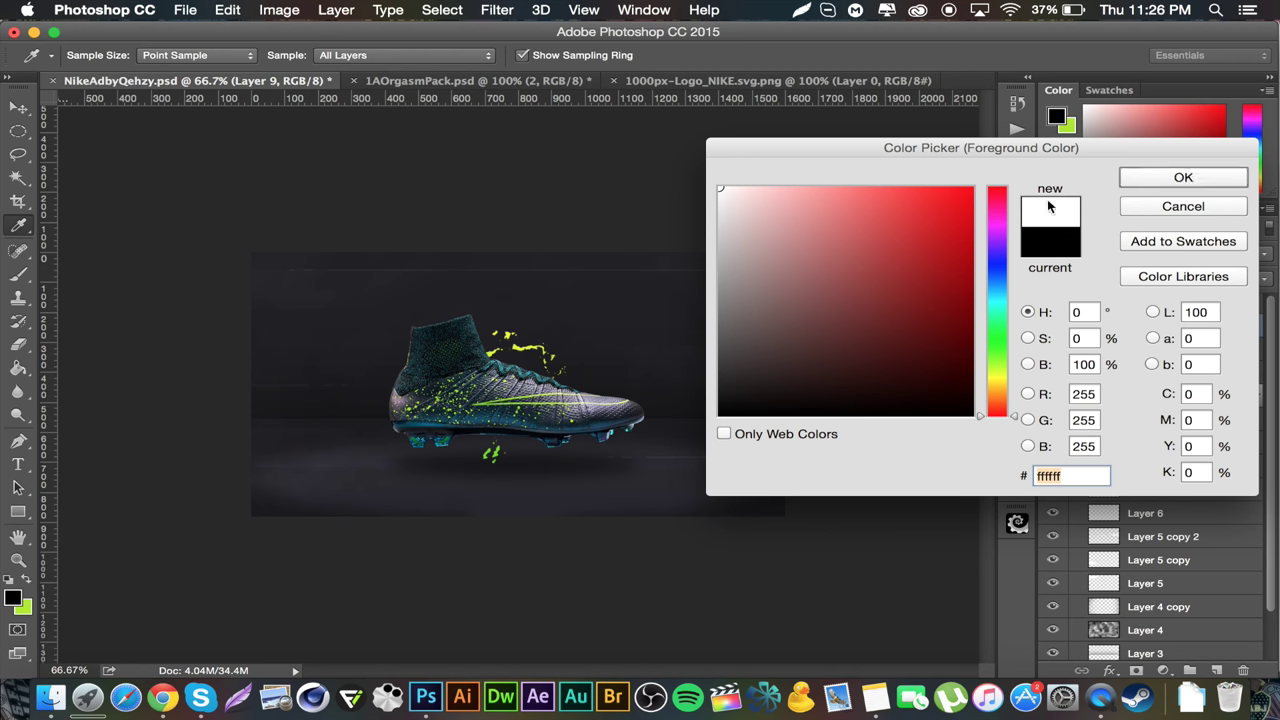
# Paint a white highlight from above the boot on the clipped layer with a soft round brush enlarged to 1300 px.
pyautogui.press('b')
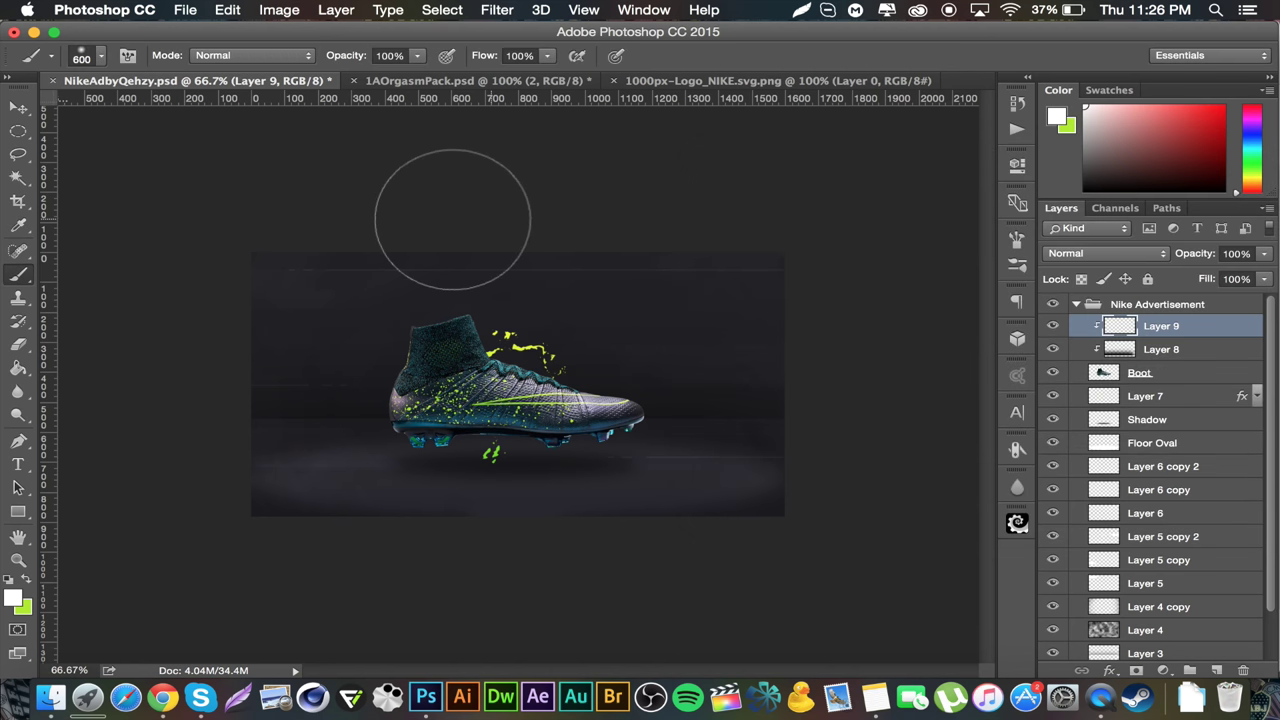
pyautogui.press(']')
pyautogui.press(']')
pyautogui.press(']')
pyautogui.press(']')
pyautogui.press(']')
pyautogui.press(']')
pyautogui.press(']')
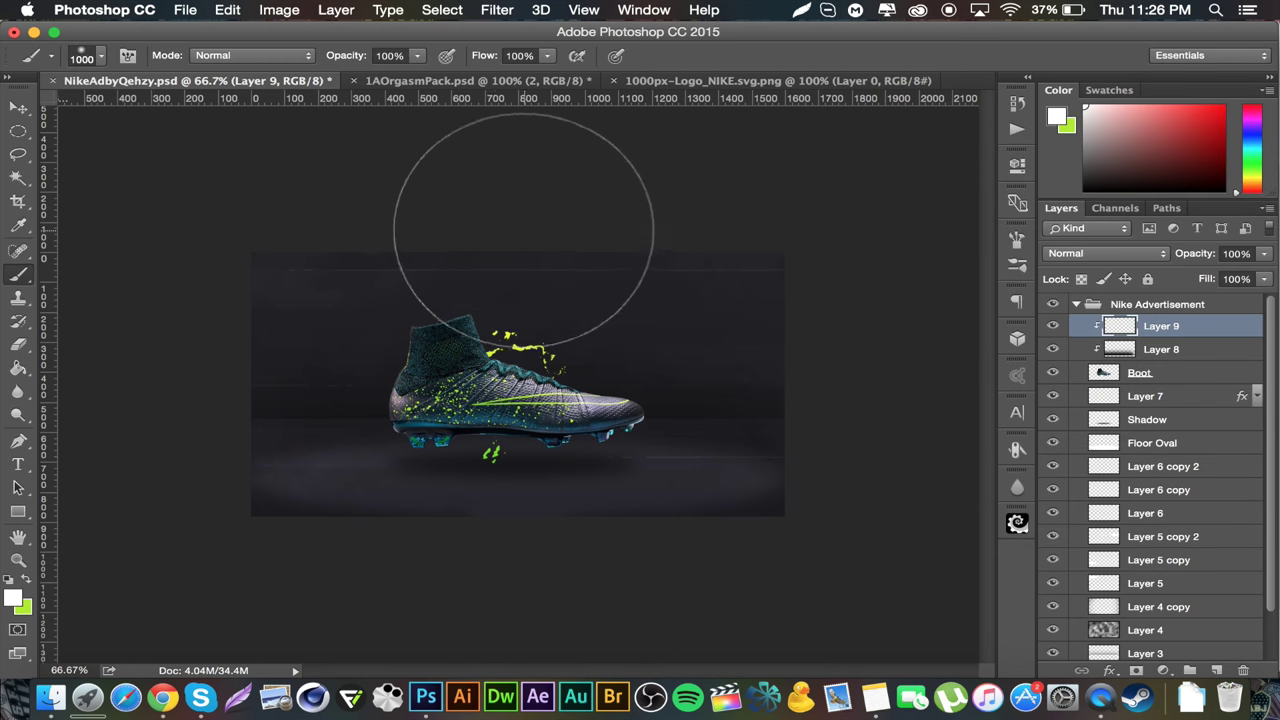
pyautogui.click(560, 185)
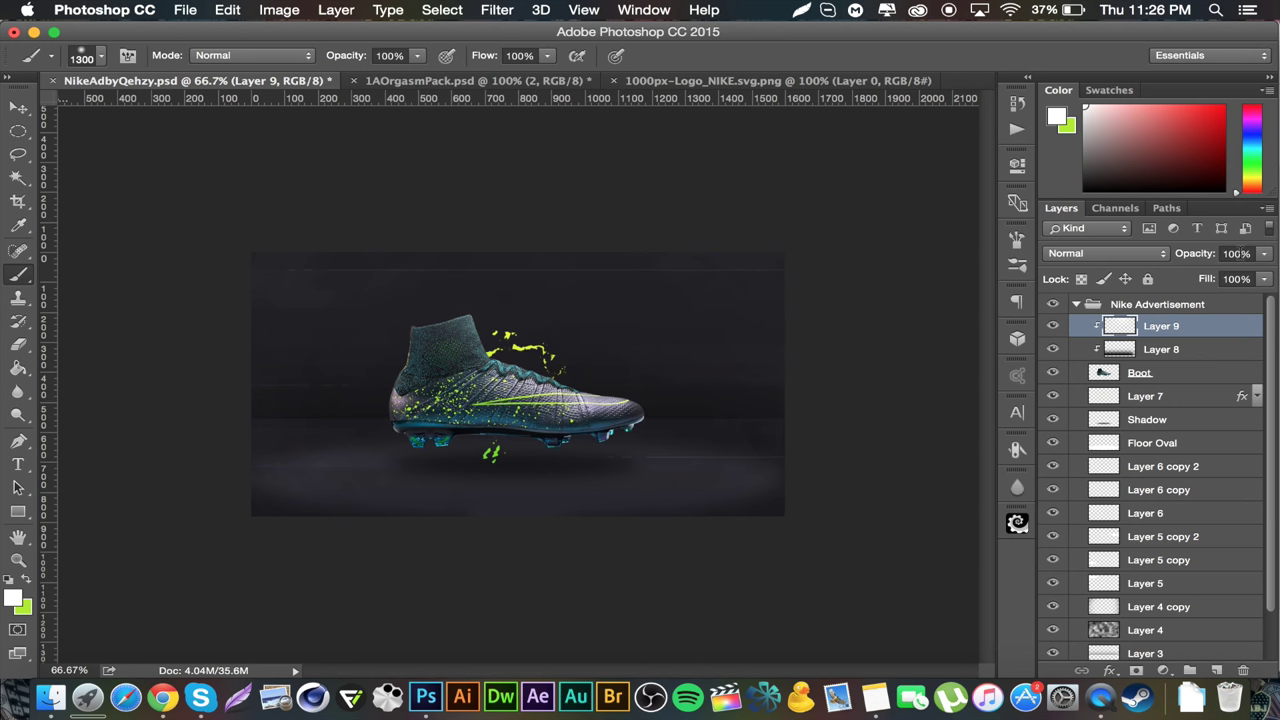
# Set the white highlight layer's opacity to 73% and toggle its visibility to compare the effect.
pyautogui.click(1237, 253)
pyautogui.write('75')
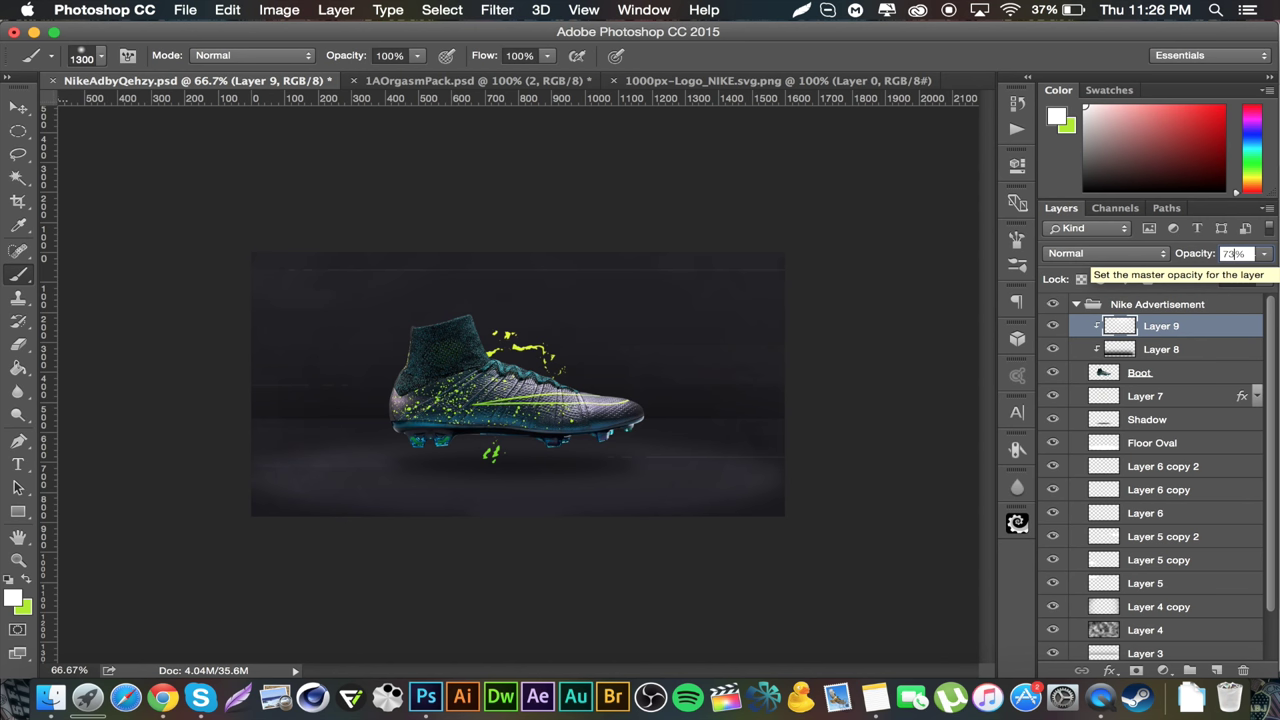
pyautogui.press('Return')
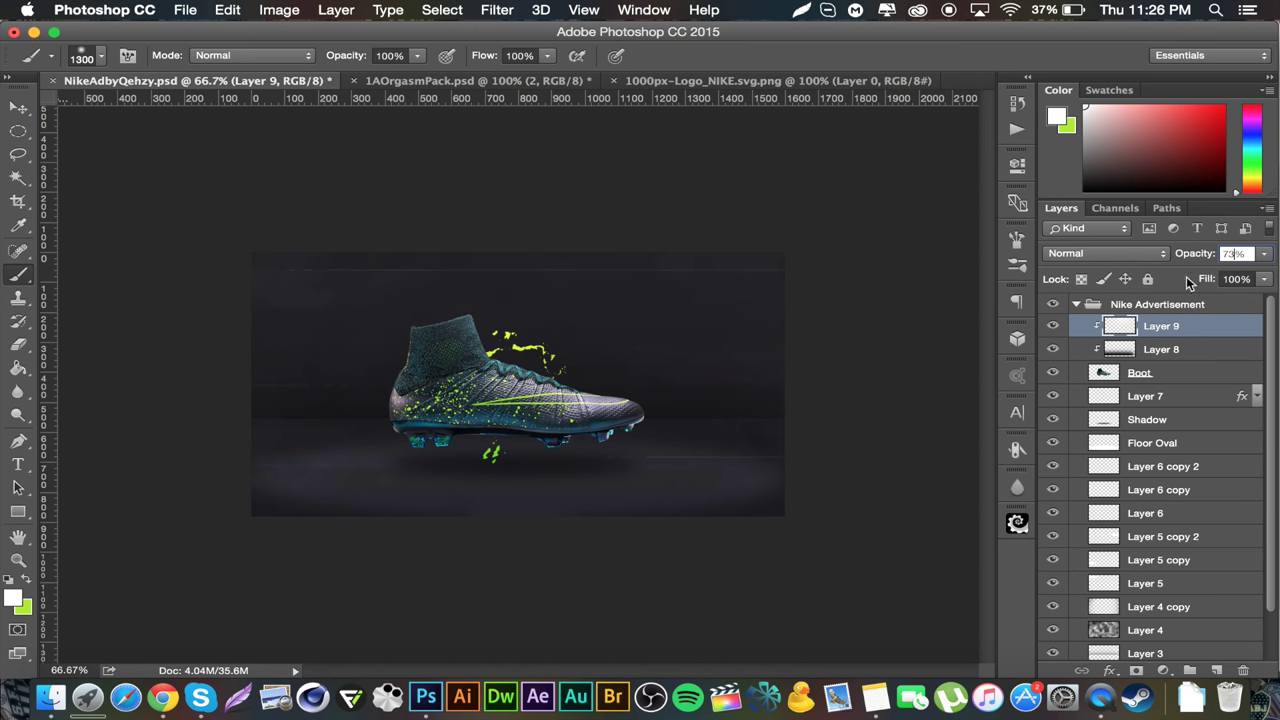
pyautogui.click(1051, 326)
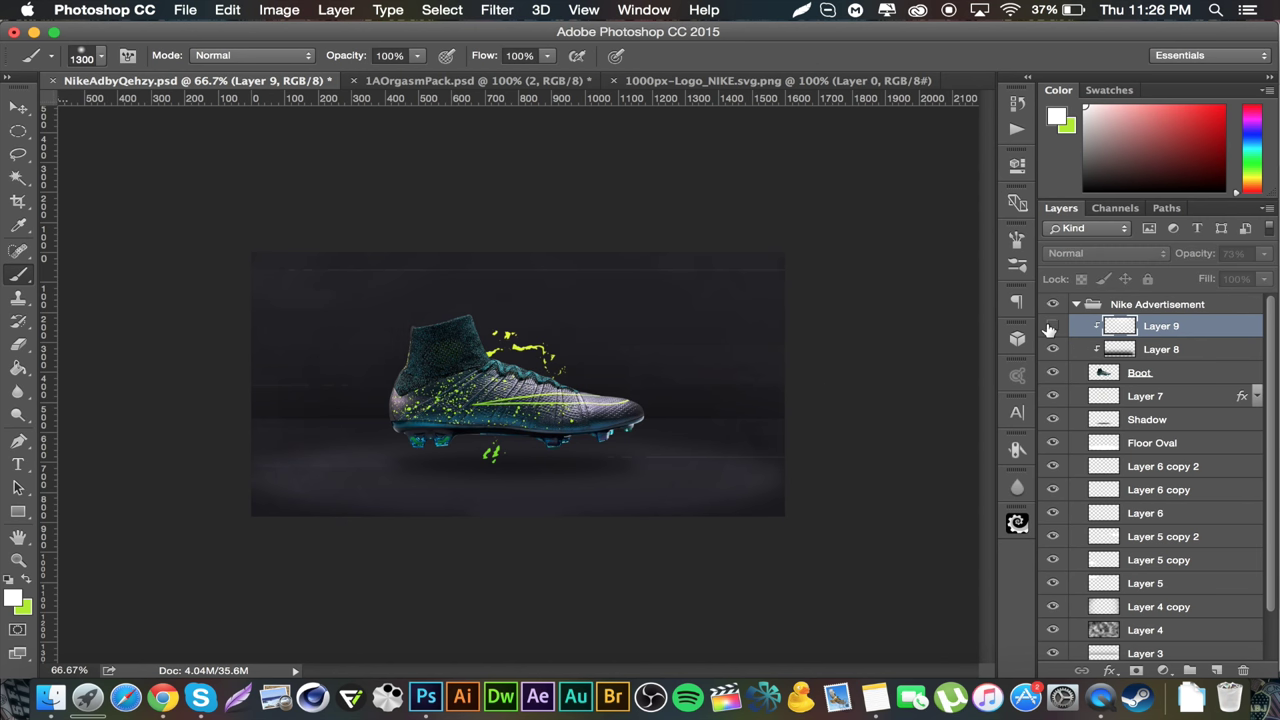
pyautogui.click(1051, 326)
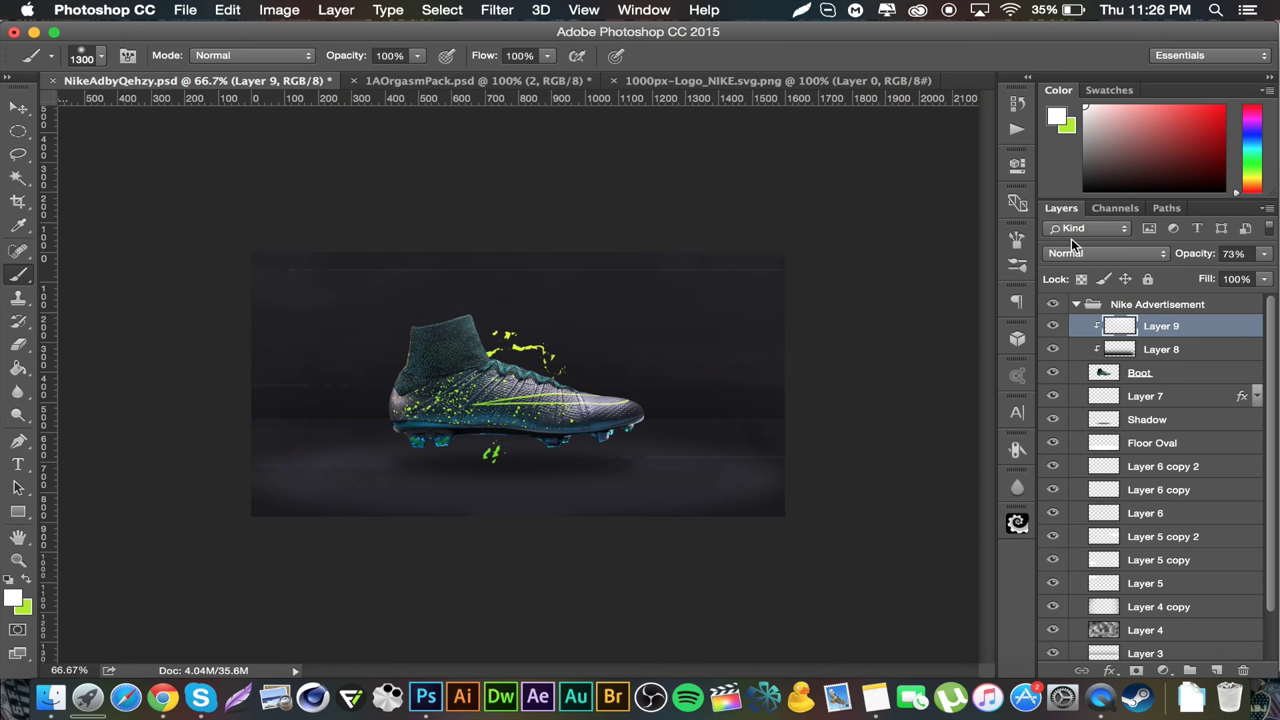
# Copy the layer style of Layer 7, the green splatter layer below Boot.
pyautogui.rightClick(1184, 400)
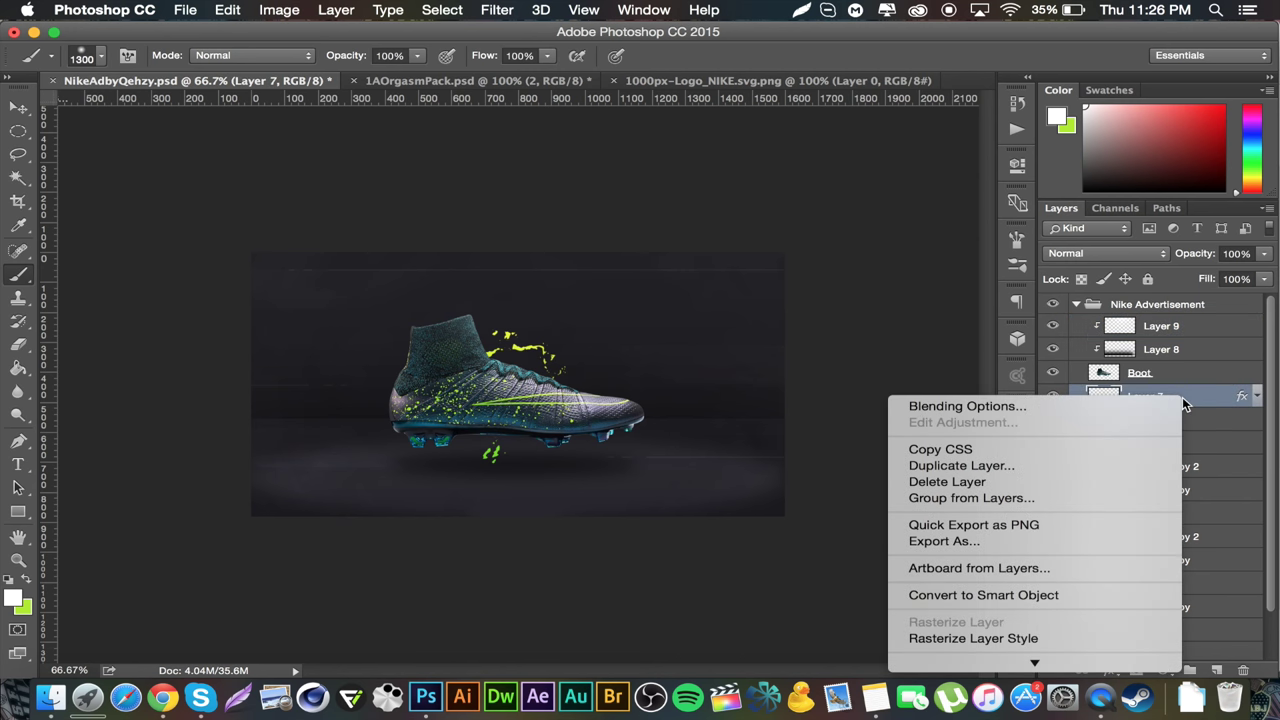
pyautogui.scroll(-5, 1063, 626)
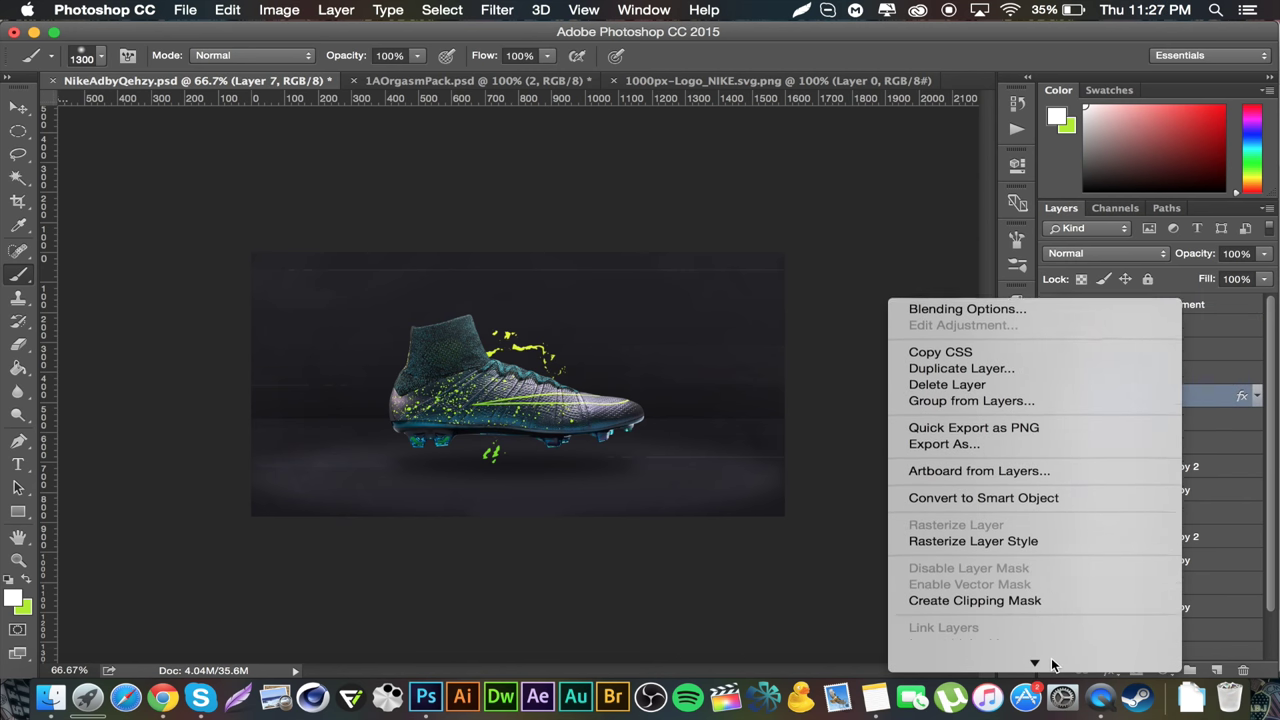
pyautogui.click(1025, 556)
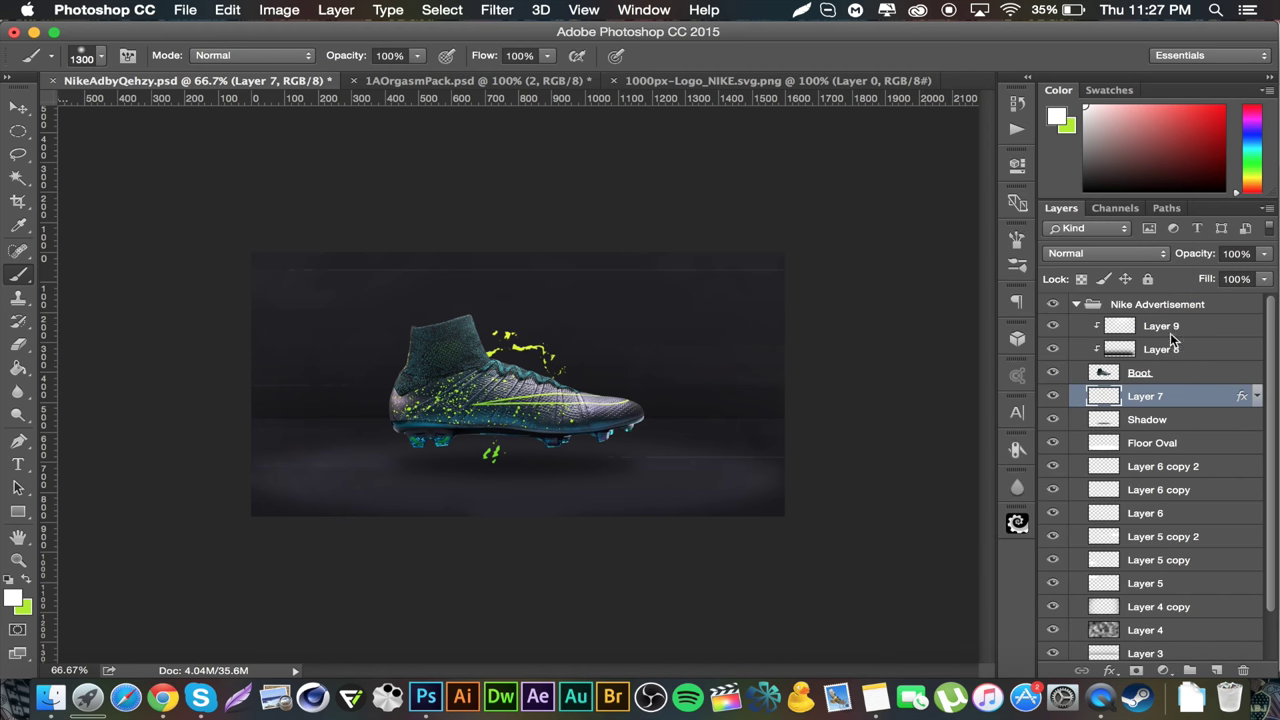
# Create a new layer above the white highlight layer and swap the foreground colour to green.
pyautogui.click(1197, 326)
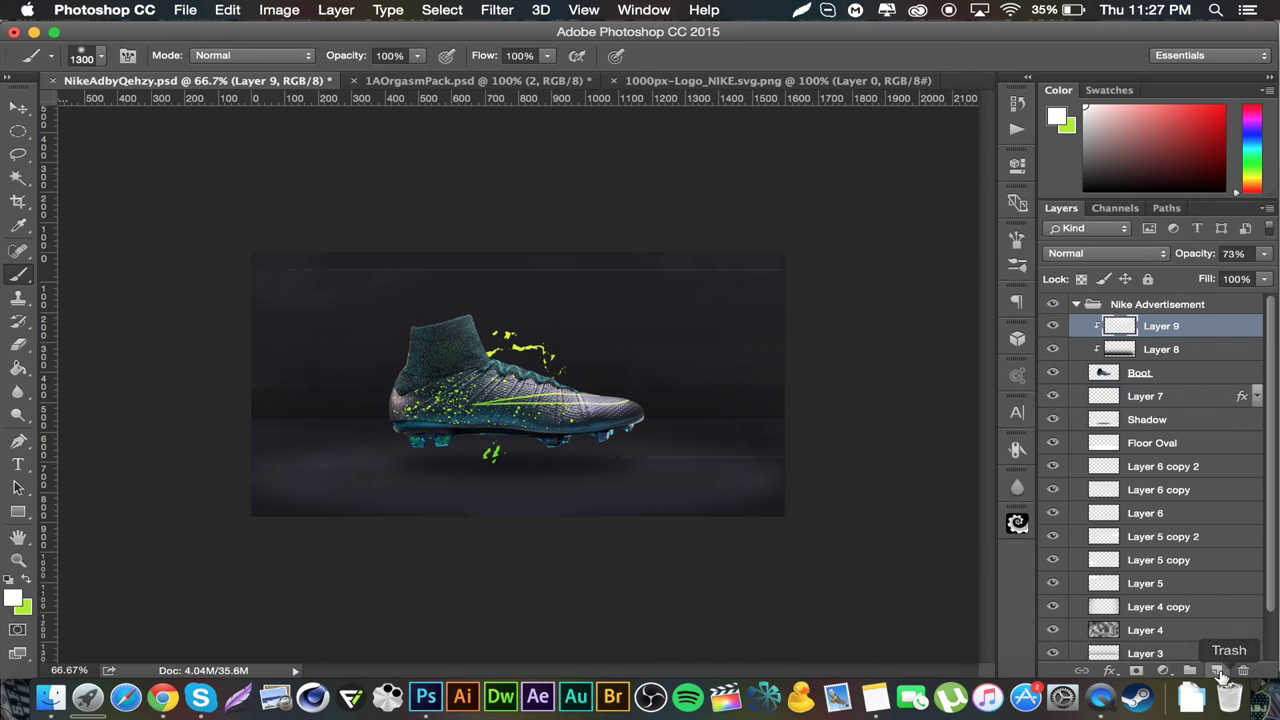
pyautogui.click(1217, 669)
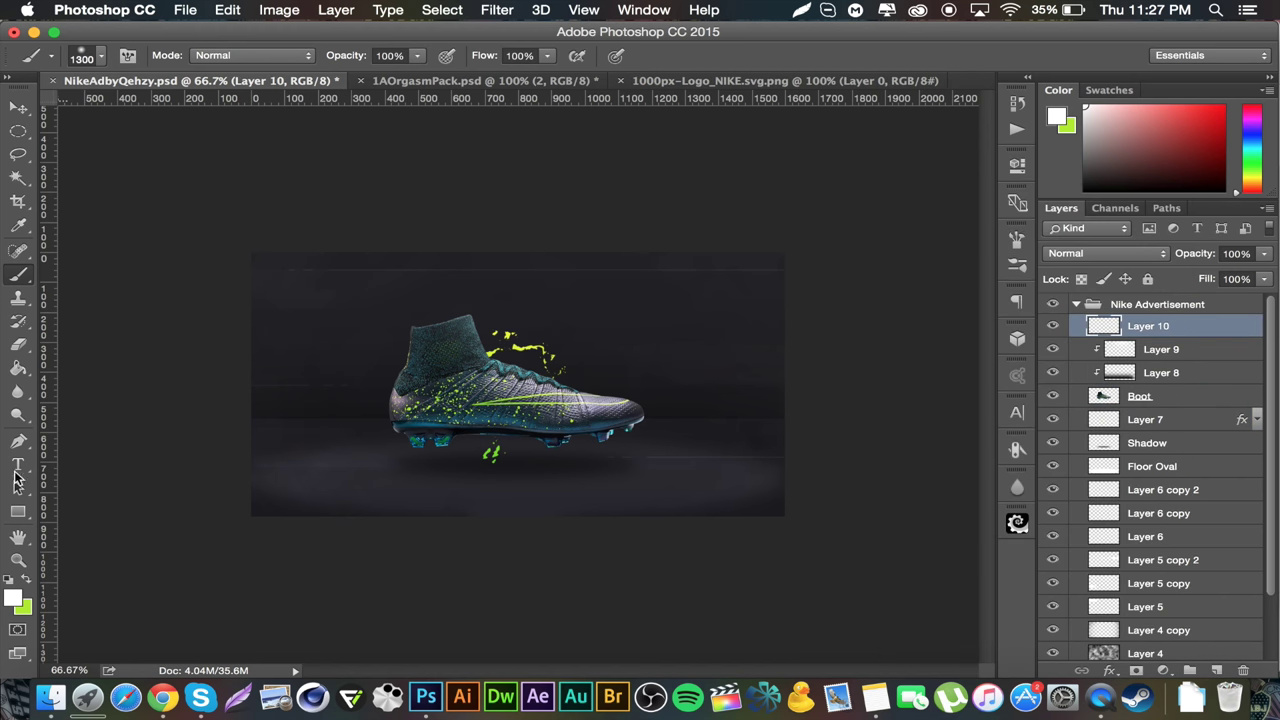
pyautogui.press('x')
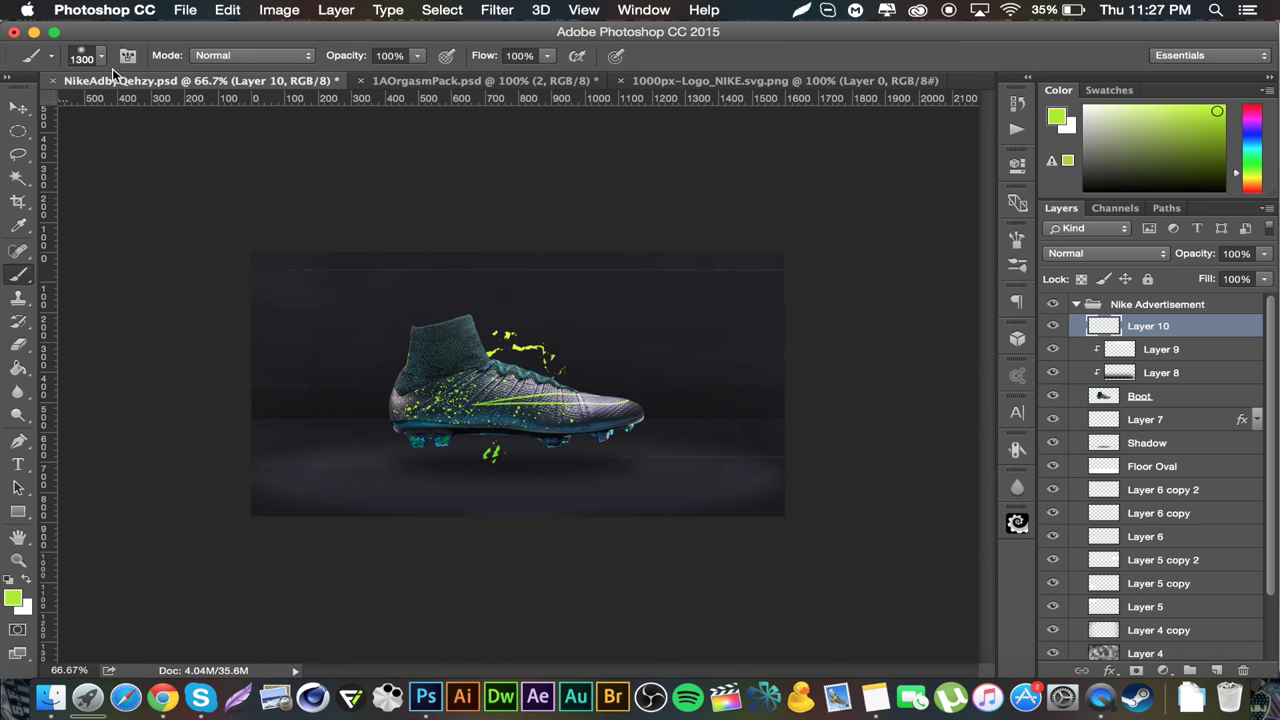
# Choose the 5000 px splatter brush tip with the vertical streak and set its size to 476 px.
pyautogui.rightClick(235, 260)
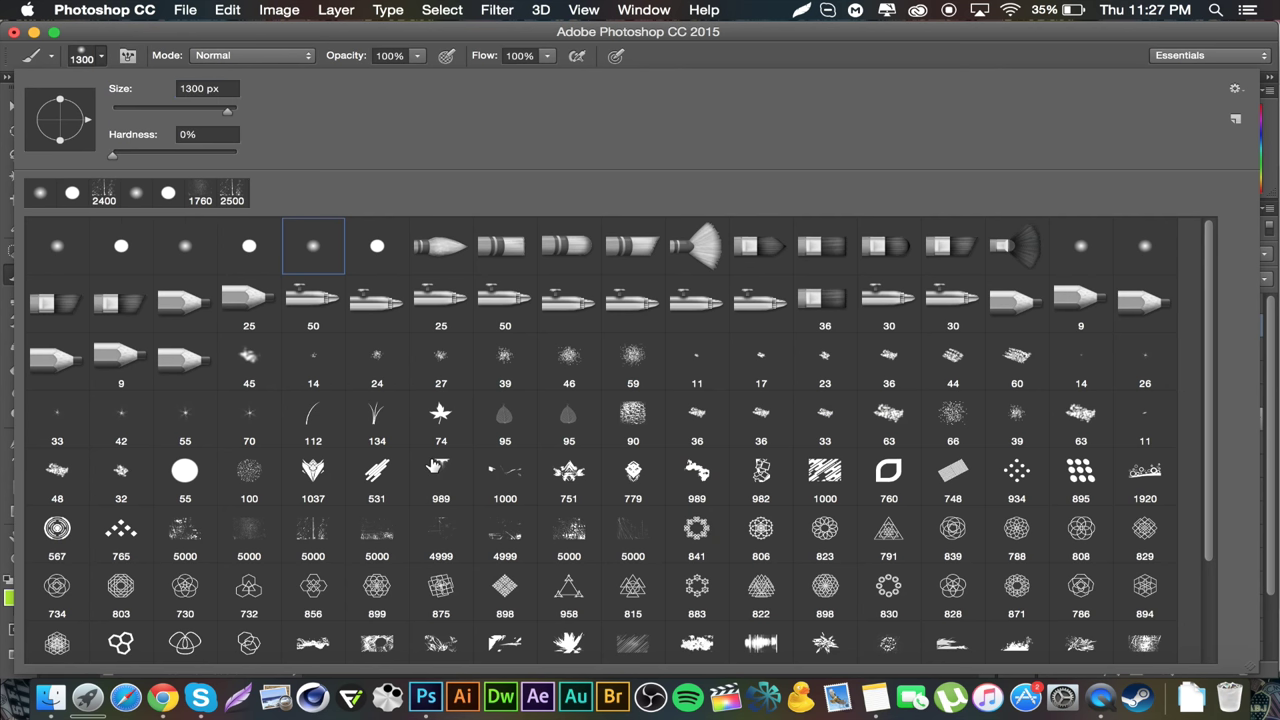
pyautogui.scroll(-1, 480, 470)
pyautogui.scroll(-1, 325, 524)
pyautogui.click(322, 500)
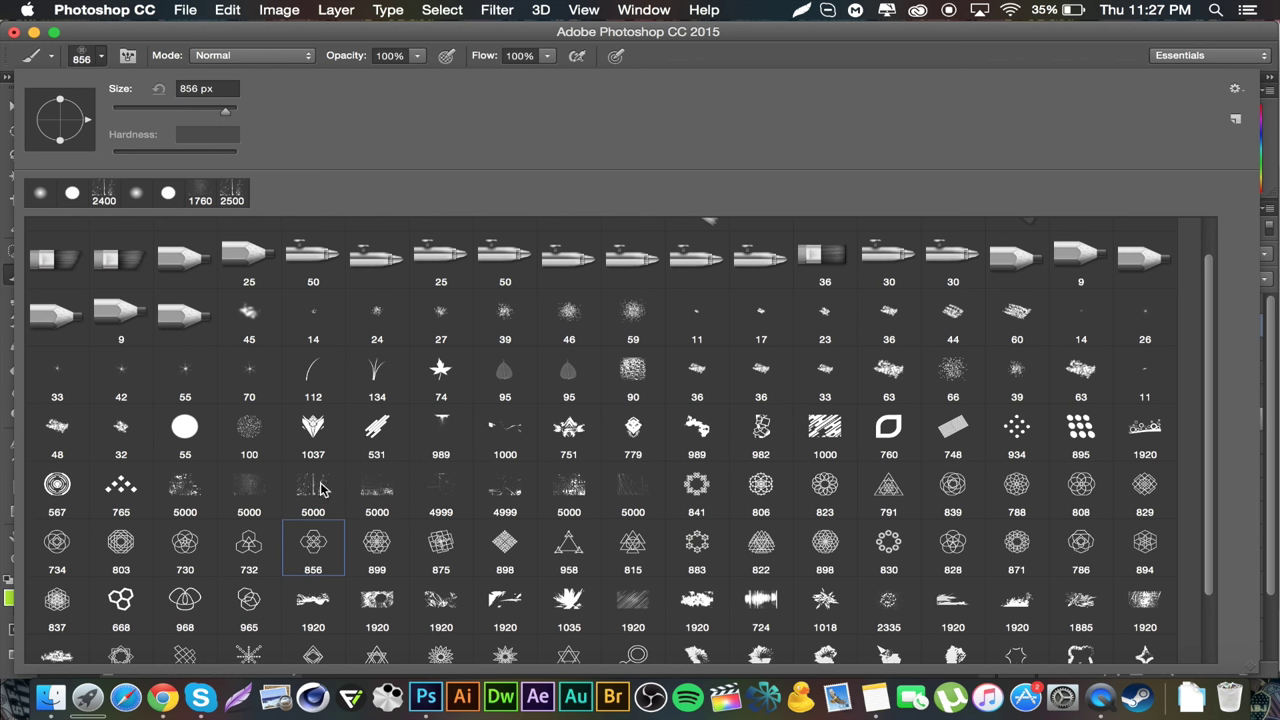
pyautogui.write('476')
pyautogui.press('Return')
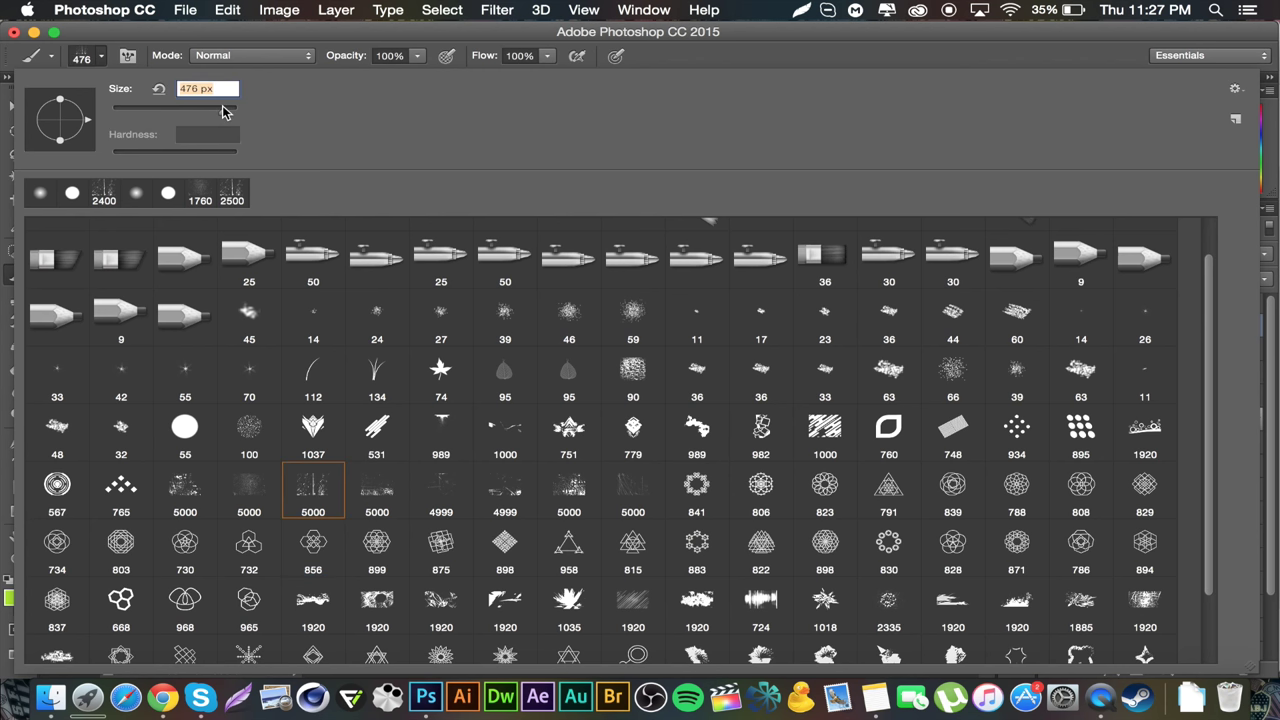
pyautogui.click(340, 50)
# Enlarge the splatter brush to 1900 px and stamp green splatter across the boot, undoing the first stamp and placing it again slightly shifted.
pyautogui.moveTo(520, 360)
pyautogui.mouseDown()
pyautogui.moveTo(480, 420)
pyautogui.moveTo(450, 425)
pyautogui.mouseUp()
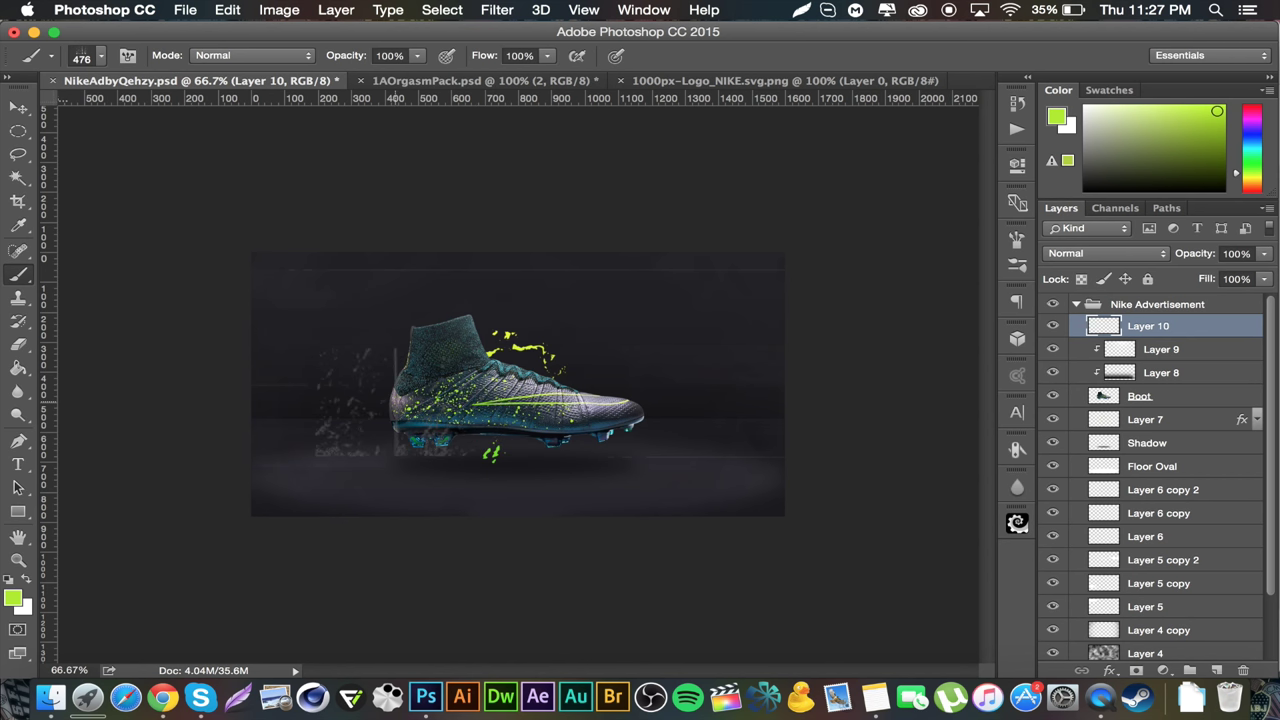
pyautogui.press(']')
pyautogui.press(']')
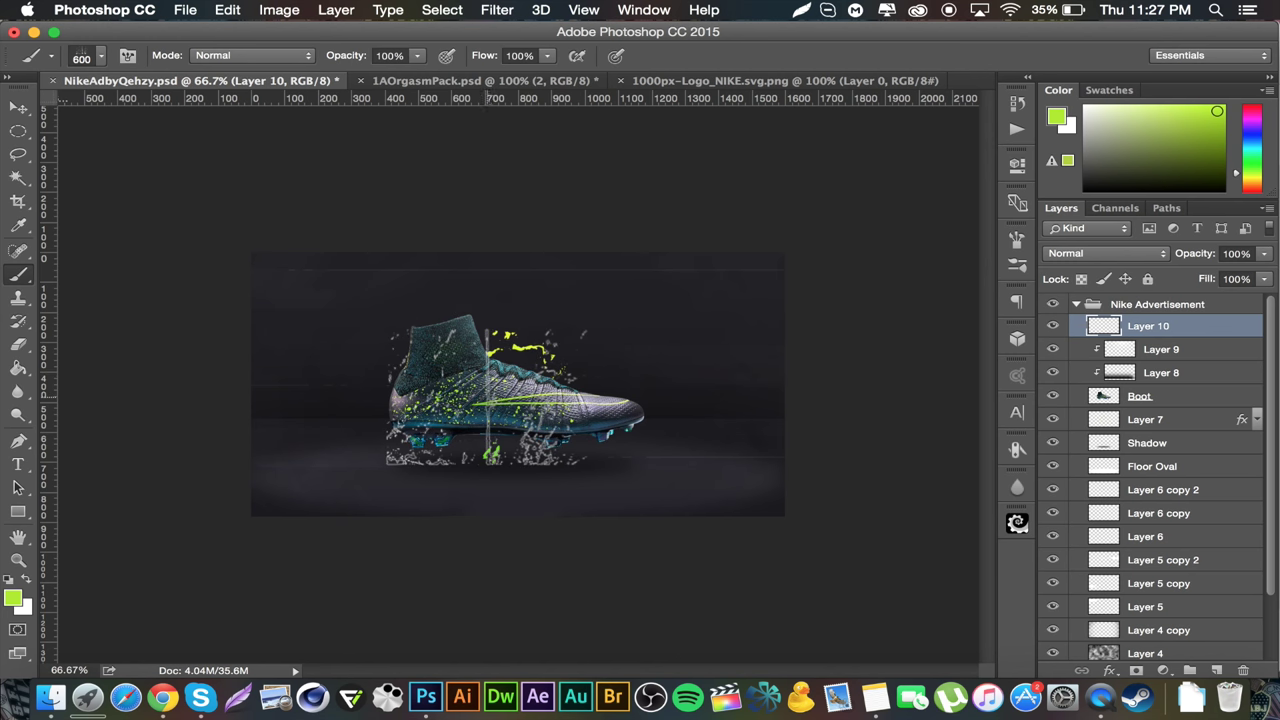
pyautogui.press(']')
pyautogui.press(']')
pyautogui.press(']')
pyautogui.press(']')
pyautogui.press(']')
pyautogui.press(']')
pyautogui.press(']')
pyautogui.press(']')
pyautogui.press(']')
pyautogui.press(']')
pyautogui.press(']')
pyautogui.press(']')
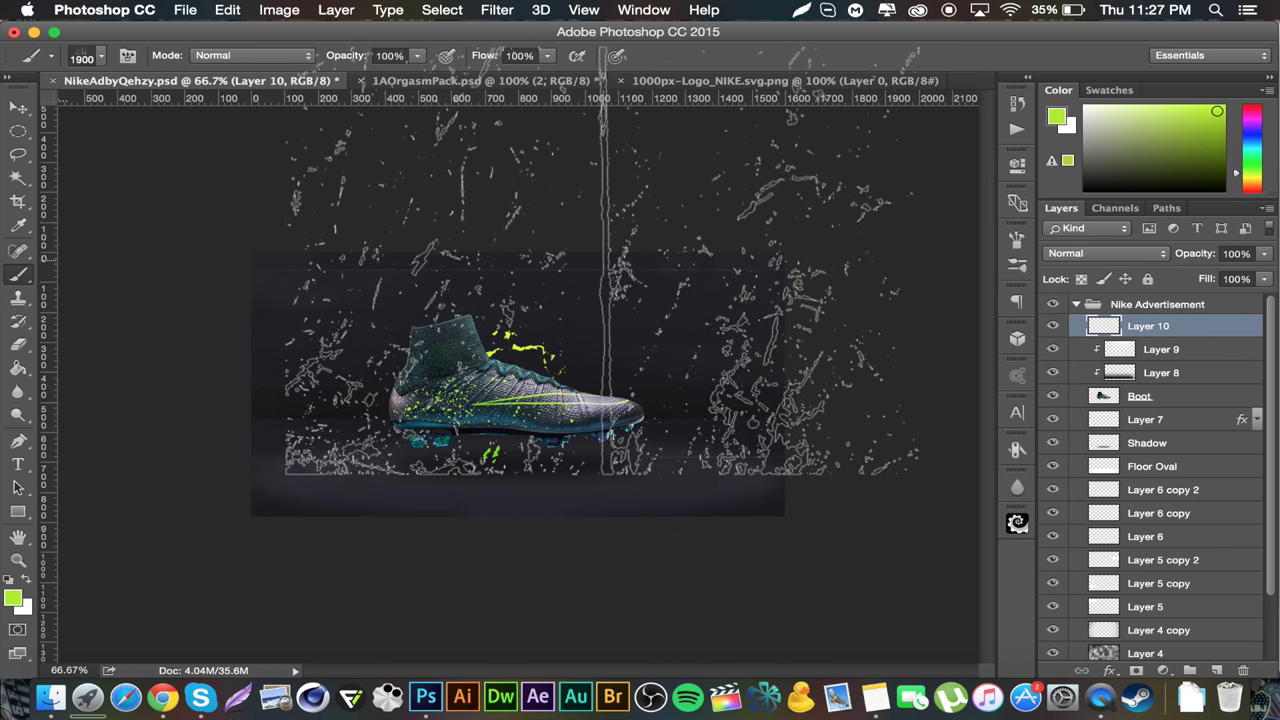
pyautogui.click(601, 292)
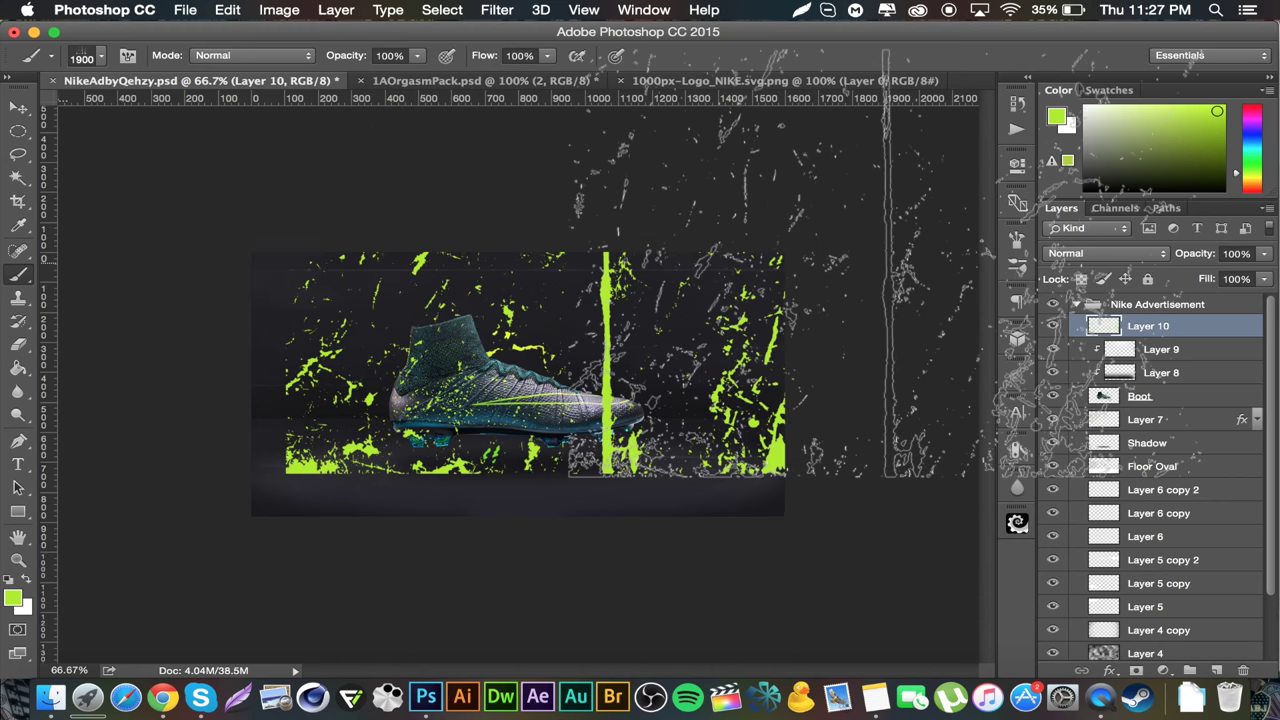
pyautogui.press('super+z')
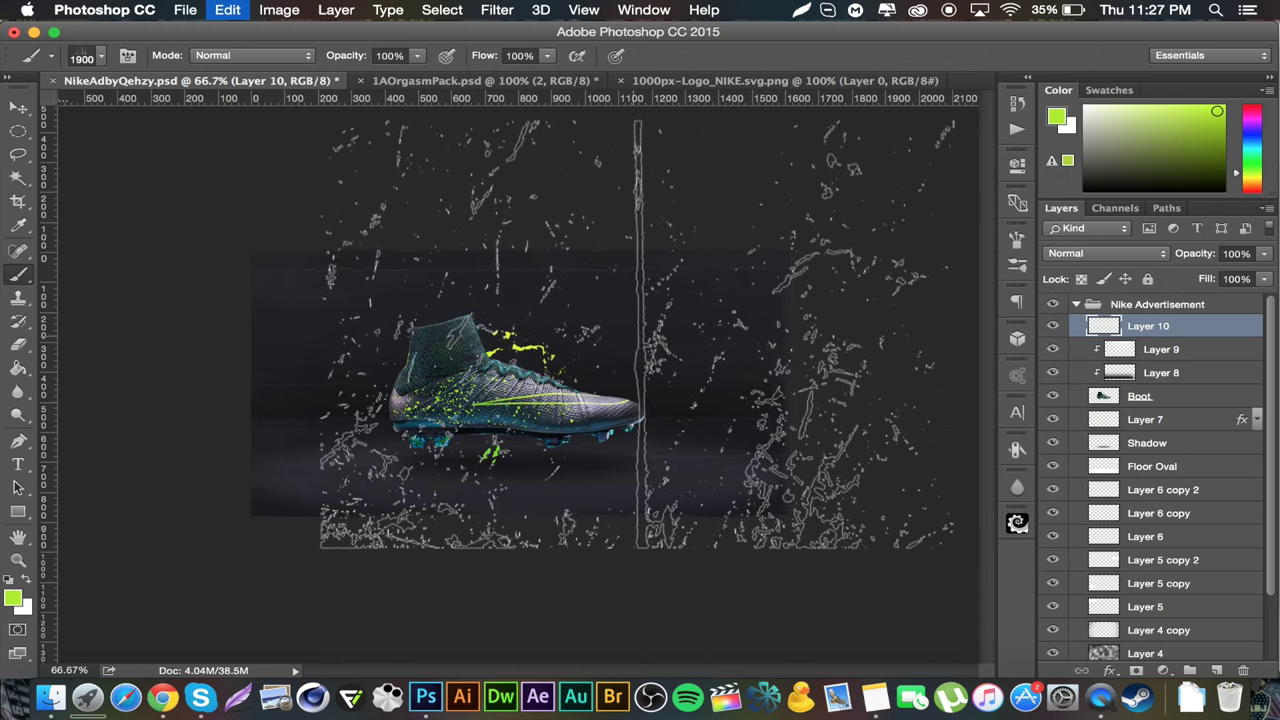
pyautogui.click(628, 300)
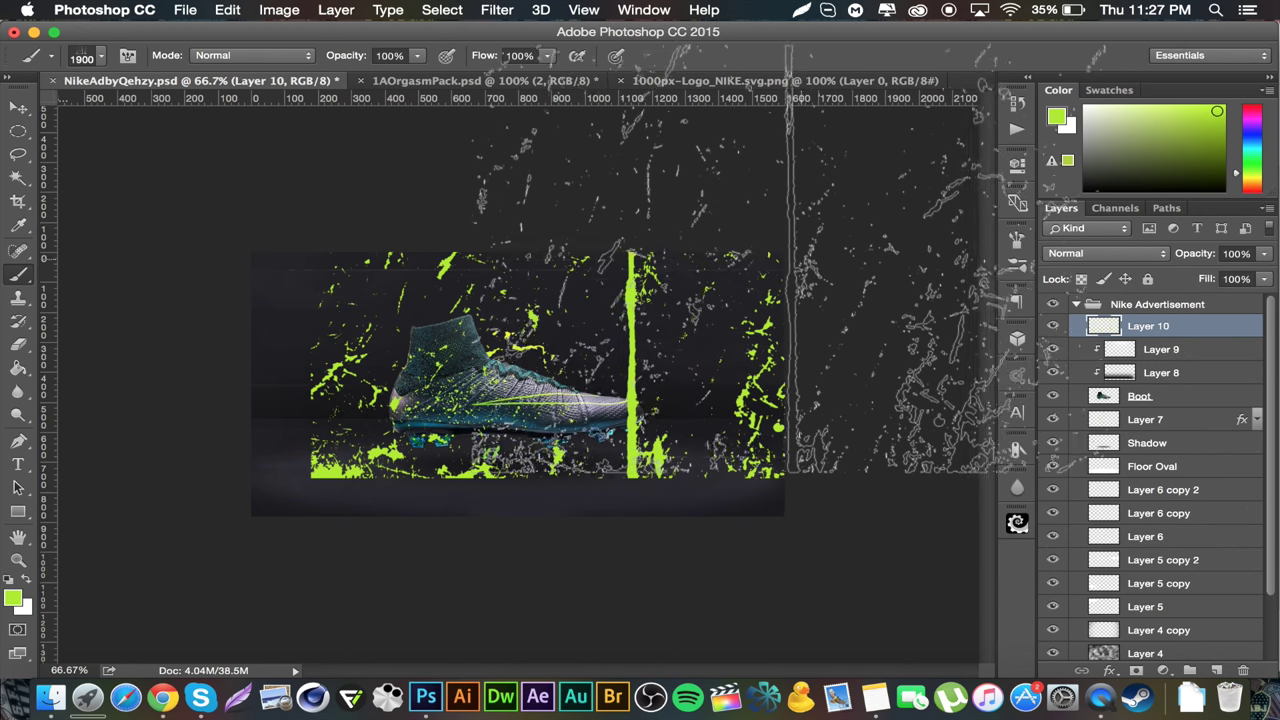
# Erase the excess green splatter with a 500 px eraser, leaving only a small splash behind the boot's heel.
pyautogui.press('e')
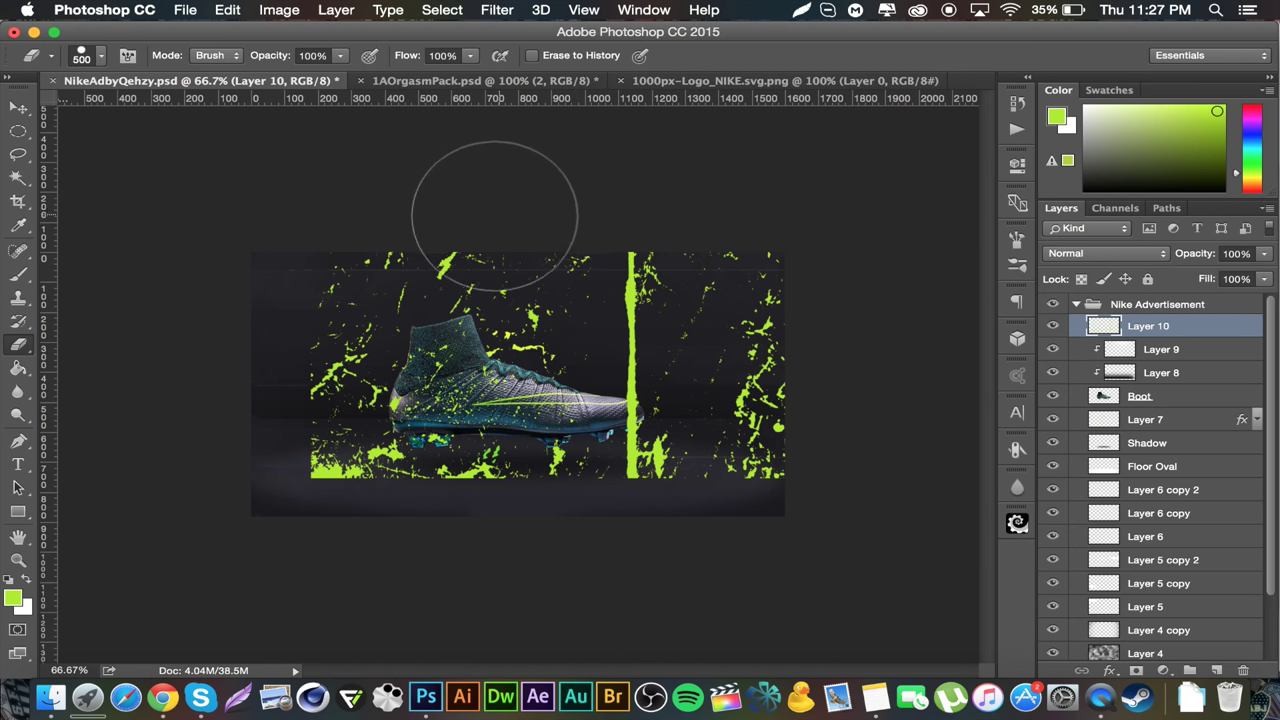
pyautogui.moveTo(510, 290)
pyautogui.mouseDown()
pyautogui.moveTo(540, 430)
pyautogui.moveTo(470, 470)
pyautogui.moveTo(520, 490)
pyautogui.moveTo(787, 305)
pyautogui.moveTo(686, 286)
pyautogui.moveTo(690, 400)
pyautogui.mouseUp()
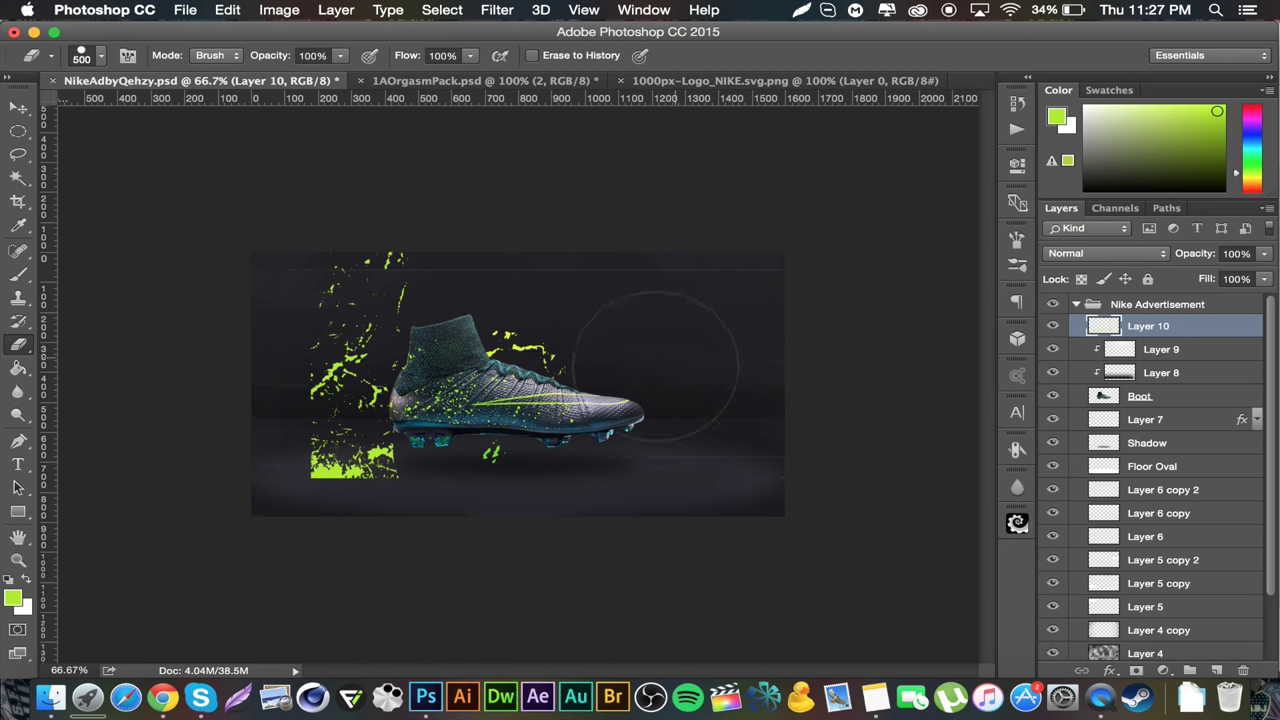
pyautogui.moveTo(502, 500)
pyautogui.mouseDown()
pyautogui.moveTo(414, 506)
pyautogui.moveTo(377, 529)
pyautogui.moveTo(223, 408)
pyautogui.moveTo(320, 229)
pyautogui.moveTo(394, 254)
pyautogui.moveTo(309, 251)
pyautogui.moveTo(289, 319)
pyautogui.moveTo(294, 303)
pyautogui.moveTo(237, 400)
pyautogui.moveTo(270, 406)
pyautogui.moveTo(300, 300)
pyautogui.mouseUp()
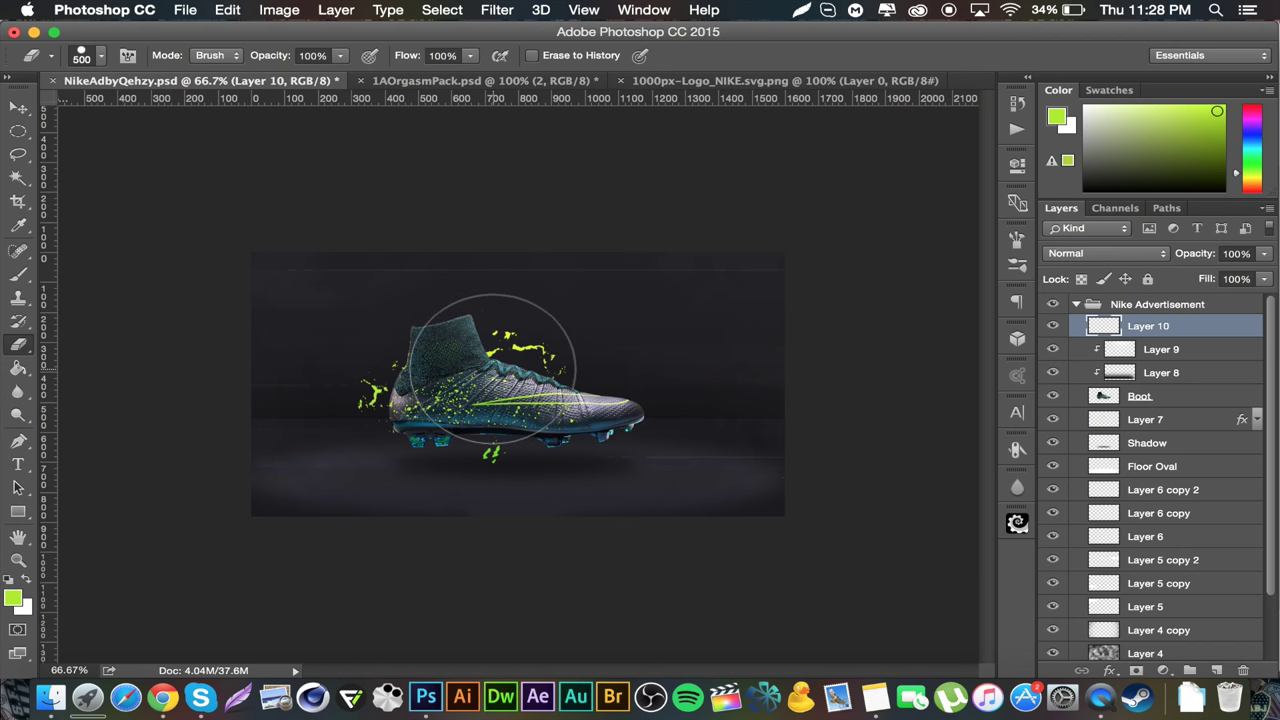
# Paste the copied Gradient Overlay style onto the heel splatter layer and collapse its effects list.
pyautogui.rightClick(1190, 326)
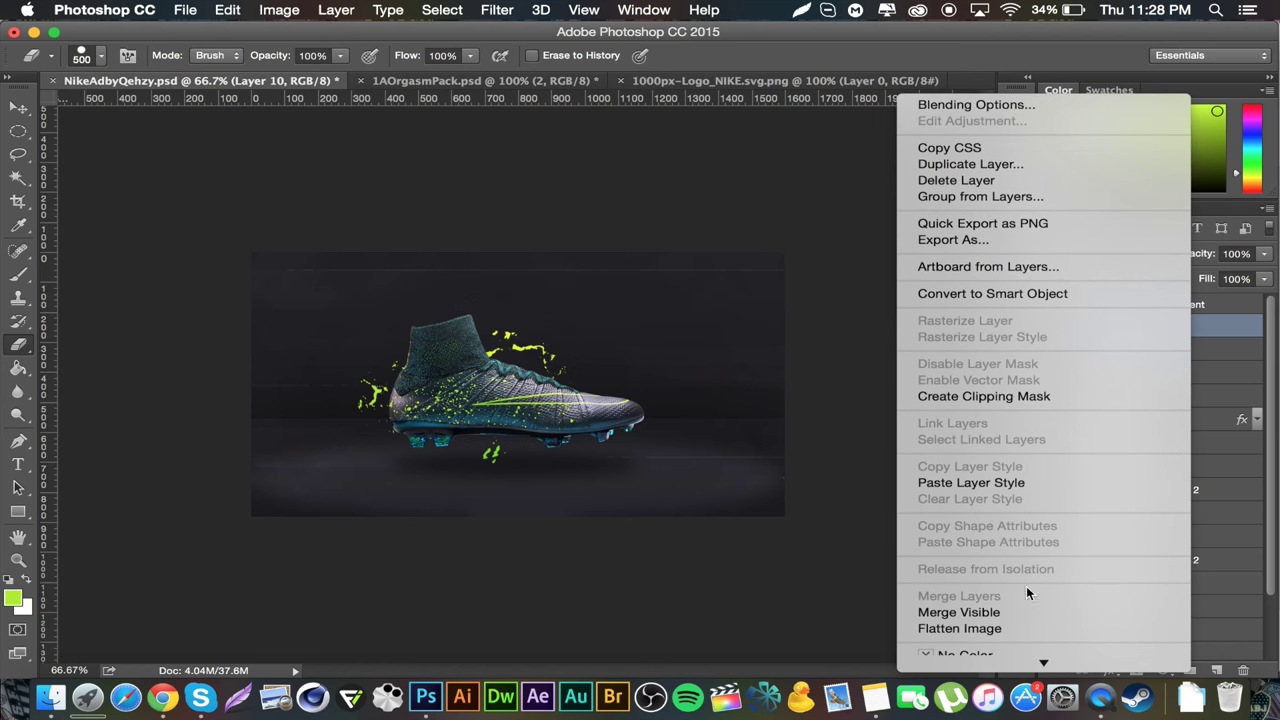
pyautogui.click(992, 482)
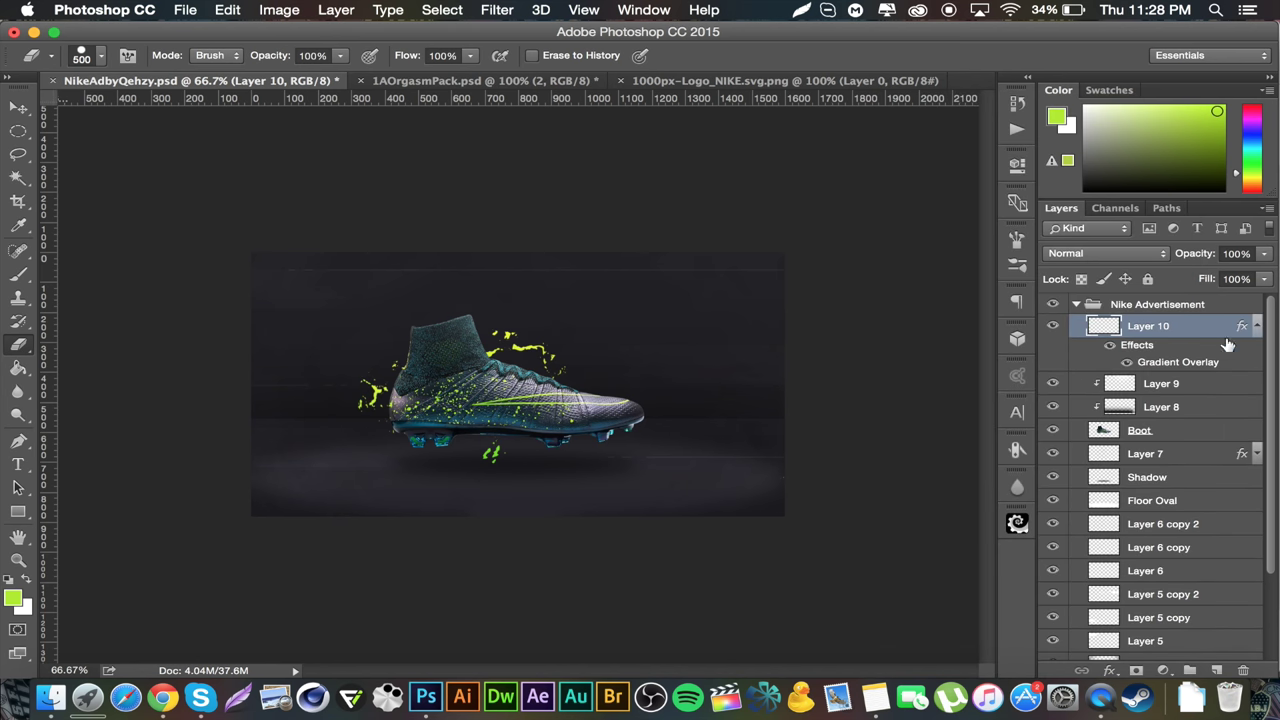
pyautogui.click(1258, 326)
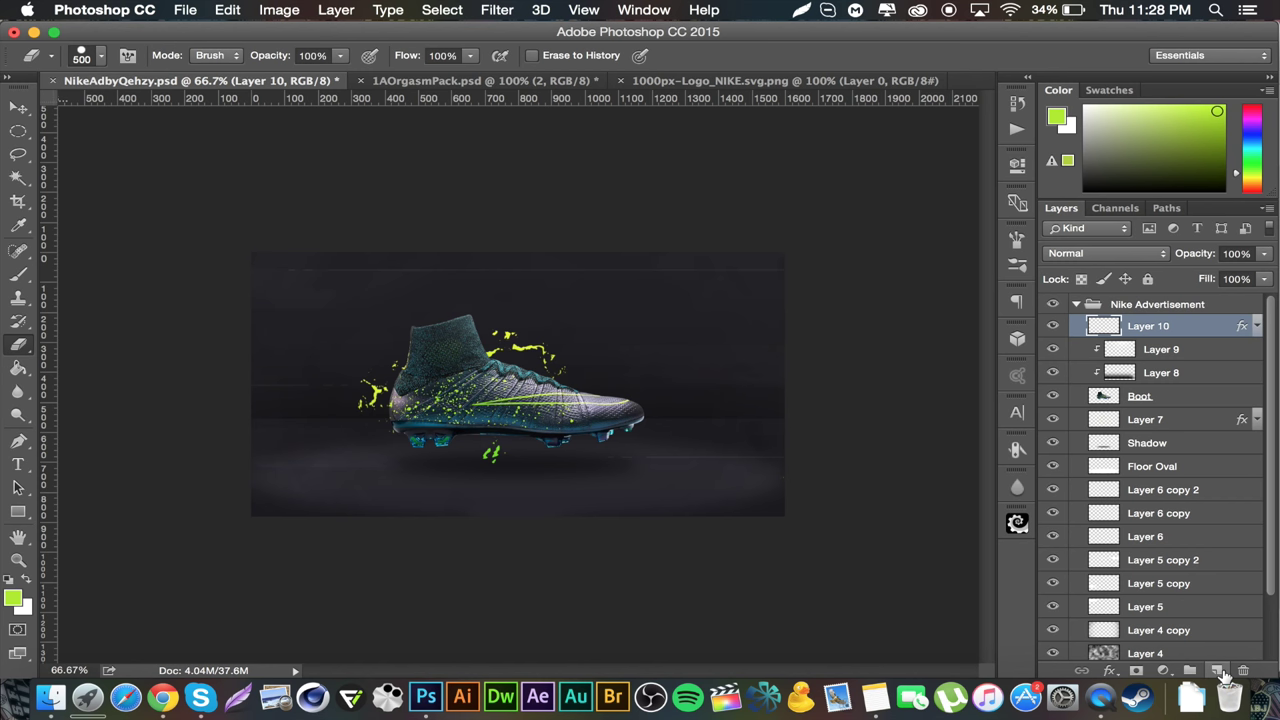
# Stamp the 1900 px green splatter across the boot on a new layer, undoing the first stamp and placing it again lower.
pyautogui.click(1216, 670)
pyautogui.click(12, 276)
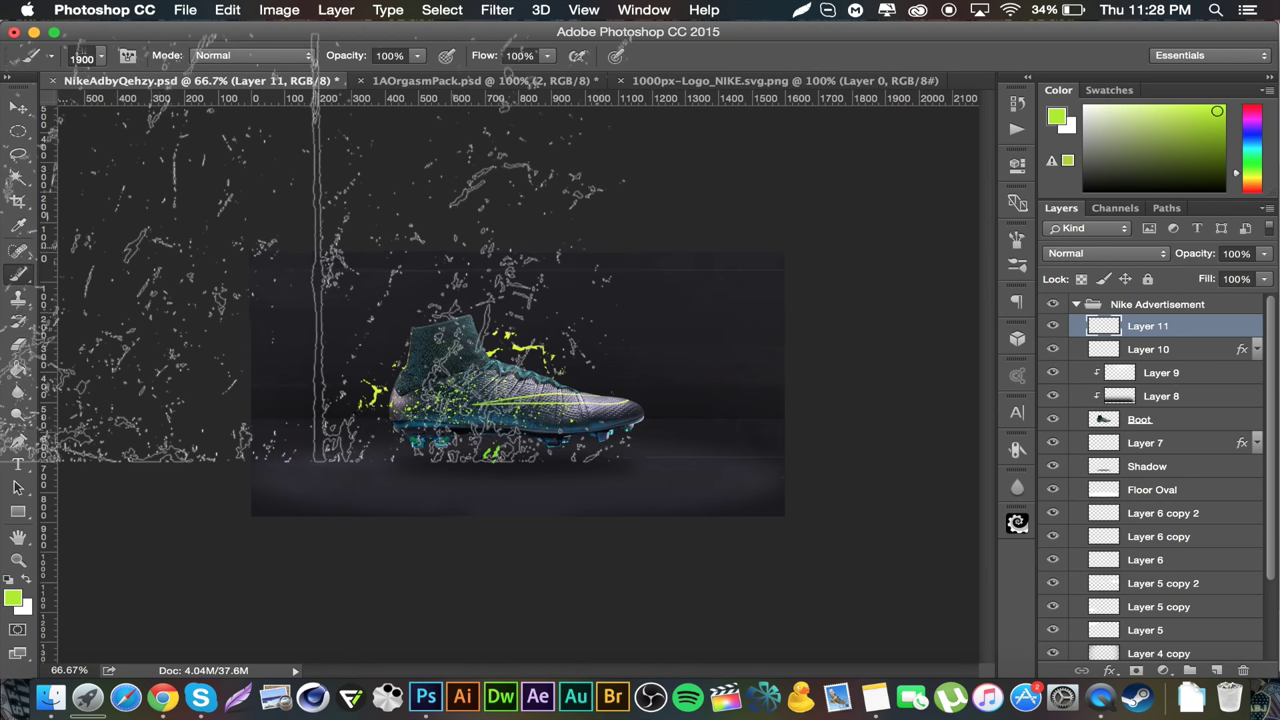
pyautogui.click(340, 285)
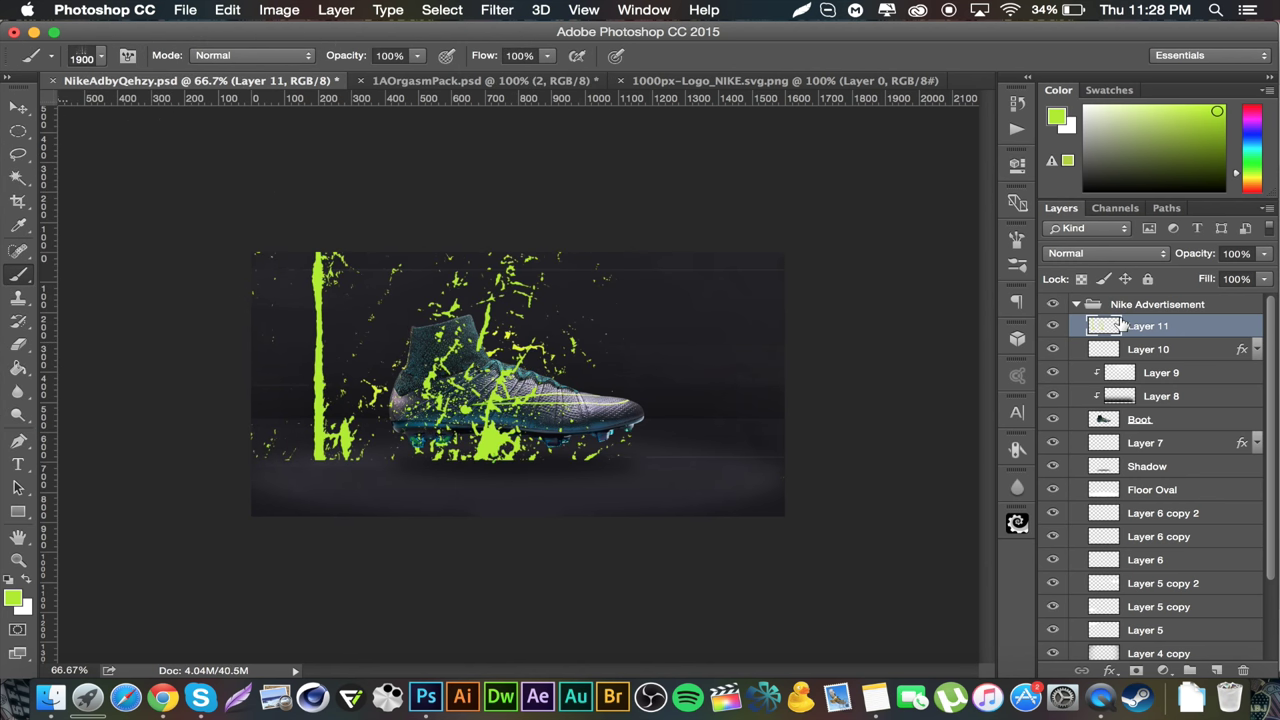
pyautogui.press('super+z')
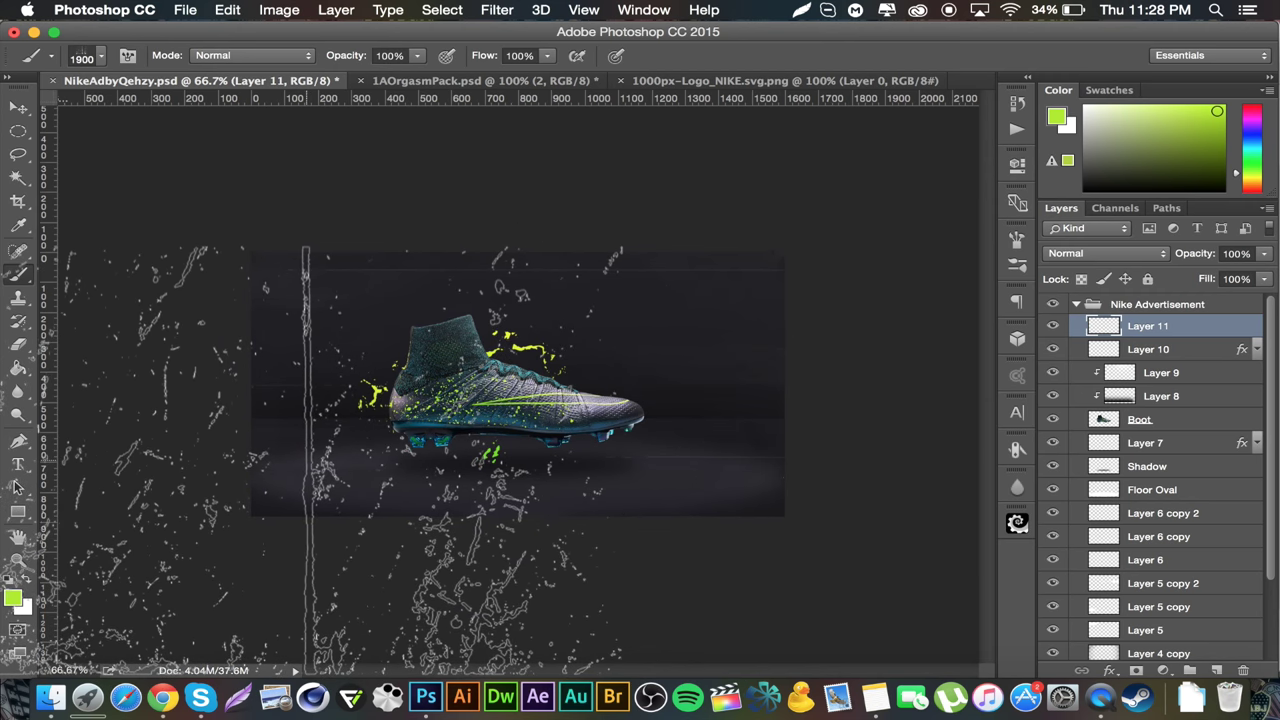
pyautogui.click(340, 465)
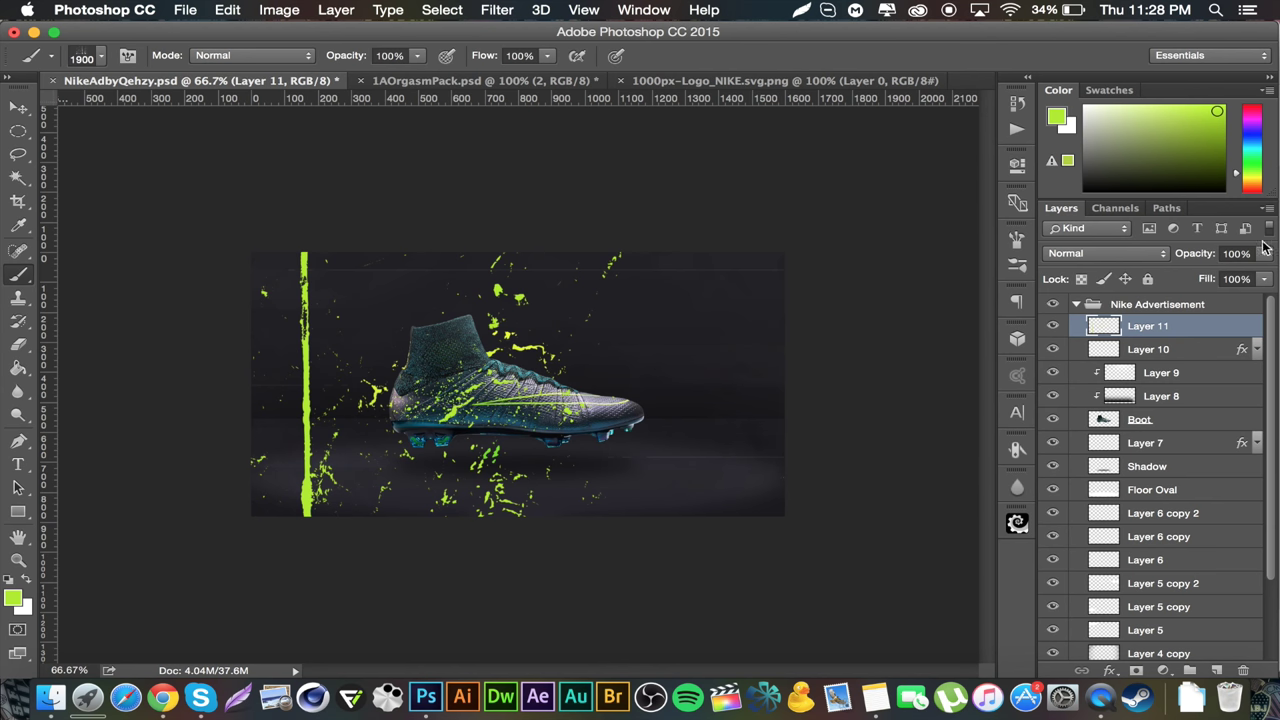
# Erase the vertical streak and the outlying splatter with the 500 px eraser, keeping only the splashes over the boot.
pyautogui.click(18, 343)
pyautogui.moveTo(305, 240)
pyautogui.mouseDown()
pyautogui.moveTo(308, 313)
pyautogui.moveTo(333, 465)
pyautogui.mouseUp()
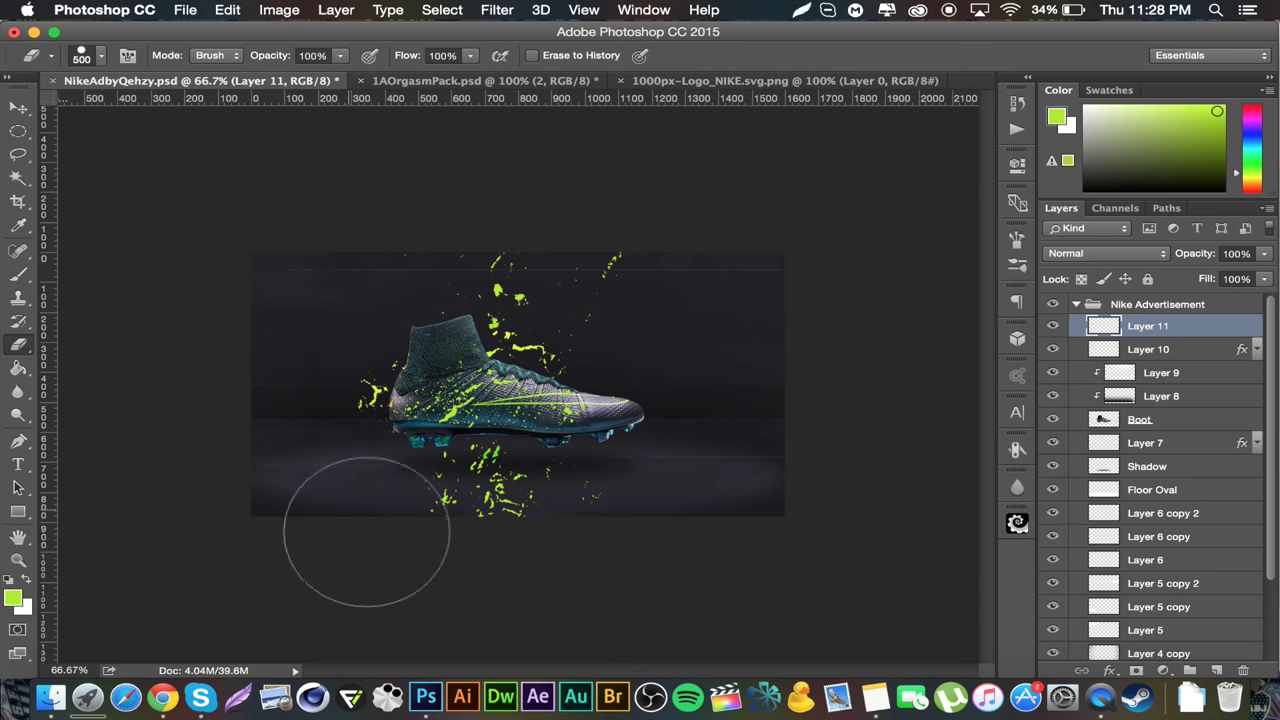
pyautogui.moveTo(357, 529)
pyautogui.mouseDown()
pyautogui.moveTo(491, 540)
pyautogui.moveTo(566, 517)
pyautogui.moveTo(527, 497)
pyautogui.moveTo(465, 522)
pyautogui.moveTo(495, 531)
pyautogui.moveTo(636, 412)
pyautogui.moveTo(657, 232)
pyautogui.moveTo(413, 248)
pyautogui.moveTo(527, 275)
pyautogui.moveTo(583, 306)
pyautogui.mouseUp()
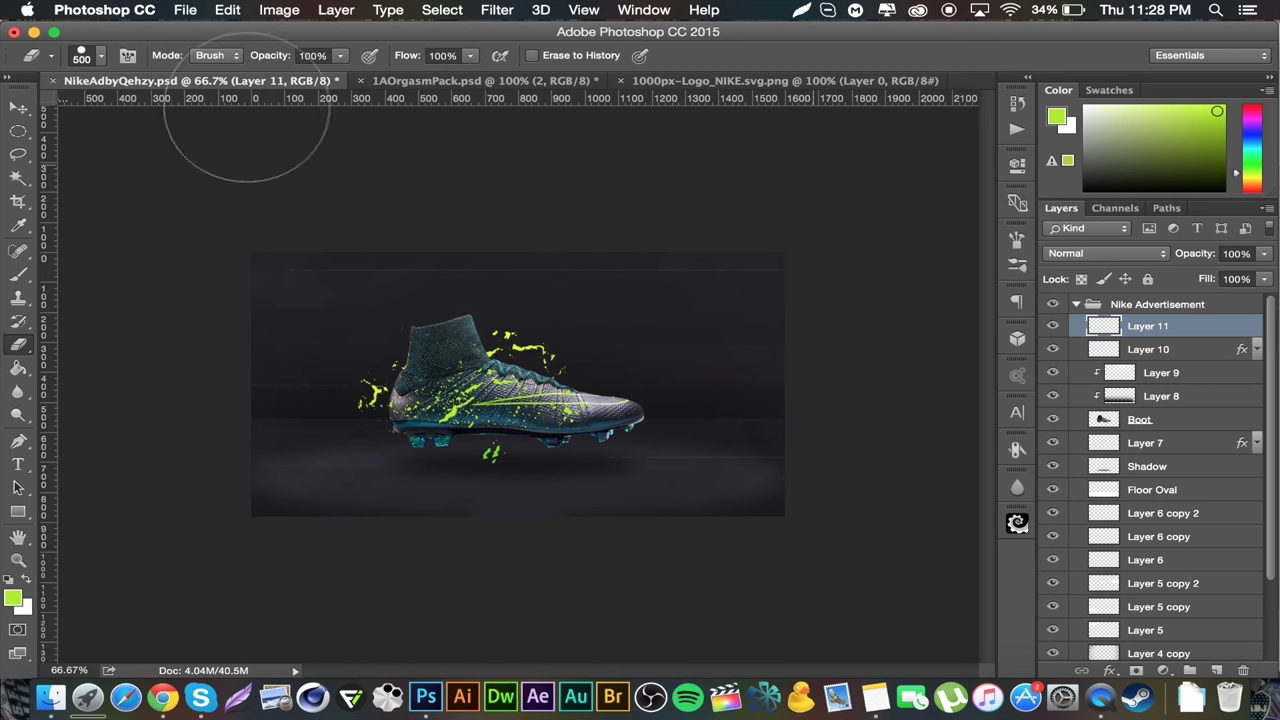
# Paste the copied Gradient Overlay style onto the new boot splatter layer.
pyautogui.click(30, 107)
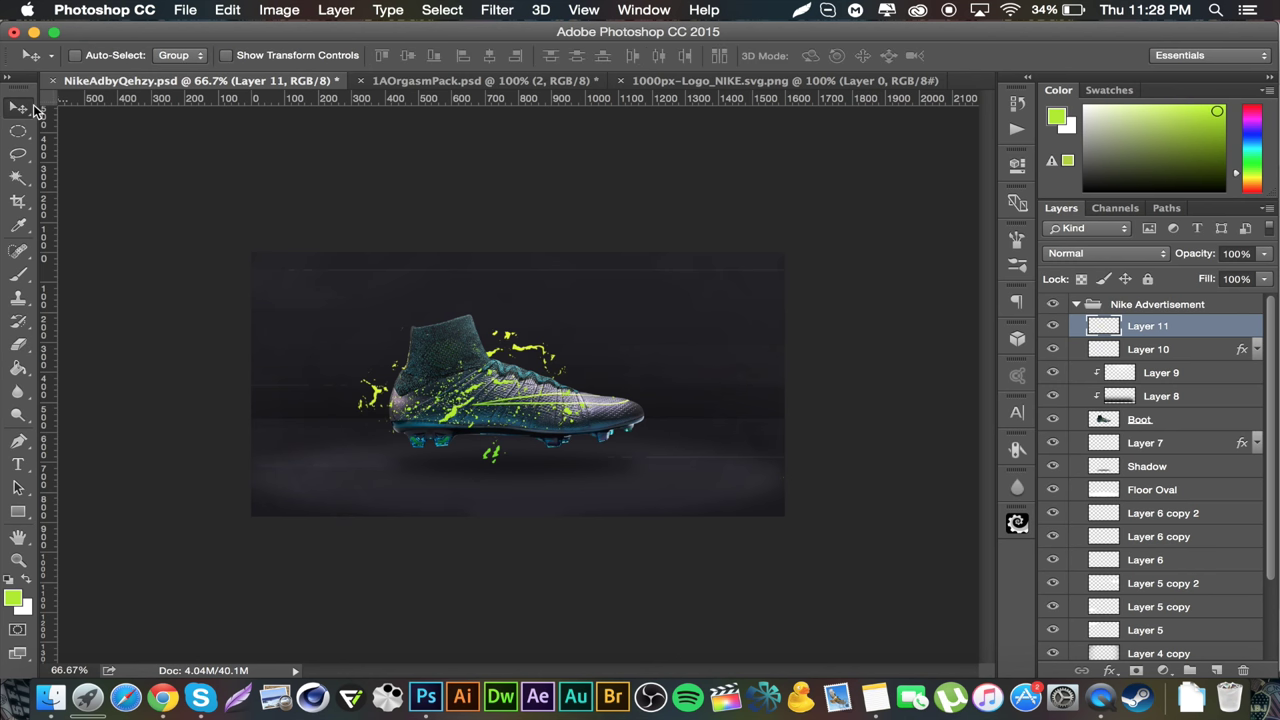
pyautogui.doubleClick(1195, 328)
pyautogui.press('Escape')
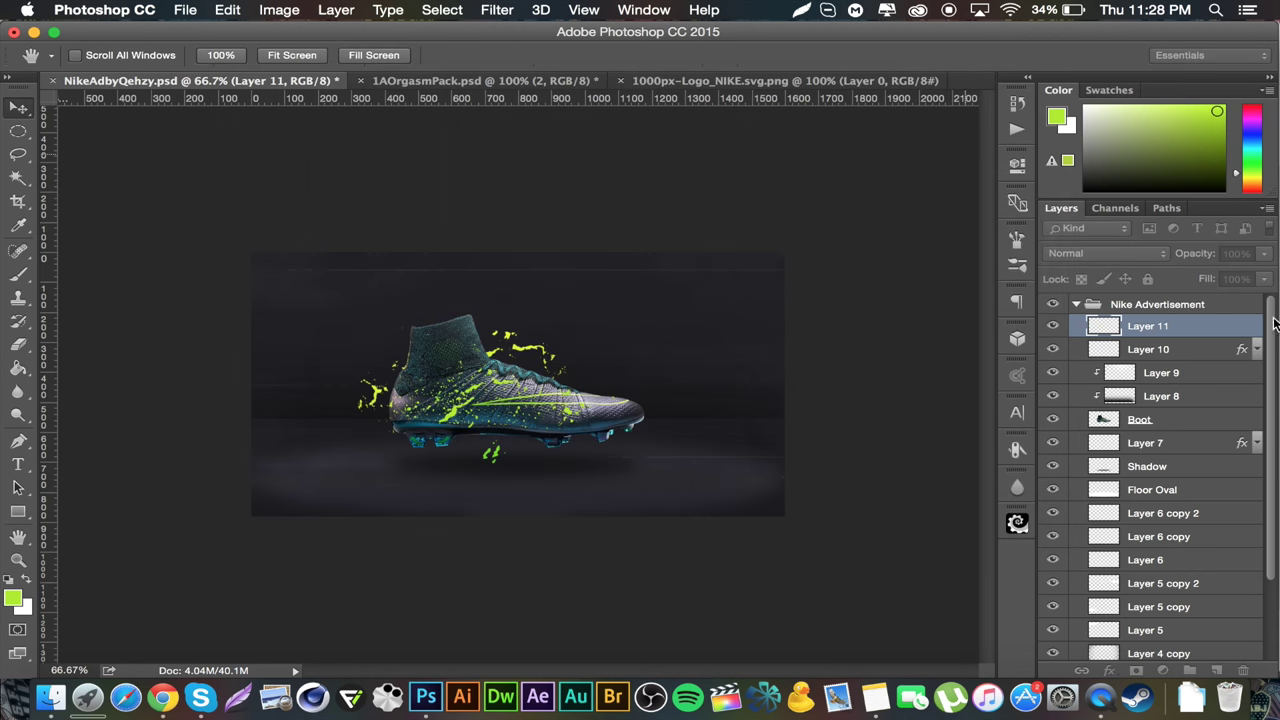
pyautogui.rightClick(1204, 331)
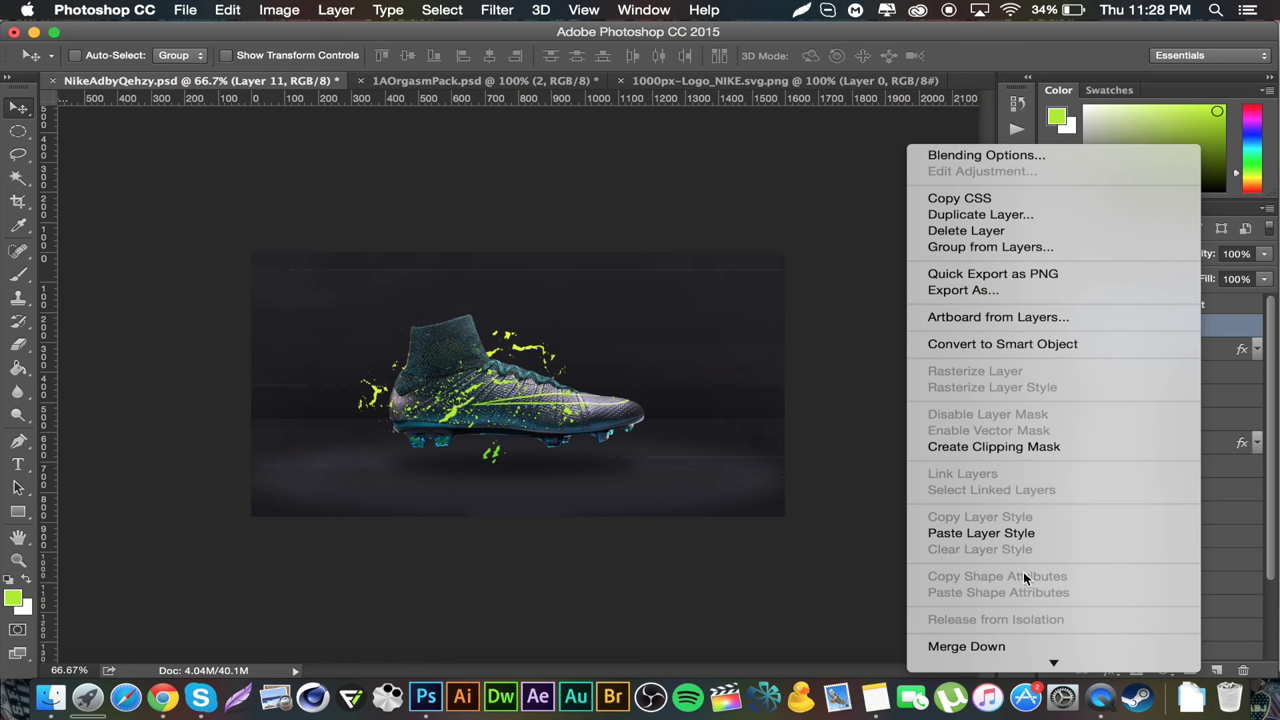
pyautogui.click(1020, 533)
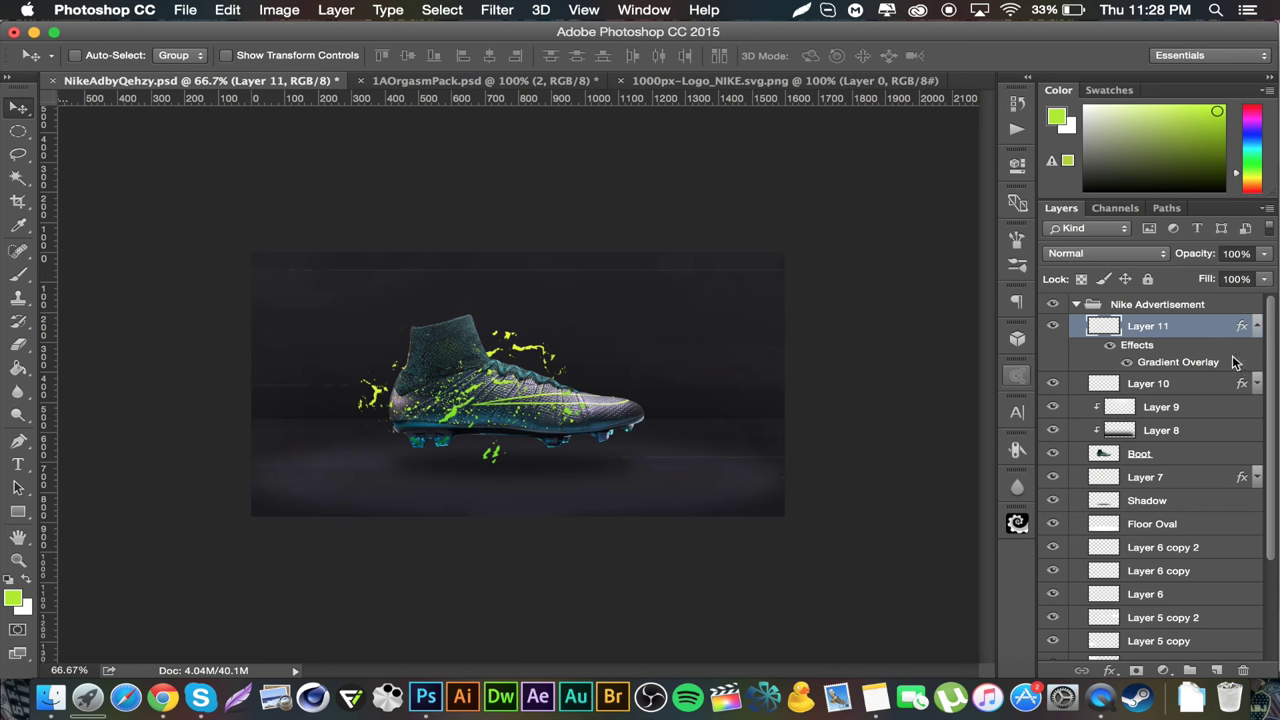
# Add a Multiply Drop Shadow to the boot splatter layer with 25% opacity, 18 px distance, 7% spread and 8 px size.
pyautogui.doubleClick(1205, 333)
pyautogui.moveTo(617, 55); pyautogui.dragTo(992, 66)
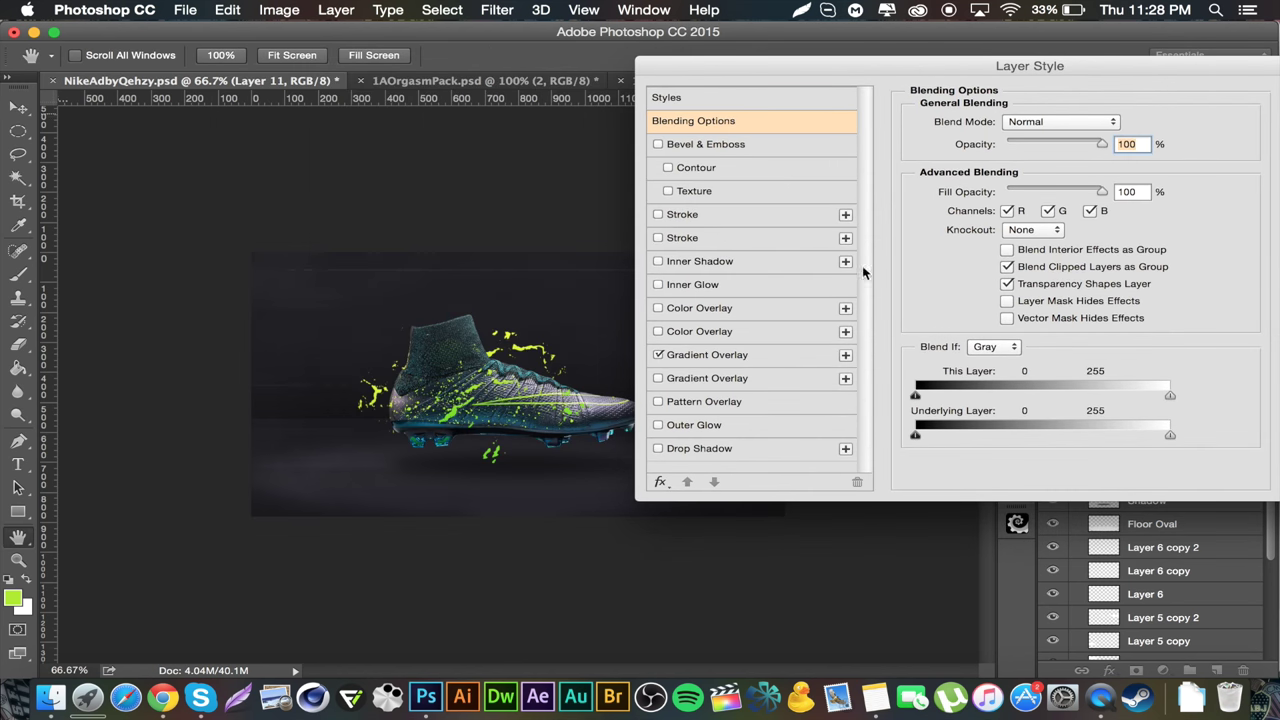
pyautogui.click(709, 449)
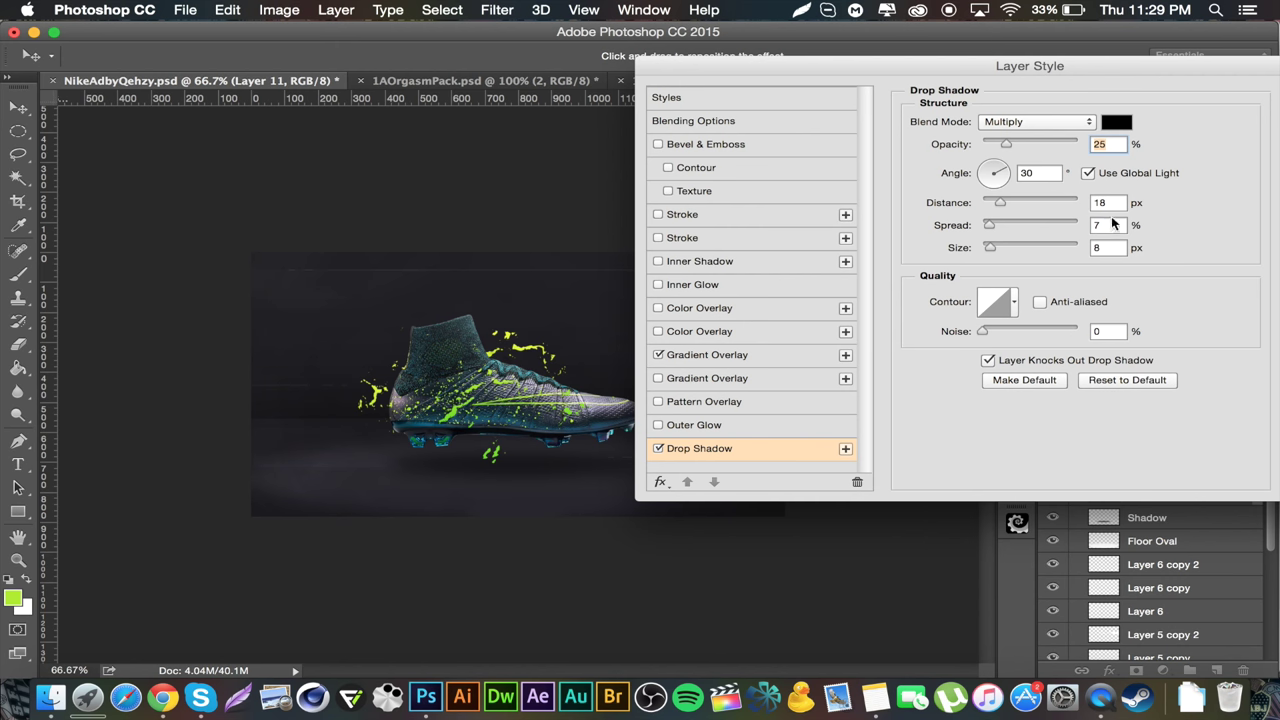
pyautogui.press('Return')
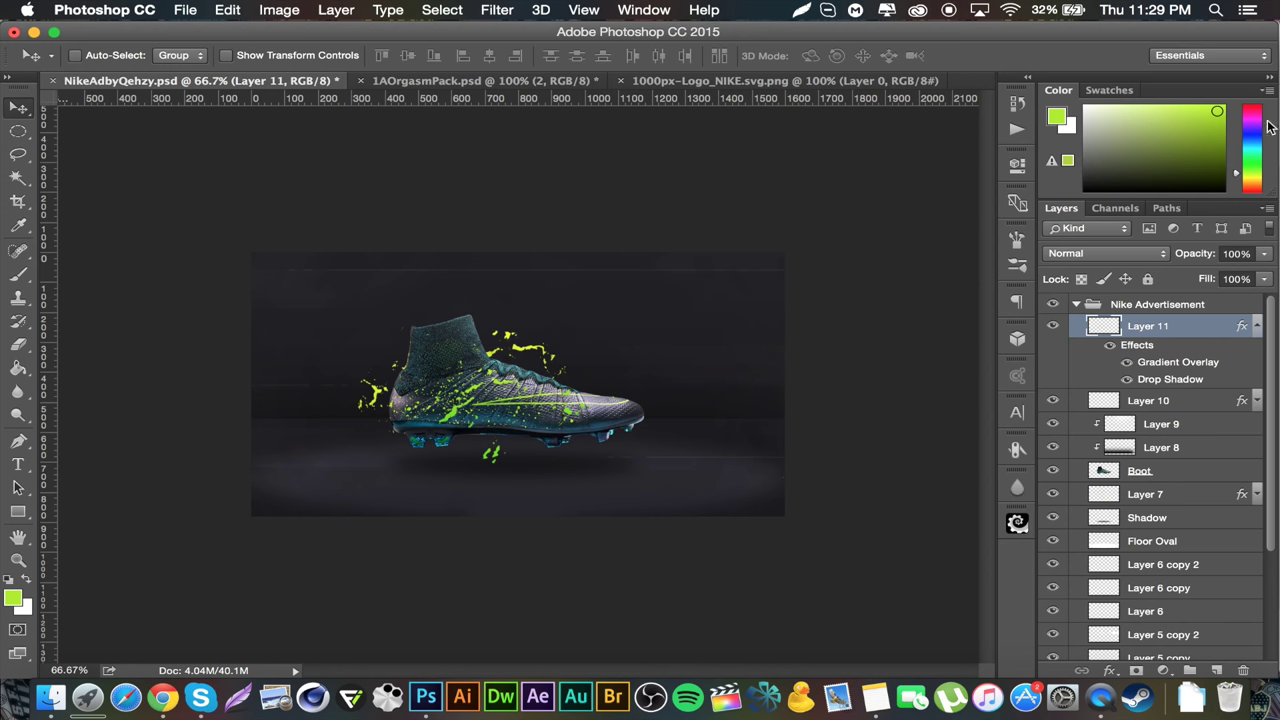
# Rasterize the boot splatter's layer style and apply the Spherize filter at 100% in Normal mode.
pyautogui.rightClick(1201, 333)
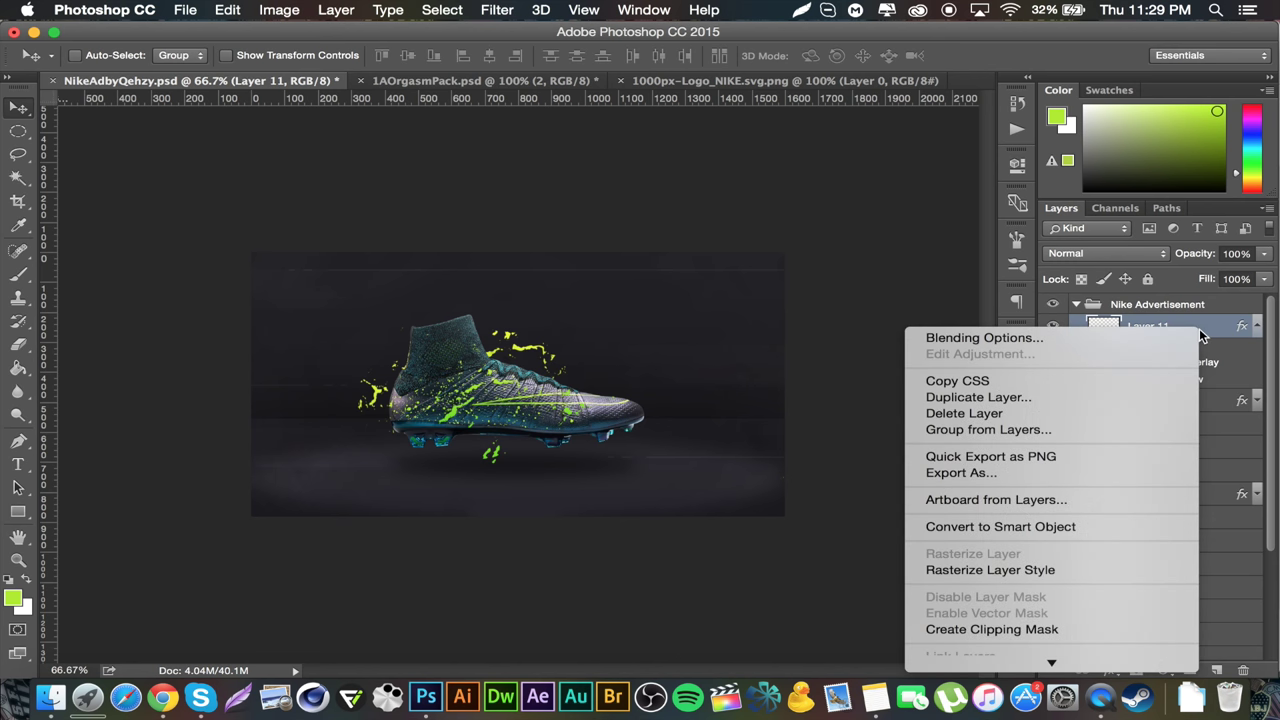
pyautogui.click(1067, 570)
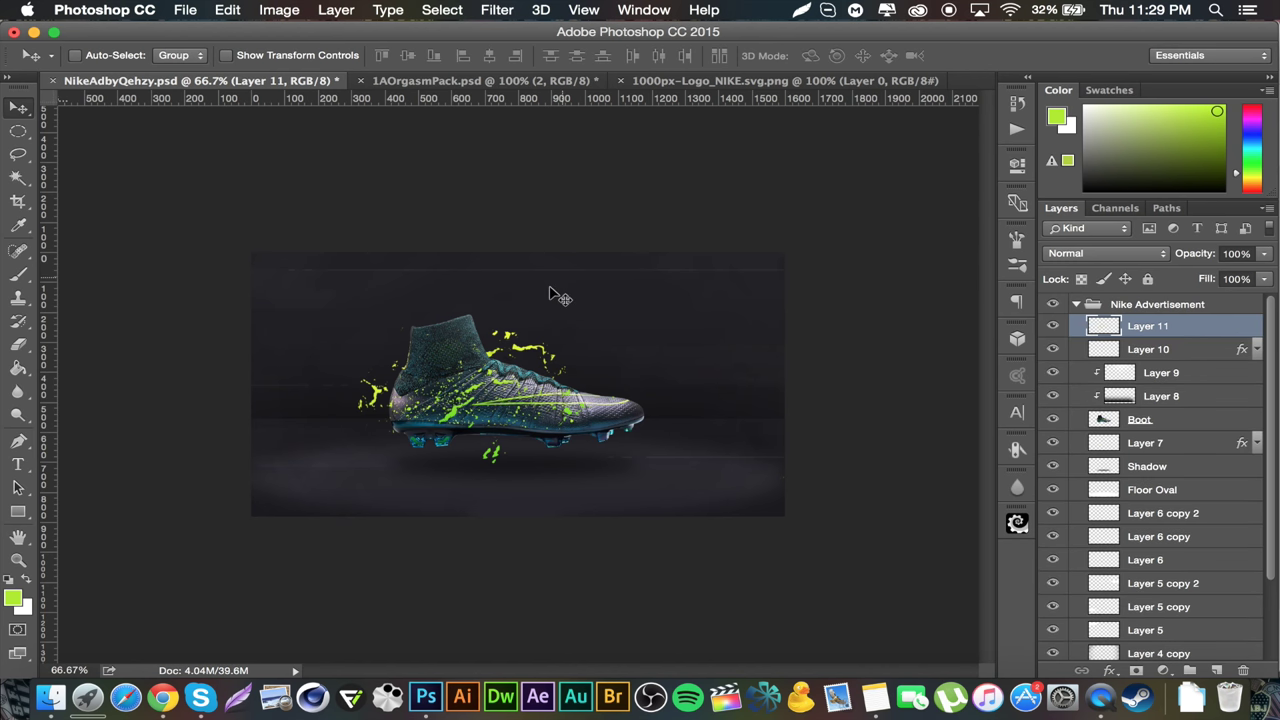
pyautogui.click(497, 10)
pyautogui.moveTo(594, 266)
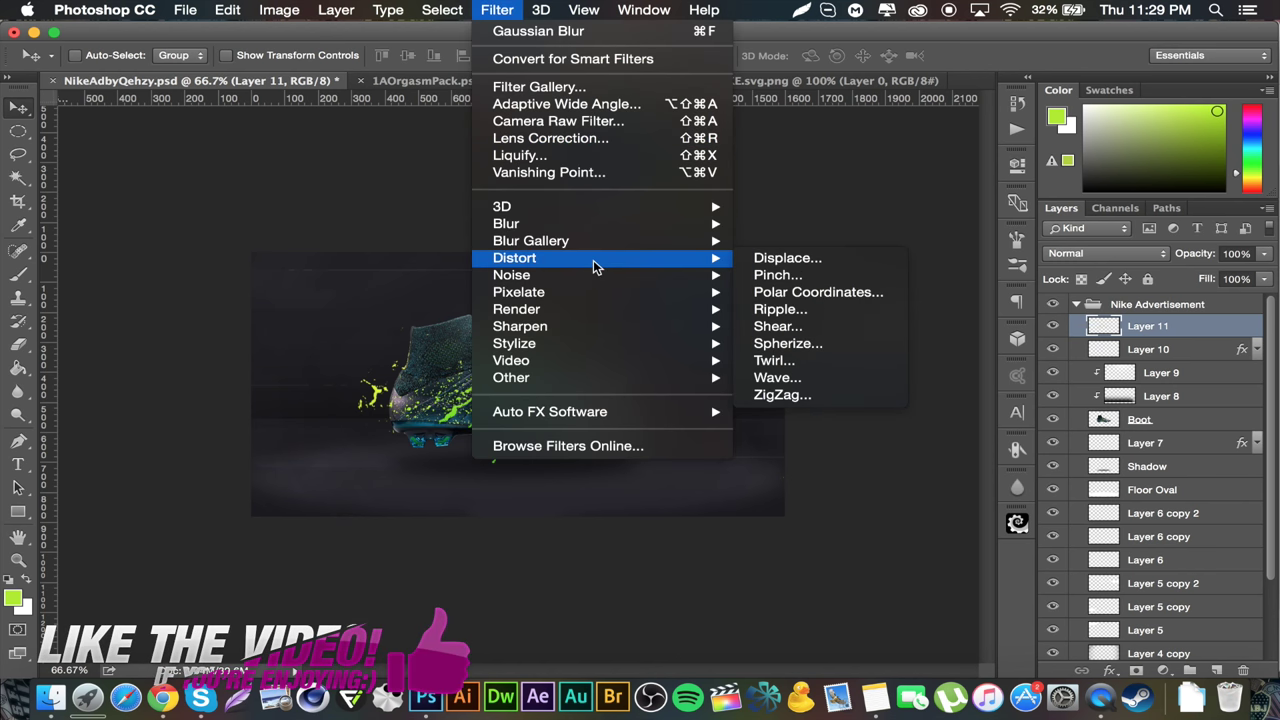
pyautogui.click(806, 346)
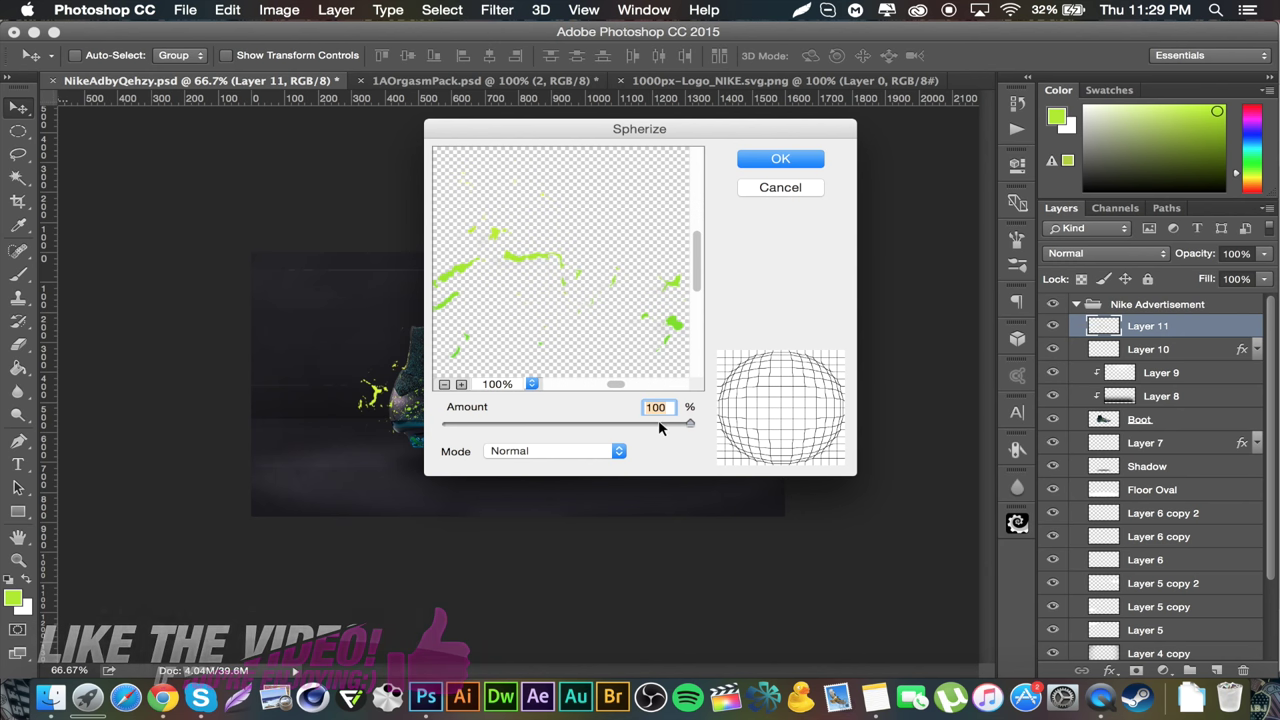
pyautogui.click(782, 160)
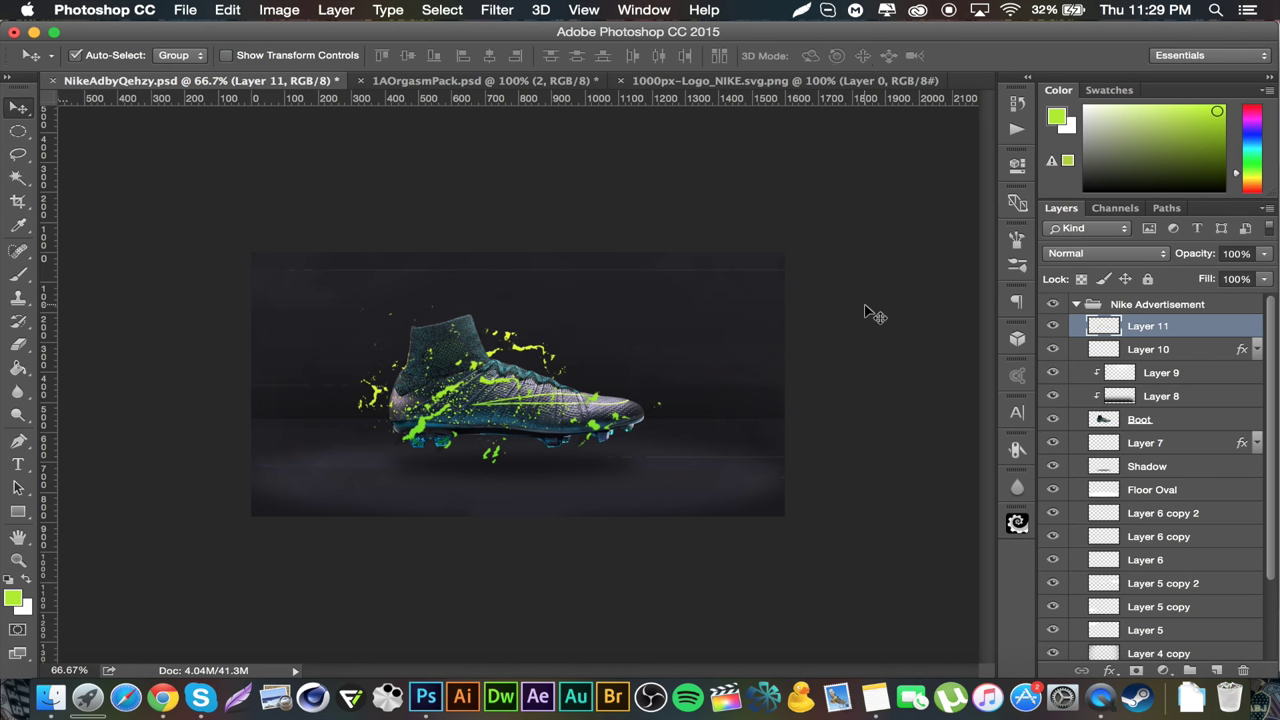
# Scale the spherized splatter down with Free Transform so it sits within the boot.
pyautogui.press('super+t')
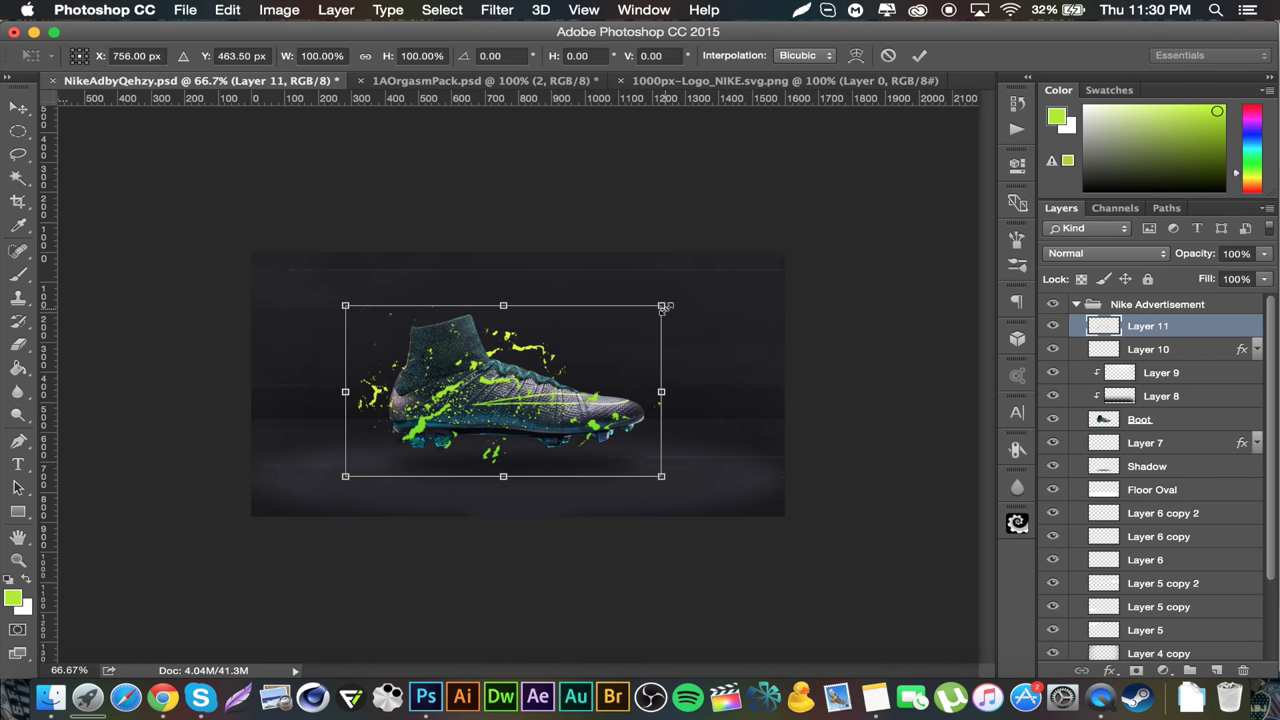
pyautogui.moveTo(662, 307); pyautogui.dragTo(609, 332)
pyautogui.press('Return')
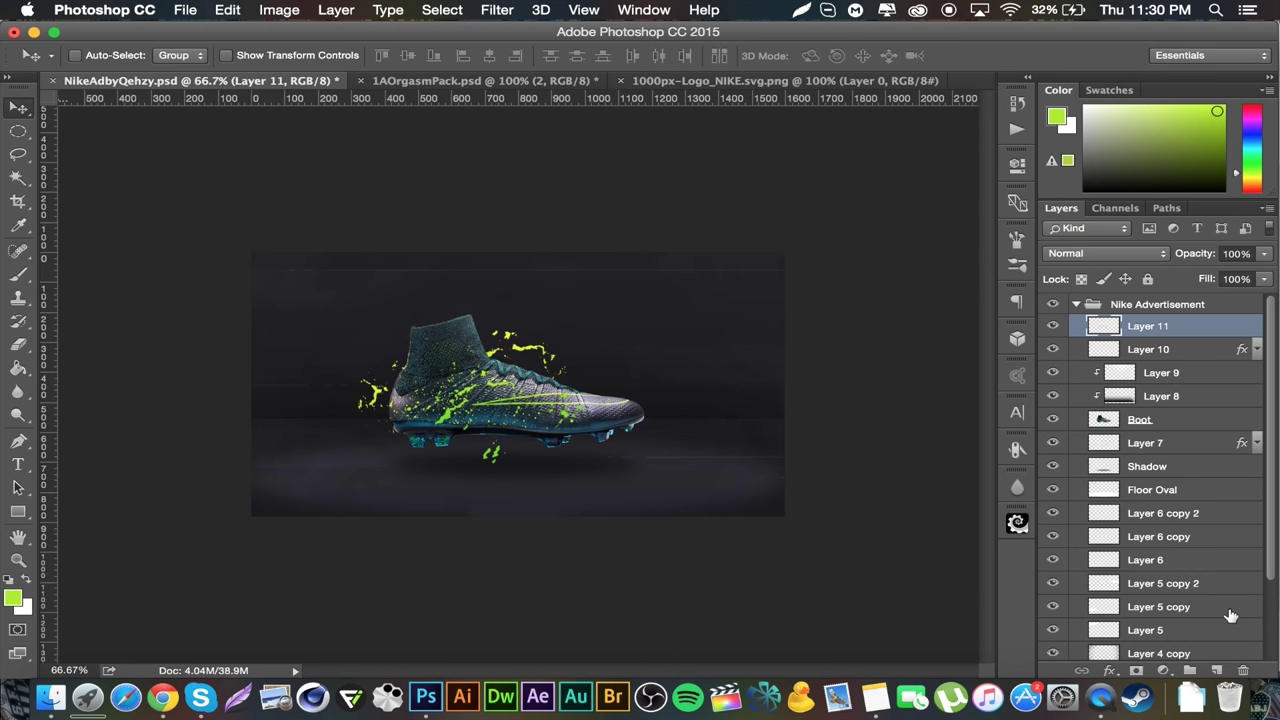
# Create a new layer and set up a white soft round brush with 0% hardness and a size of 444 px.
pyautogui.click(1222, 670)
pyautogui.click(18, 274)
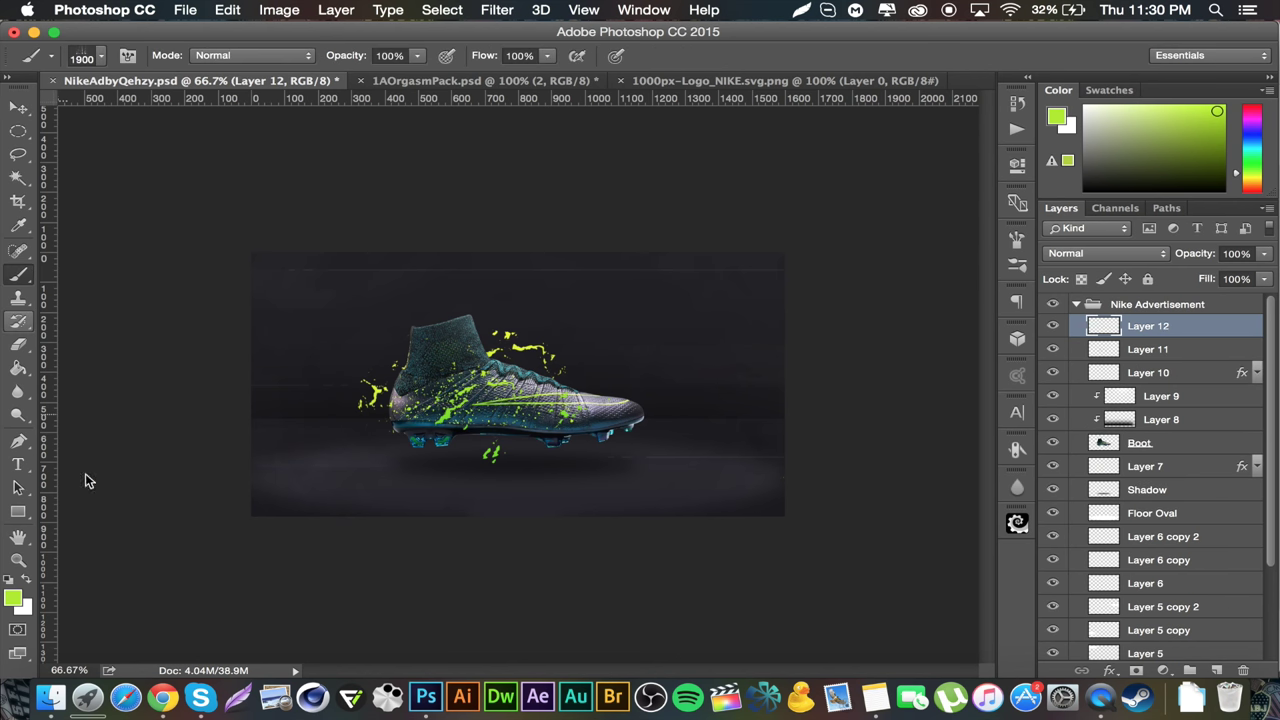
pyautogui.click(8, 580)
pyautogui.click(27, 579)
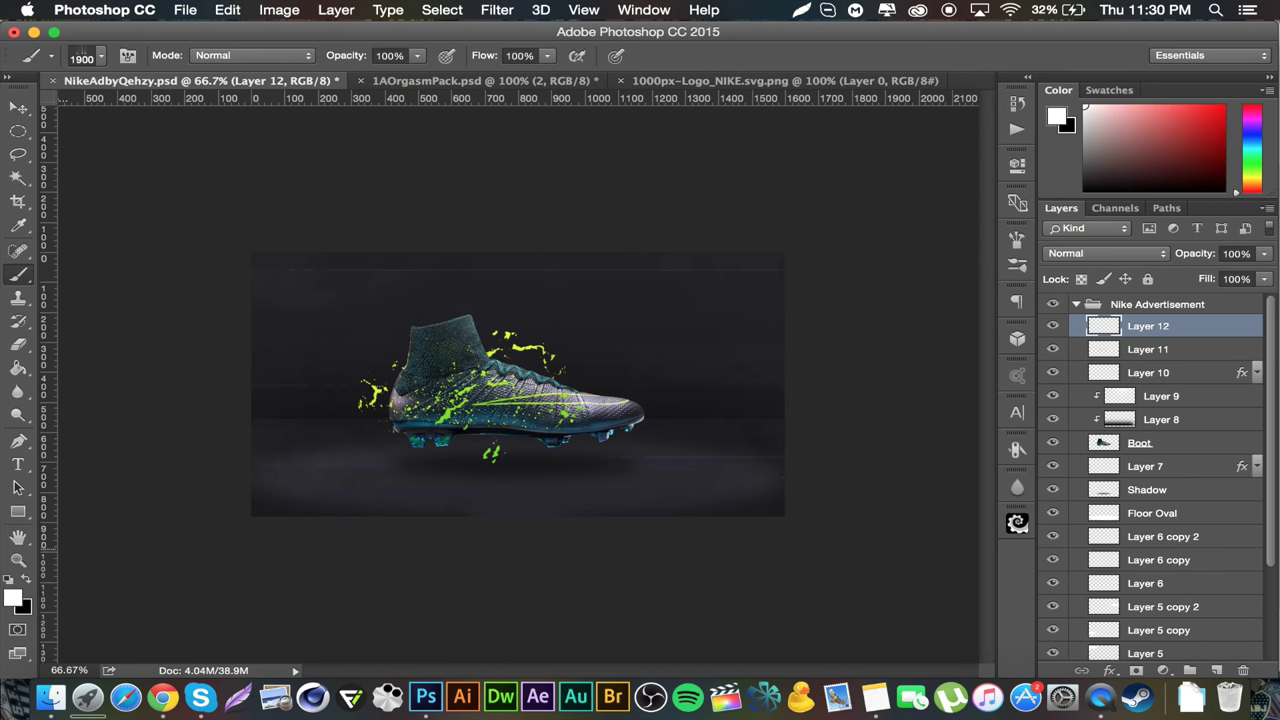
pyautogui.click(101, 58)
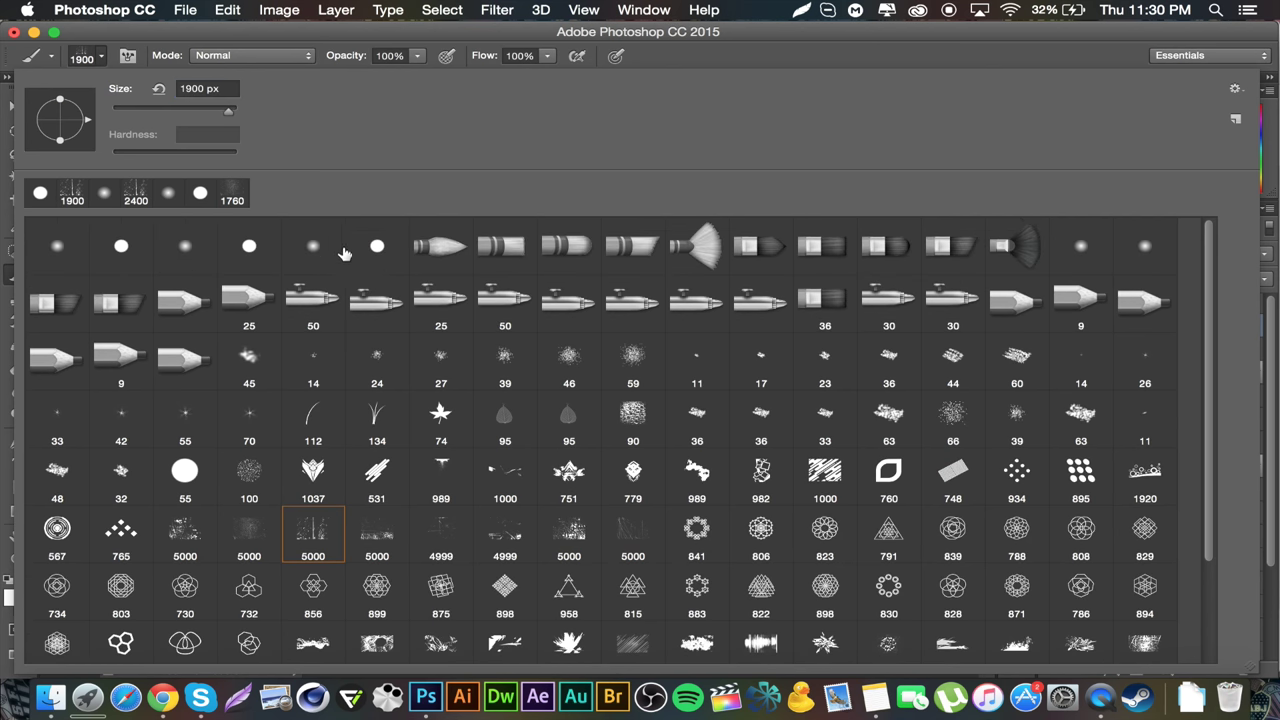
pyautogui.click(316, 249)
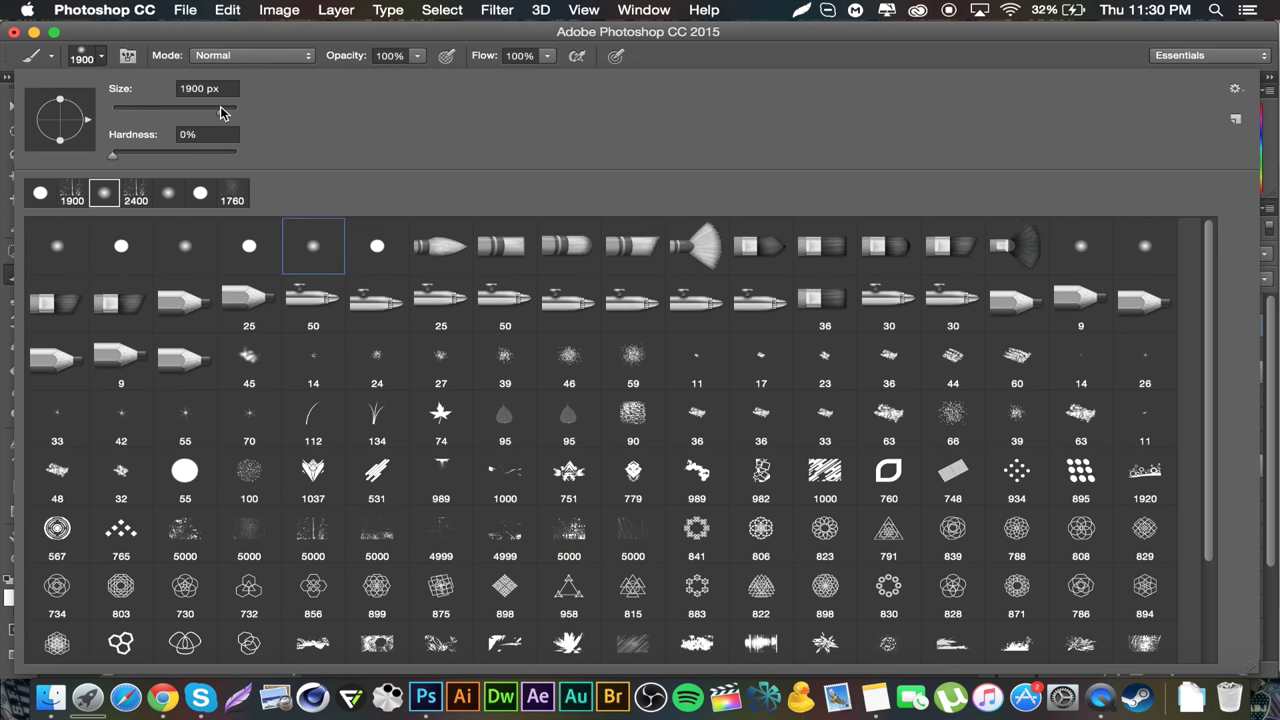
pyautogui.click(222, 110)
pyautogui.write('600')
pyautogui.press('Return')
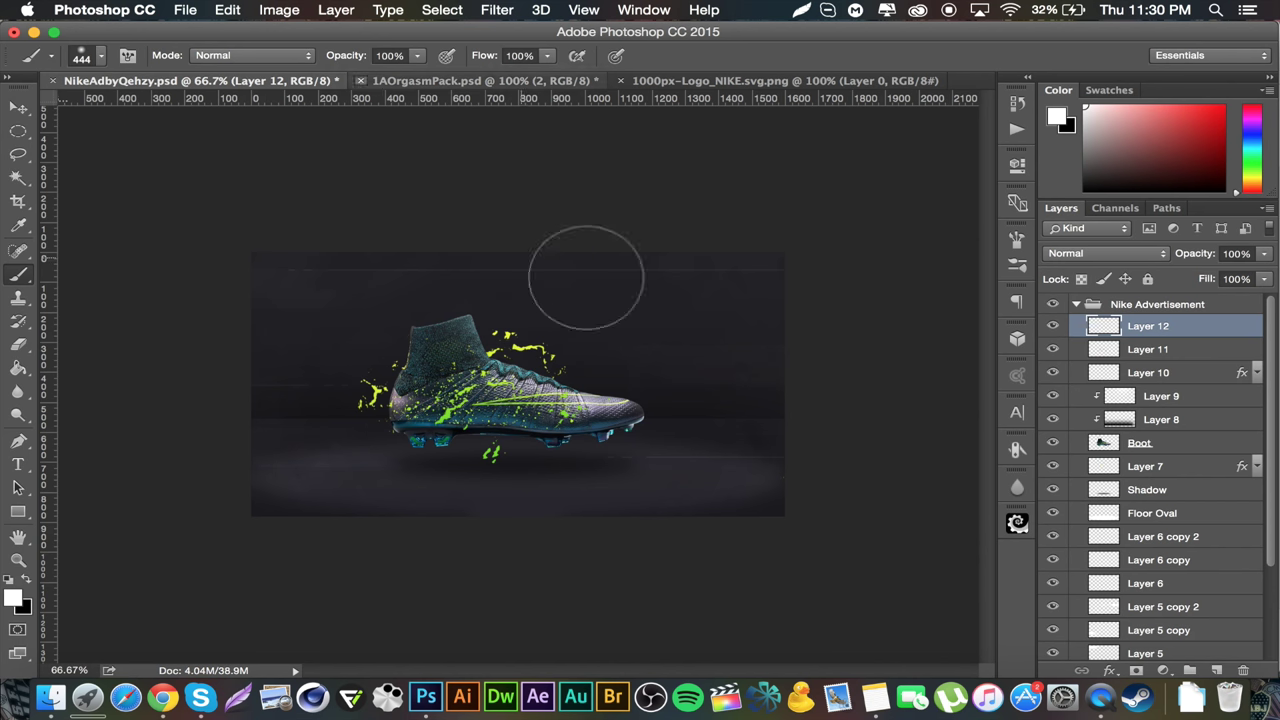
# Enlarge the soft brush to 1900 px and paint a white glow onto the canvas's upper edge above the boot.
pyautogui.press(']')
pyautogui.press(']')
pyautogui.press(']')
pyautogui.press(']')
pyautogui.press(']')
pyautogui.press(']')
pyautogui.press(']')
pyautogui.press(']')
pyautogui.press(']')
pyautogui.press(']')
pyautogui.press(']')
pyautogui.press(']')
pyautogui.press(']')
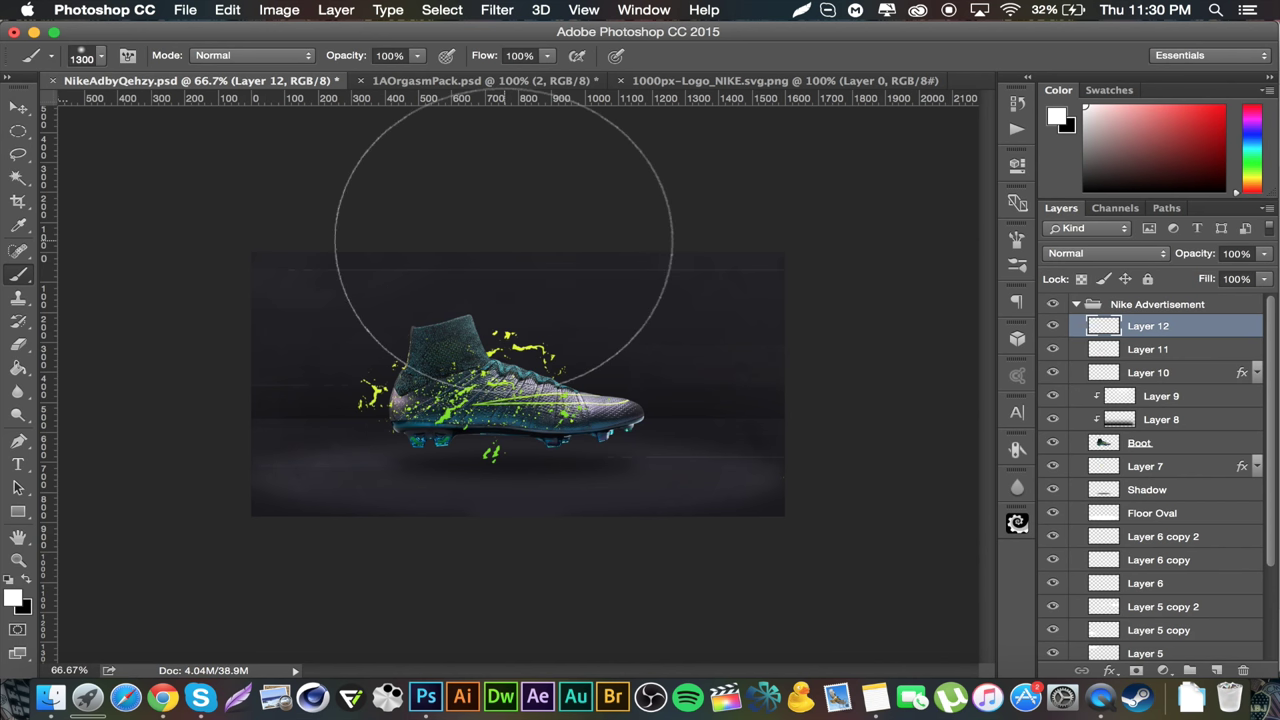
pyautogui.press('super+minus')
pyautogui.press('super+minus')
pyautogui.press('super+minus')
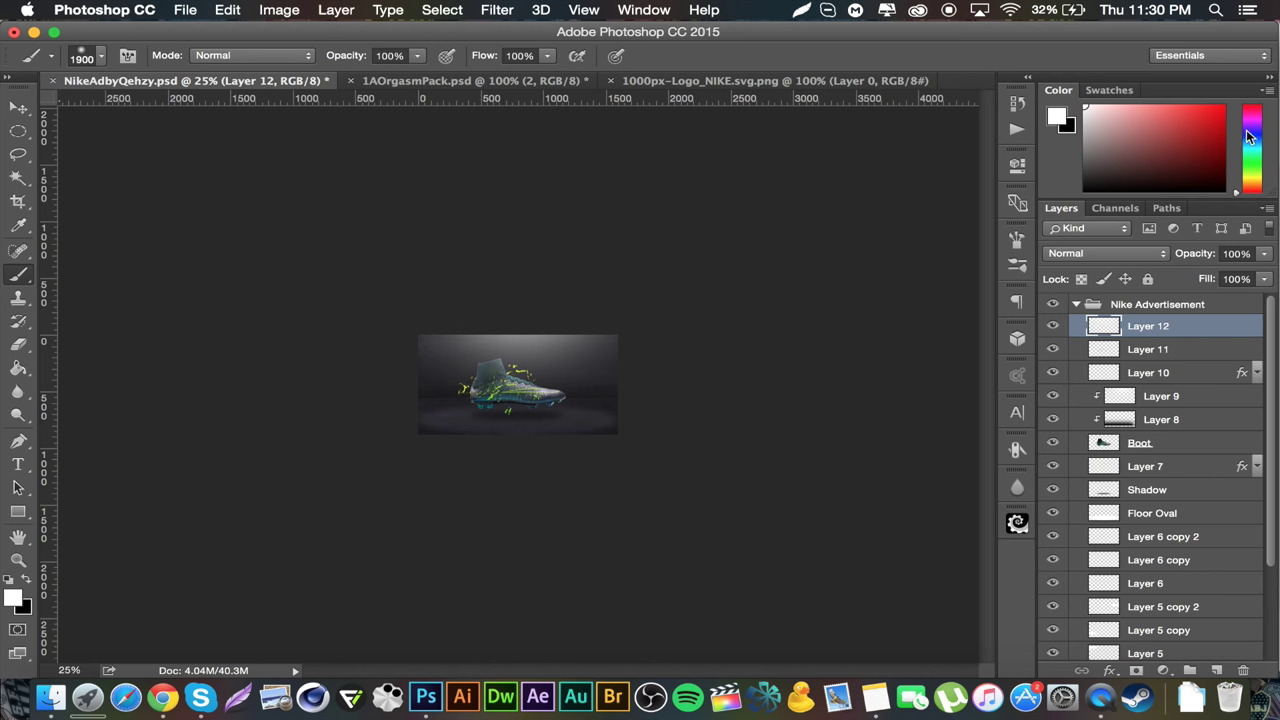
# Set the glow layer's blend mode to Overlay and its opacity to 28%.
pyautogui.click(1105, 253)
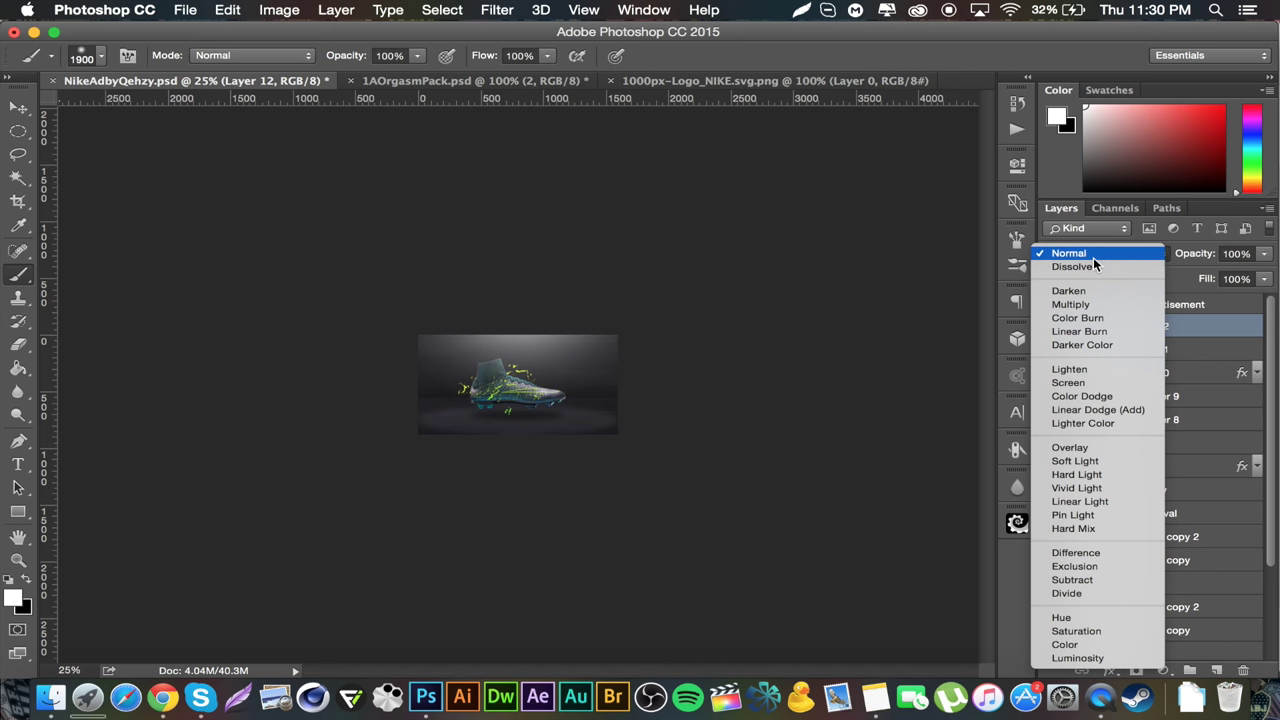
pyautogui.click(1118, 447)
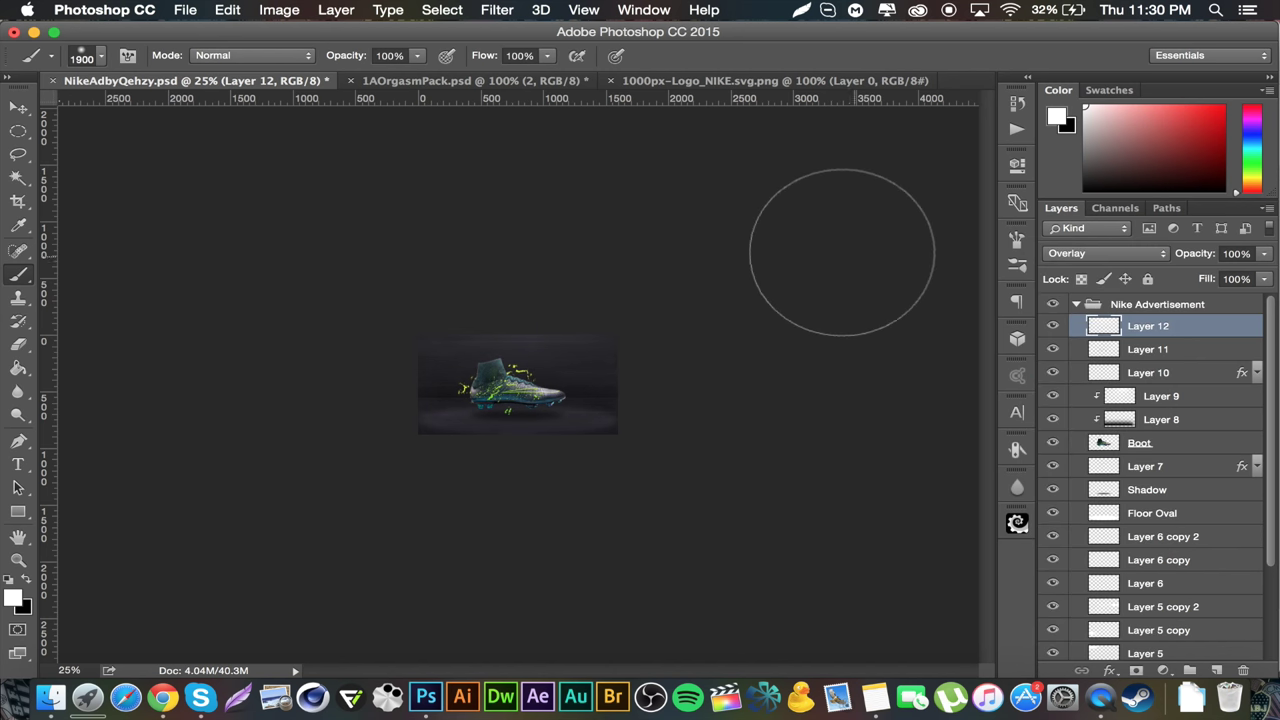
pyautogui.press('super+0')
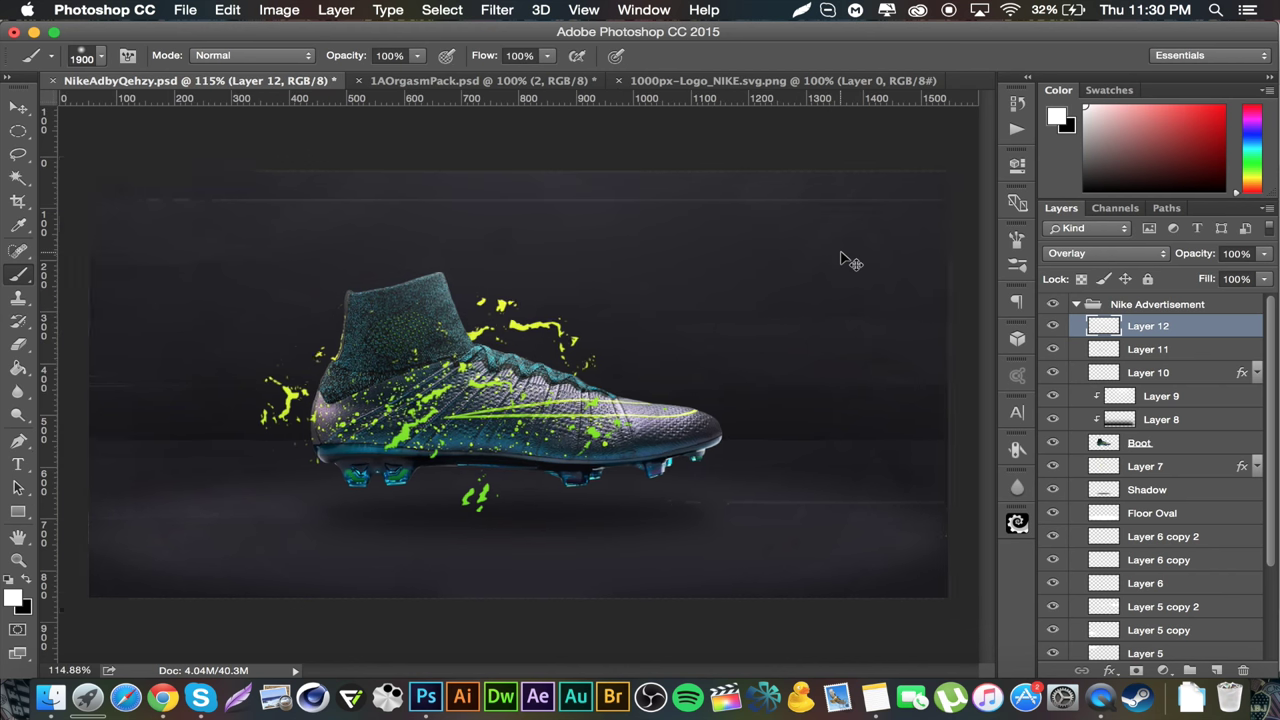
pyautogui.press('super+1')
pyautogui.press('super+minus')
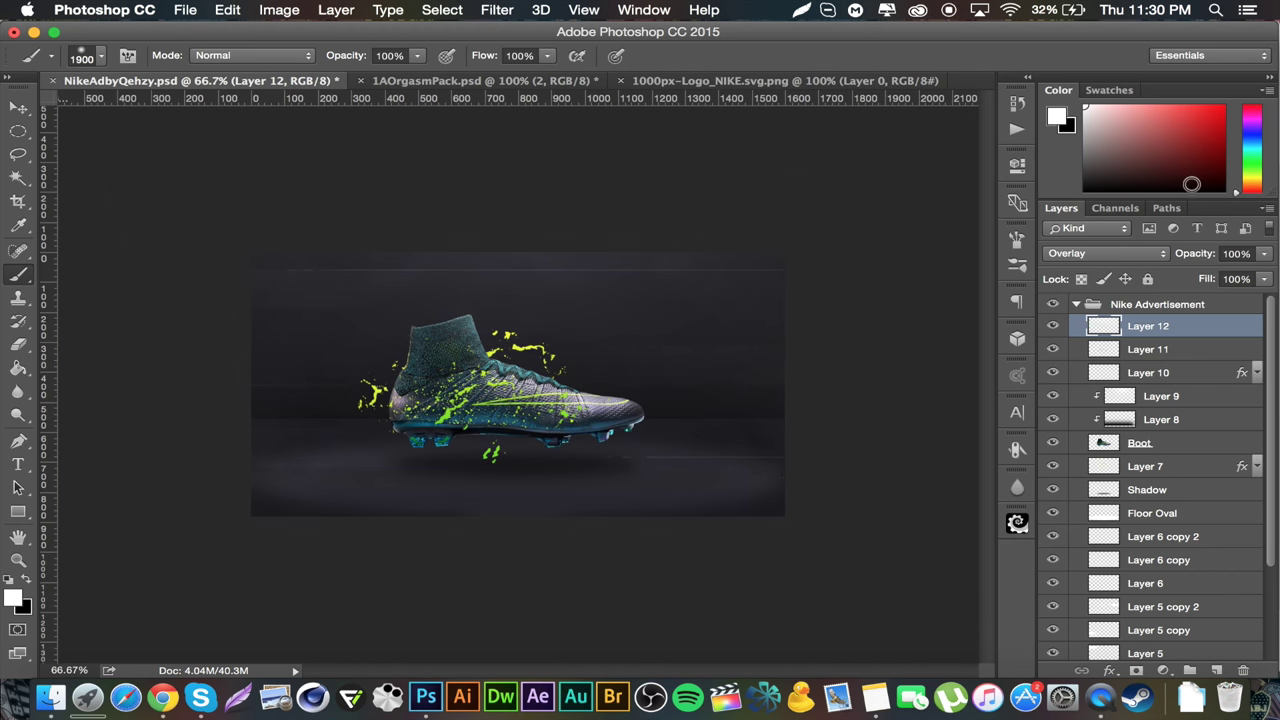
pyautogui.click(1240, 254)
pyautogui.write('28')
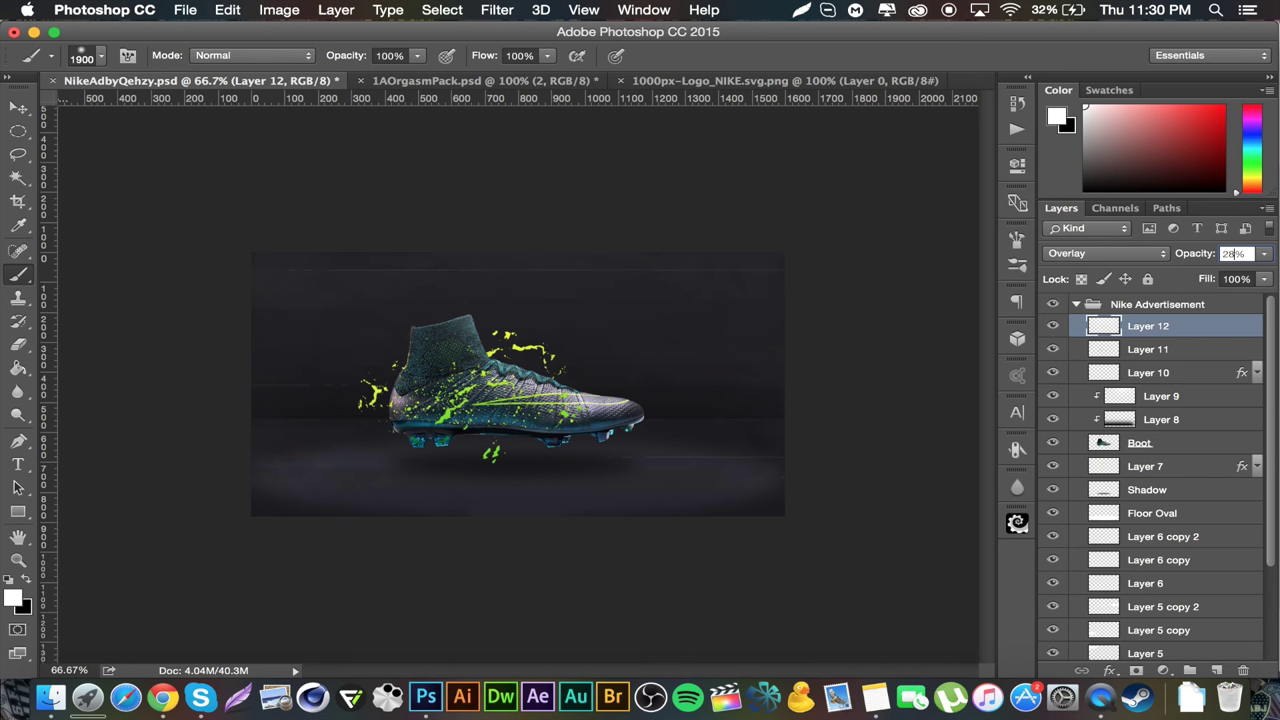
pyautogui.press('Return')
pyautogui.click(19, 106)
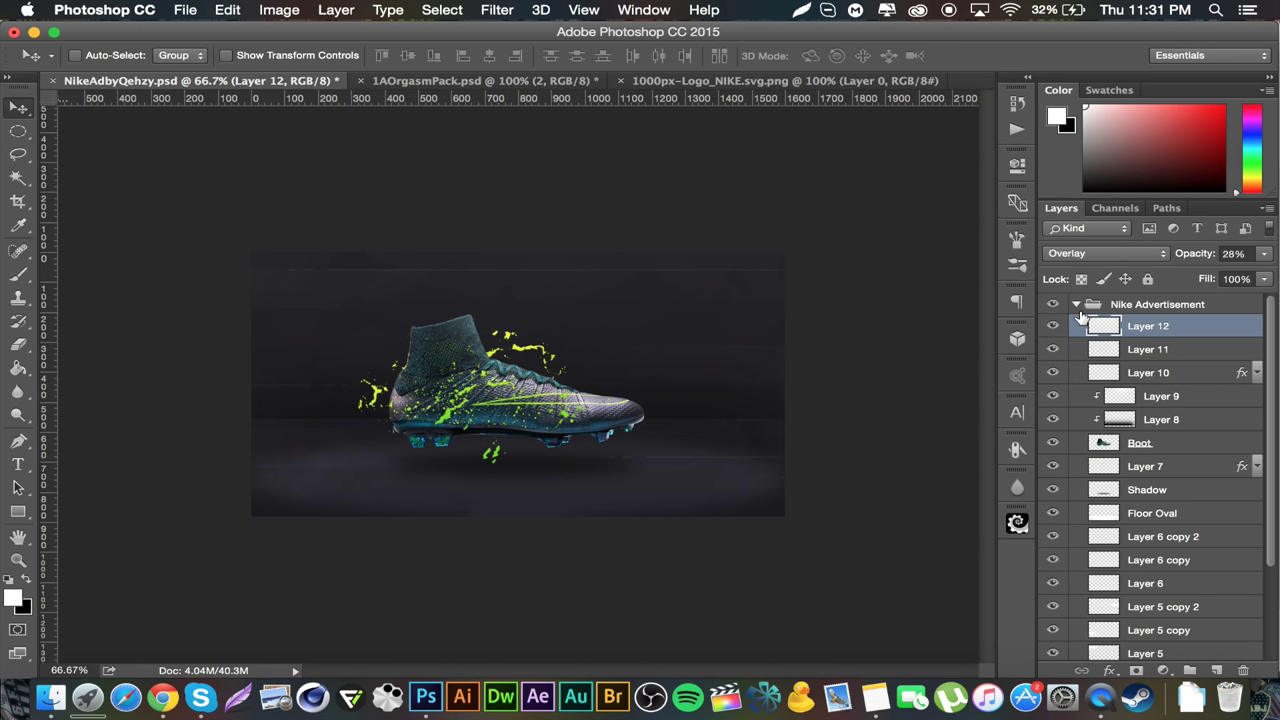
# On a new layer, paint three soft white light spots around the boot with the brush at 400, 200 and 300 px.
pyautogui.click(1216, 670)
pyautogui.click(19, 274)
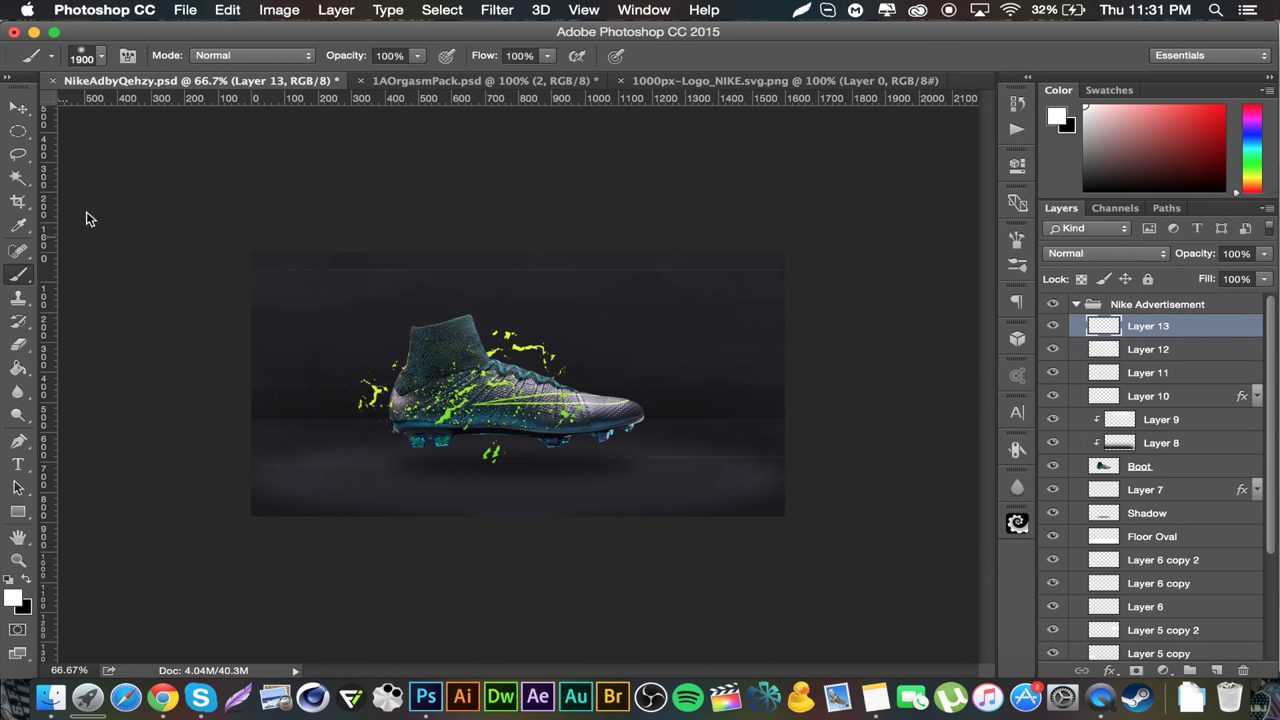
pyautogui.press('[')
pyautogui.press('[')
pyautogui.press('[')
pyautogui.press('[')
pyautogui.press('[')
pyautogui.press('[')
pyautogui.press('[')
pyautogui.press('[')
pyautogui.press('[')
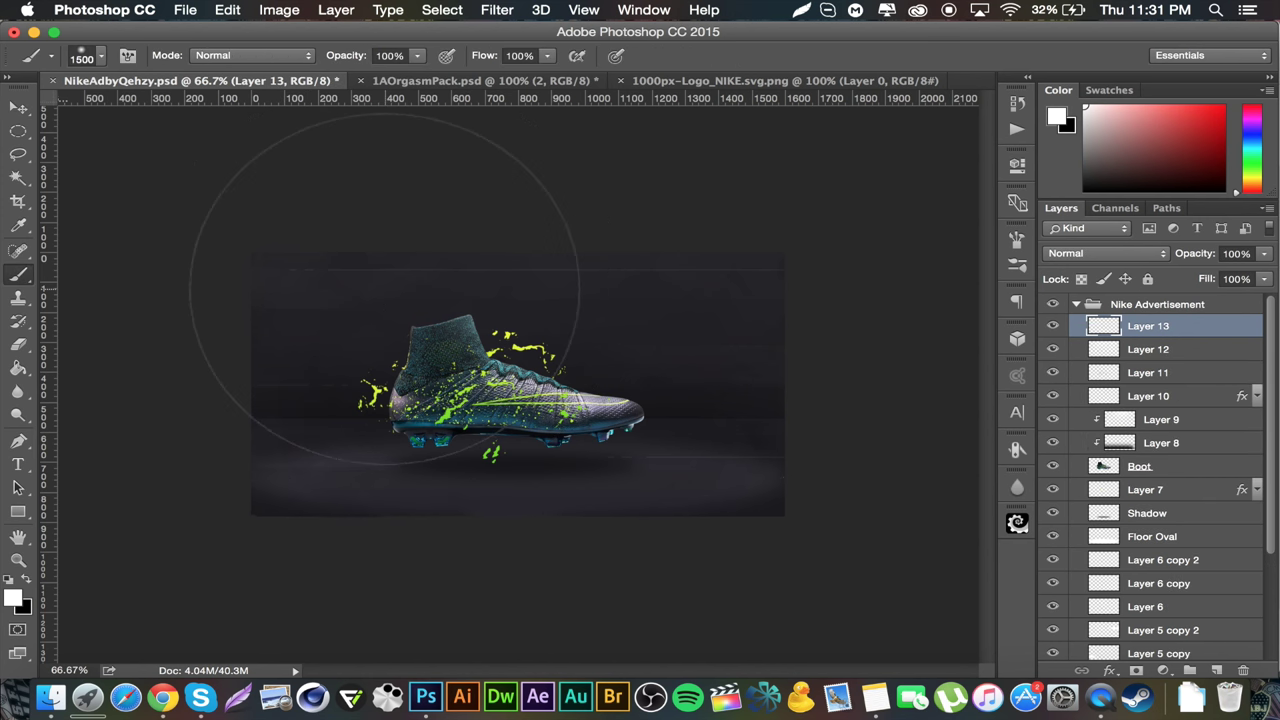
pyautogui.press('[')
pyautogui.press('[')
pyautogui.press('[')
pyautogui.press('[')
pyautogui.press('[')
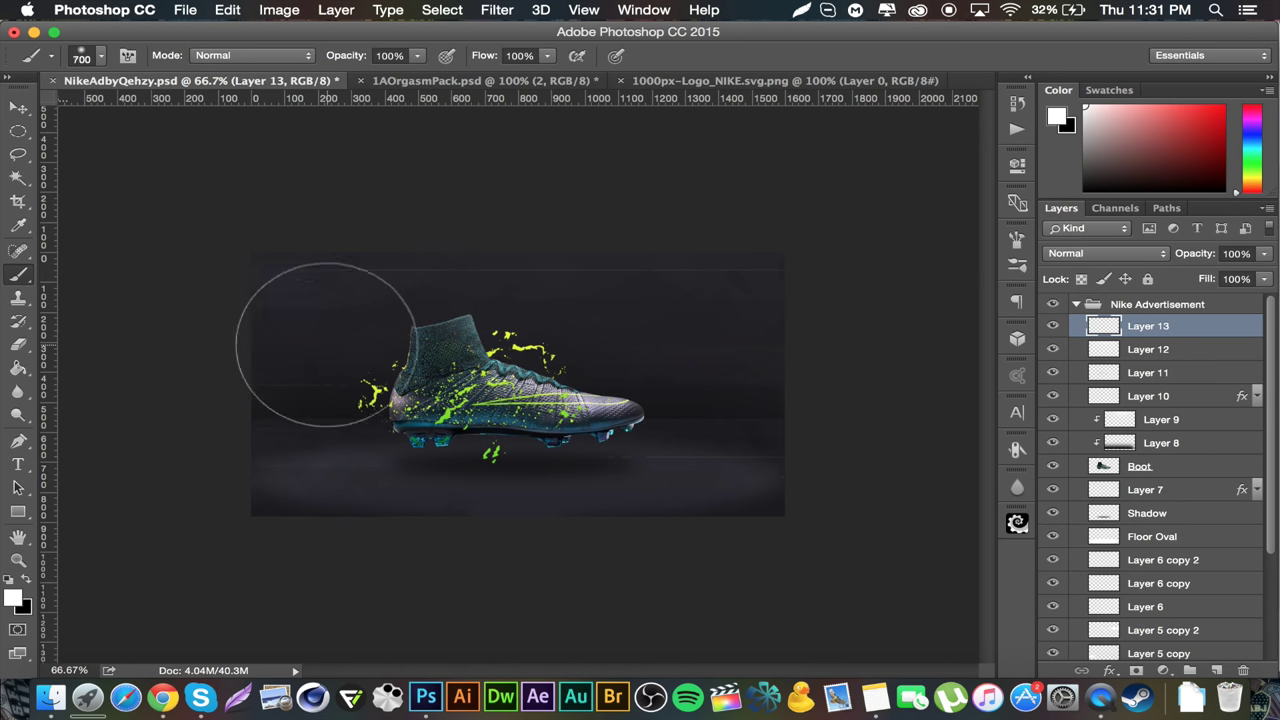
pyautogui.press('[')
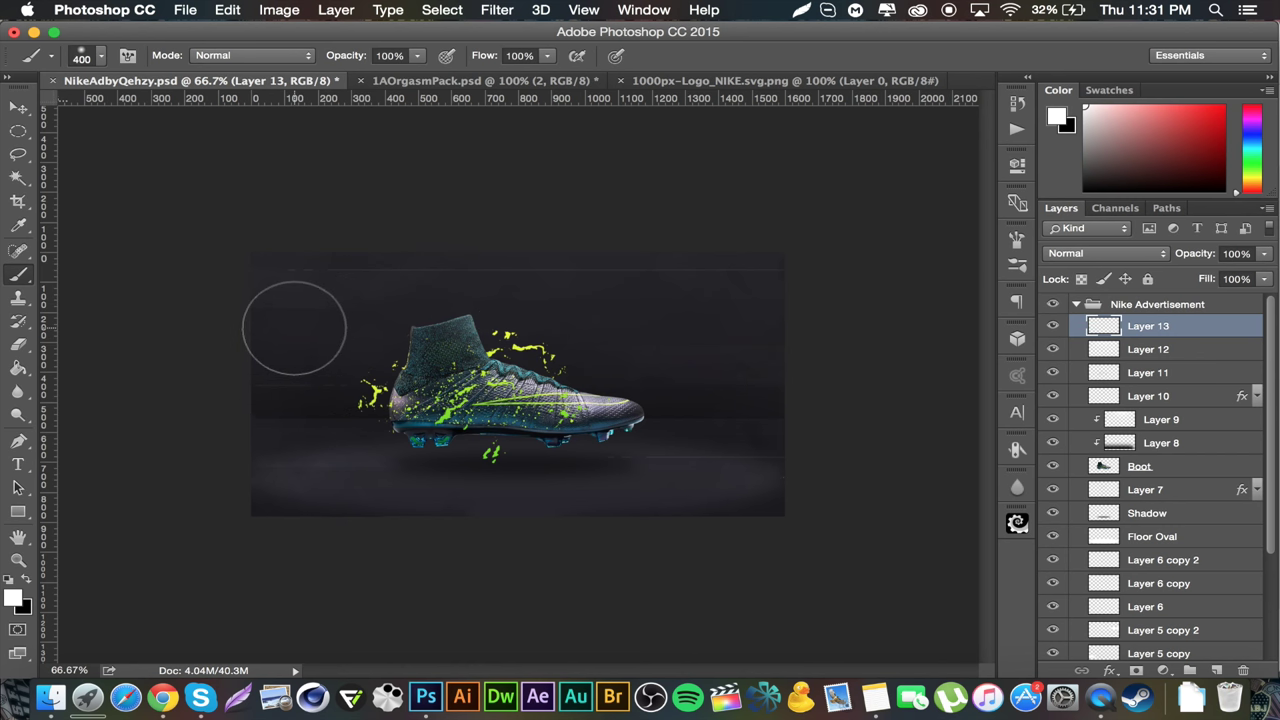
pyautogui.click(296, 325)
pyautogui.press('[')
pyautogui.click(596, 499)
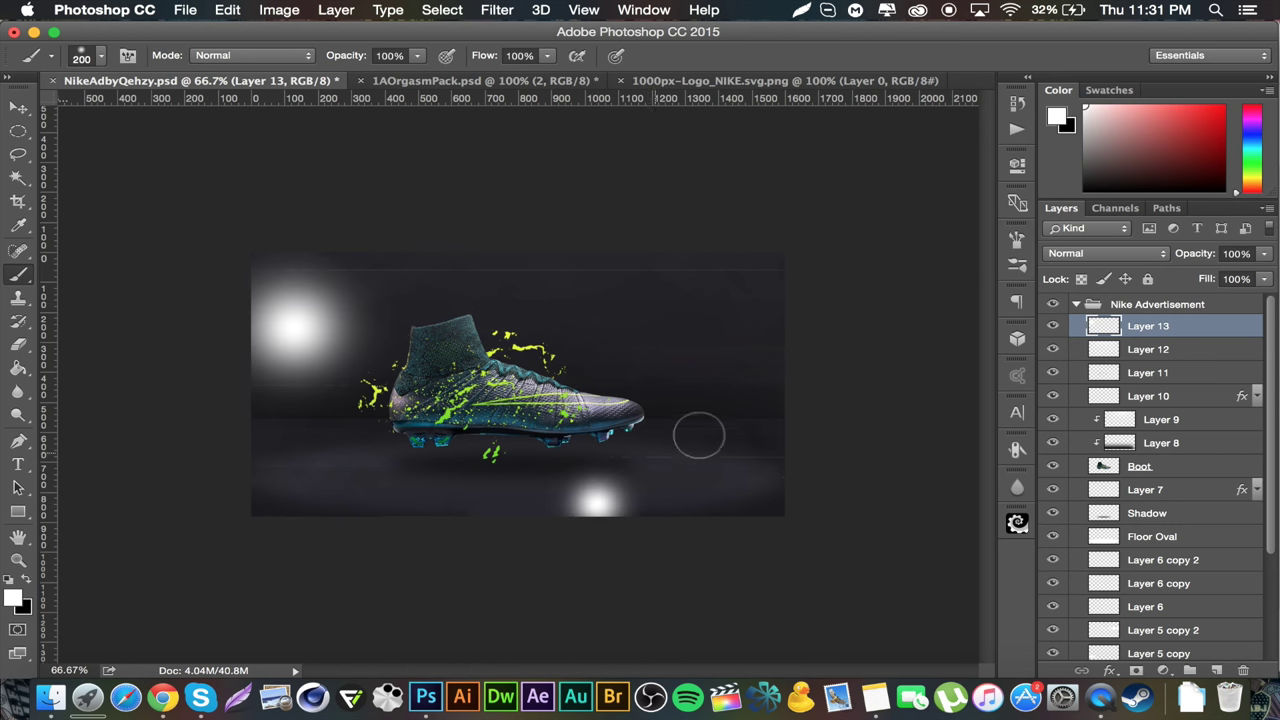
pyautogui.click(728, 357)
# Set the light spots layer's blend mode to Overlay and its opacity to 28%.
pyautogui.click(1108, 253)
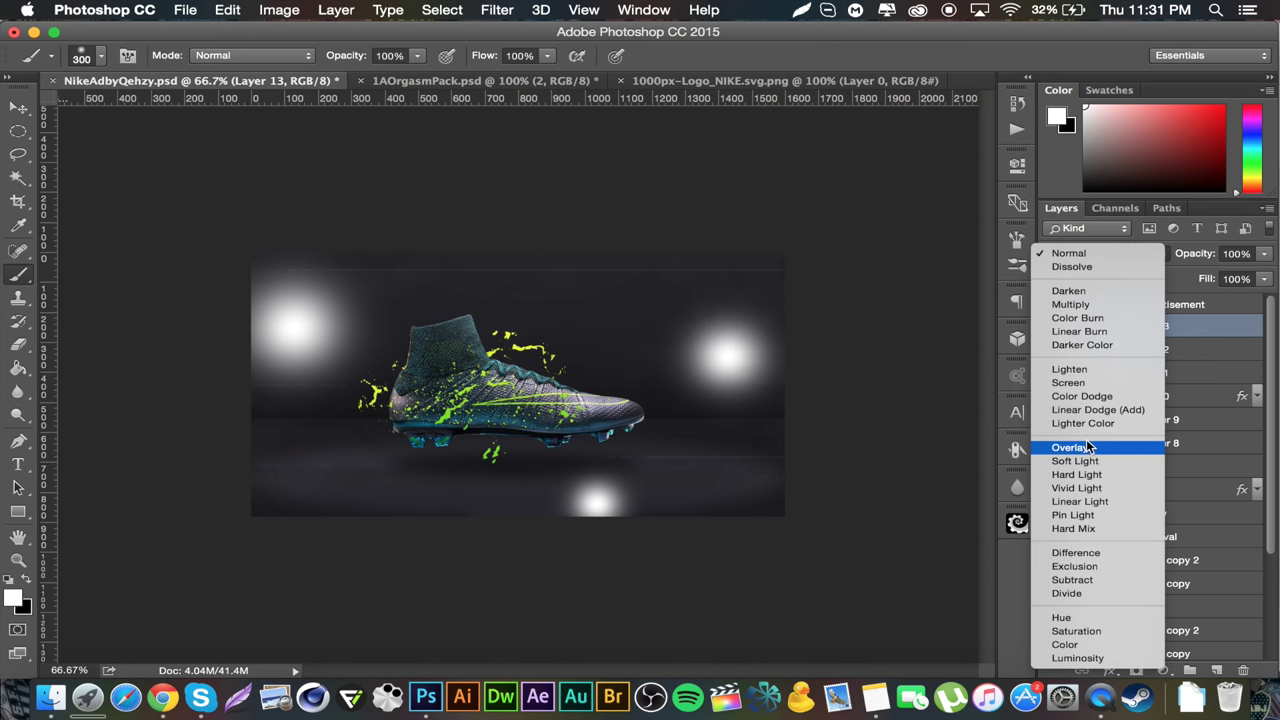
pyautogui.click(1069, 444)
pyautogui.click(1237, 253)
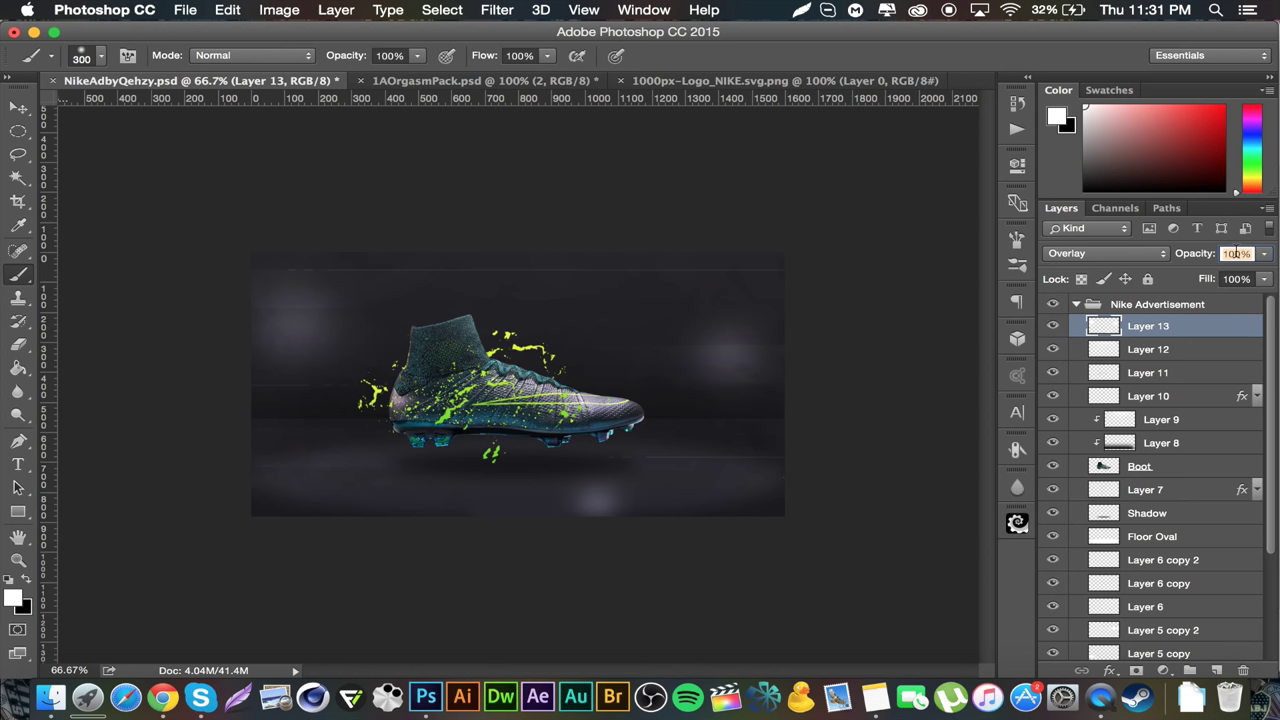
pyautogui.write('28')
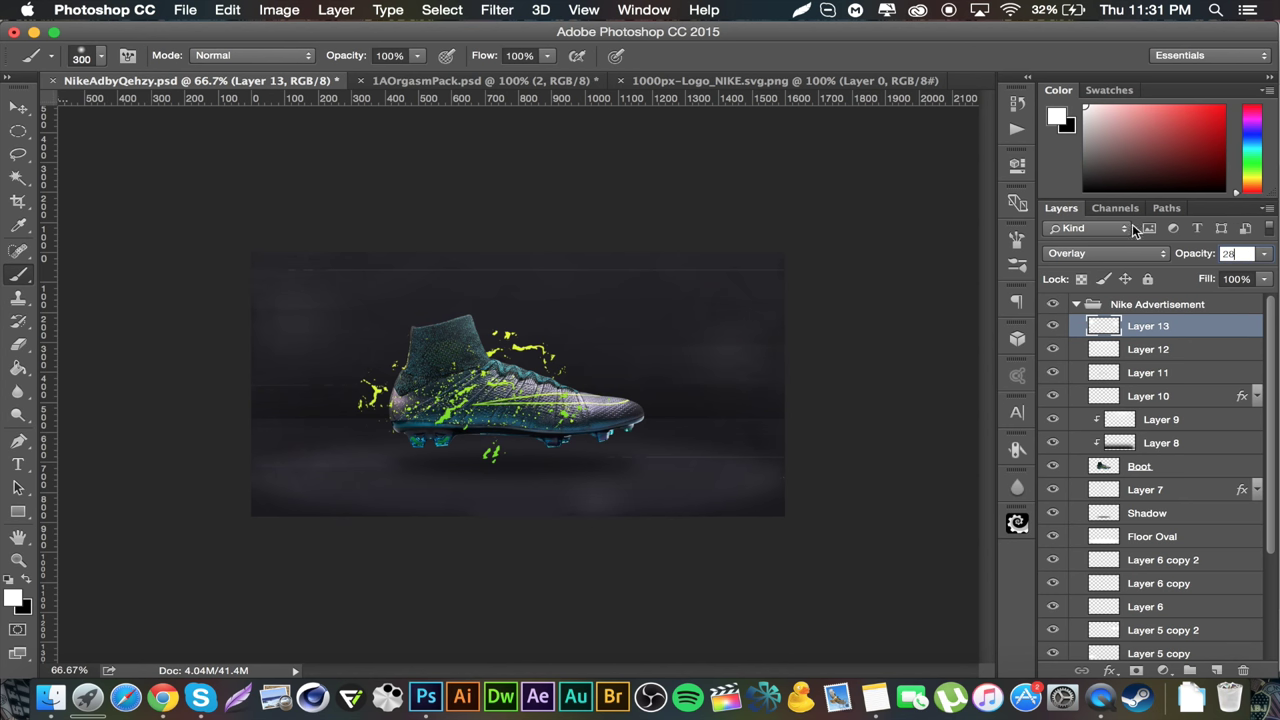
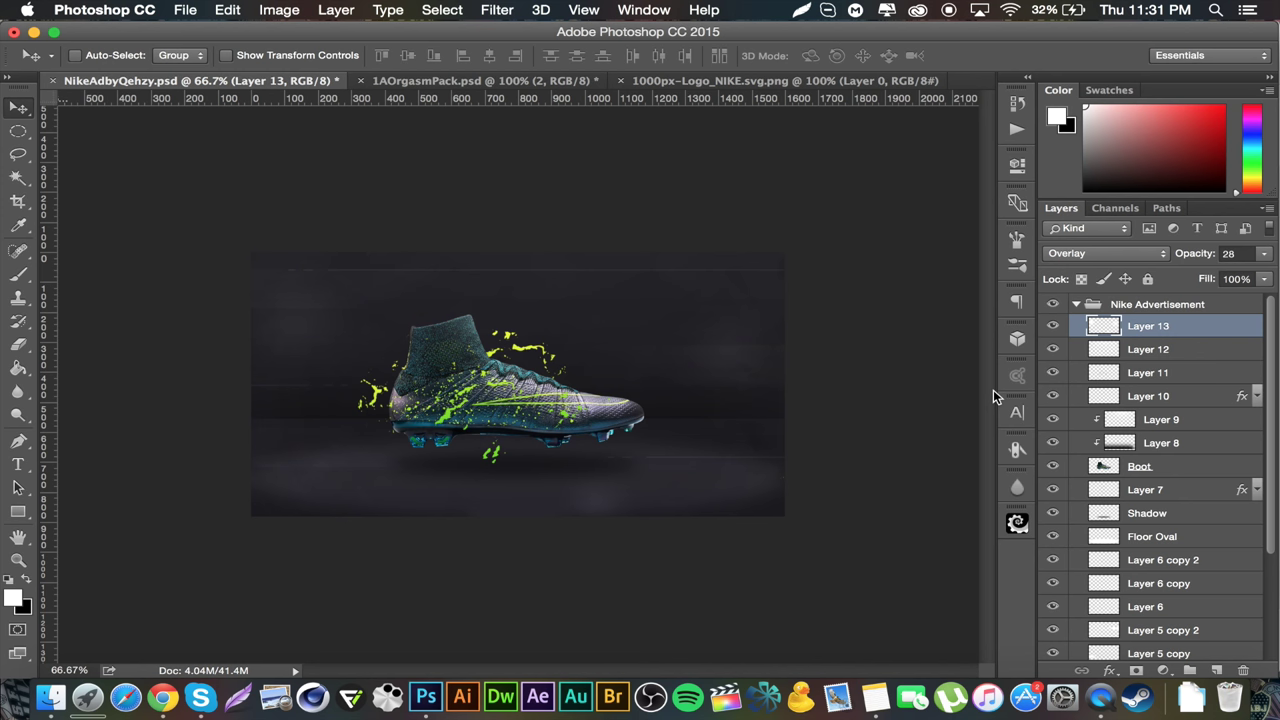
# Create a new layer, fill it with the Clouds render filter and set its blend mode to Screen.
pyautogui.click(1218, 672)
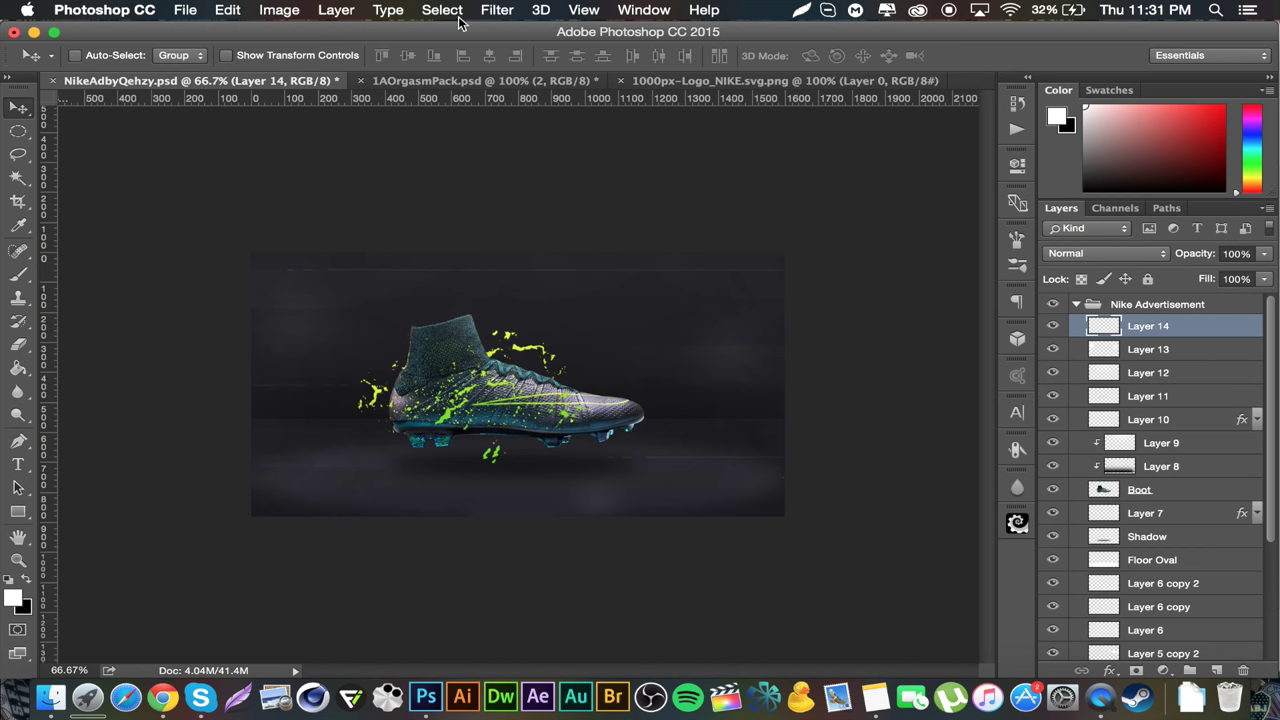
pyautogui.click(497, 9)
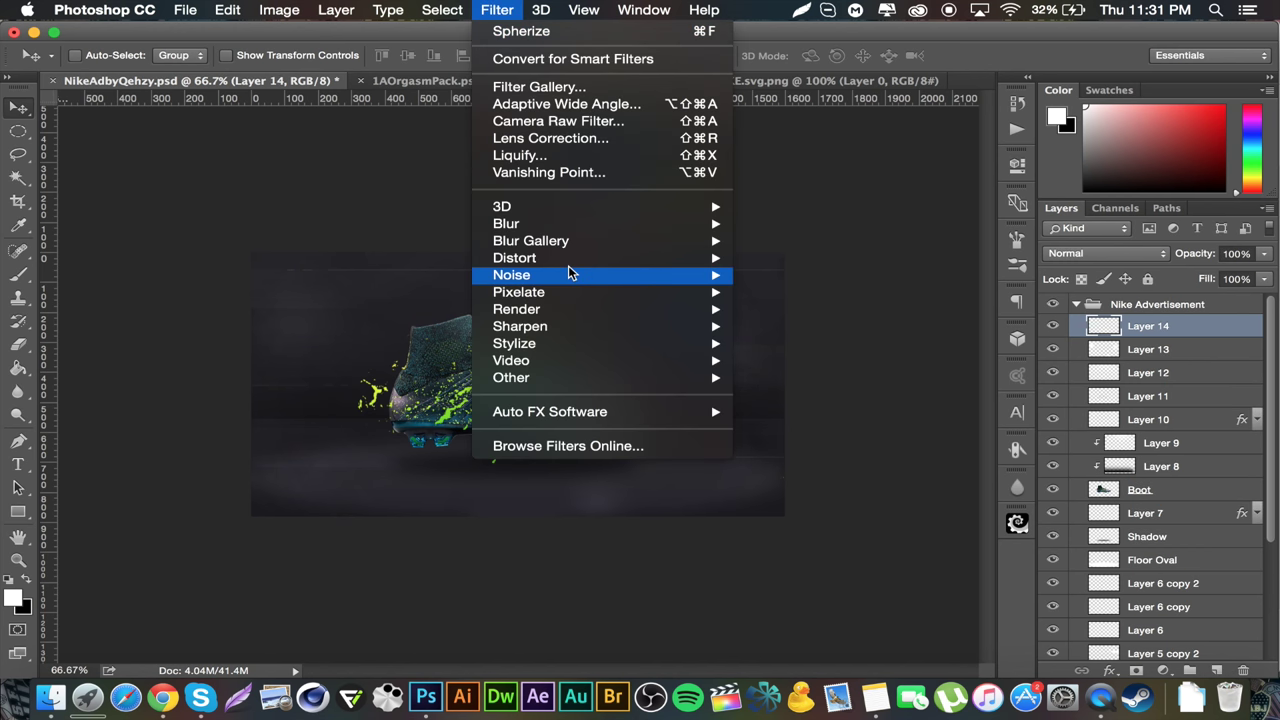
pyautogui.moveTo(569, 273)
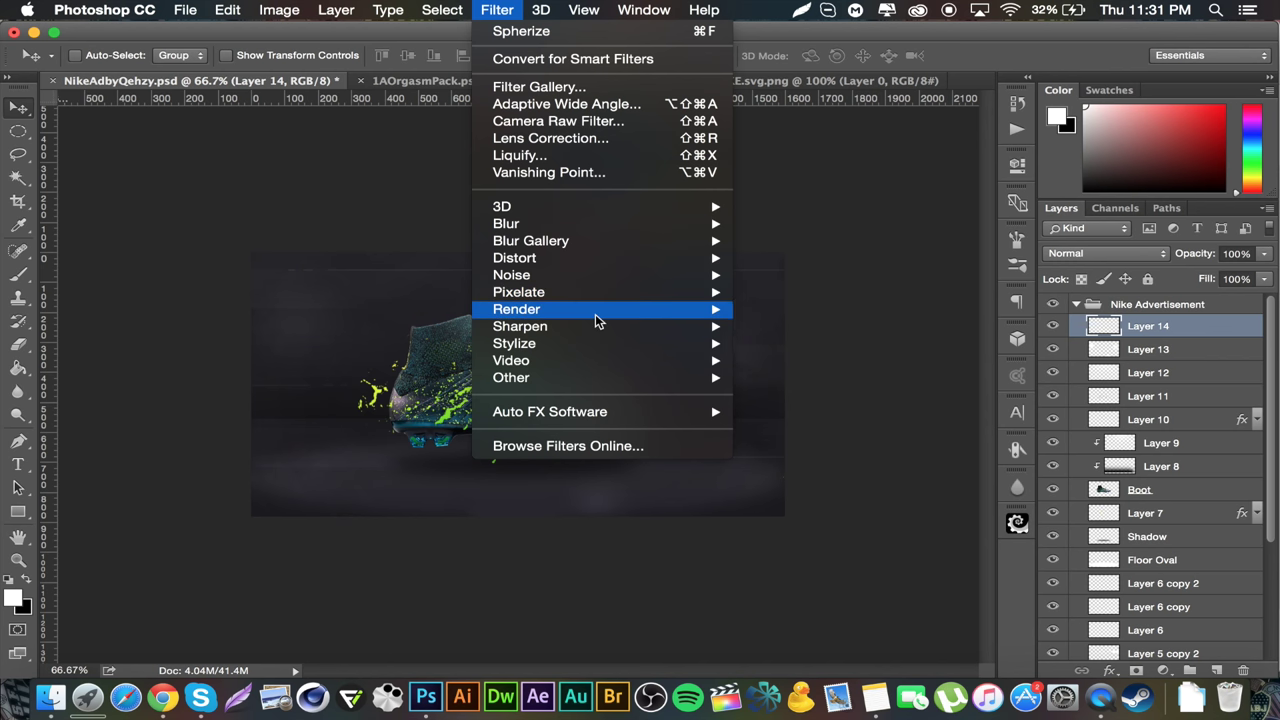
pyautogui.moveTo(598, 318)
pyautogui.click(806, 369)
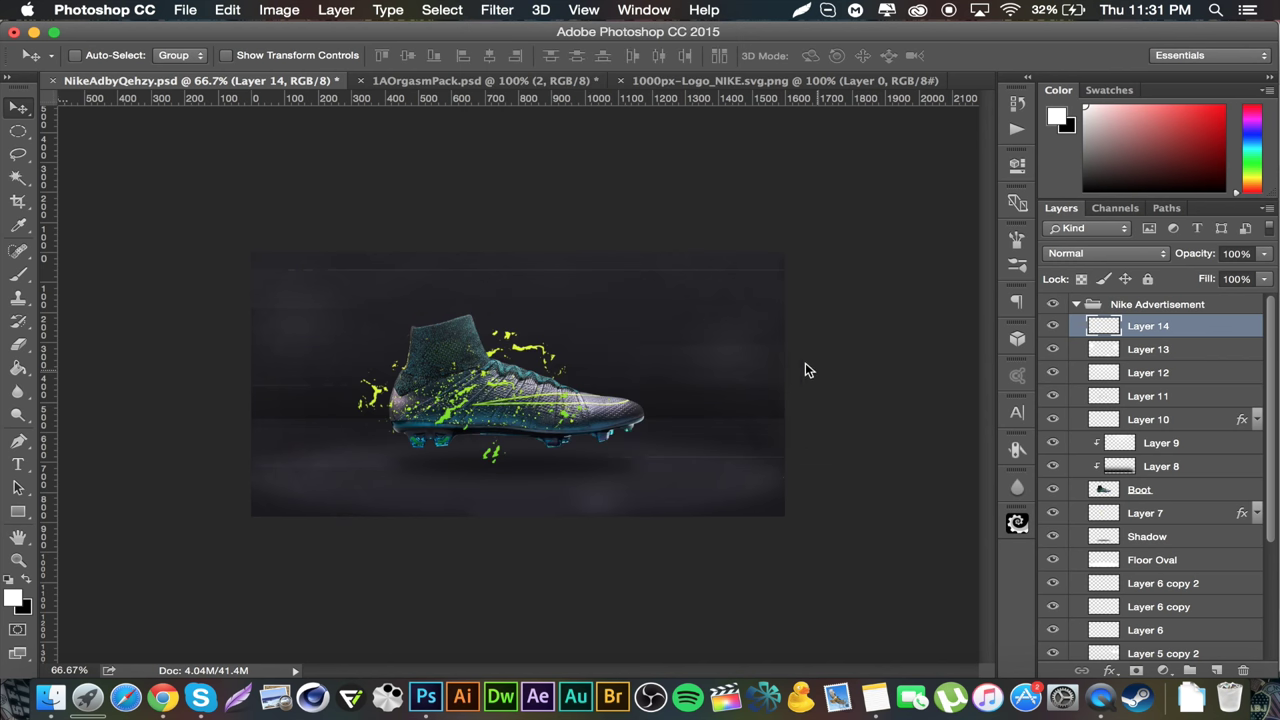
pyautogui.click(1145, 253)
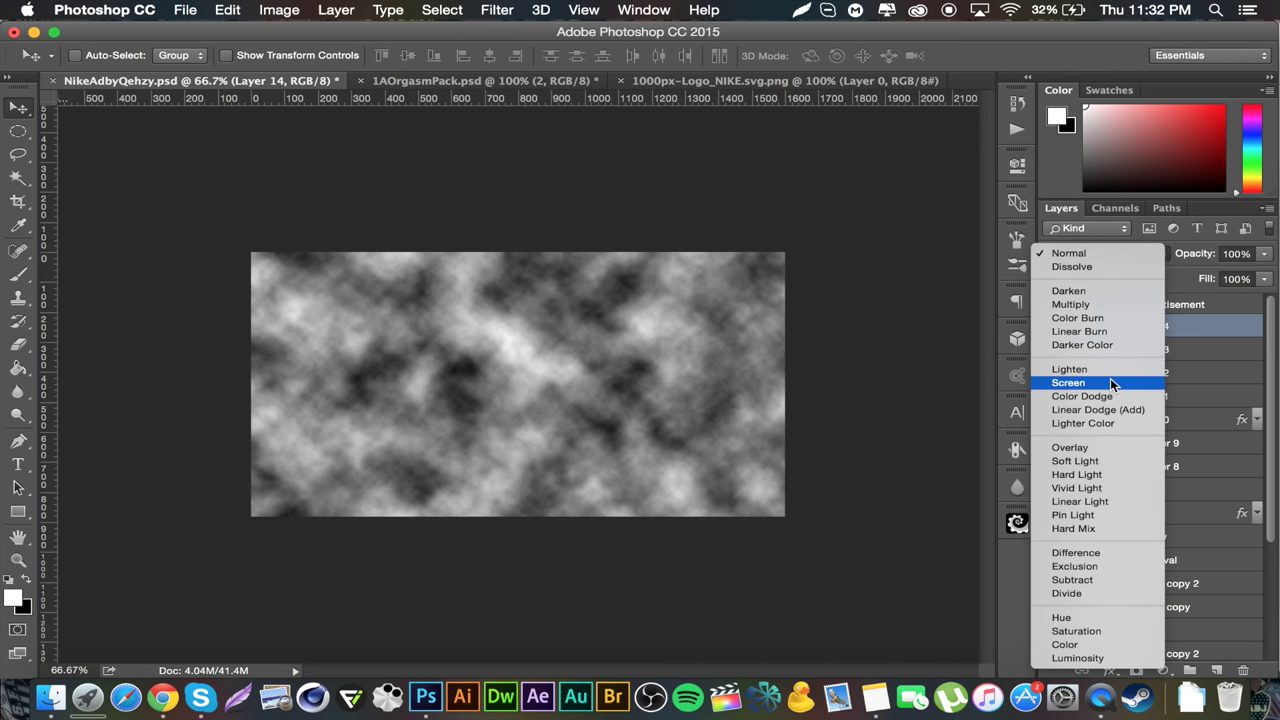
pyautogui.click(1110, 378)
# Erase the clouds over the boot and background with a soft 500 px eraser, leaving mist only on the floor below the boot.
pyautogui.click(18, 344)
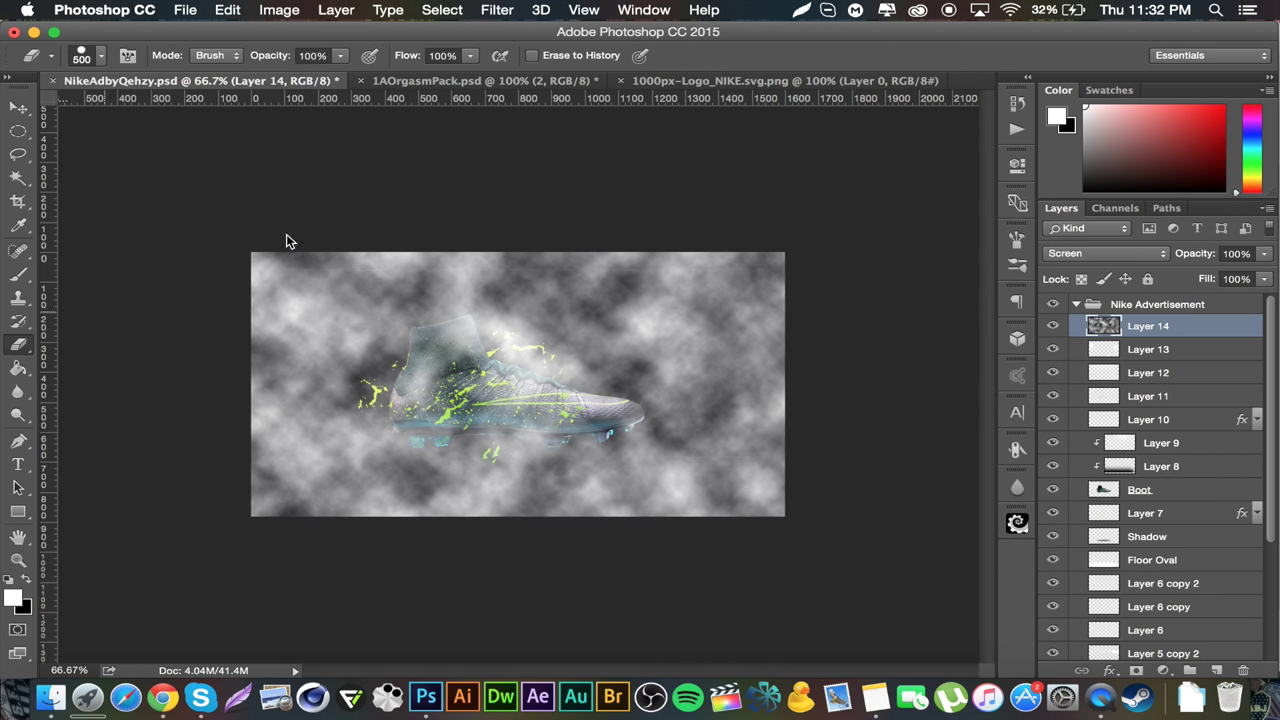
pyautogui.moveTo(843, 474); pyautogui.dragTo(805, 380)
pyautogui.press('super+z')
pyautogui.click(101, 56)
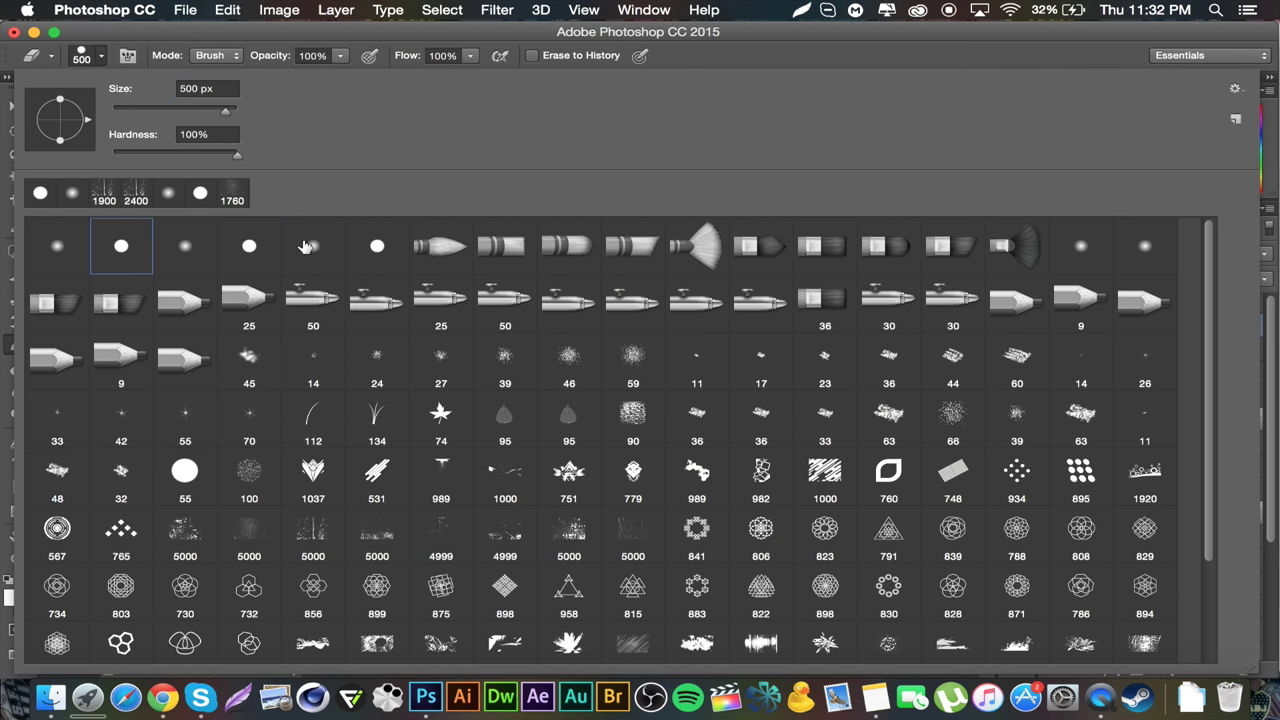
pyautogui.click(199, 30)
pyautogui.moveTo(729, 534)
pyautogui.mouseDown()
pyautogui.moveTo(773, 499)
pyautogui.moveTo(809, 420)
pyautogui.moveTo(779, 333)
pyautogui.moveTo(717, 273)
pyautogui.moveTo(630, 243)
pyautogui.moveTo(393, 237)
pyautogui.moveTo(297, 250)
pyautogui.moveTo(239, 307)
pyautogui.moveTo(220, 427)
pyautogui.moveTo(266, 494)
pyautogui.moveTo(329, 542)
pyautogui.moveTo(565, 575)
pyautogui.moveTo(658, 531)
pyautogui.moveTo(664, 490)
pyautogui.moveTo(771, 328)
pyautogui.moveTo(793, 423)
pyautogui.moveTo(791, 380)
pyautogui.mouseUp()
pyautogui.moveTo(680, 390); pyautogui.dragTo(320, 385)
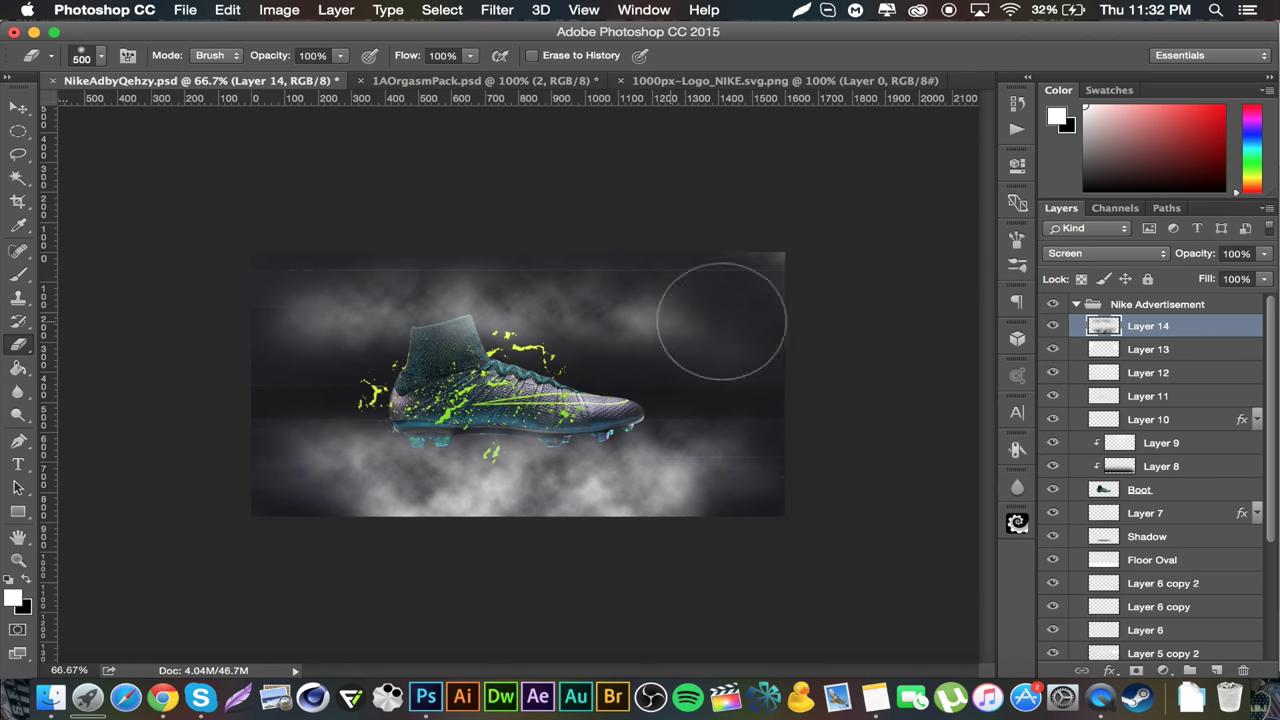
pyautogui.moveTo(777, 300)
pyautogui.mouseDown()
pyautogui.moveTo(370, 289)
pyautogui.moveTo(300, 344)
pyautogui.moveTo(295, 320)
pyautogui.moveTo(774, 243)
pyautogui.mouseUp()
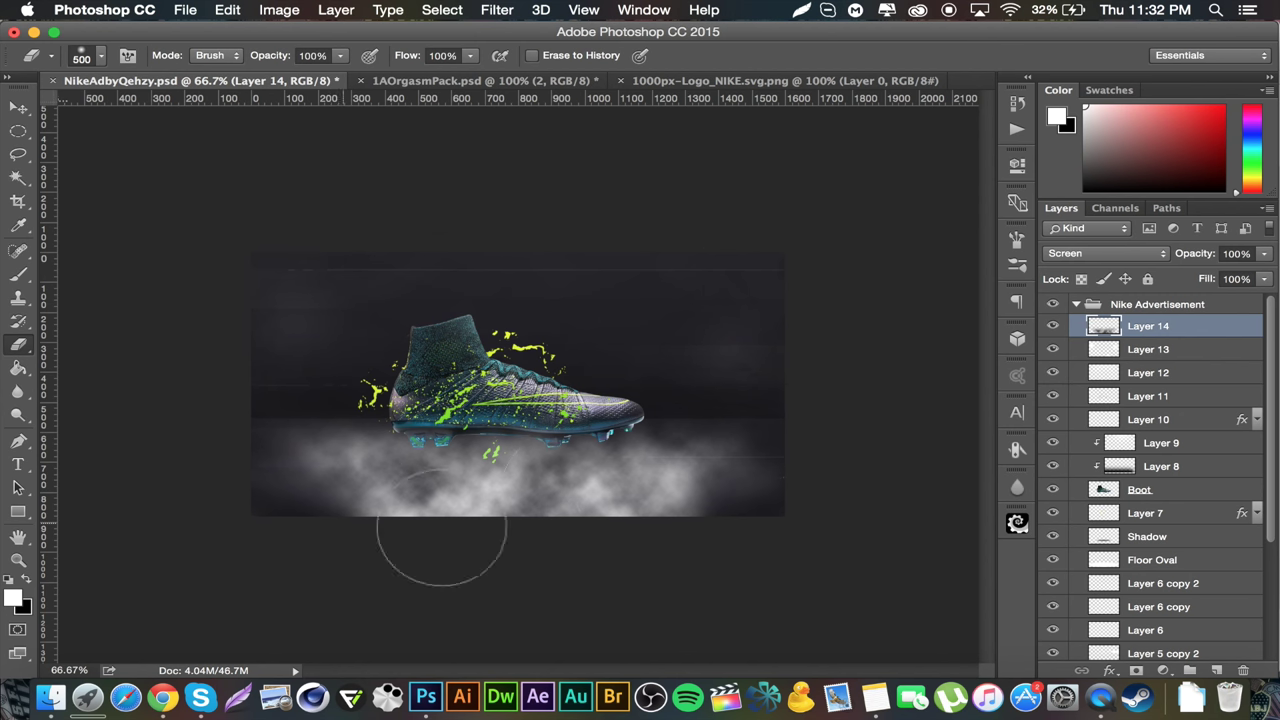
# Lower the opacity of the cloud mist layer to 8%.
pyautogui.moveTo(1196, 254); pyautogui.dragTo(1117, 255)
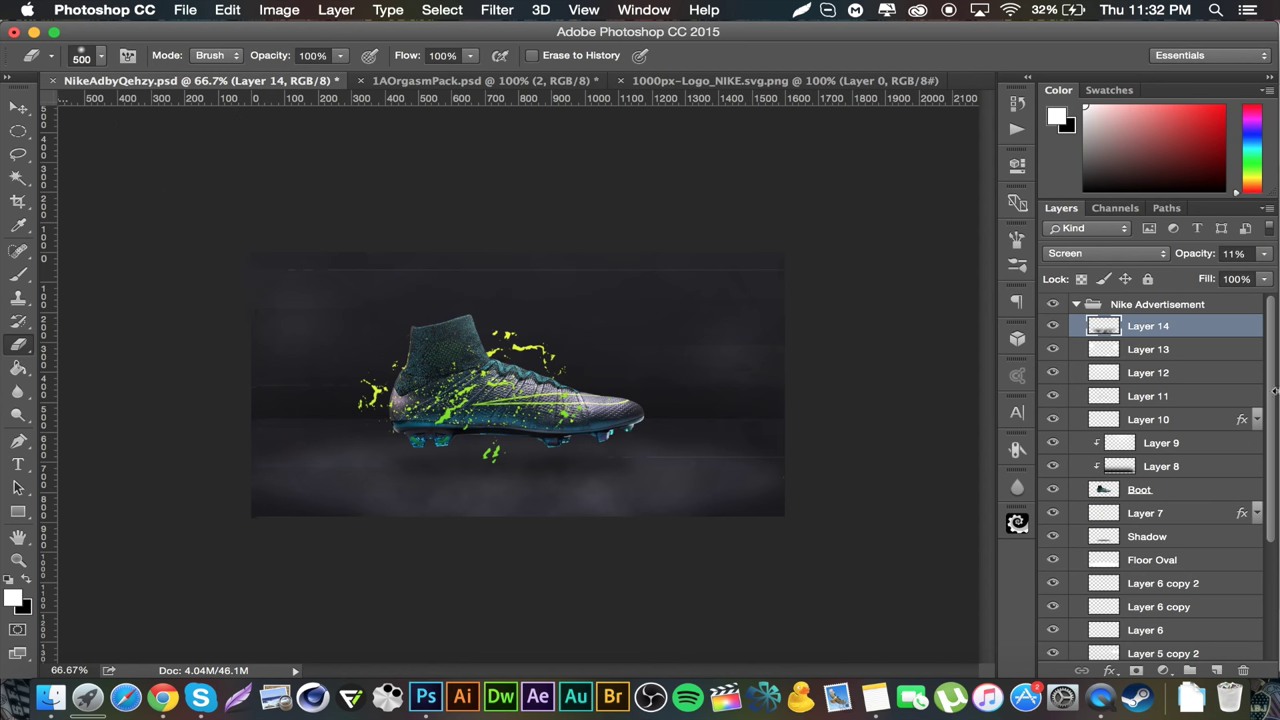
pyautogui.click(1237, 254)
pyautogui.write('8')
pyautogui.click(18, 107)
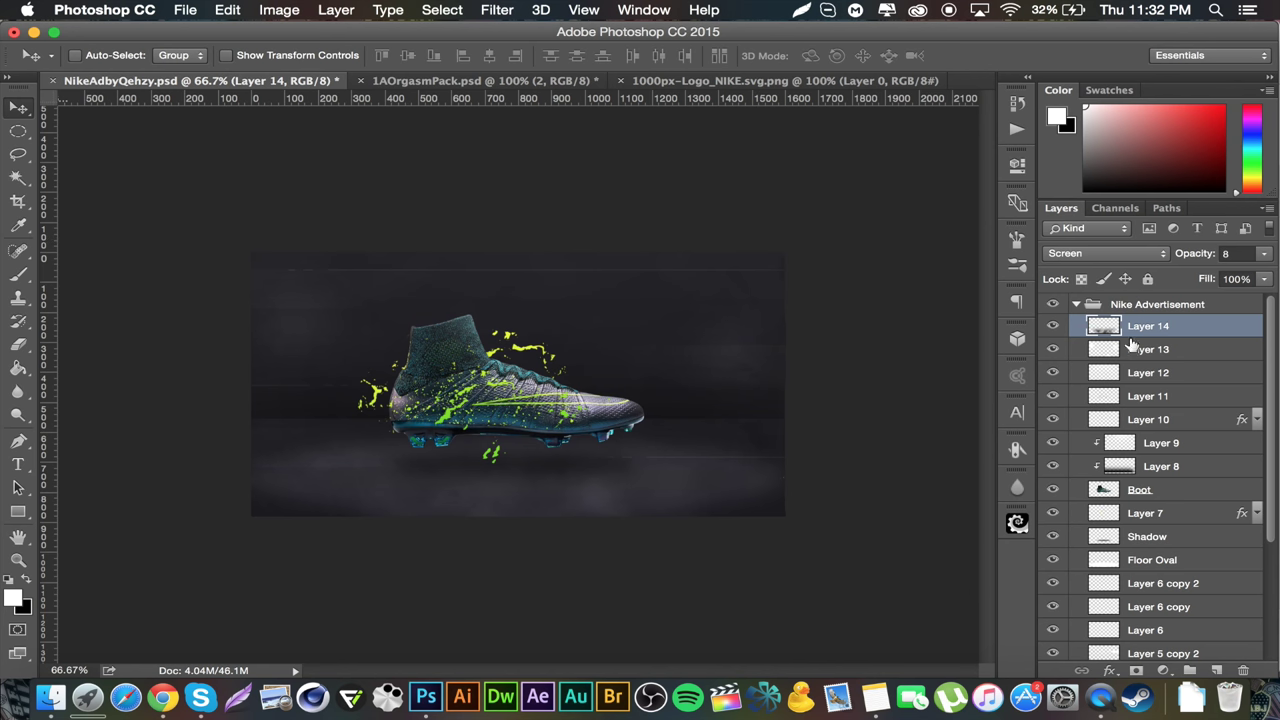
pyautogui.click(1077, 304)
pyautogui.click(1077, 304)
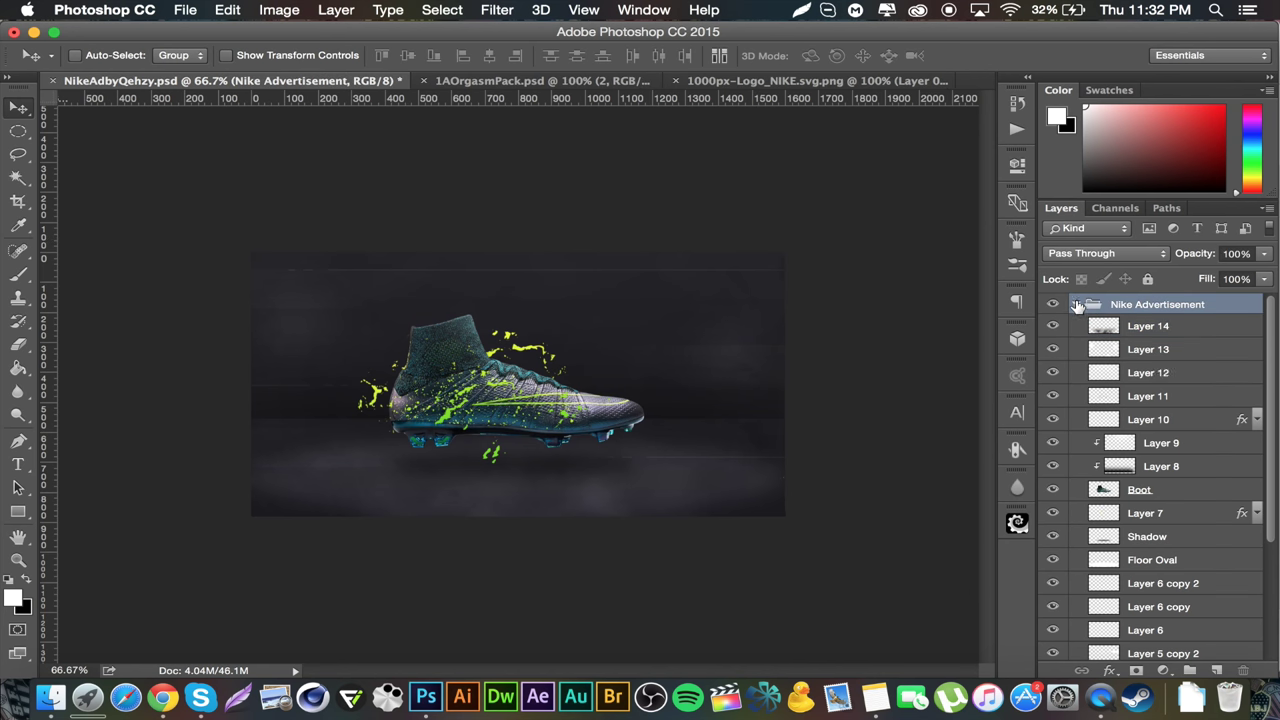
pyautogui.click(1185, 330)
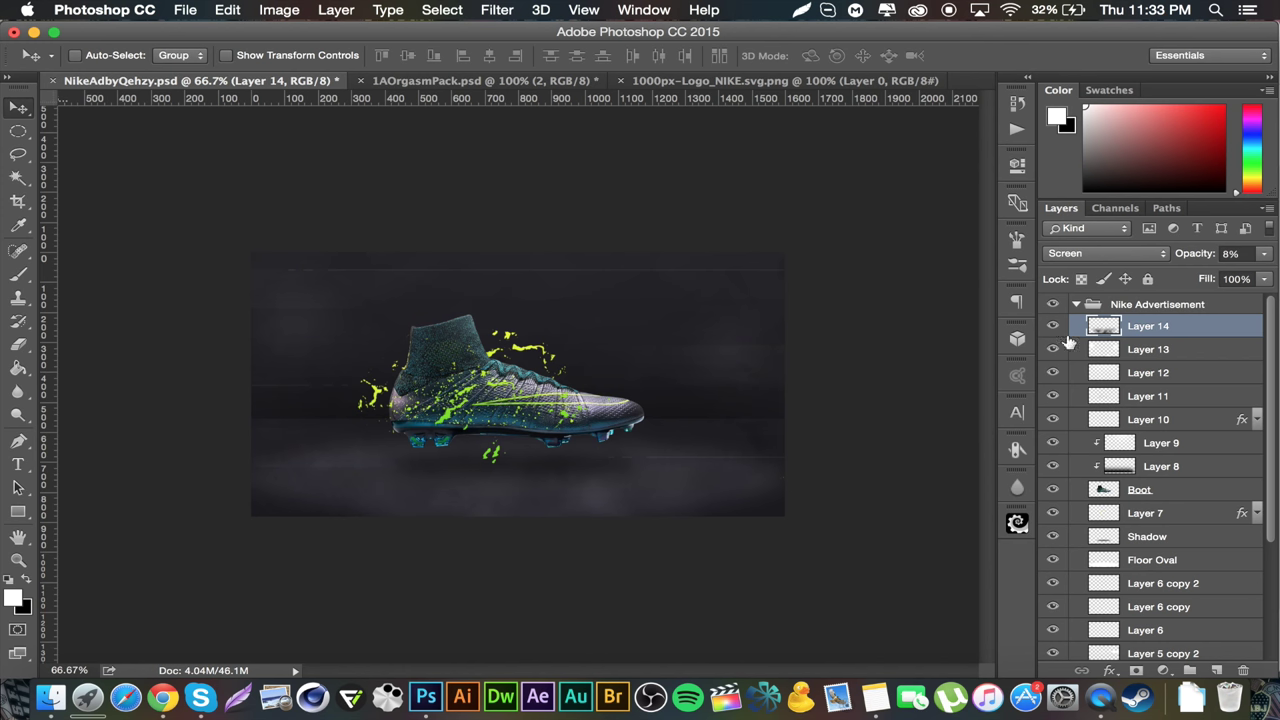
# Add the white text "Nikefootball" in Devil Breeze Demi above the boot's toe and enlarge it with Free Transform.
pyautogui.click(18, 465)
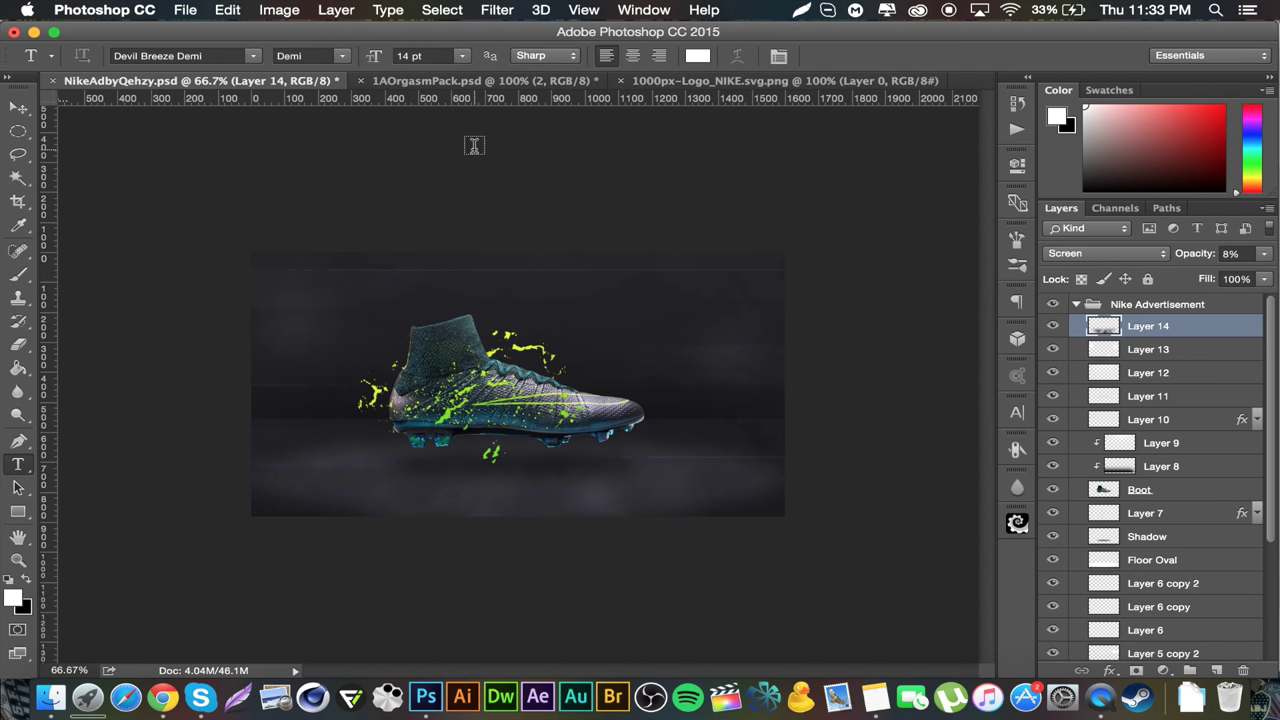
pyautogui.click(665, 325)
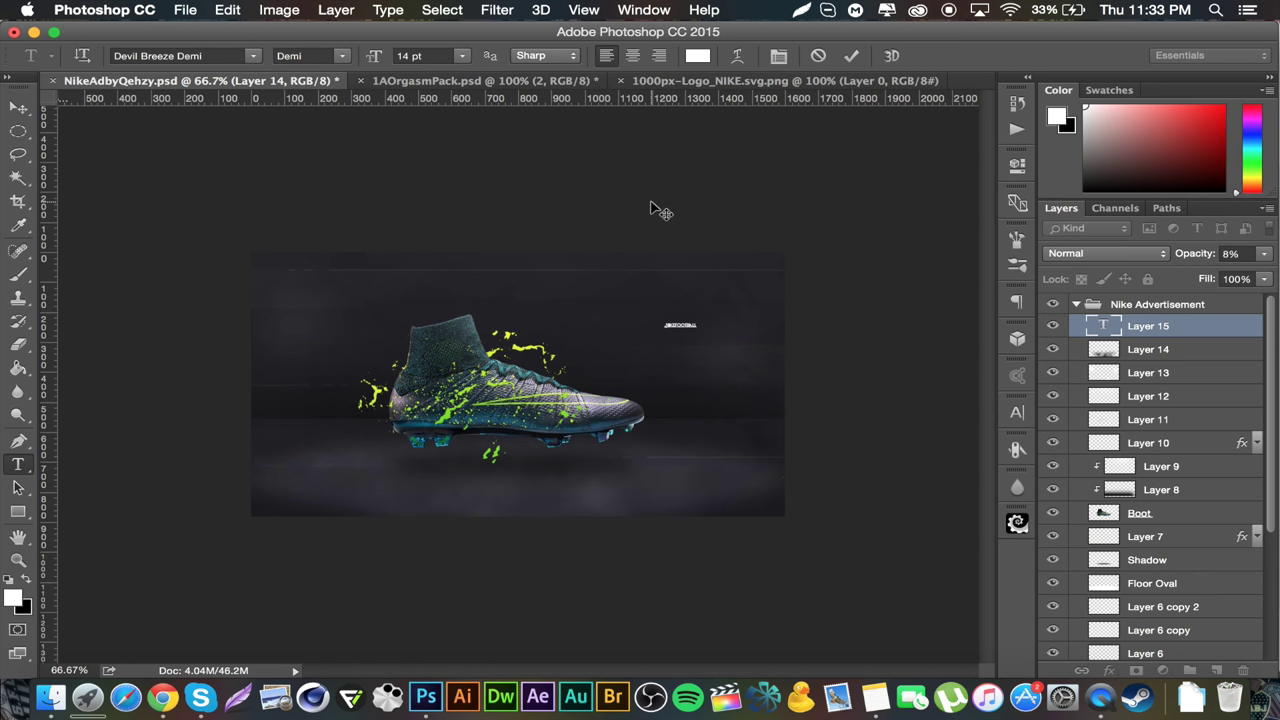
pyautogui.click(18, 107)
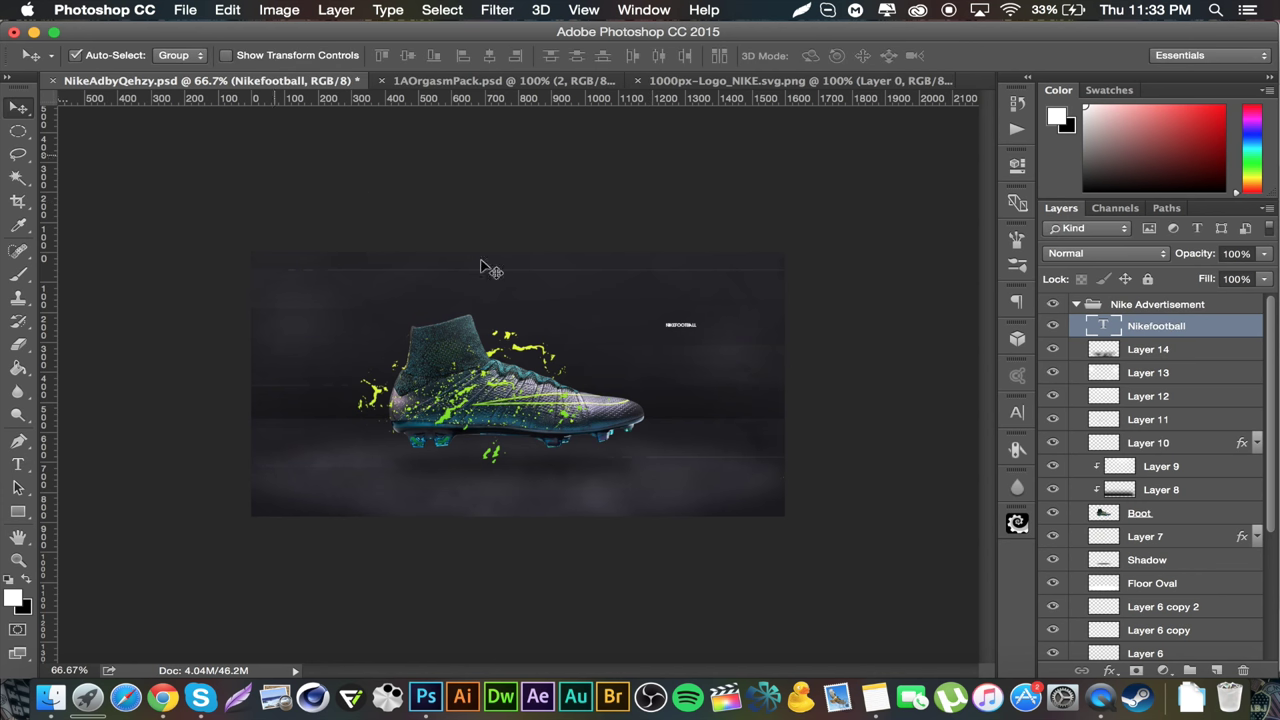
pyautogui.press('super+t')
pyautogui.moveTo(700, 318)
pyautogui.mouseDown()
pyautogui.moveTo(808, 283)
pyautogui.moveTo(690, 333)
pyautogui.mouseUp()
pyautogui.press('Return')
# Duplicate the Nikefootball text, place the copy directly below the original and scale it down.
pyautogui.press('super+j')
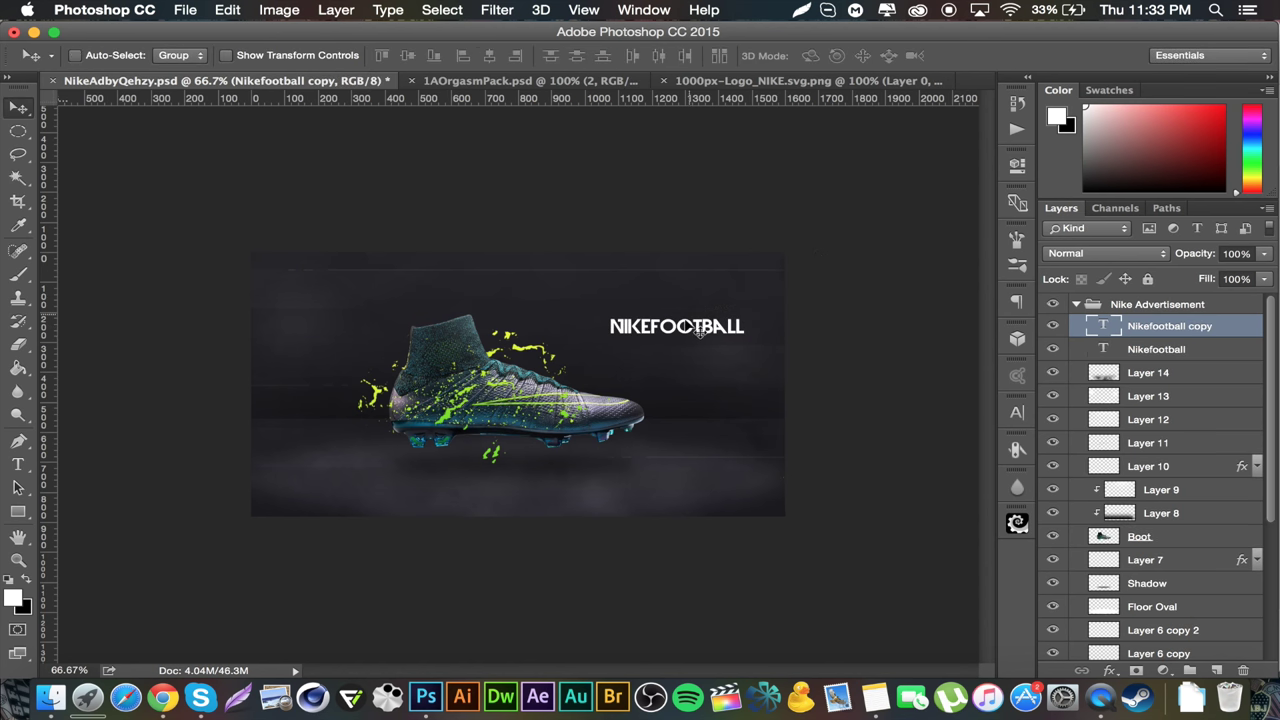
pyautogui.moveTo(695, 327); pyautogui.dragTo(697, 345)
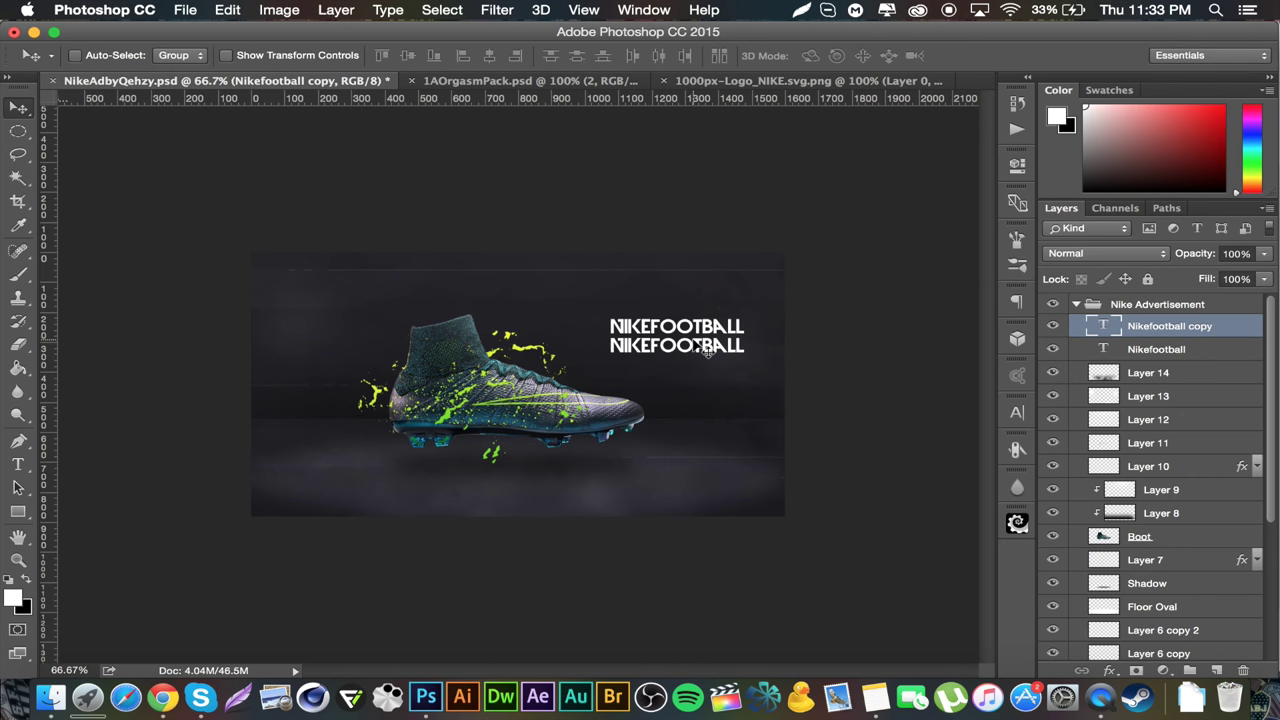
pyautogui.press('super+t')
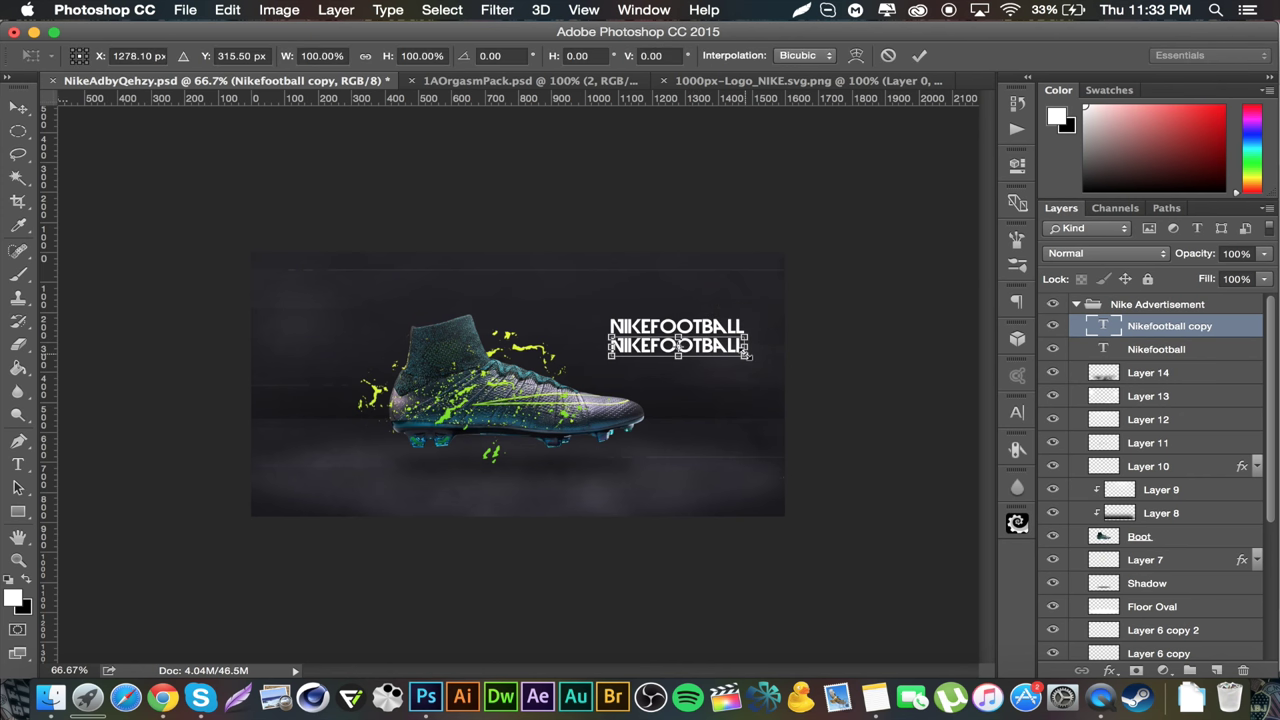
pyautogui.moveTo(745, 354); pyautogui.dragTo(692, 356)
pyautogui.press('Return')
pyautogui.doubleClick(1104, 326)
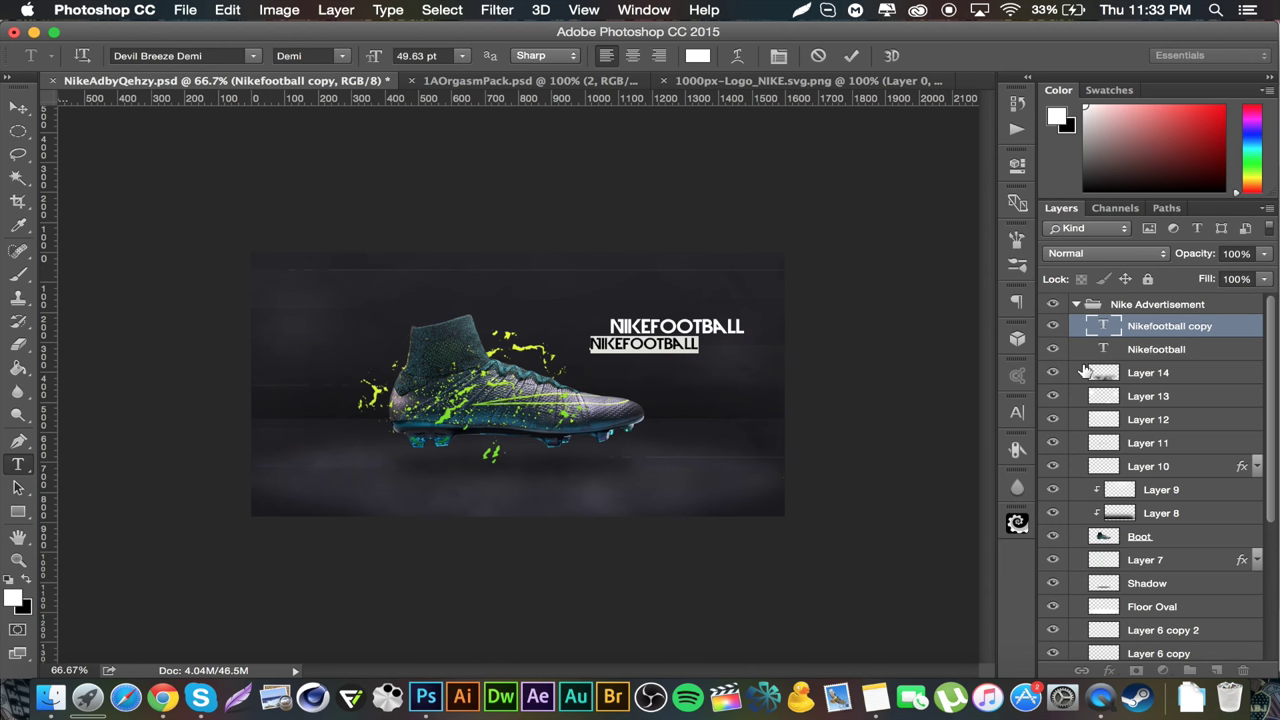
pyautogui.write('MERCURIAL SUPERFLY')
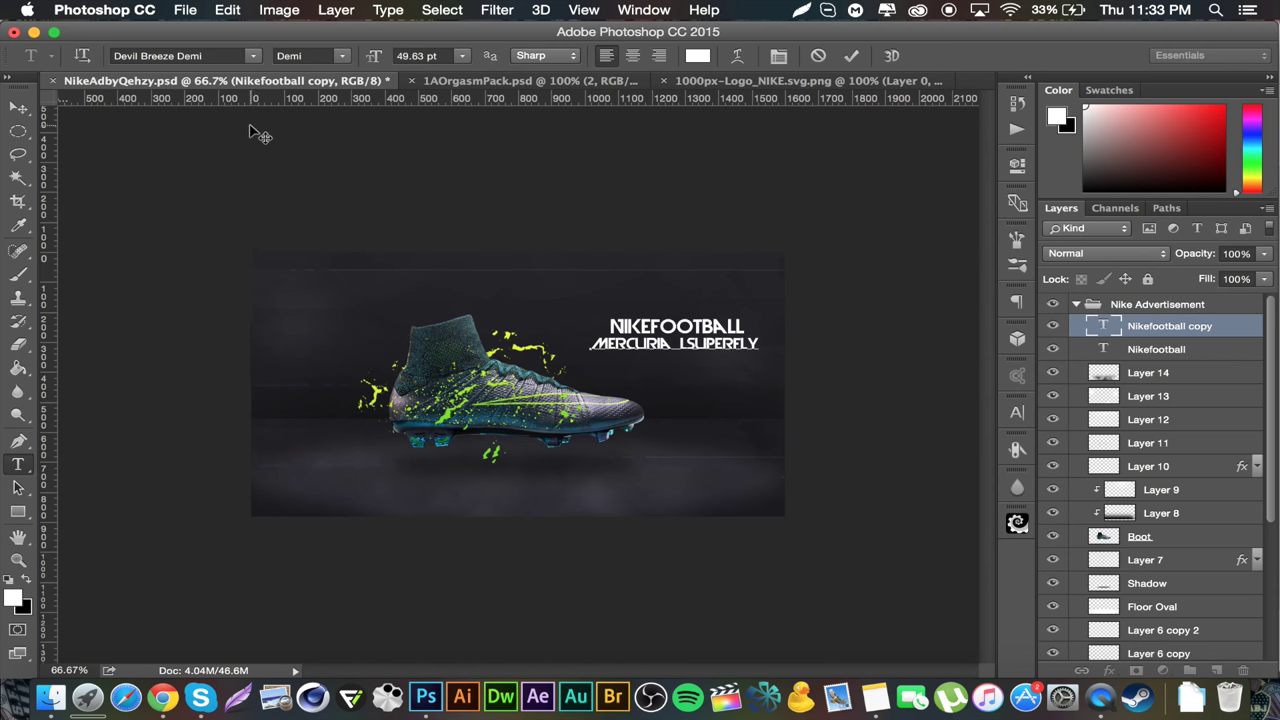
pyautogui.click(19, 107)
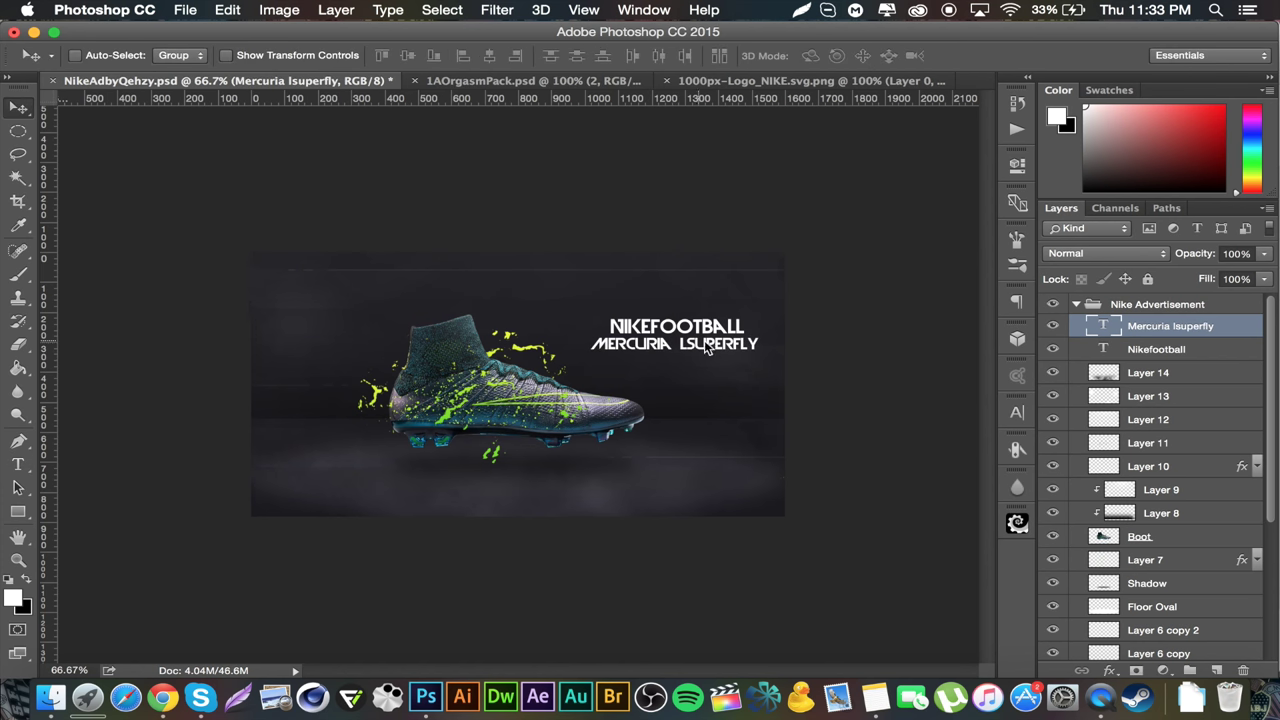
pyautogui.press('super+z')
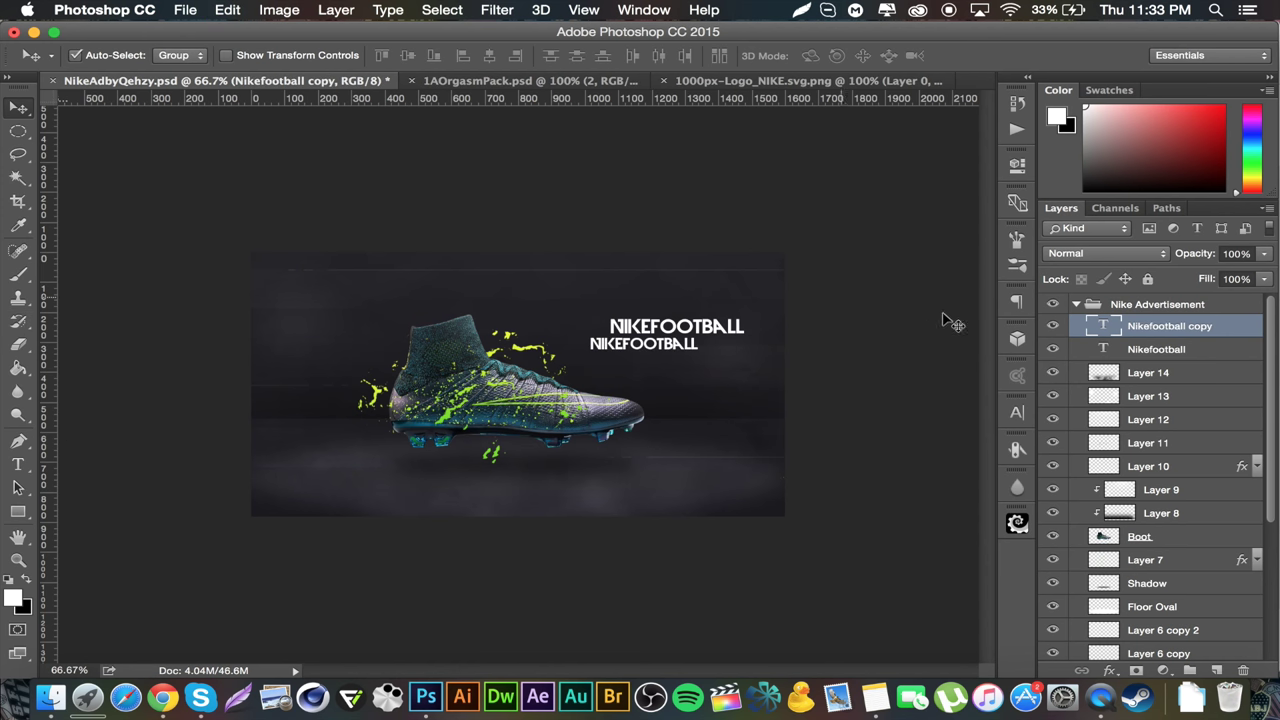
# Replace the wording of the Nikefootball text copy with "MERCURIAL SUPERFLY".
pyautogui.doubleClick(1101, 328)
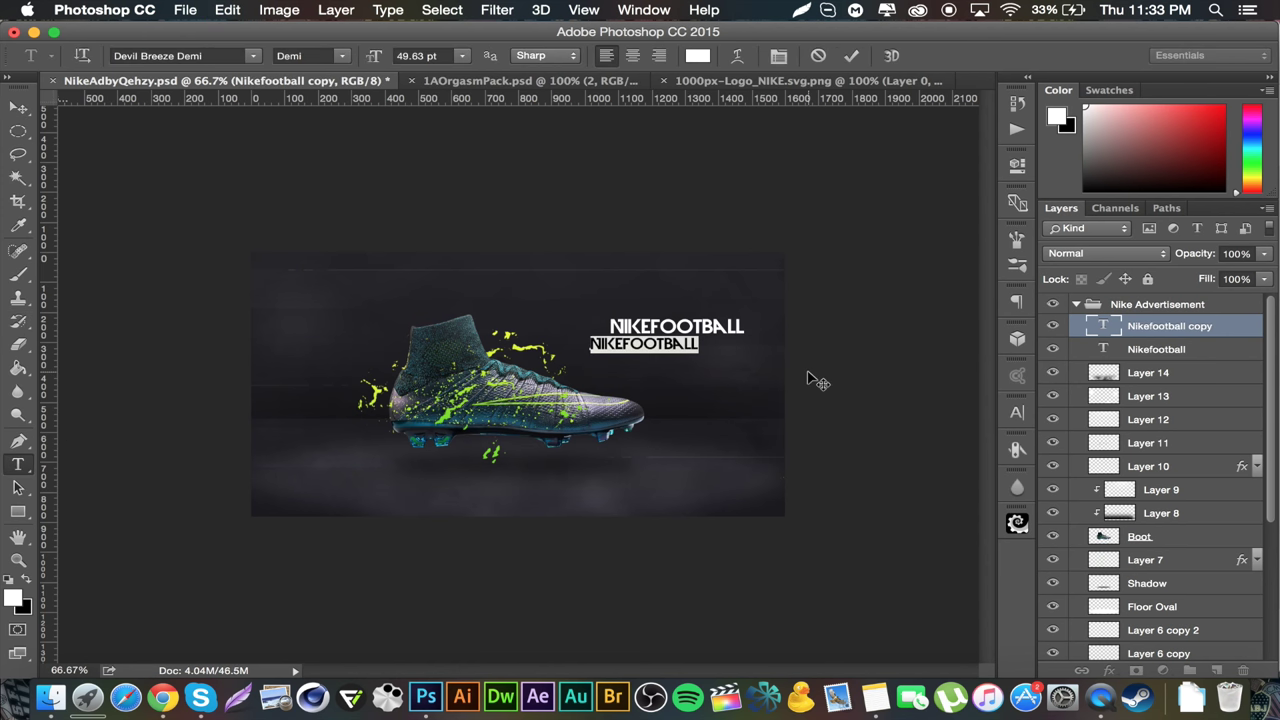
pyautogui.write('MERCURIAL S')
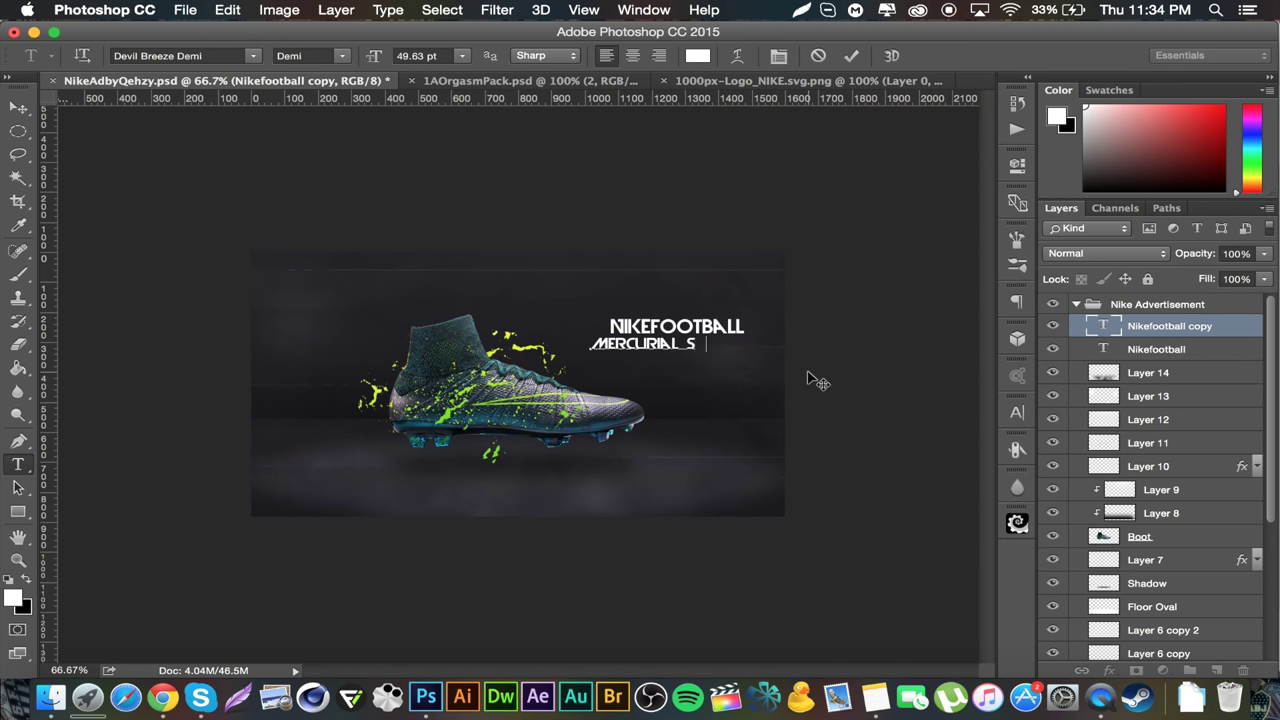
pyautogui.press('BackSpace')
pyautogui.press('BackSpace')
pyautogui.press('BackSpace')
pyautogui.press('BackSpace')
pyautogui.write('PERFLY')
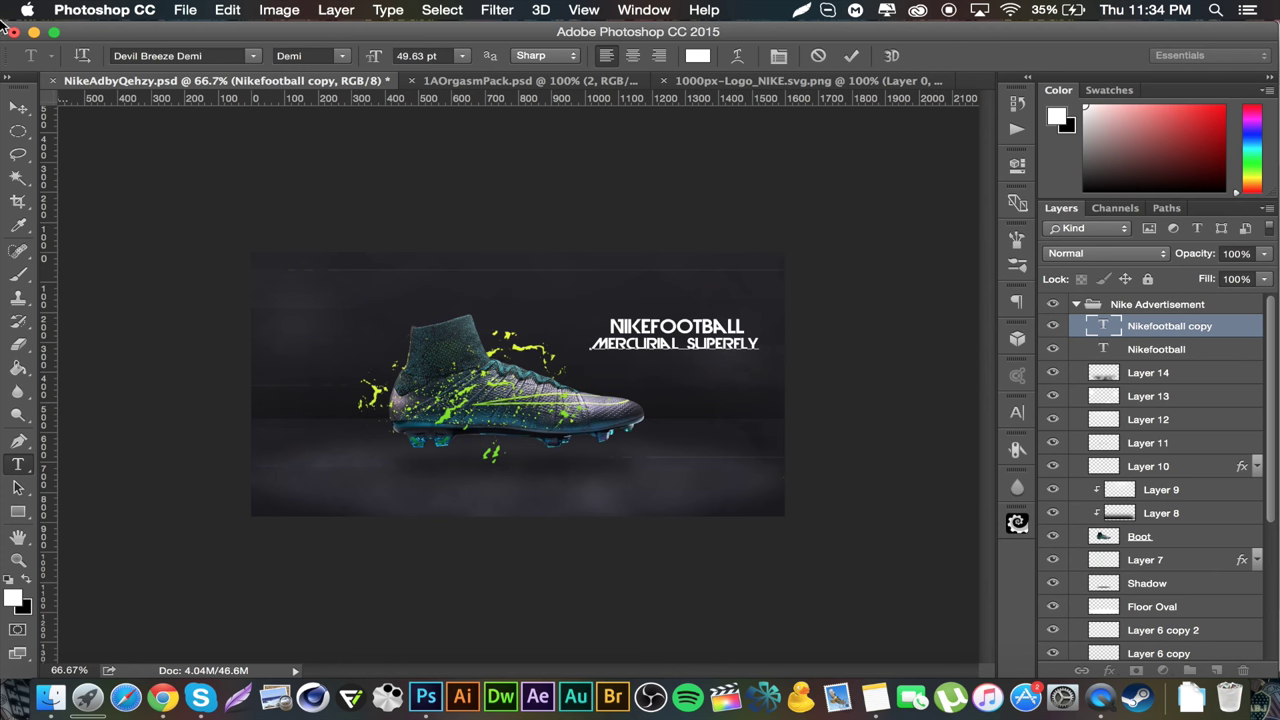
# Scale down the Mercurial Superfly text with Free Transform and nudge it slightly left beneath the Nikefootball title.
pyautogui.click(19, 108)
pyautogui.press('super+t')
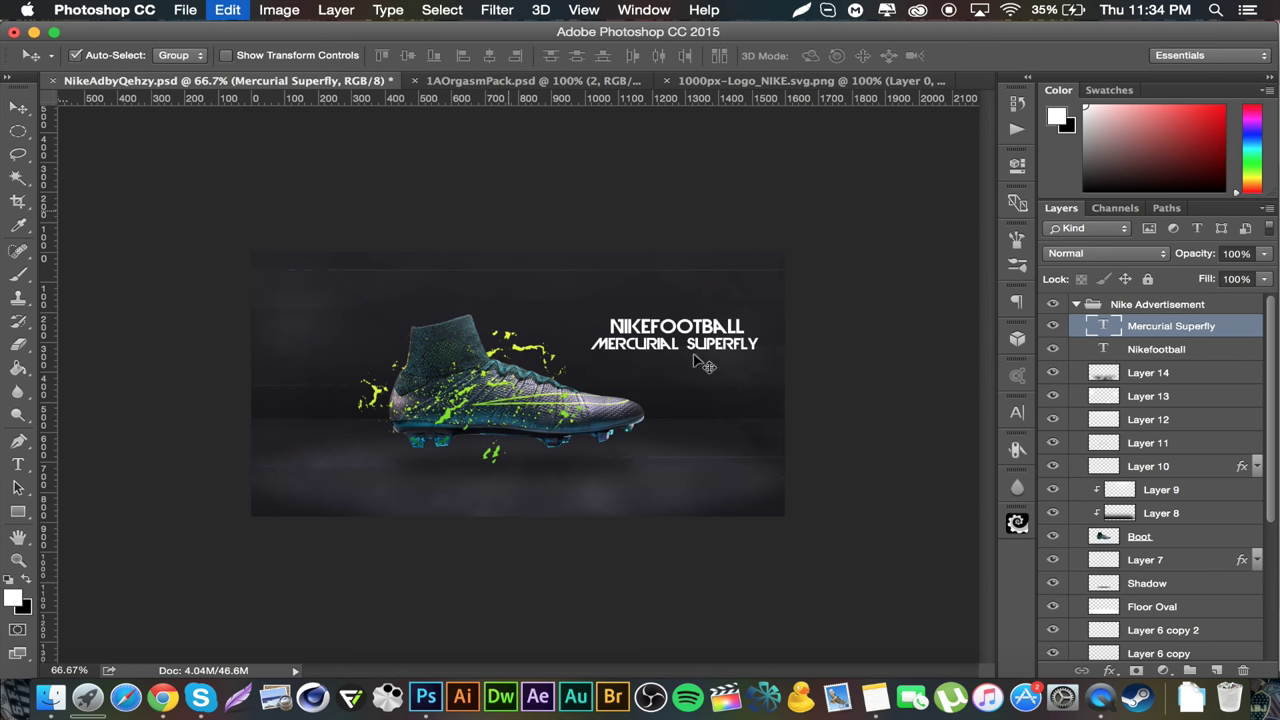
pyautogui.moveTo(764, 353); pyautogui.dragTo(712, 349)
pyautogui.press('Return')
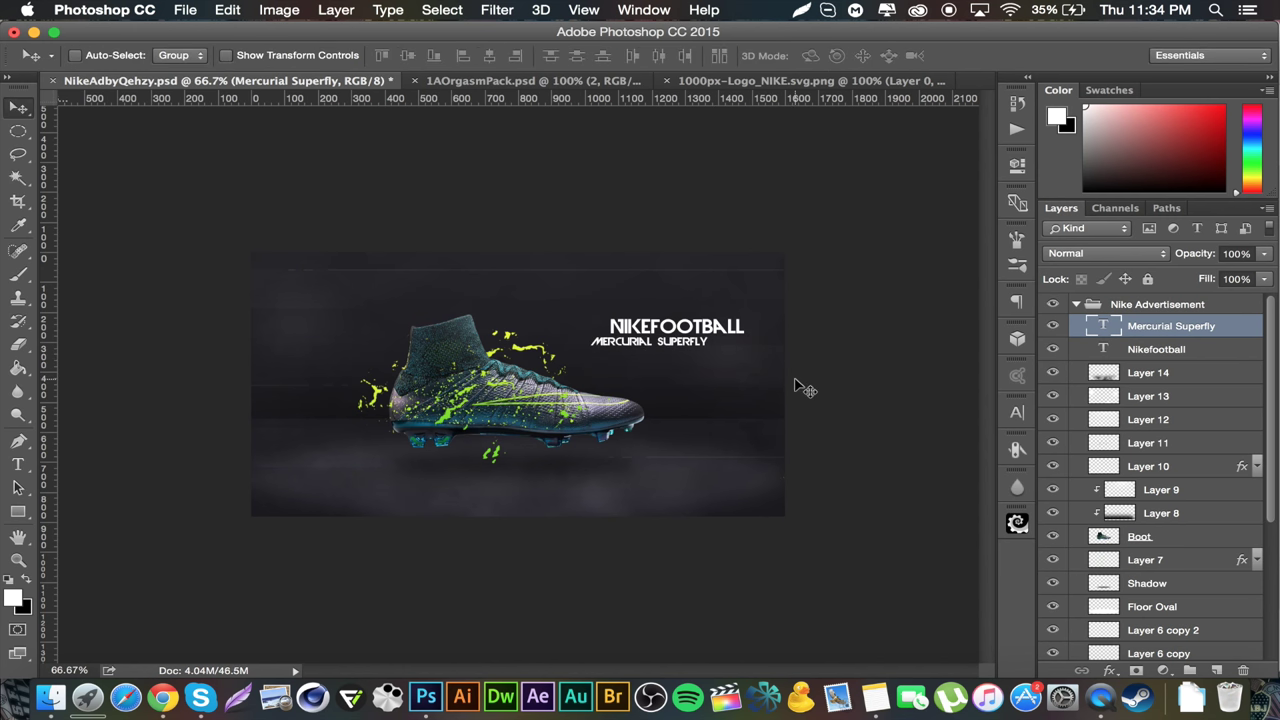
pyautogui.press('Left')
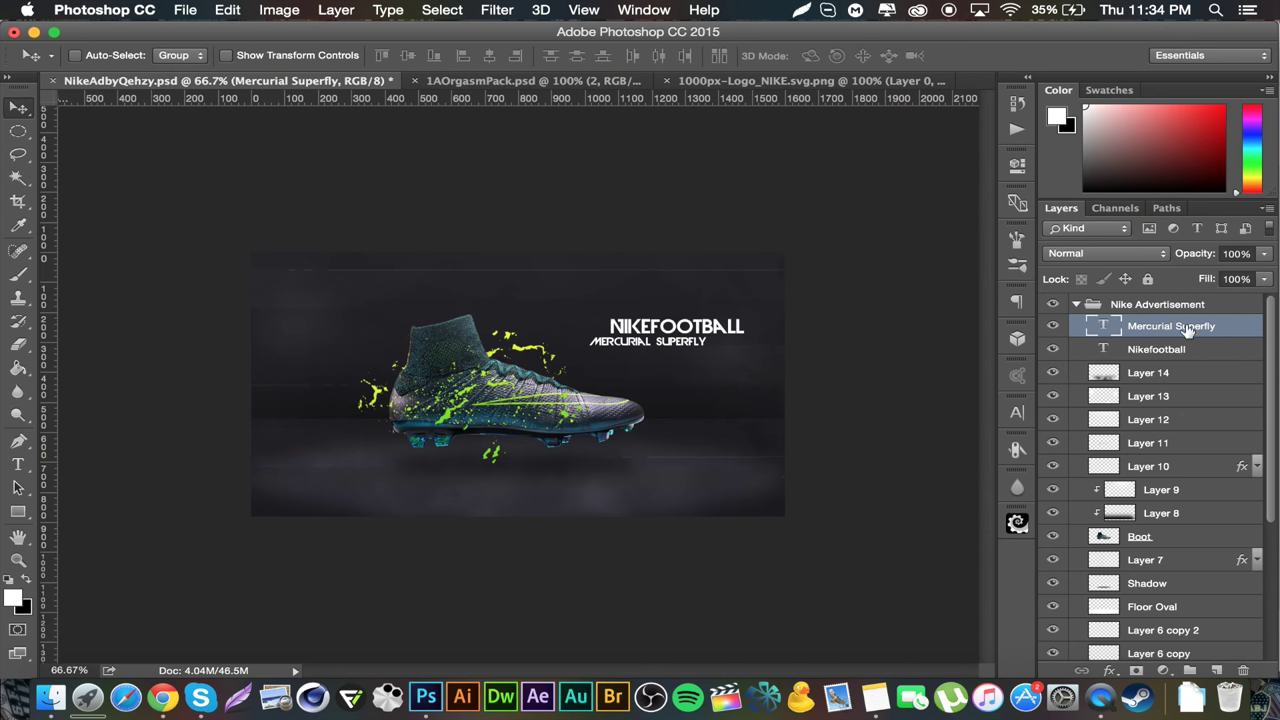
# Bring the Nike swoosh PNG from Chrome into Photoshop and place it as a new layer in the boot advertisement.
pyautogui.click(162, 697)
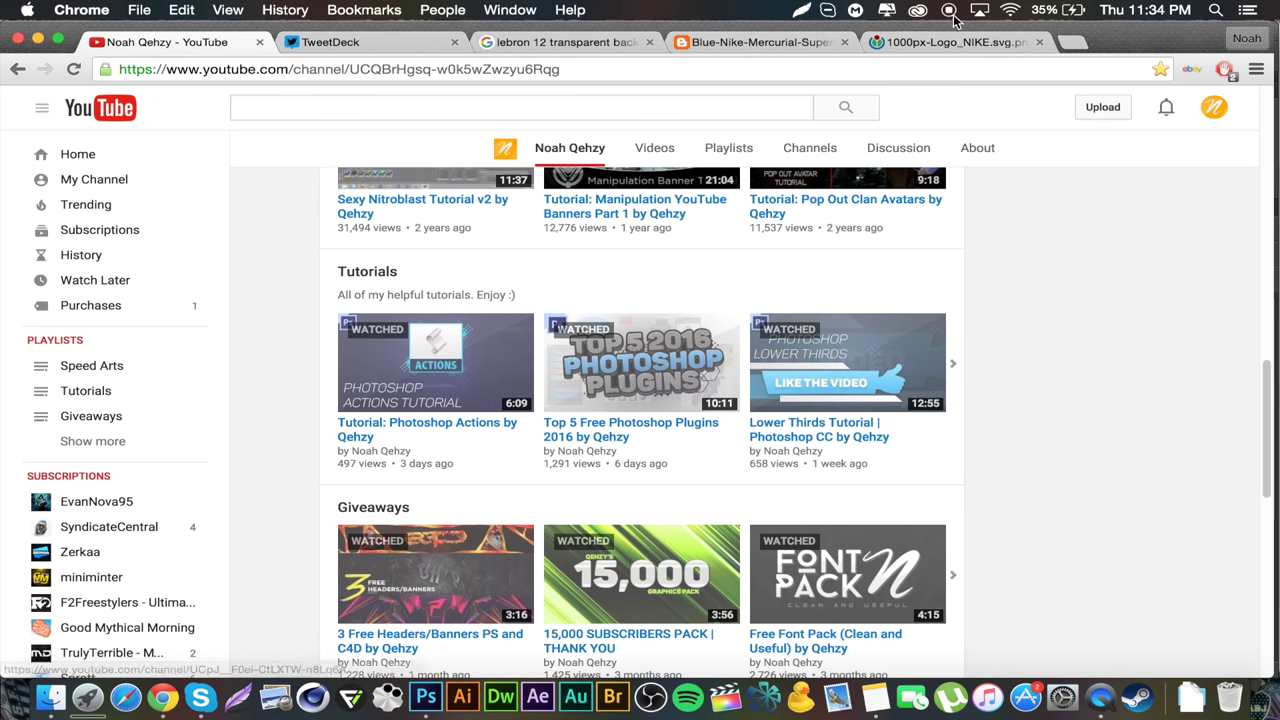
pyautogui.click(927, 40)
pyautogui.moveTo(343, 286); pyautogui.dragTo(425, 697)
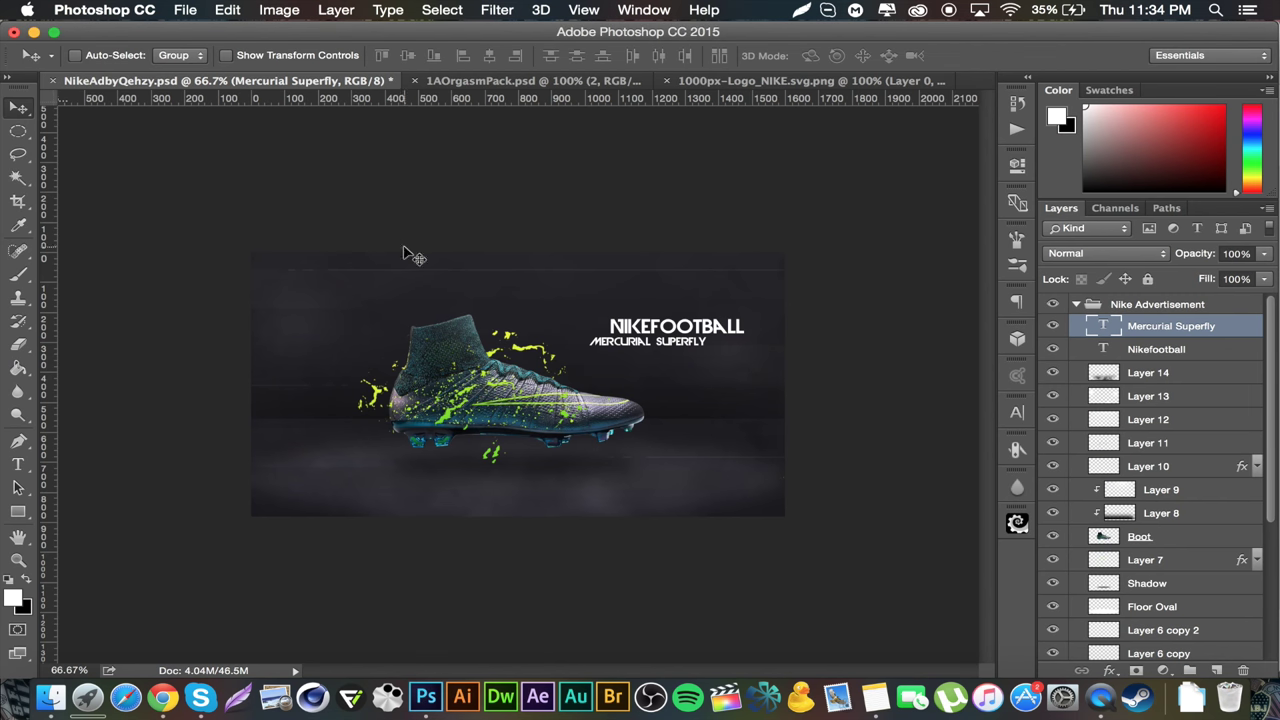
pyautogui.click(512, 80)
pyautogui.moveTo(457, 394)
pyautogui.mouseDown()
pyautogui.moveTo(128, 86)
pyautogui.moveTo(465, 394)
pyautogui.mouseUp()
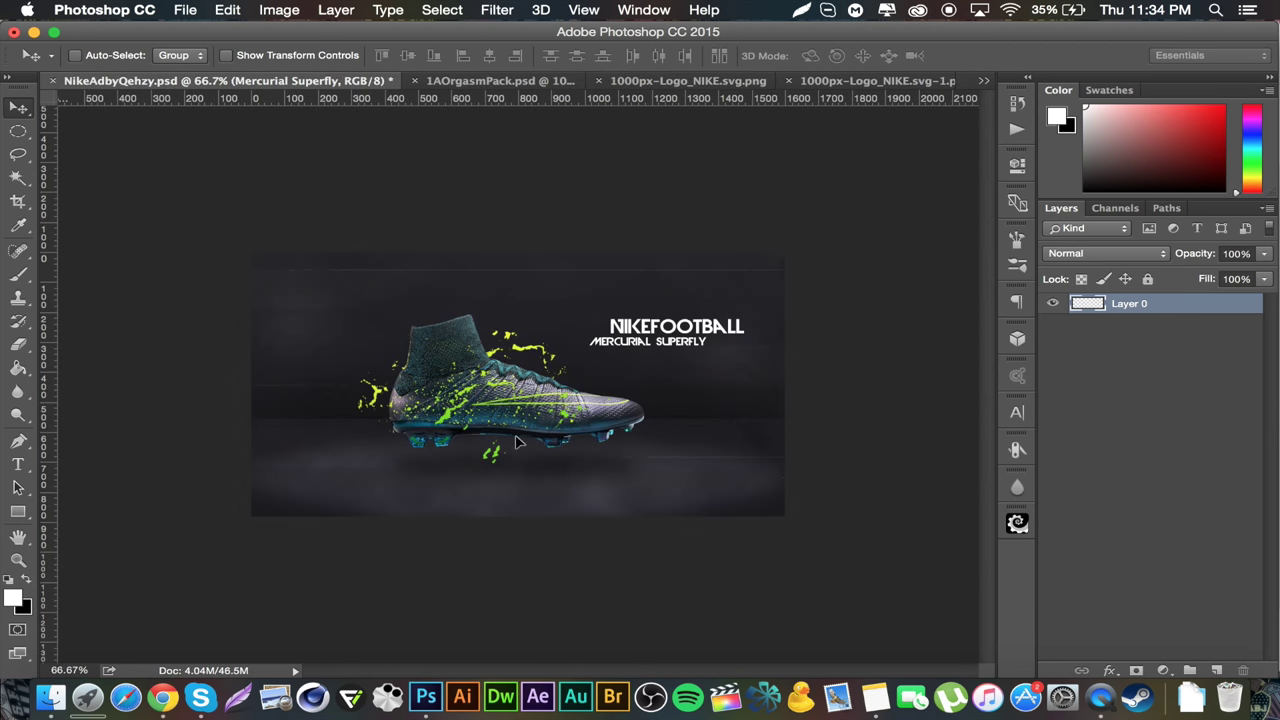
pyautogui.moveTo(517, 441); pyautogui.dragTo(709, 420)
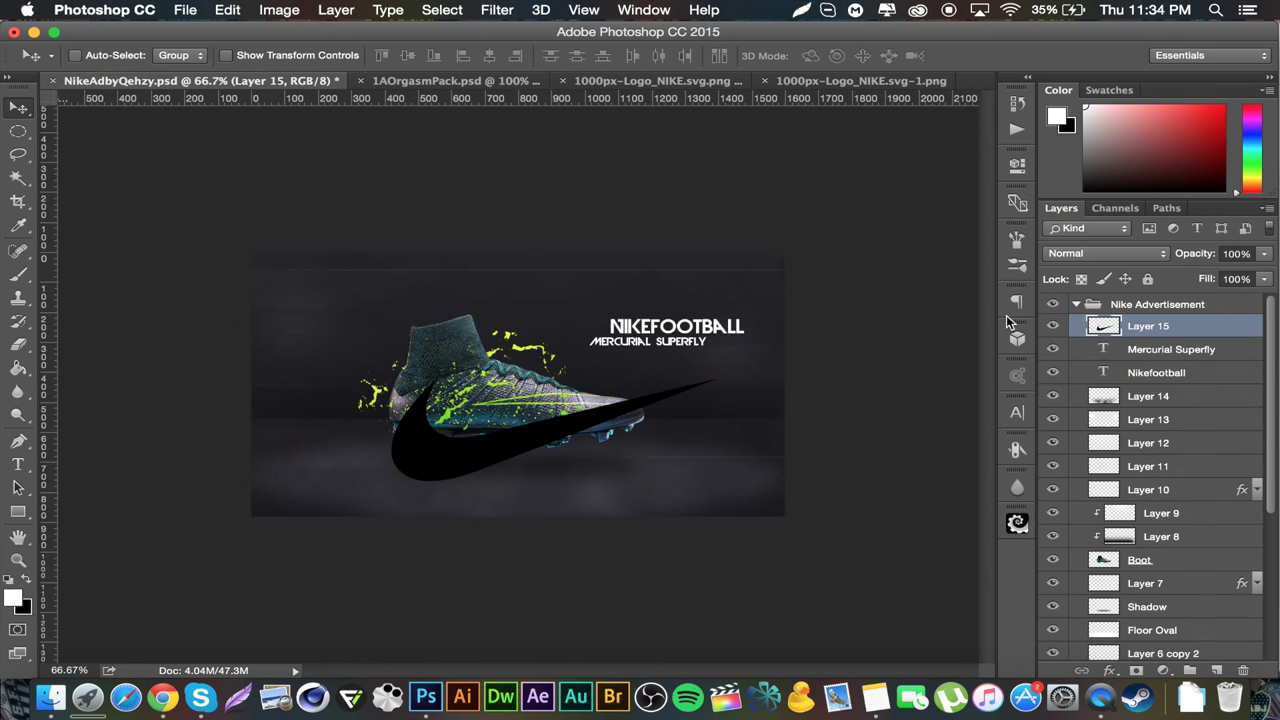
# Invert the black Nike swoosh to white and scale it down to about 26% with Free Transform.
pyautogui.press('super+i')
pyautogui.press('super+t')
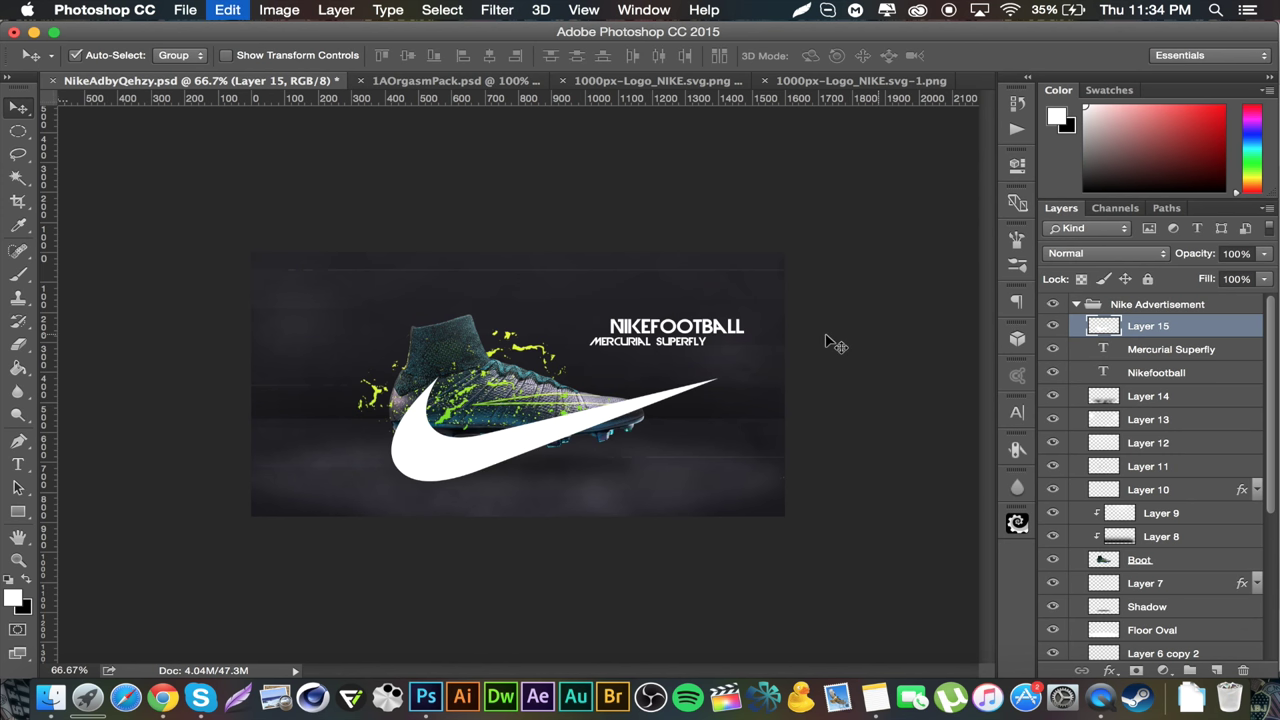
pyautogui.moveTo(716, 376); pyautogui.dragTo(594, 417)
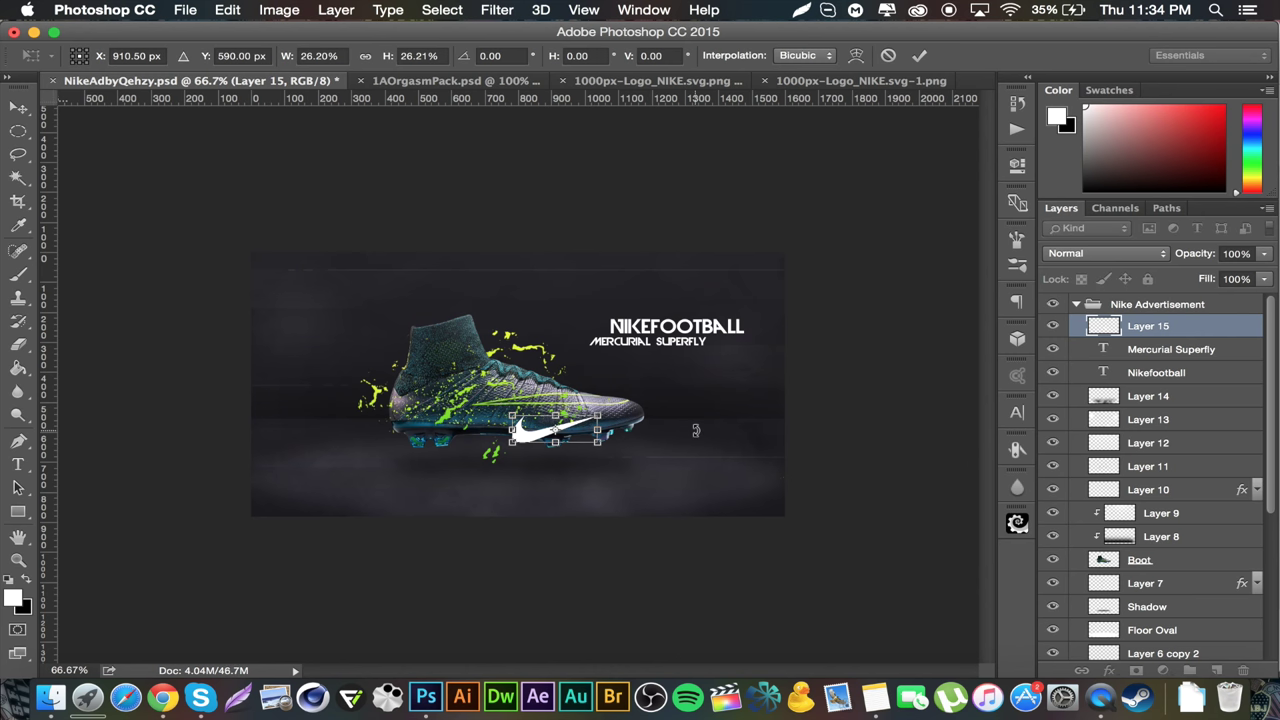
pyautogui.press('Return')
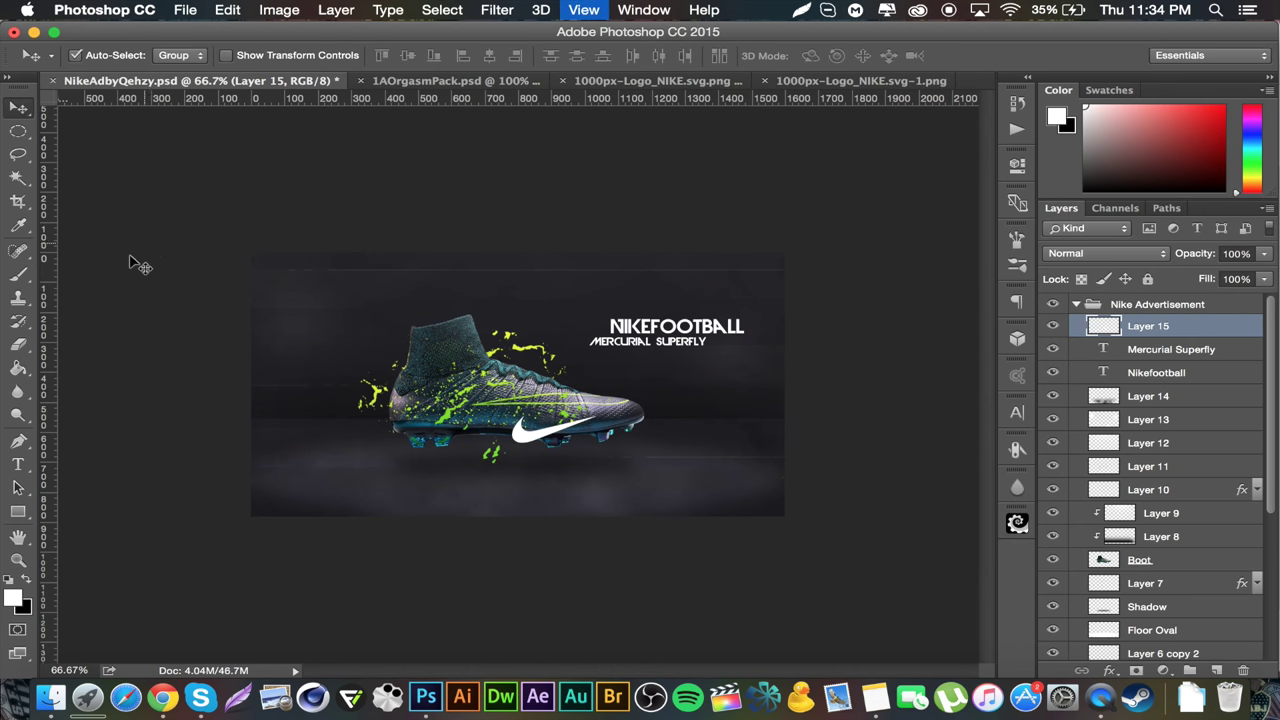
# Place a vertical guide at the canvas's horizontal centre, using Layer 1 for snapping, and remove the extra off-centre guide.
pyautogui.moveTo(48, 294); pyautogui.dragTo(520, 337)
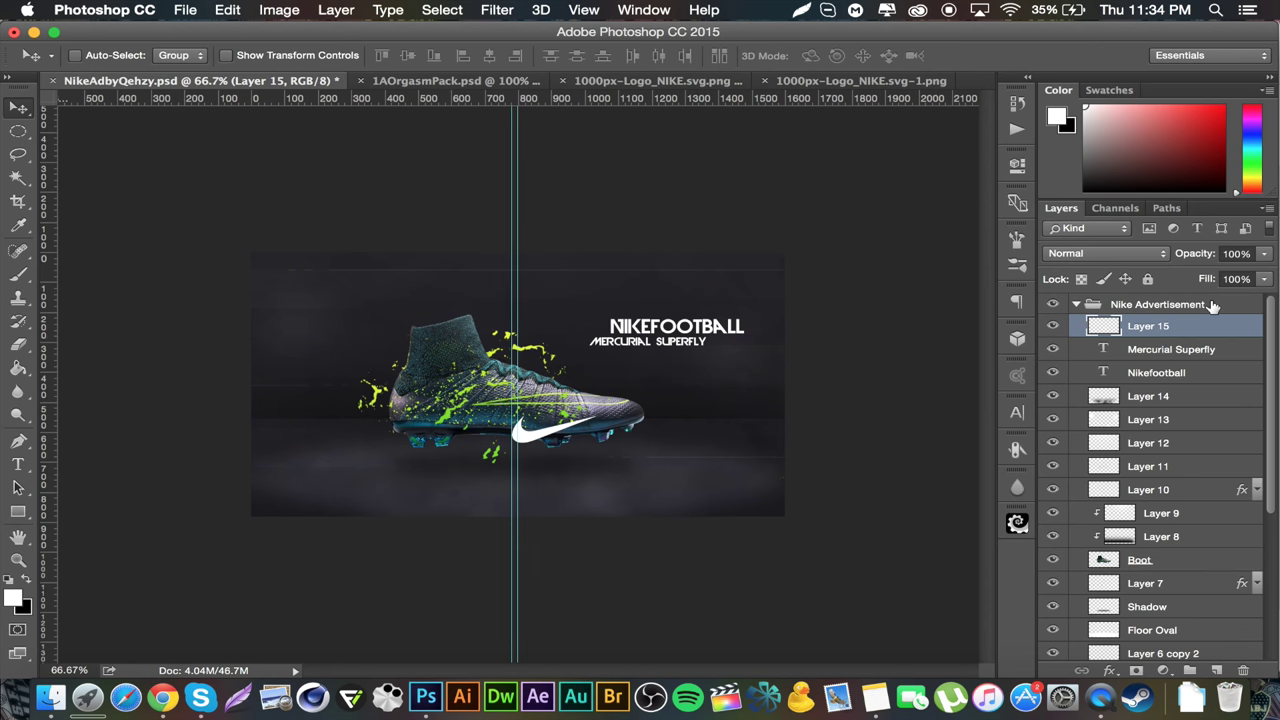
pyautogui.click(1212, 305)
pyautogui.scroll(-5, 1130, 395)
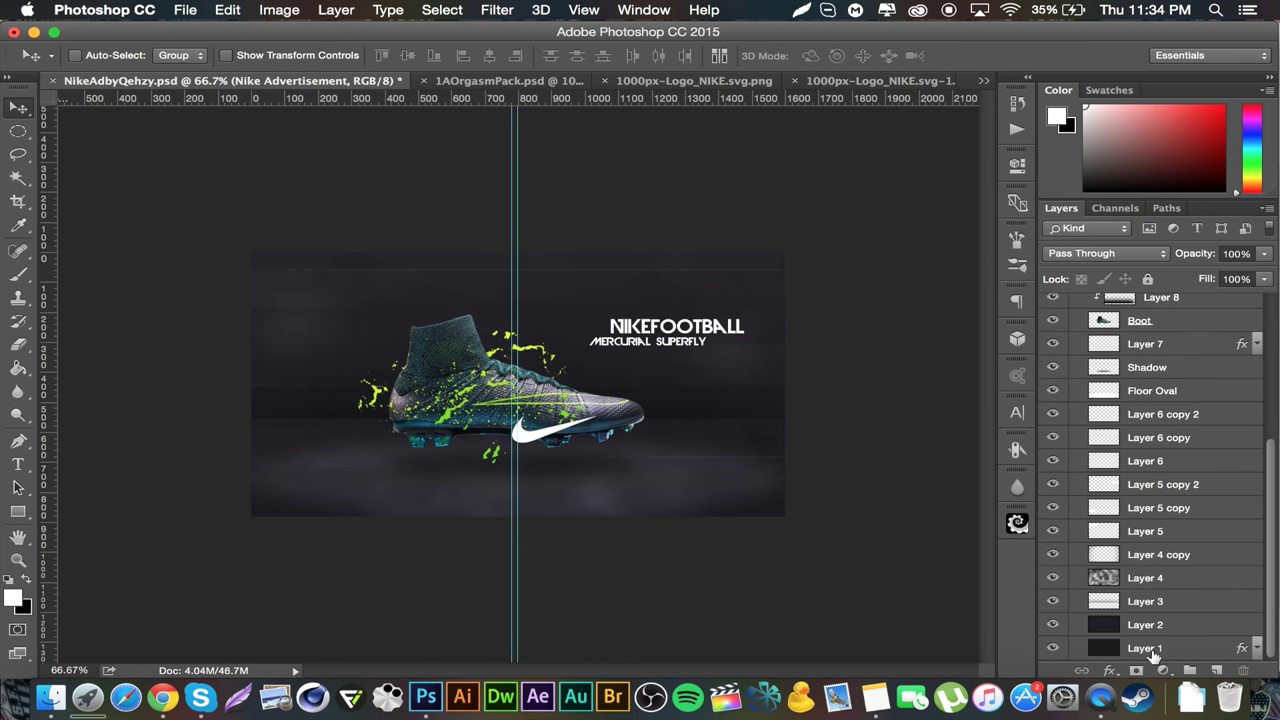
pyautogui.click(1165, 648)
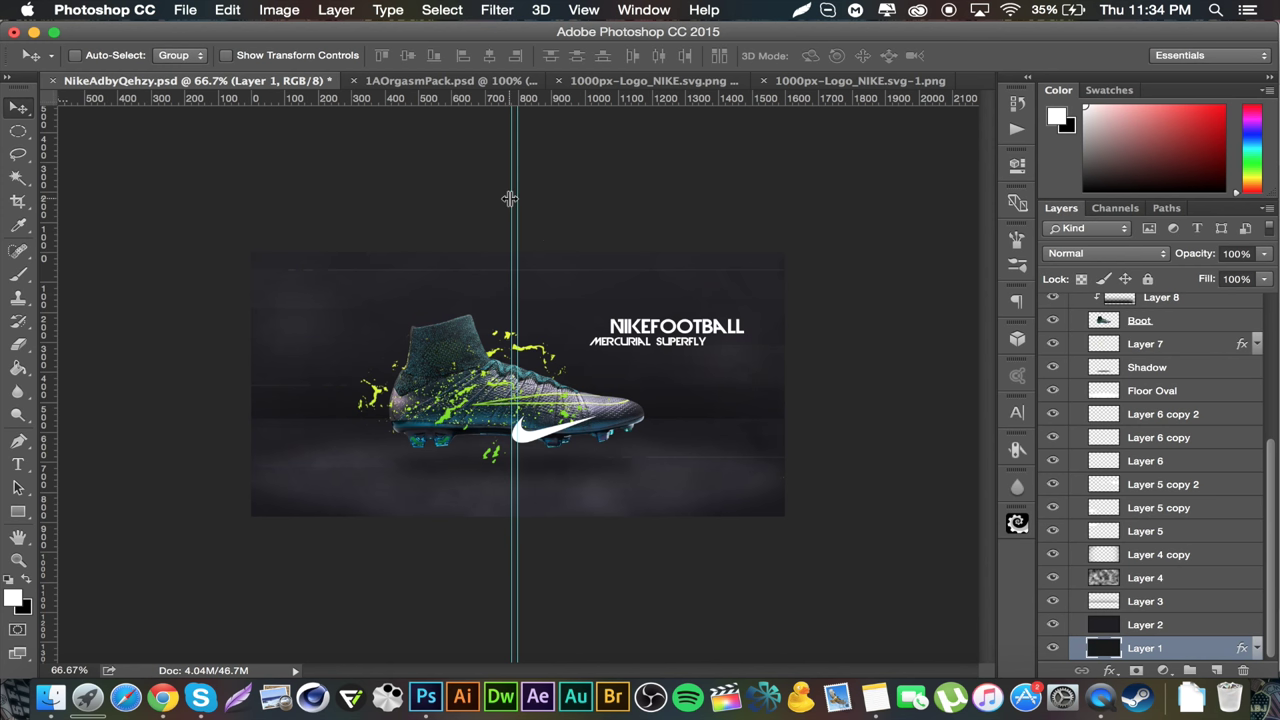
pyautogui.moveTo(510, 198); pyautogui.dragTo(509, 194)
pyautogui.press('super+z')
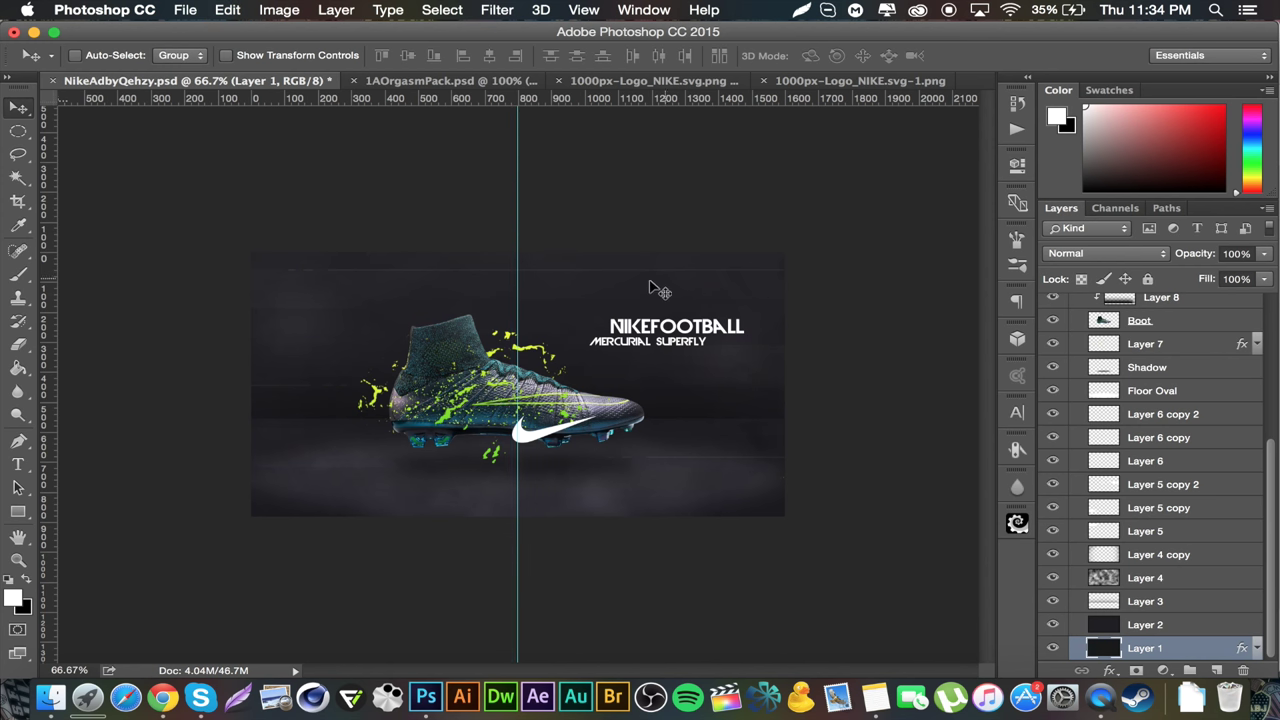
# Move the white swoosh on Layer 15 to the canvas's bottom edge area, centred on the vertical guide.
pyautogui.scroll(5, 1130, 420)
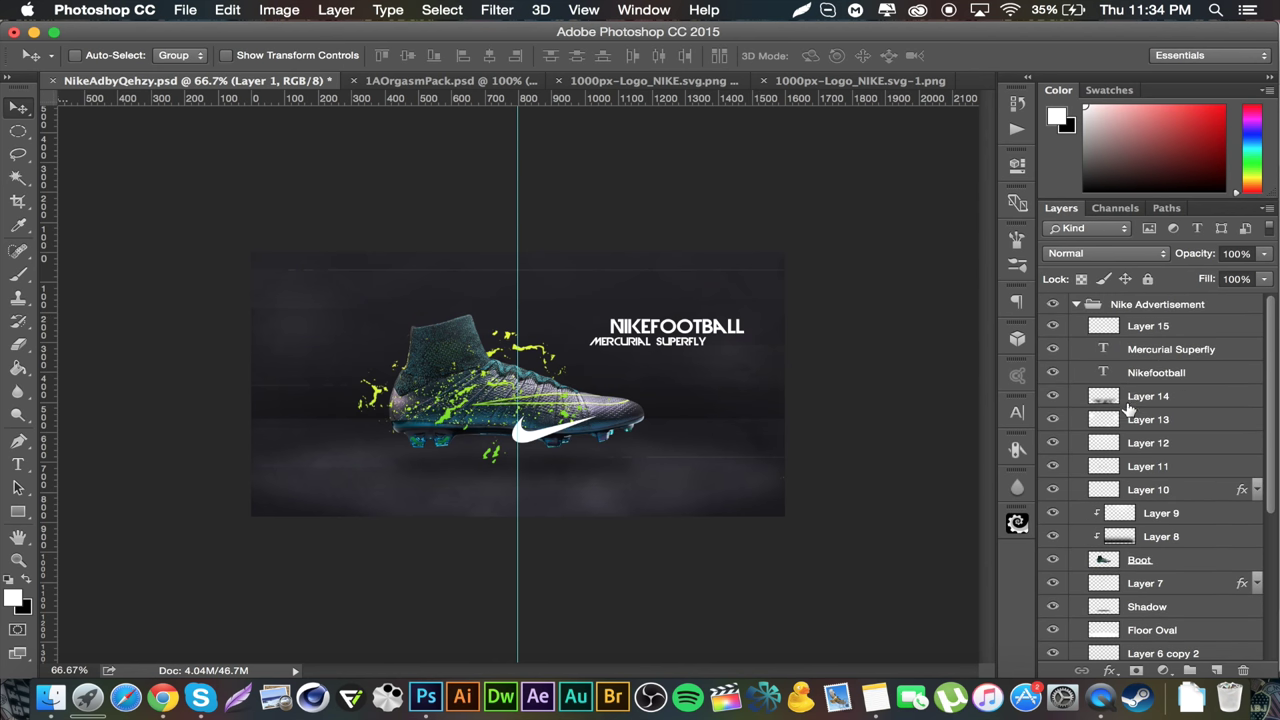
pyautogui.click(1170, 327)
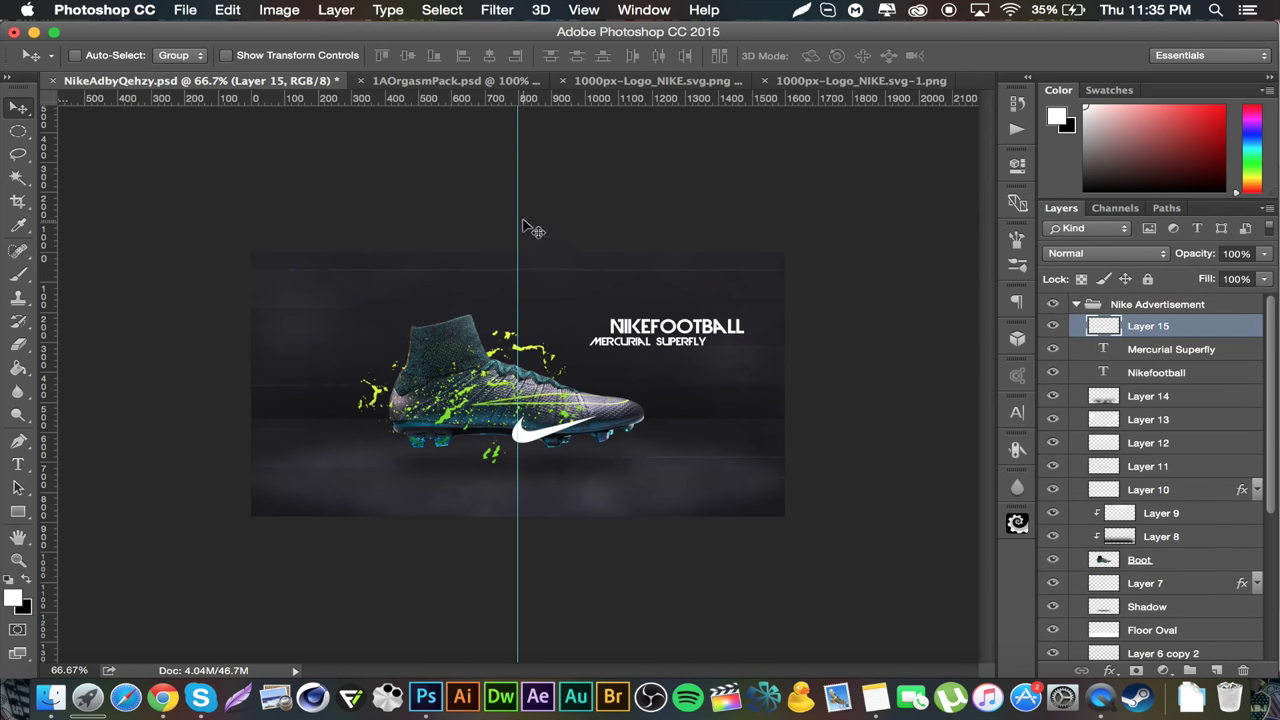
pyautogui.moveTo(520, 214)
pyautogui.mouseDown()
pyautogui.moveTo(505, 200)
pyautogui.moveTo(520, 214)
pyautogui.mouseUp()
pyautogui.press('super')
pyautogui.press('super+t')
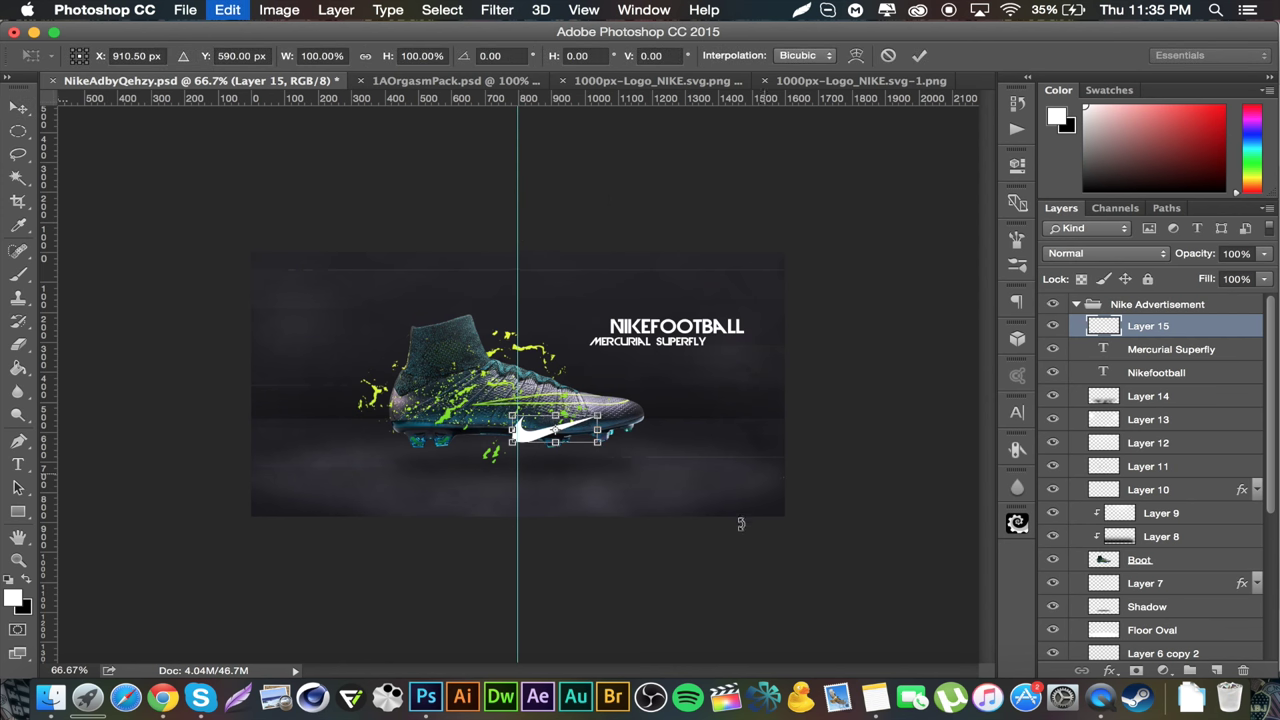
pyautogui.moveTo(556, 447); pyautogui.dragTo(538, 490)
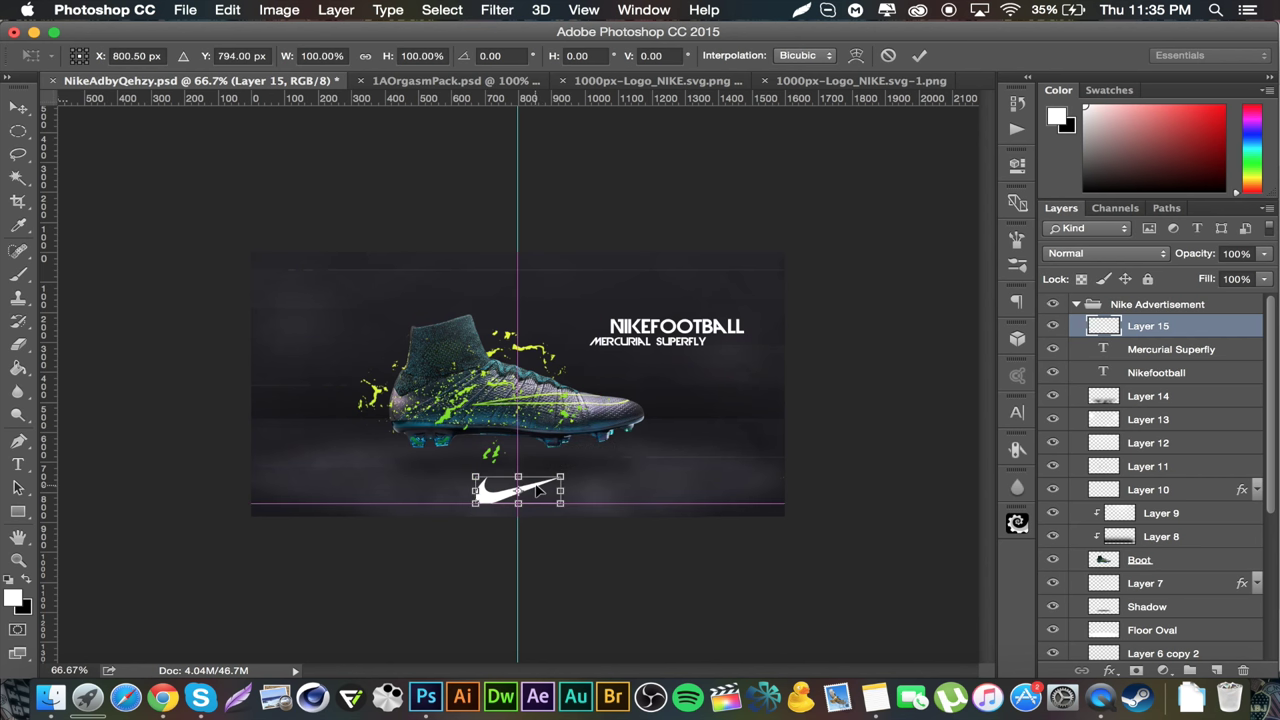
pyautogui.press('Return')
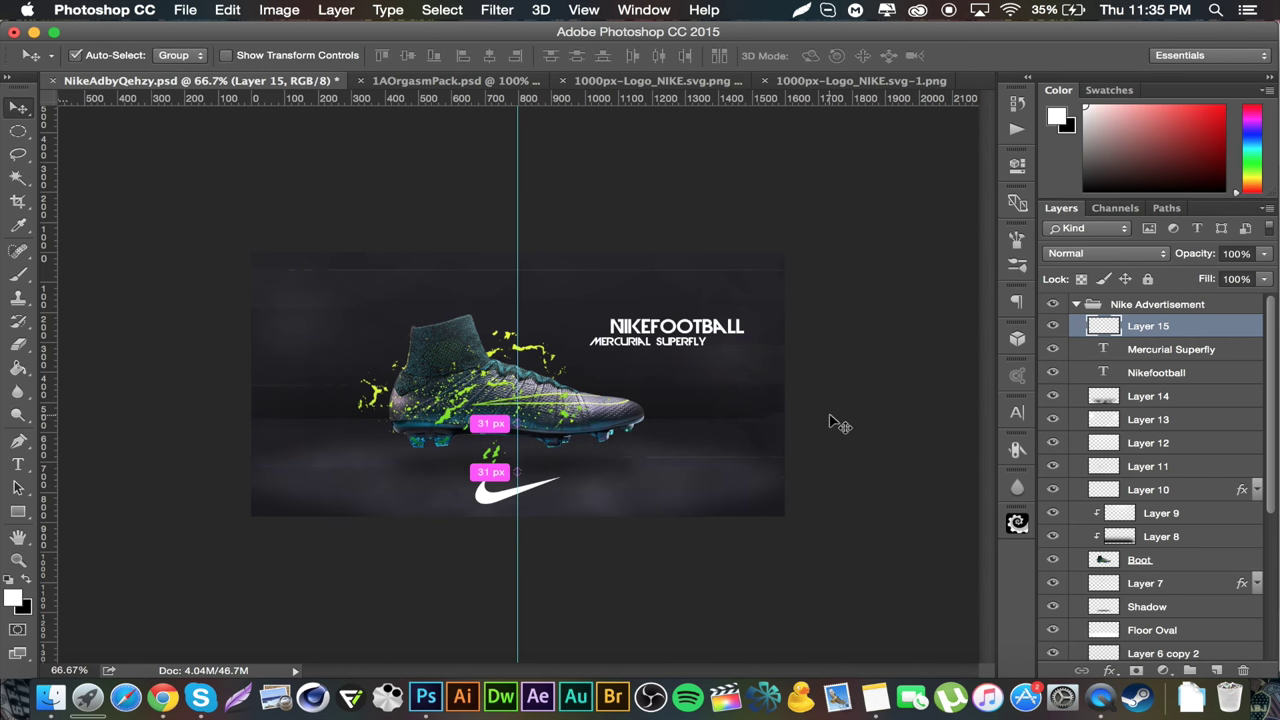
# Scale the swoosh down slightly around its centre.
pyautogui.press('super+t')
pyautogui.moveTo(558, 473); pyautogui.dragTo(558, 468)
pyautogui.press('Return')
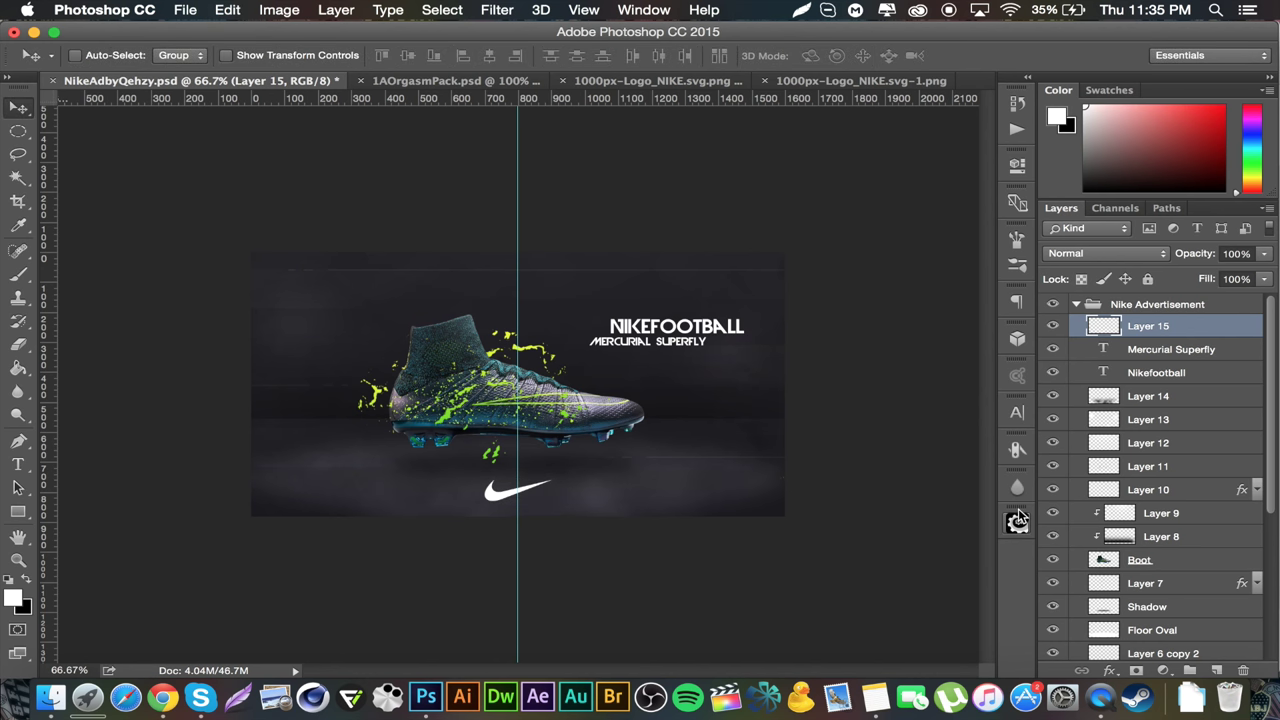
# Hide the guides and set the swoosh layer's blend mode to Overlay.
pyautogui.press('super+semicolon')
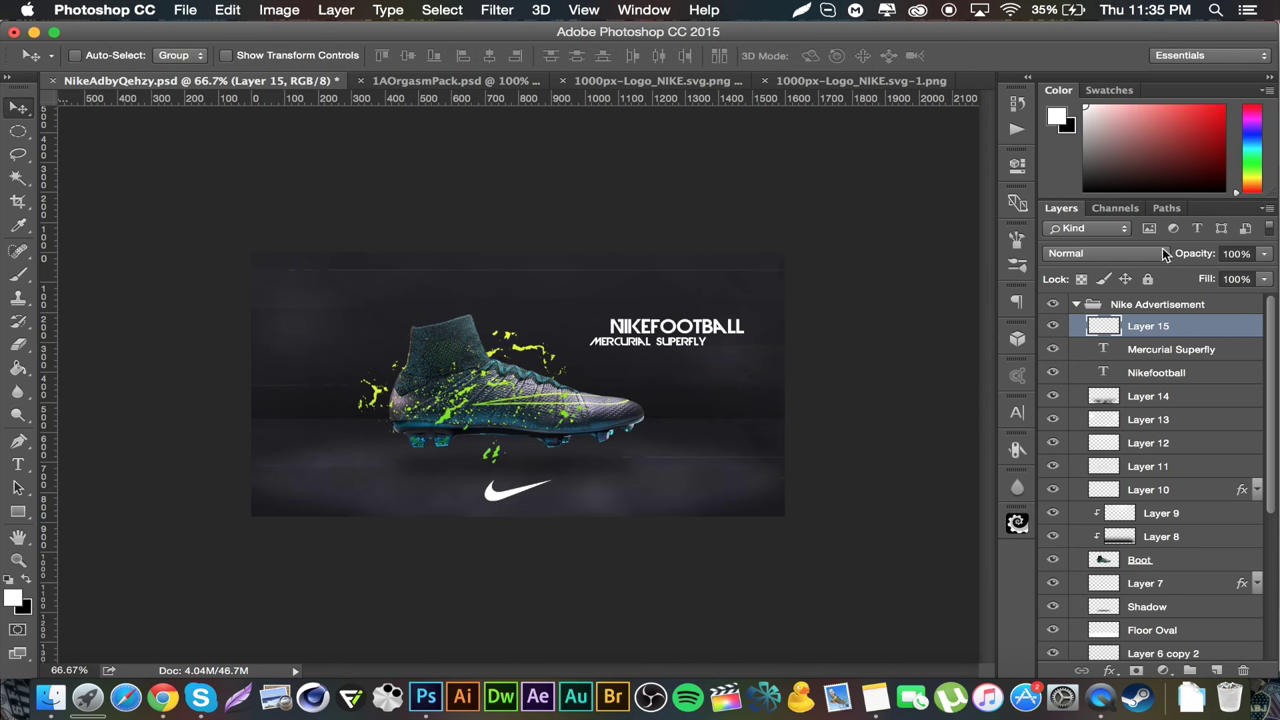
pyautogui.click(1163, 253)
pyautogui.click(1097, 448)
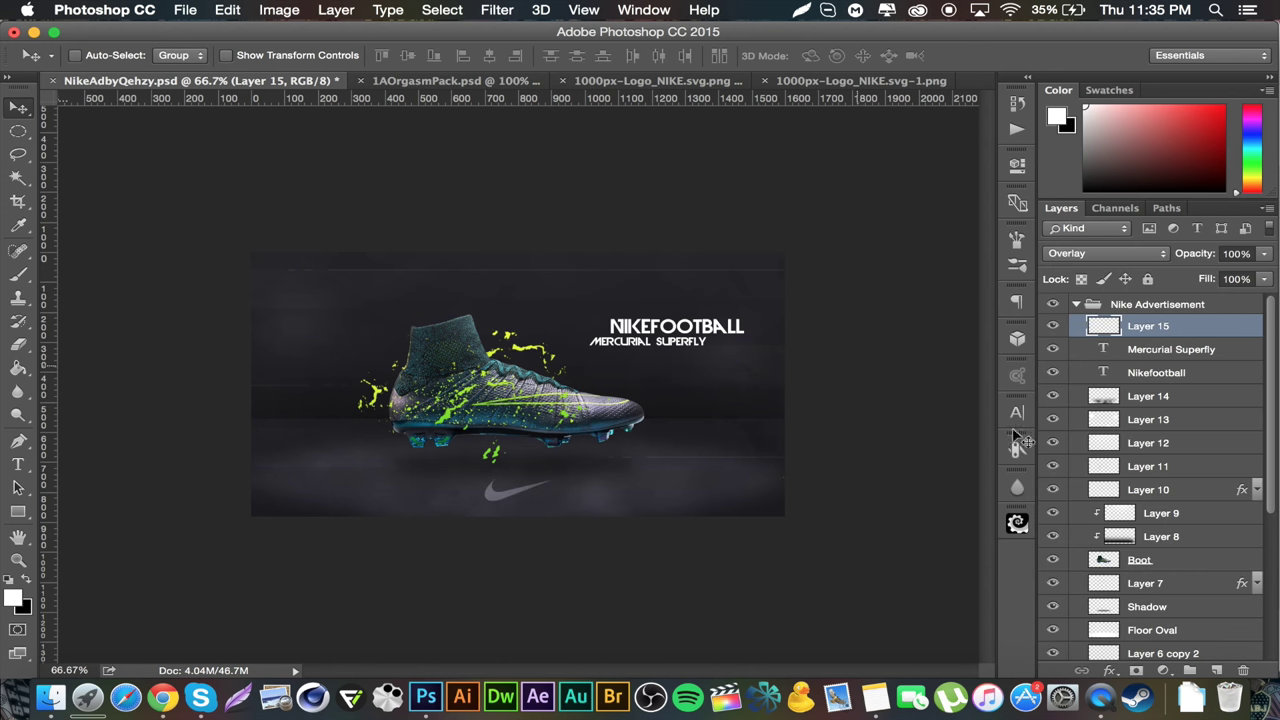
# Recolour the word "MERCURIAL" in the subtitle with the grey sampled from the swoosh.
pyautogui.doubleClick(1102, 352)
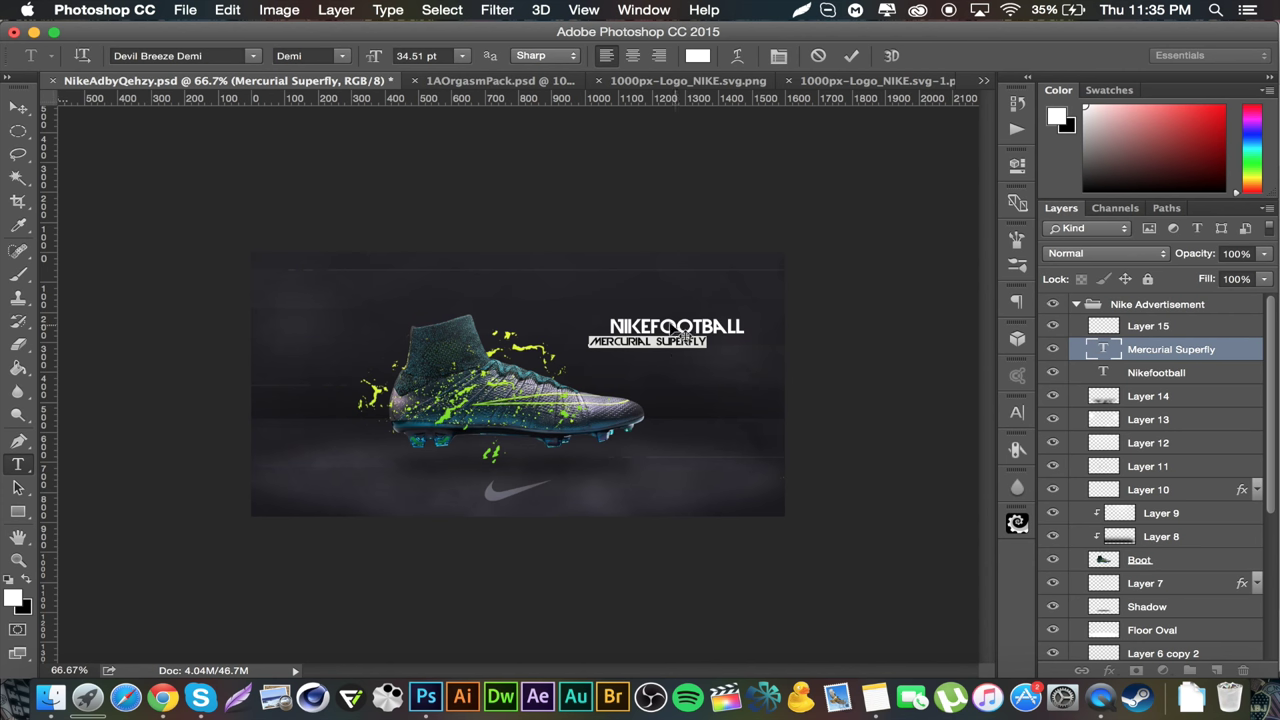
pyautogui.click(662, 342)
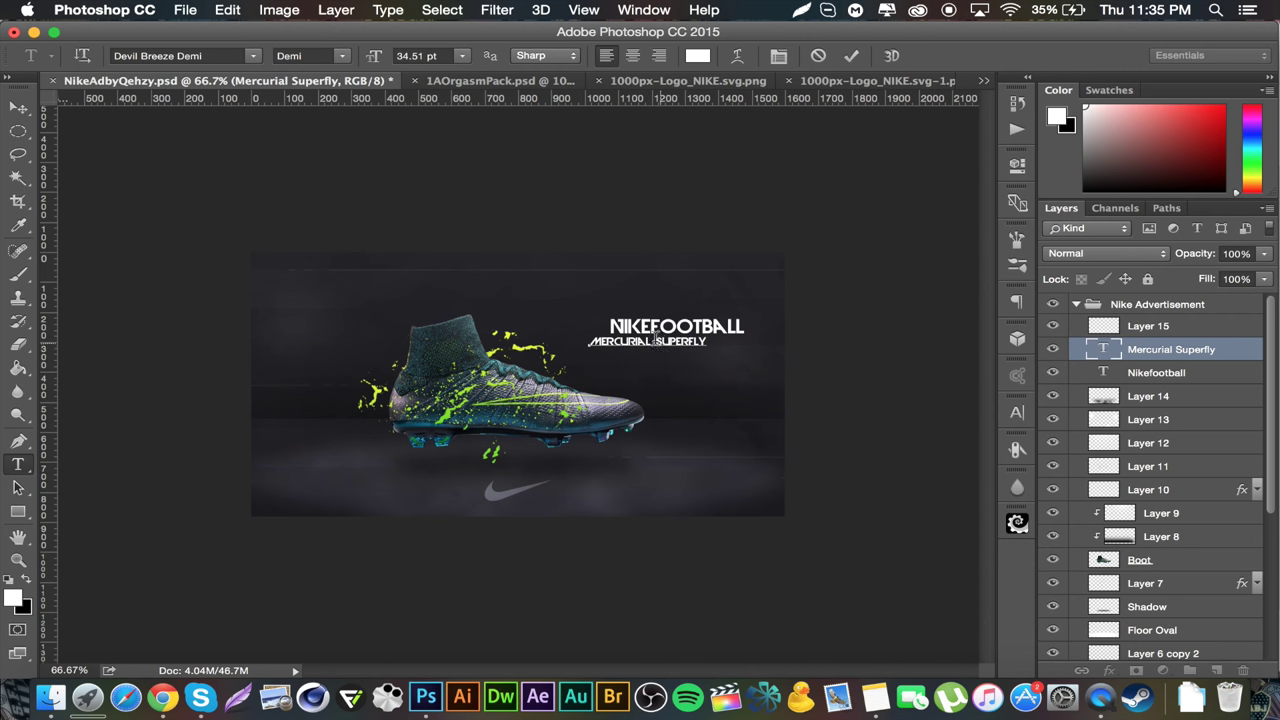
pyautogui.moveTo(652, 342); pyautogui.dragTo(577, 344)
pyautogui.click(700, 56)
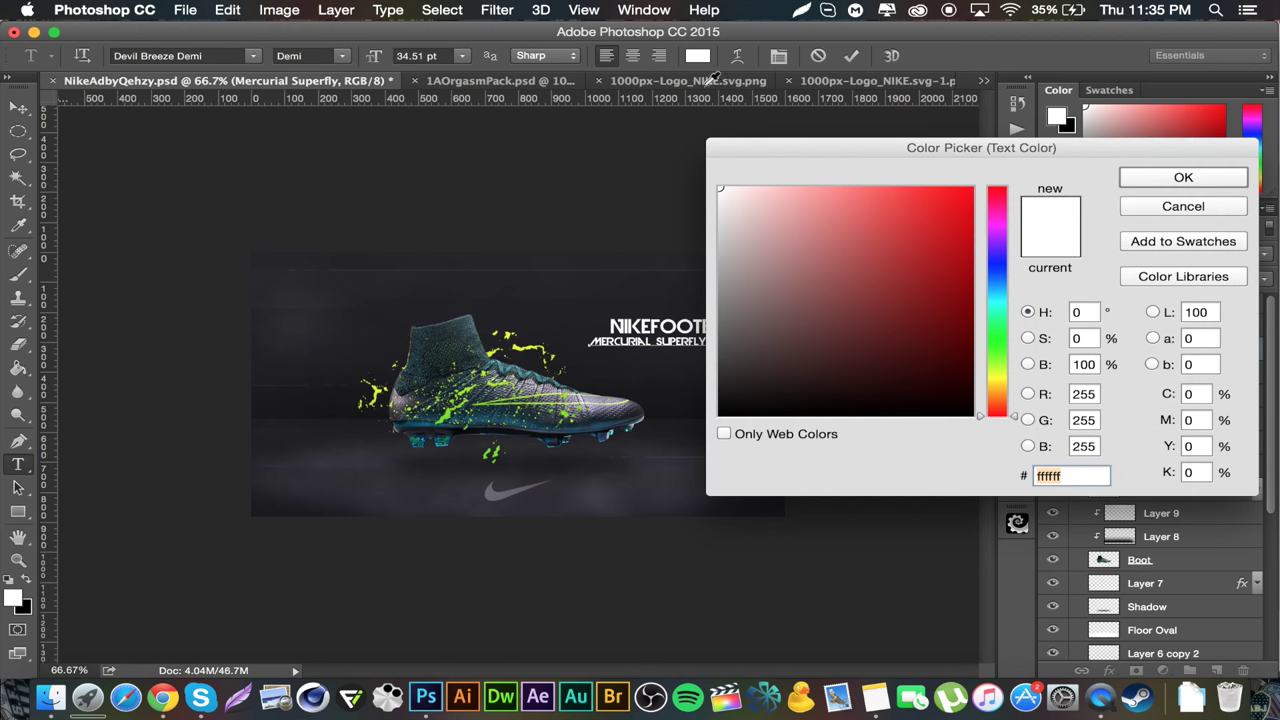
pyautogui.click(491, 493)
pyautogui.click(1165, 181)
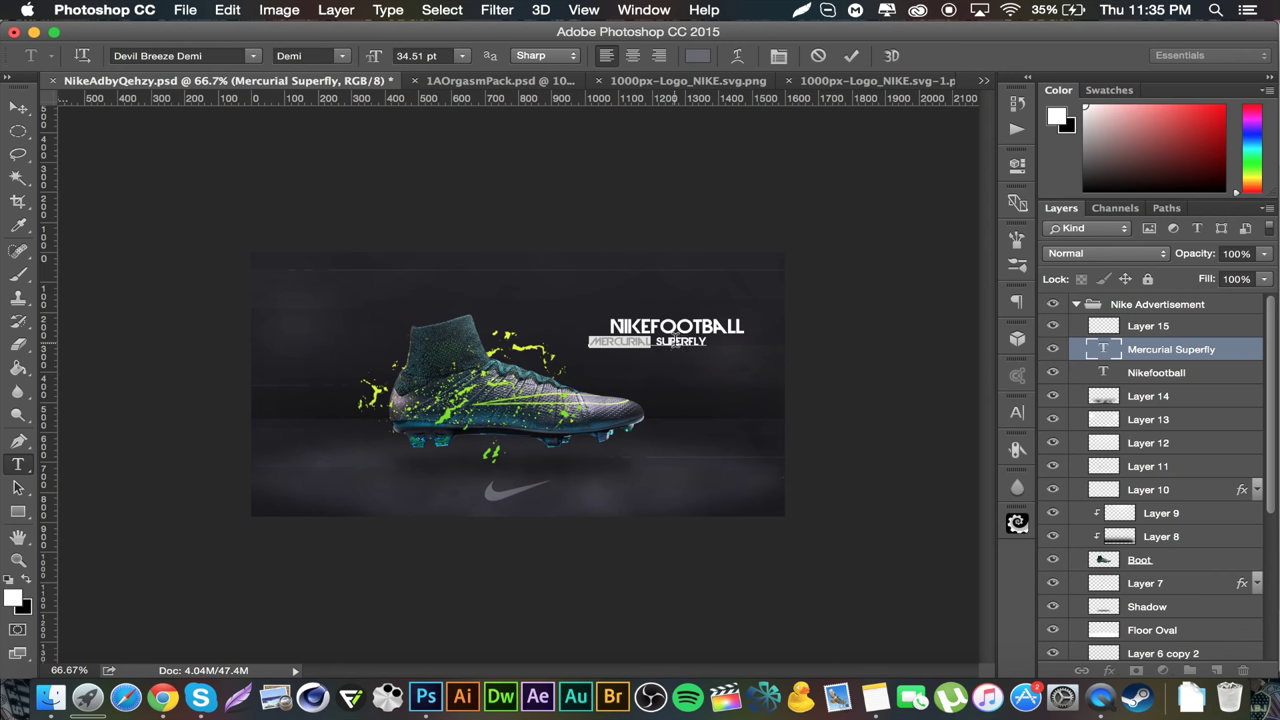
# Recolour the word "SUPERFLY" with the yellow-green #def717 sampled from the boot's splatter and commit the text edit.
pyautogui.doubleClick(674, 342)
pyautogui.click(704, 58)
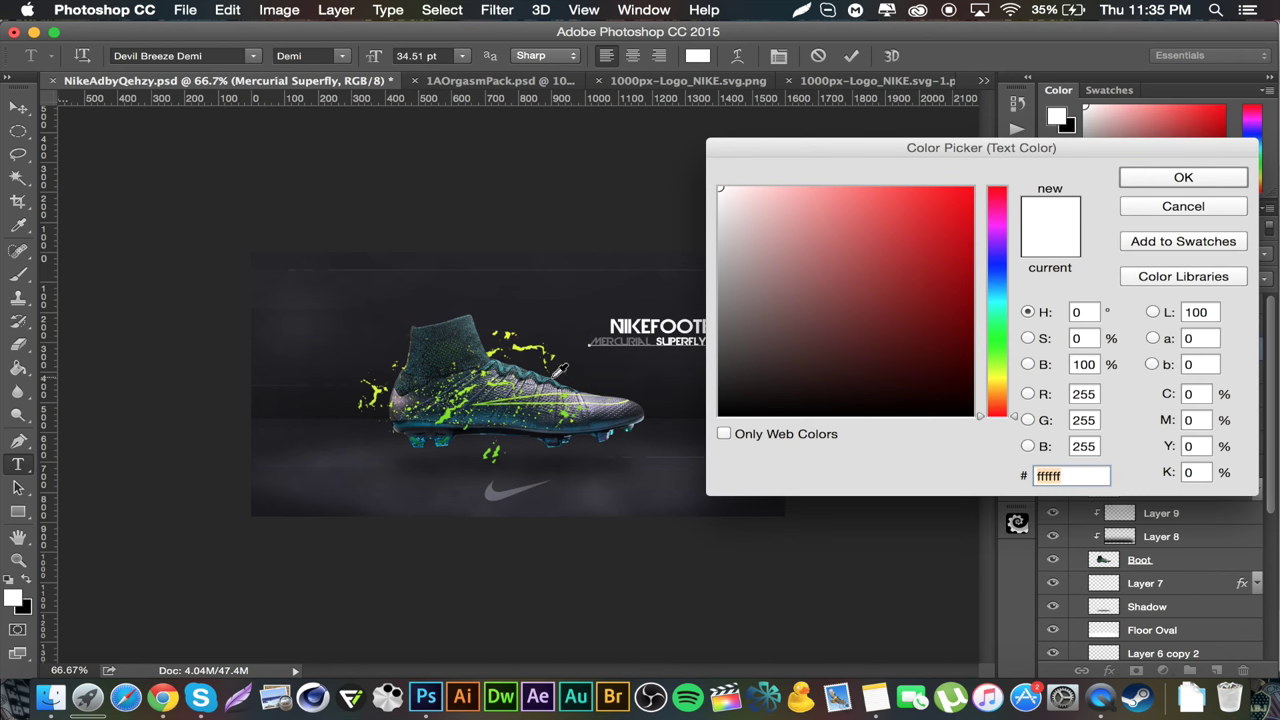
pyautogui.click(523, 355)
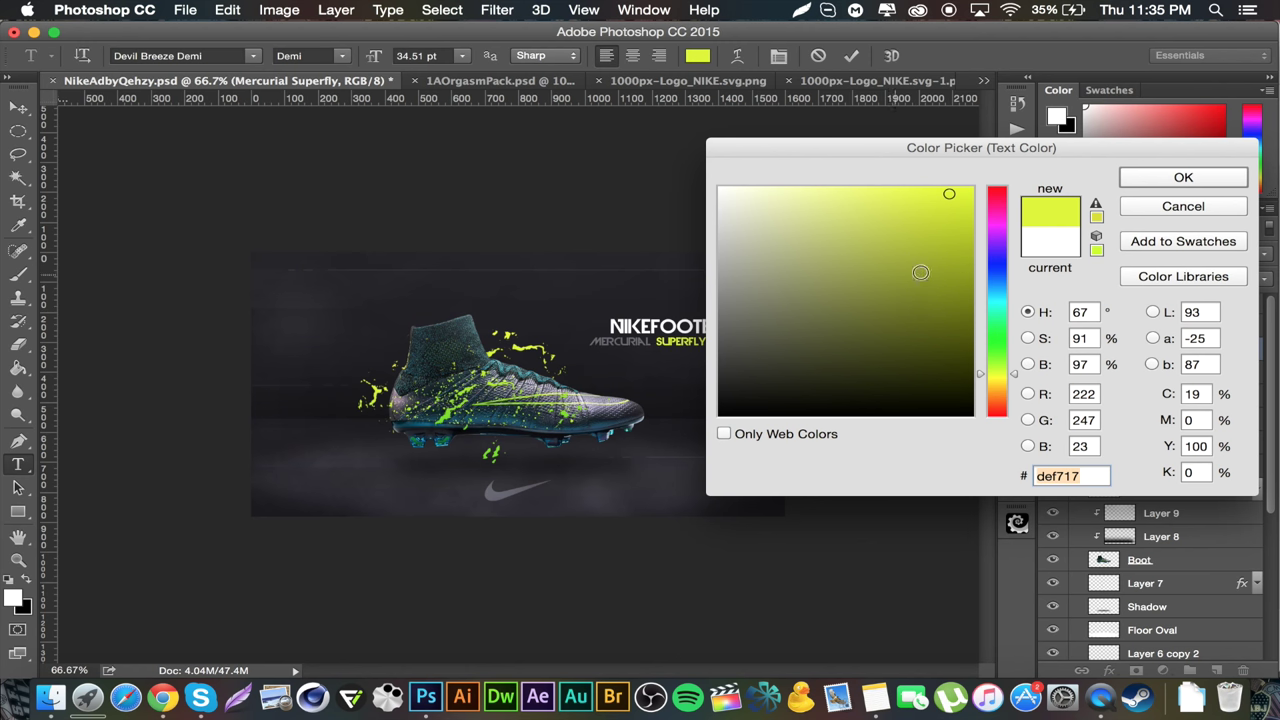
pyautogui.click(1200, 186)
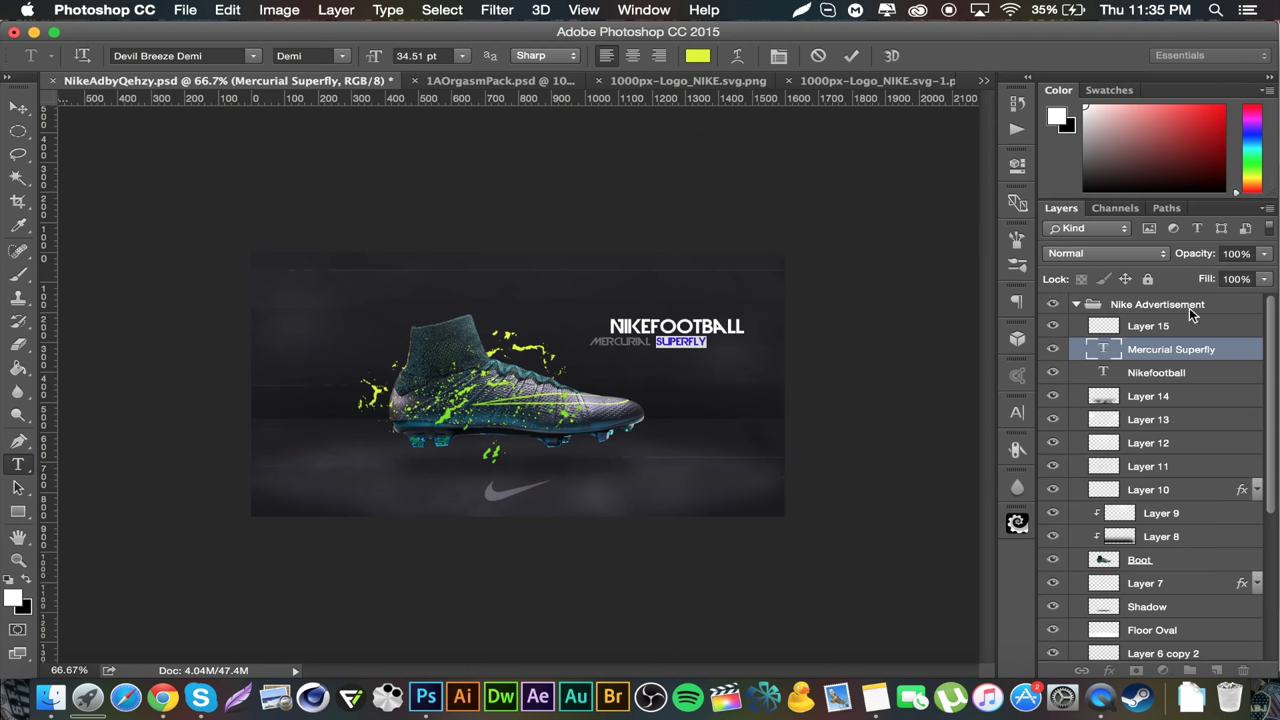
pyautogui.press('super+Return')
pyautogui.press('v')
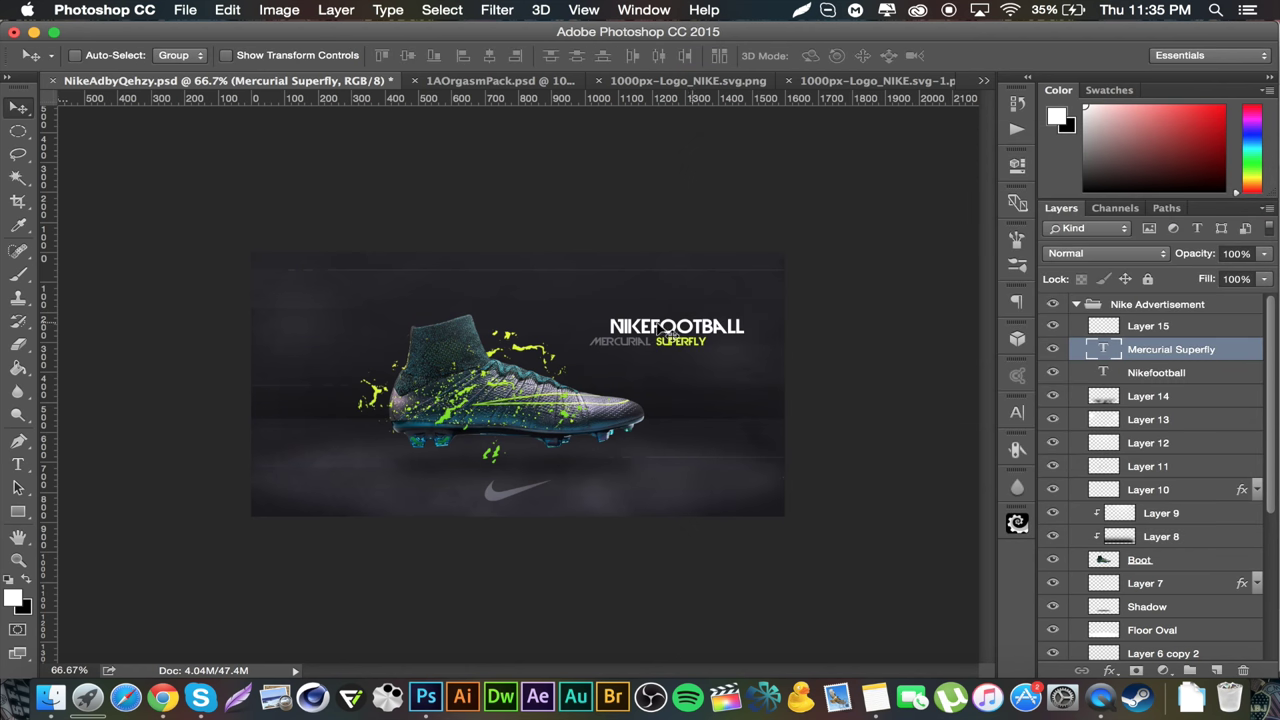
# Recolour the word "NIKE" in the title with the yellow-green #cfe219 sampled from the boot's splatter.
pyautogui.doubleClick(1105, 372)
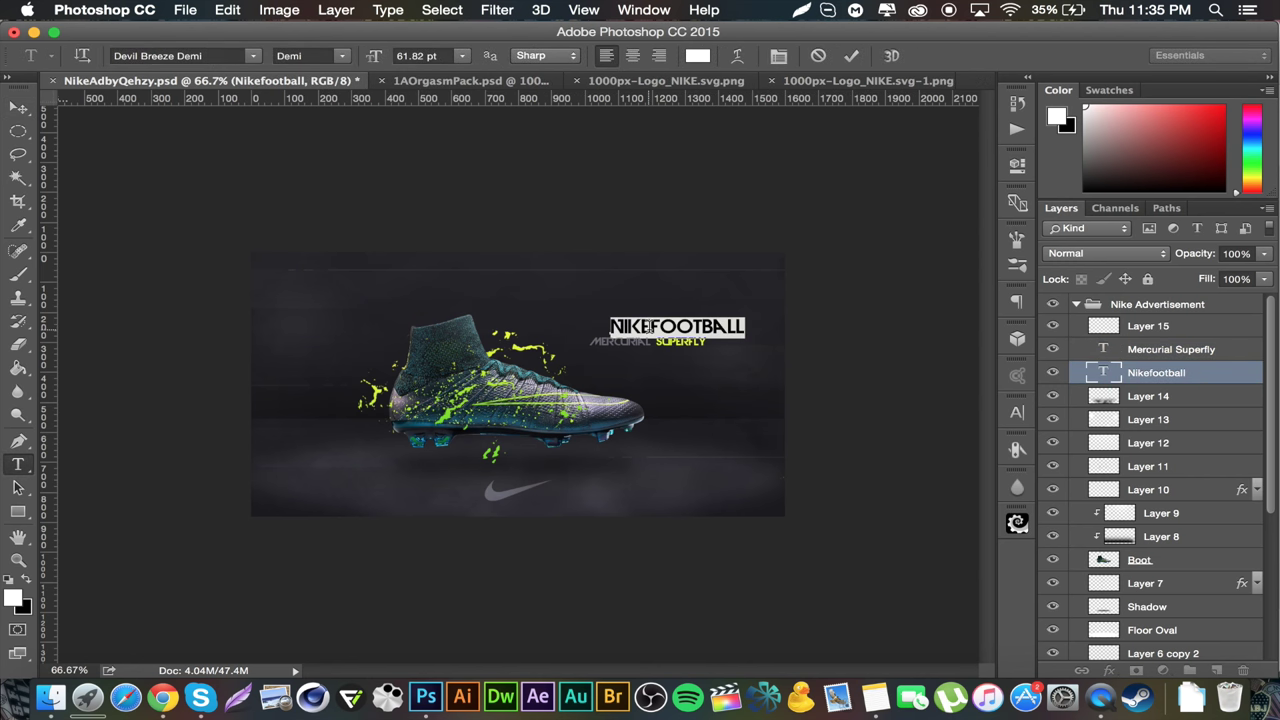
pyautogui.click(697, 55)
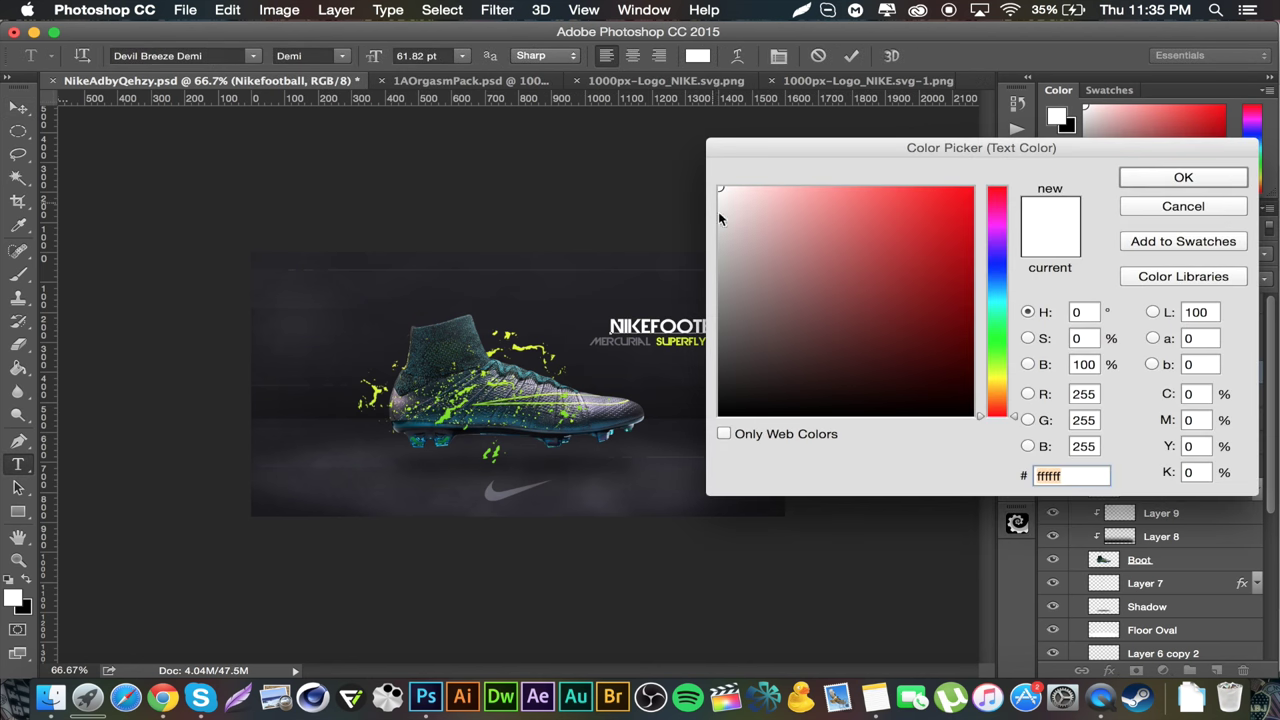
pyautogui.click(657, 339)
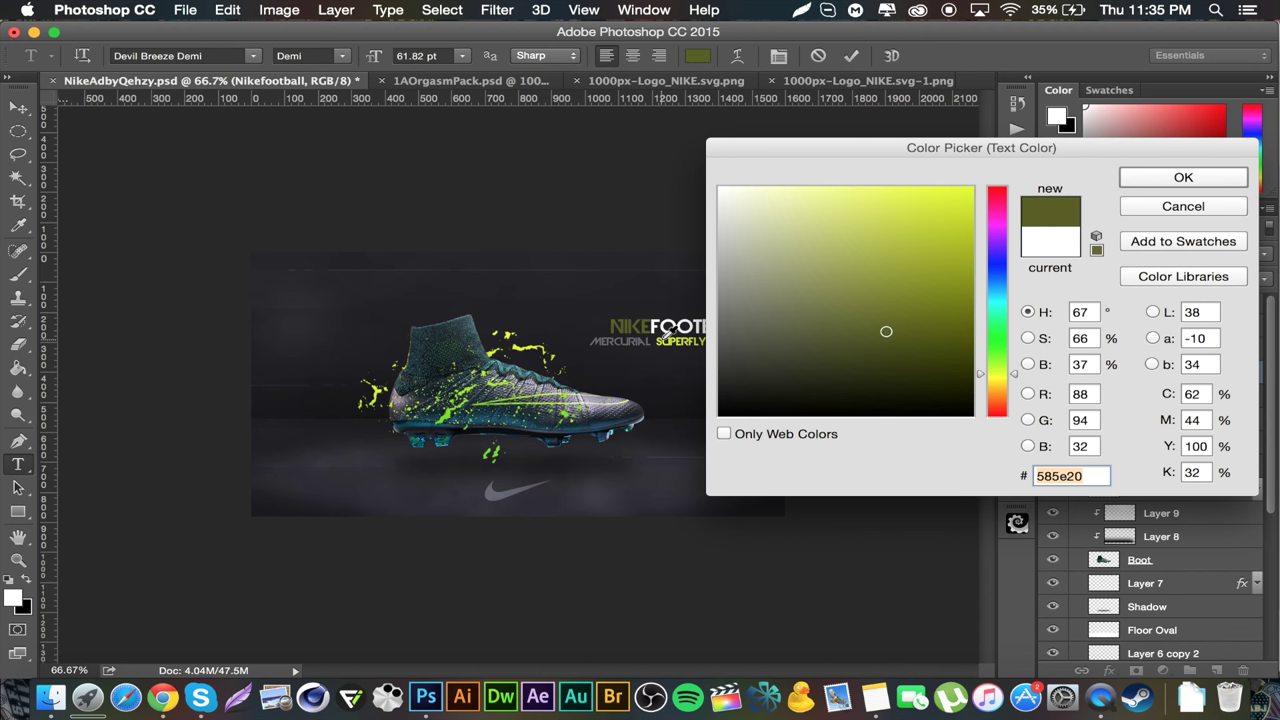
pyautogui.click(668, 338)
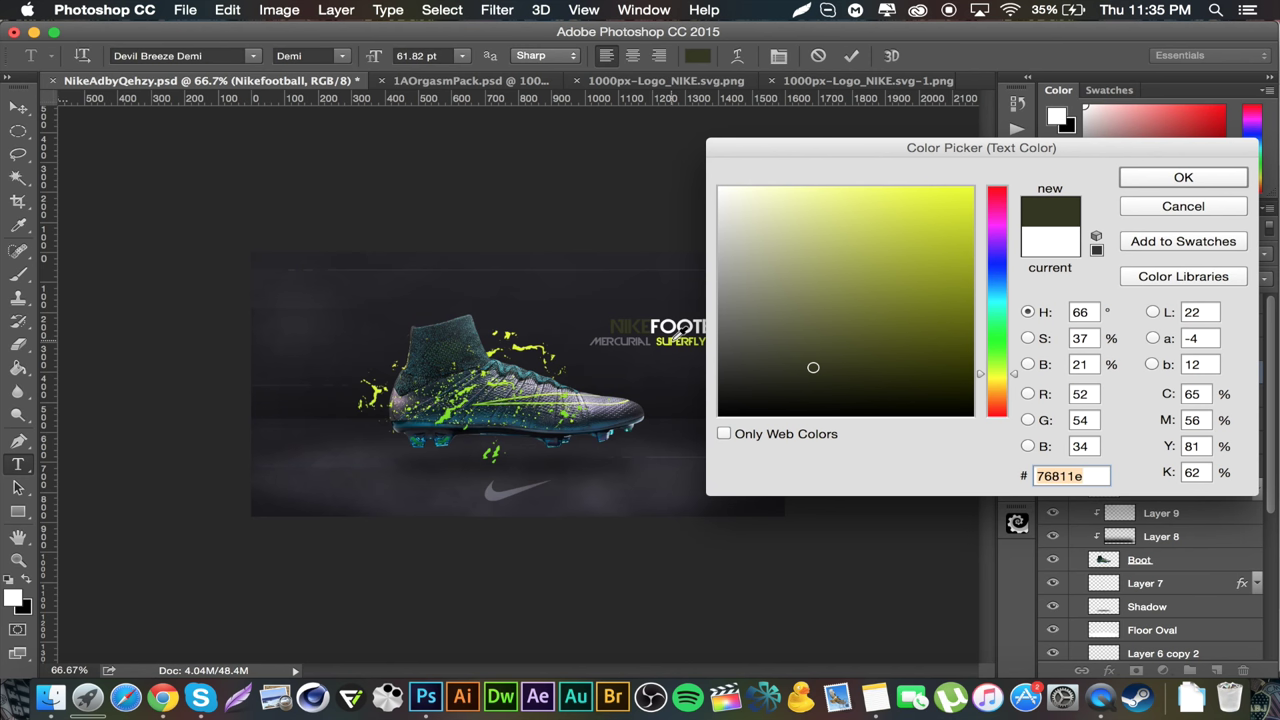
pyautogui.click(676, 334)
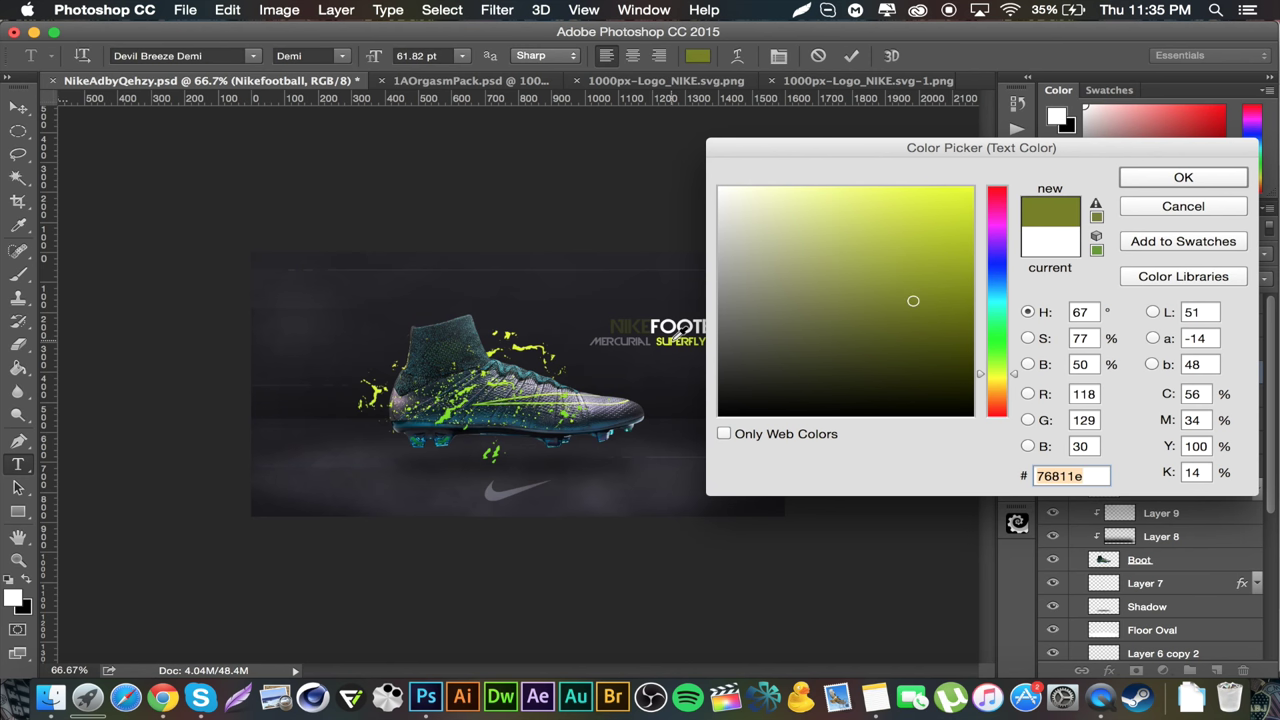
pyautogui.click(537, 344)
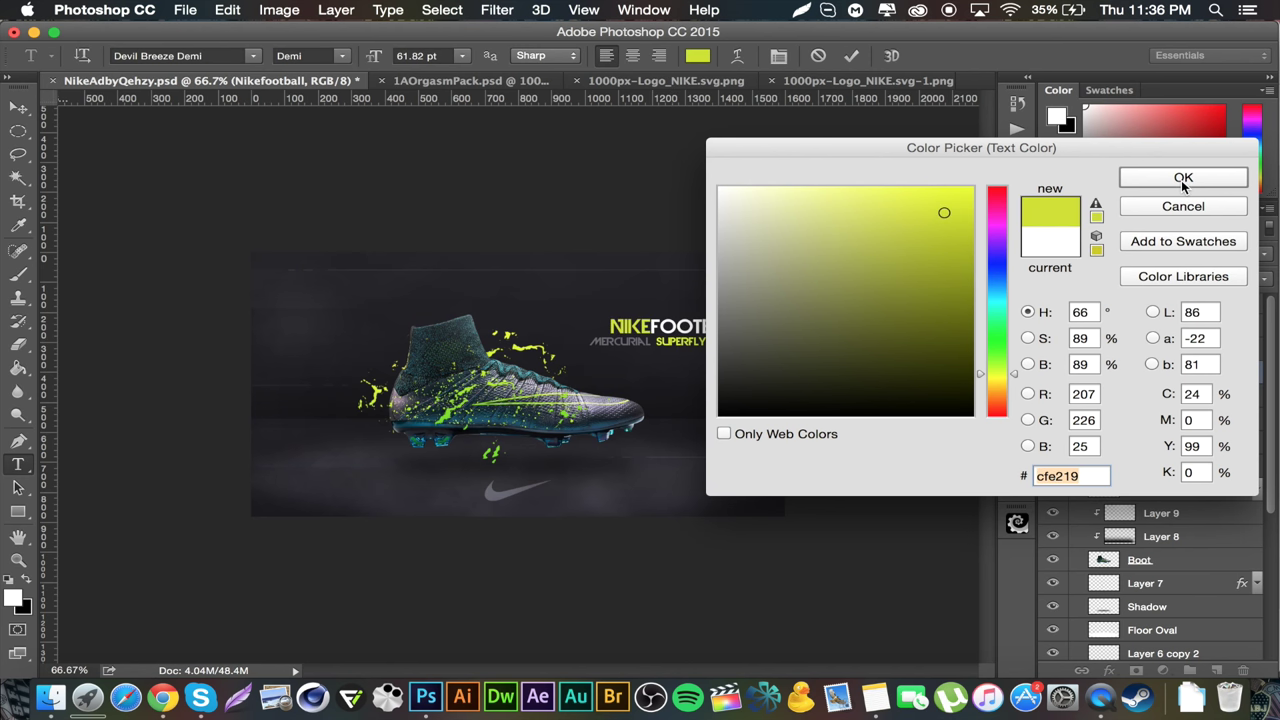
pyautogui.click(1183, 178)
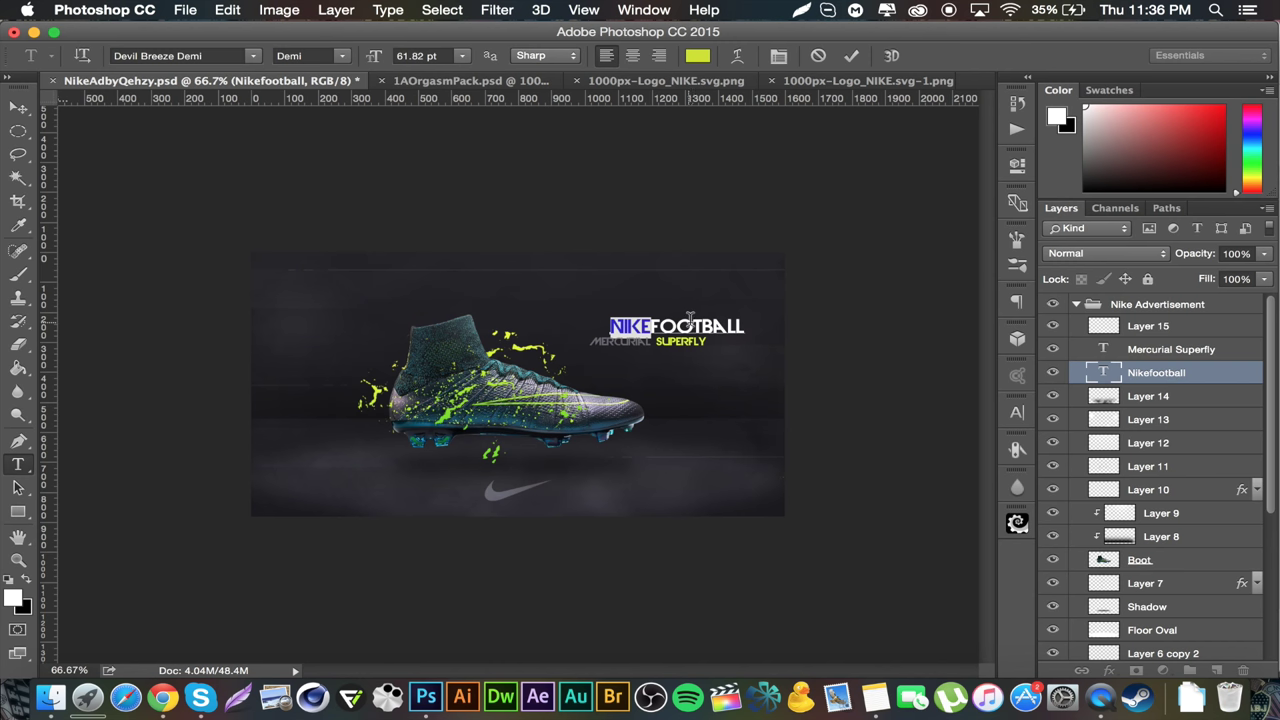
# Recolour the word "FOOTBALL" in the title with the grey #686874 sampled from the swoosh and commit the text edit.
pyautogui.doubleClick(689, 318)
pyautogui.moveTo(652, 327); pyautogui.dragTo(795, 315)
pyautogui.click(694, 55)
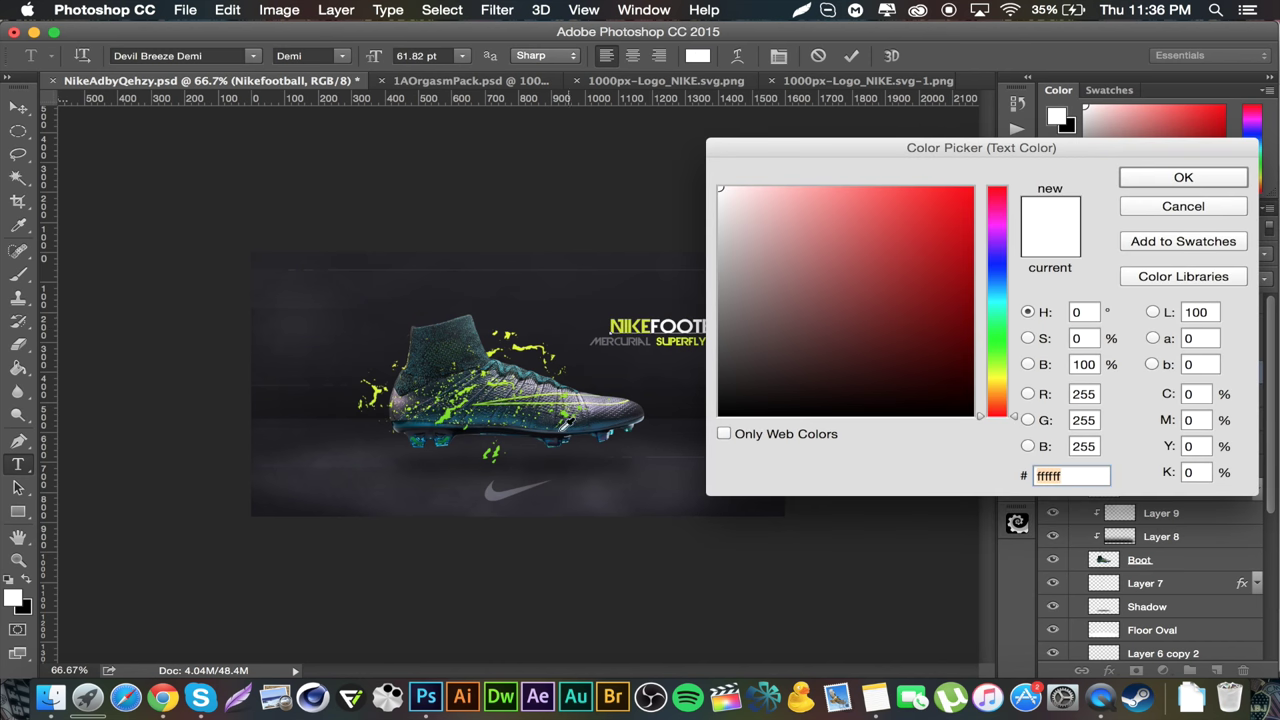
pyautogui.click(497, 486)
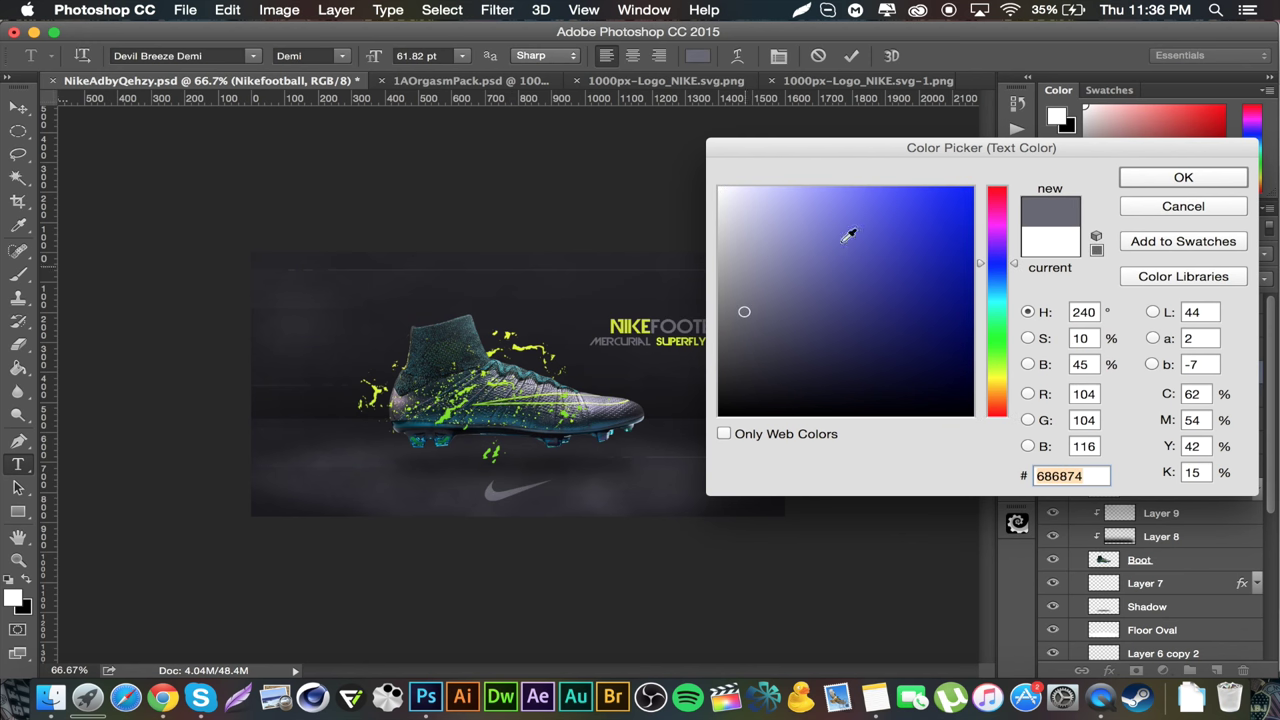
pyautogui.click(1137, 184)
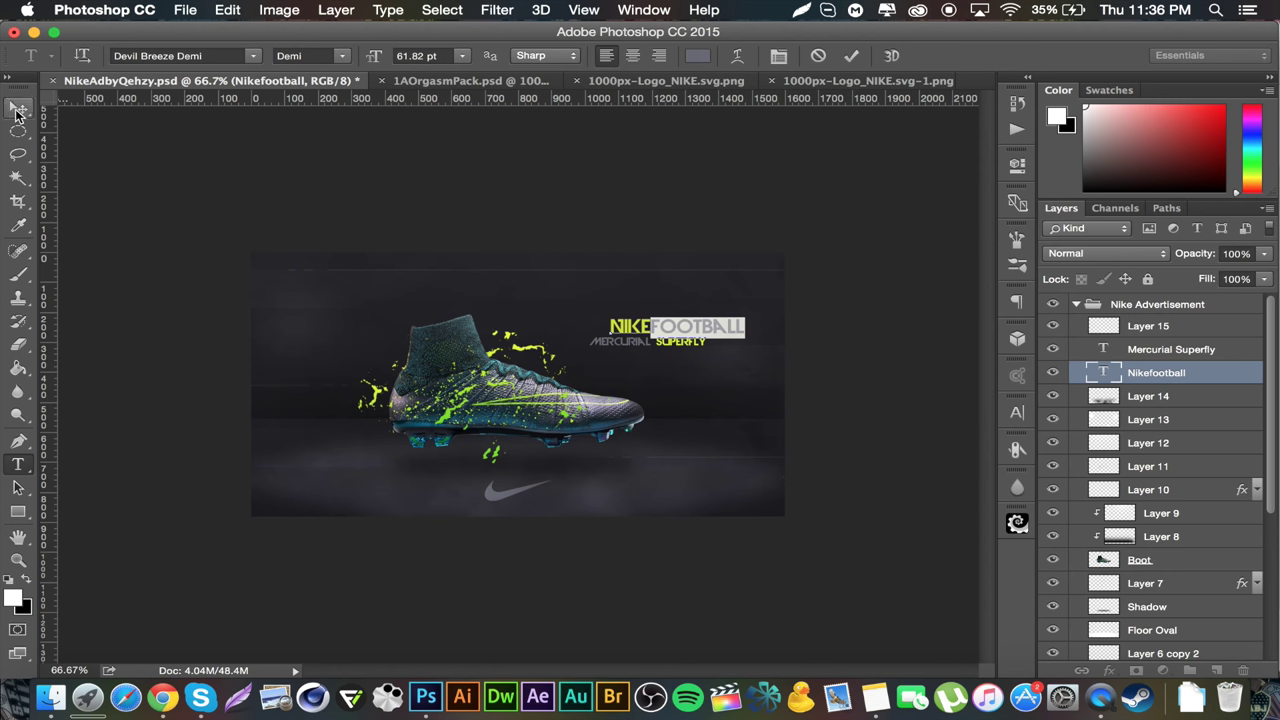
pyautogui.click(18, 107)
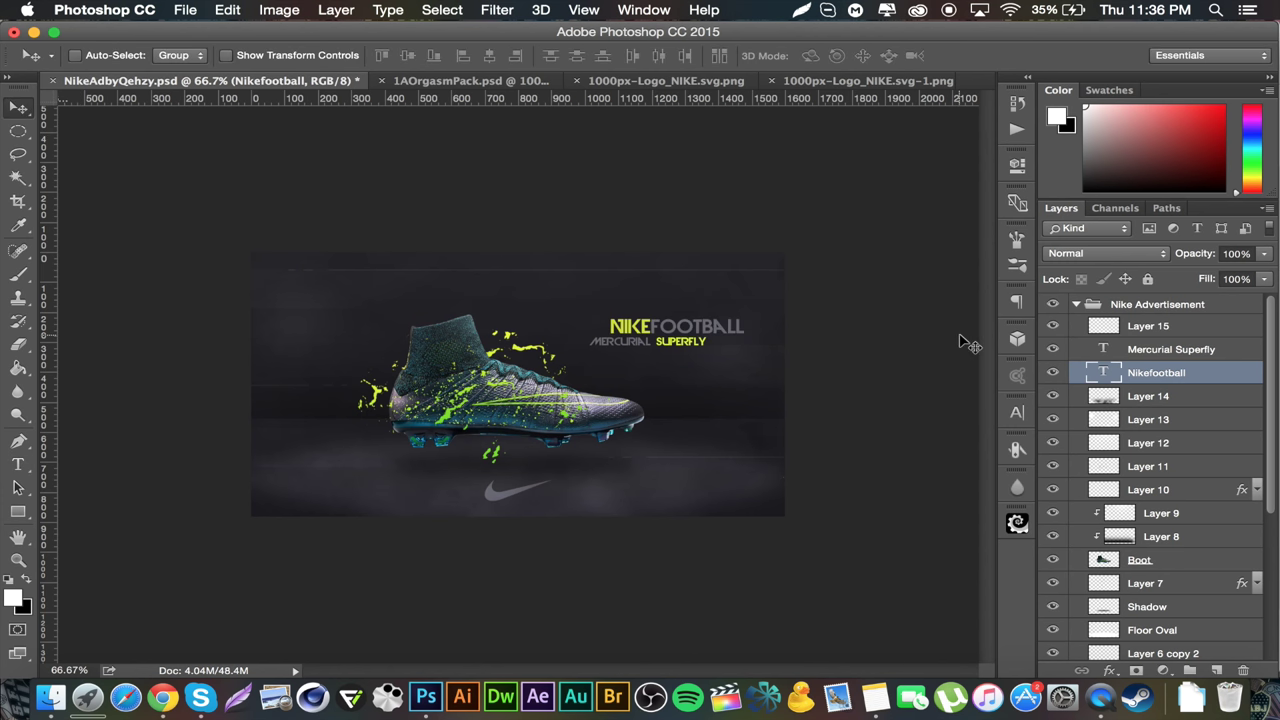
# Collapse the Nike Advertisement group and add a Vibrance adjustment layer above it with vibrance 12 and saturation 8.
pyautogui.click(1150, 329)
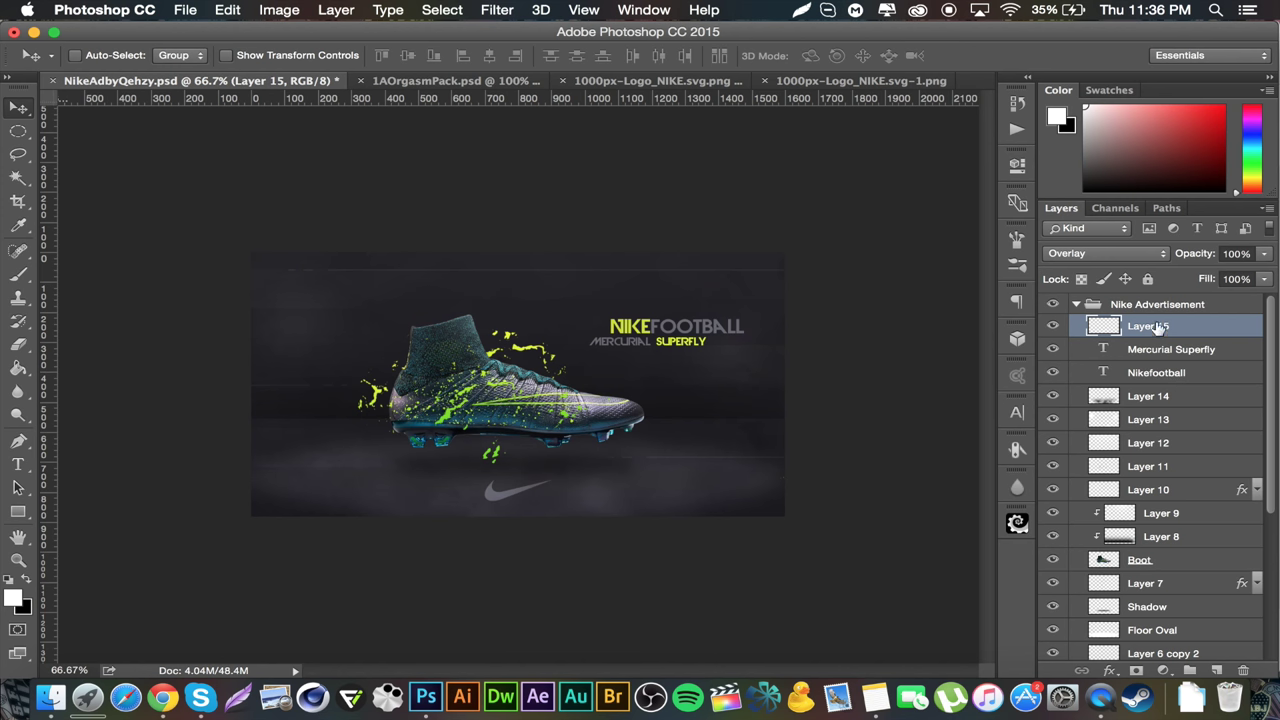
pyautogui.click(1076, 305)
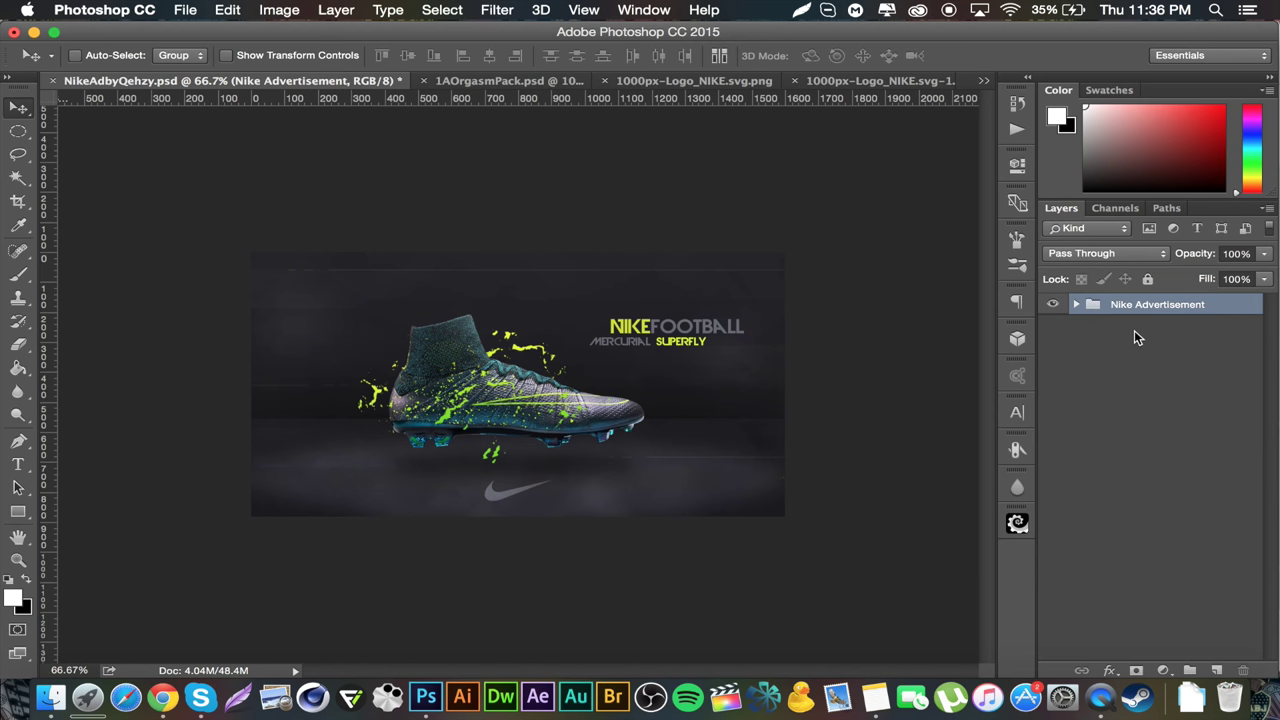
pyautogui.click(1164, 670)
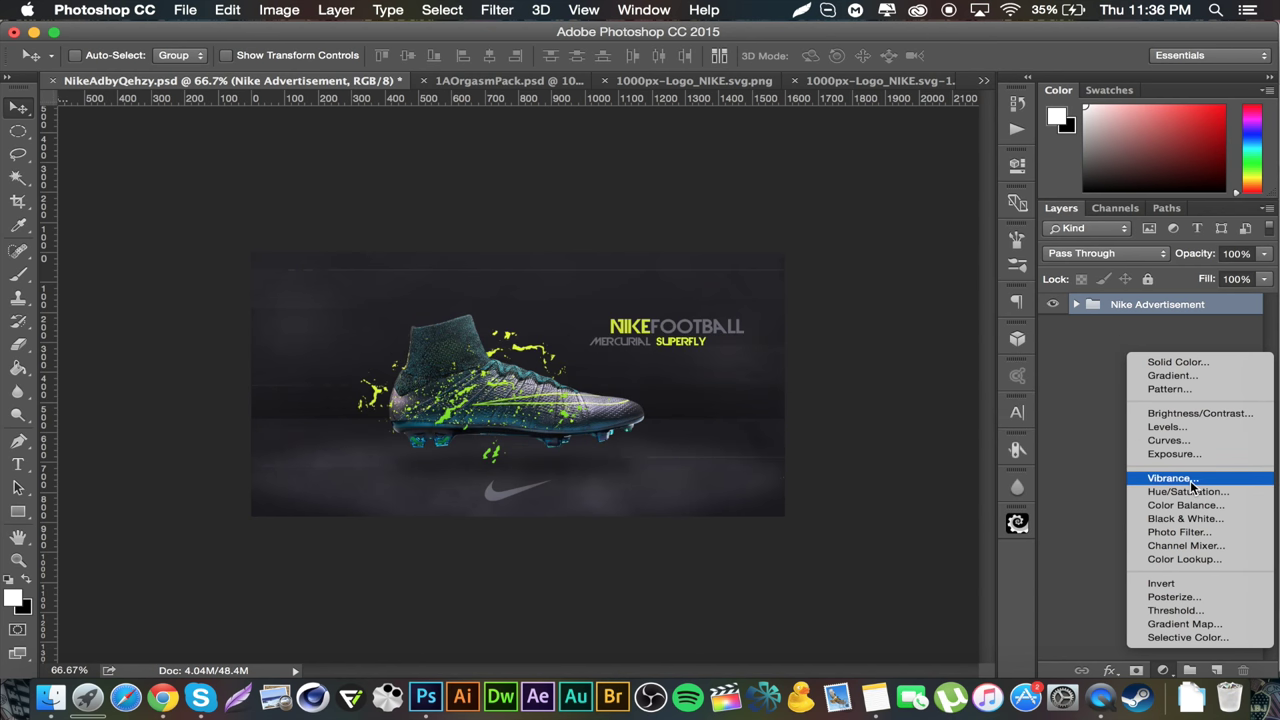
pyautogui.click(1172, 478)
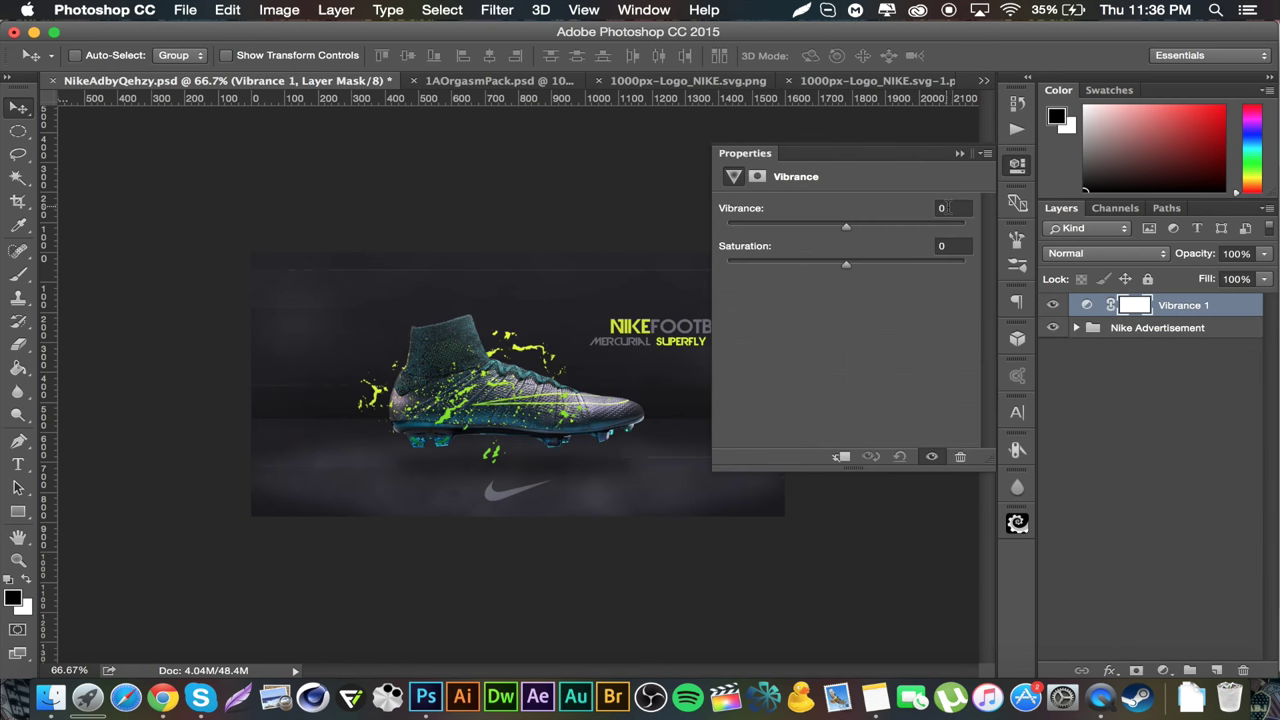
pyautogui.click(944, 208)
pyautogui.write('12')
pyautogui.click(960, 247)
pyautogui.write('8')
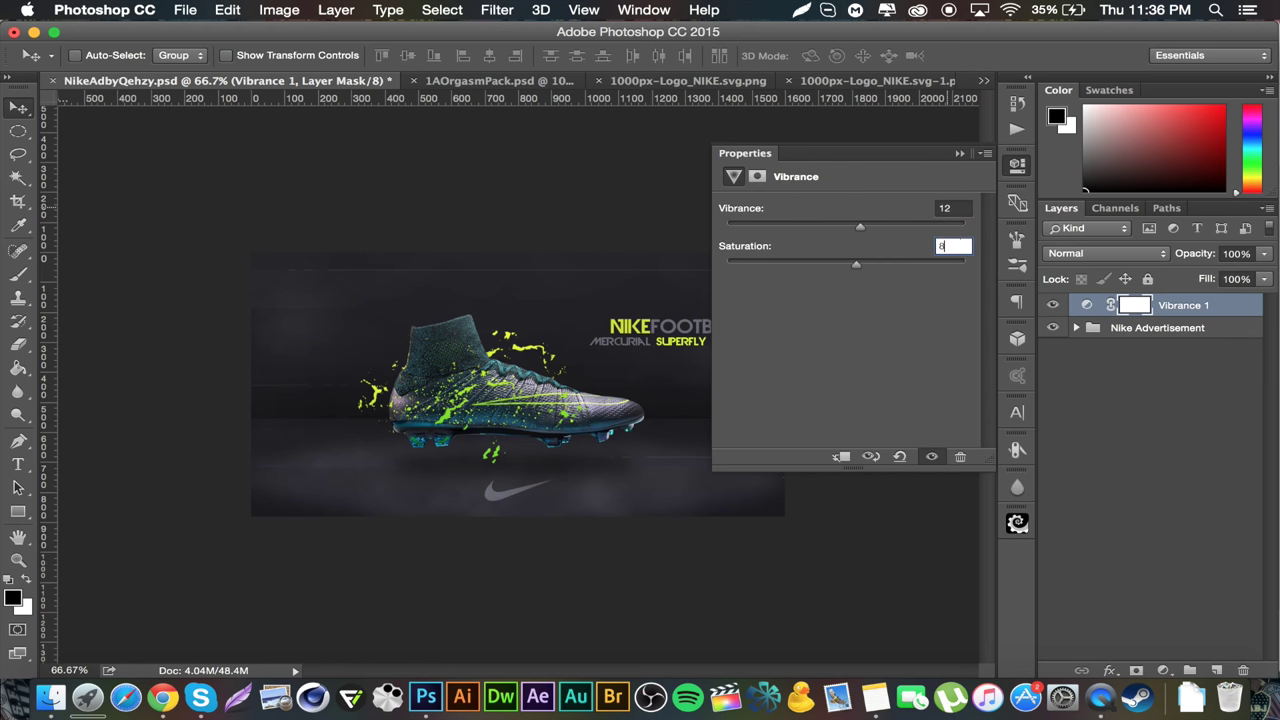
pyautogui.click(958, 155)
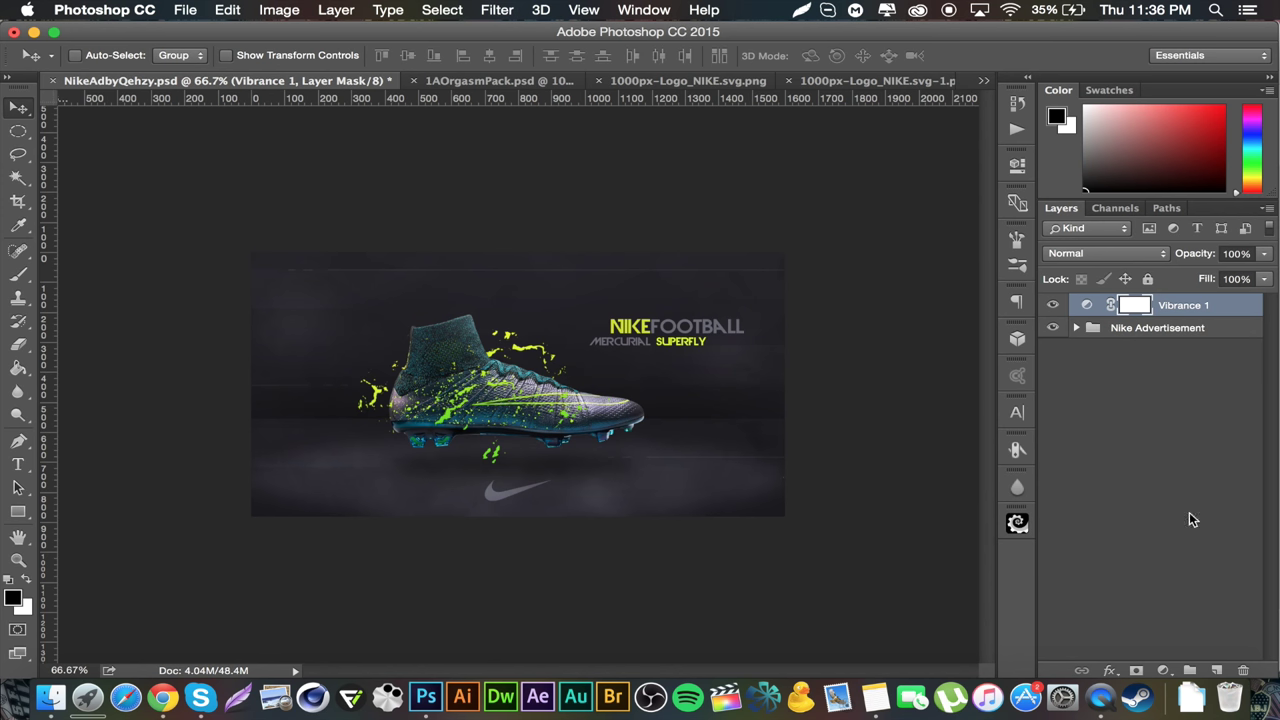
# Add a Curves adjustment layer, slightly lowering a point in the highlights and slightly raising one in the shadows.
pyautogui.click(1162, 672)
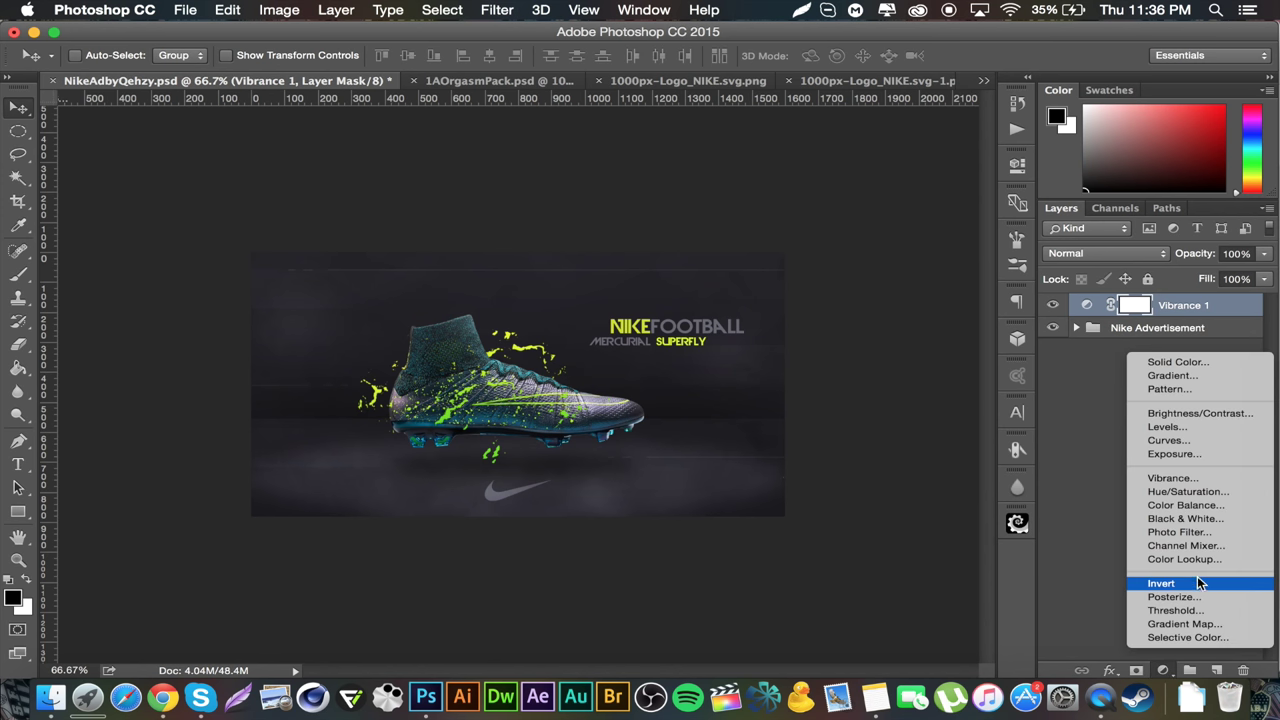
pyautogui.click(1185, 441)
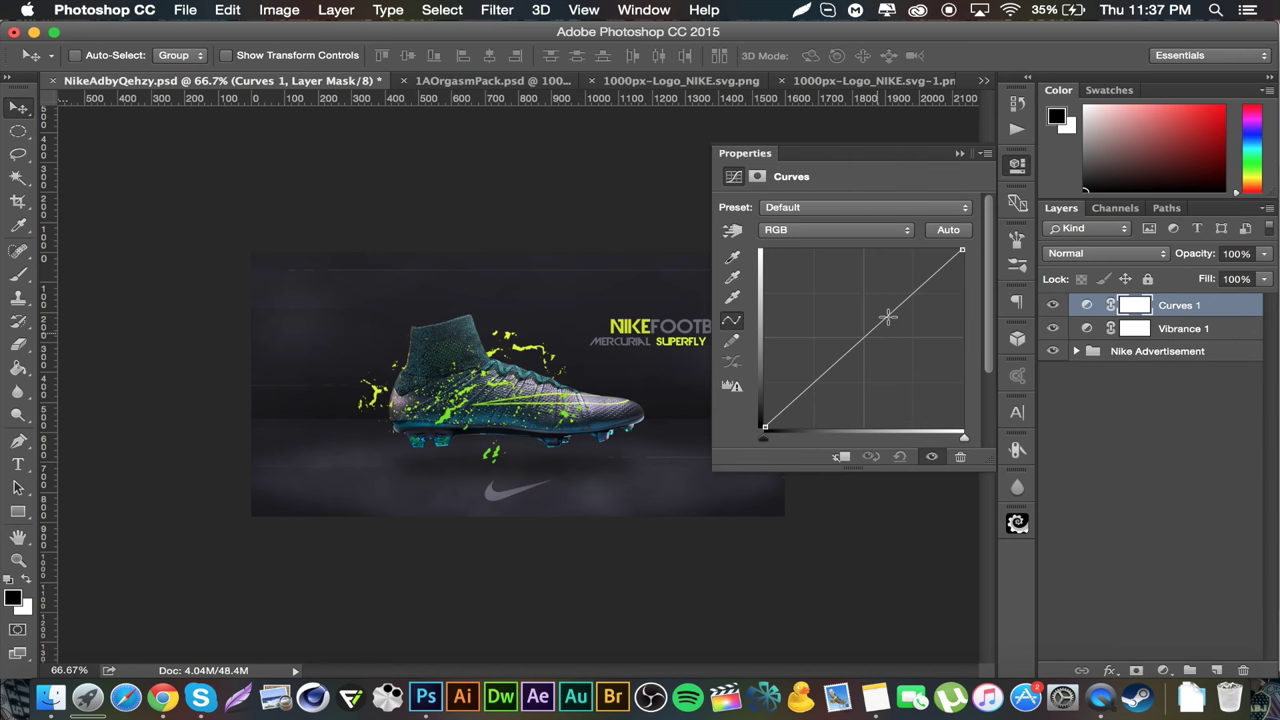
pyautogui.click(904, 307)
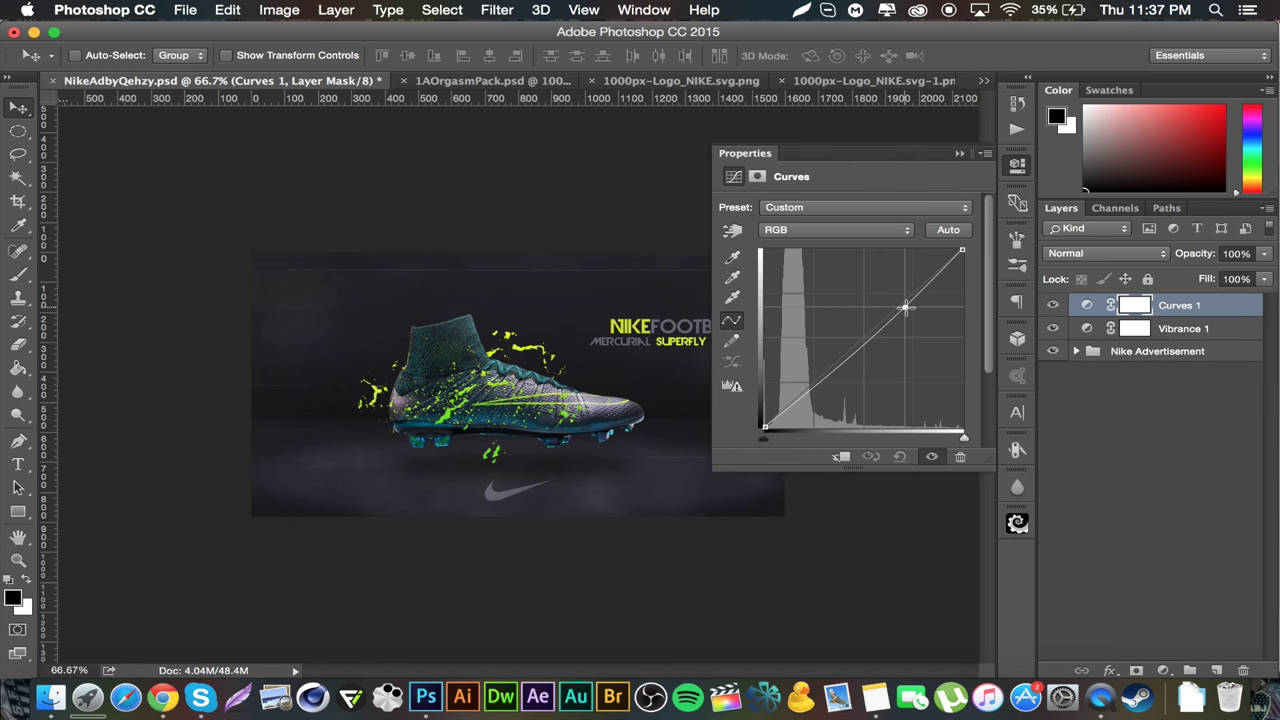
pyautogui.moveTo(840, 370); pyautogui.dragTo(835, 366)
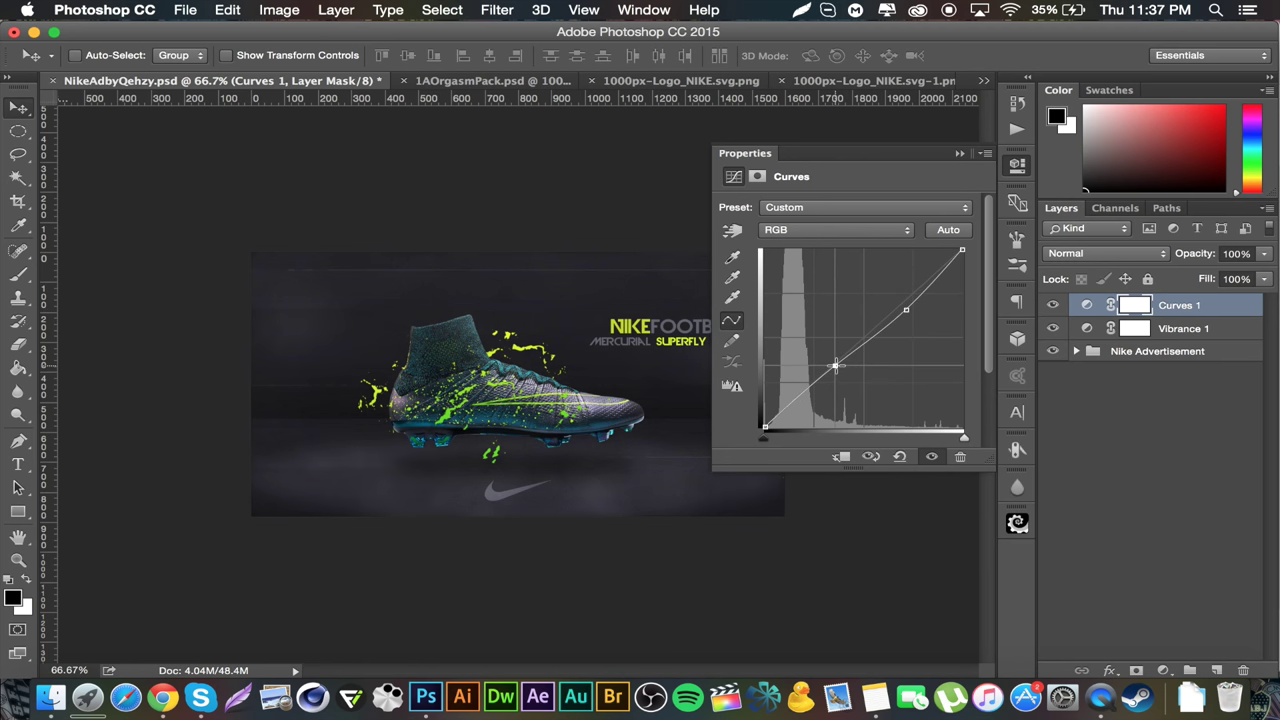
pyautogui.click(959, 154)
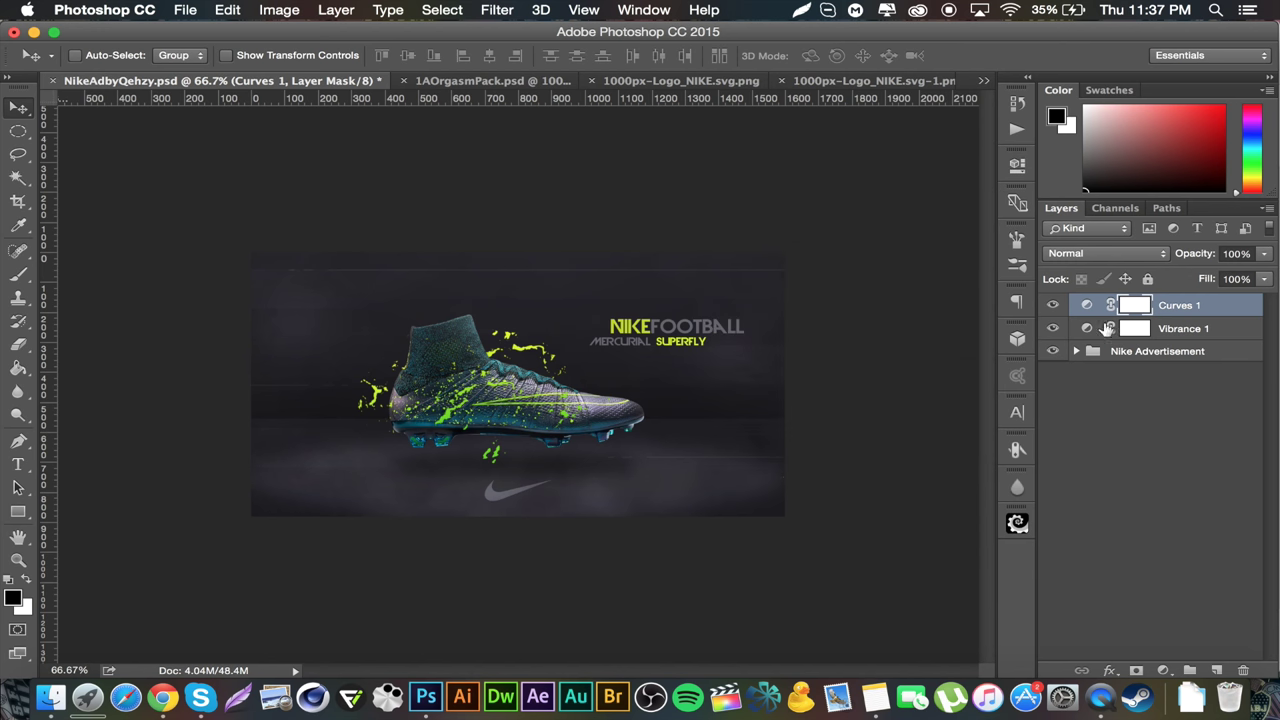
# Add a Brightness/Contrast adjustment layer with the contrast set to 10.
pyautogui.click(1163, 670)
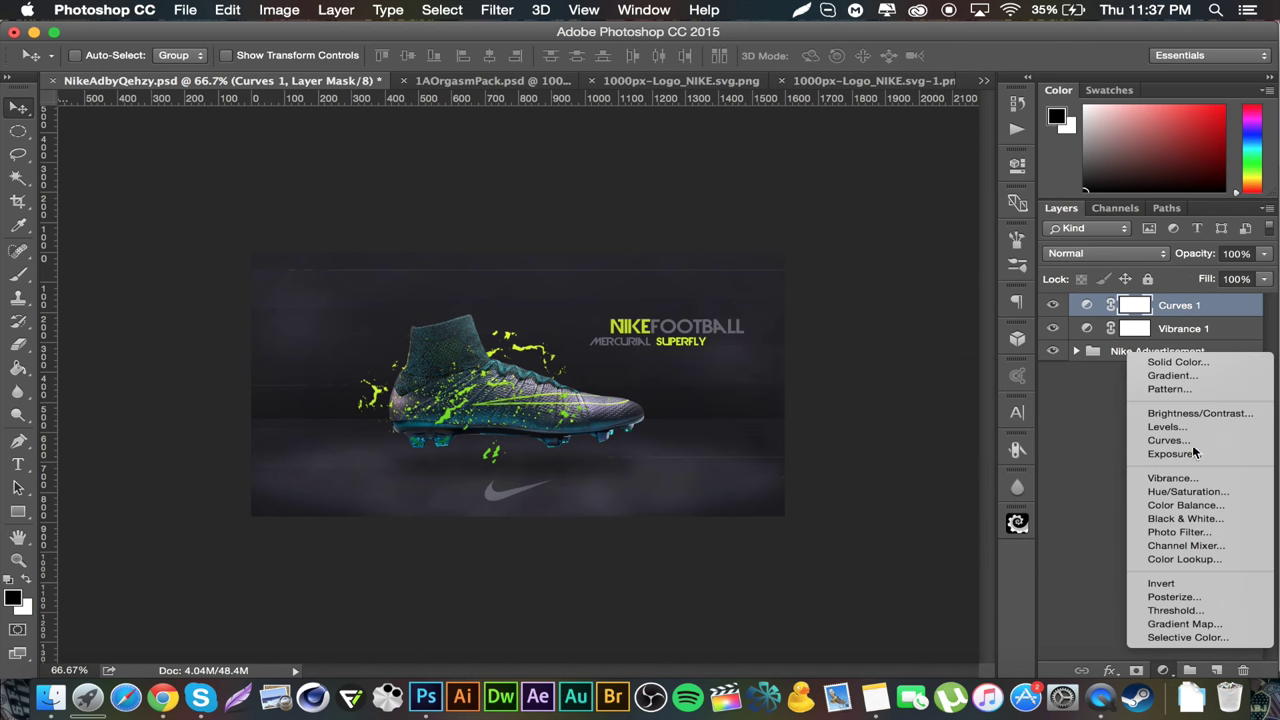
pyautogui.click(1197, 413)
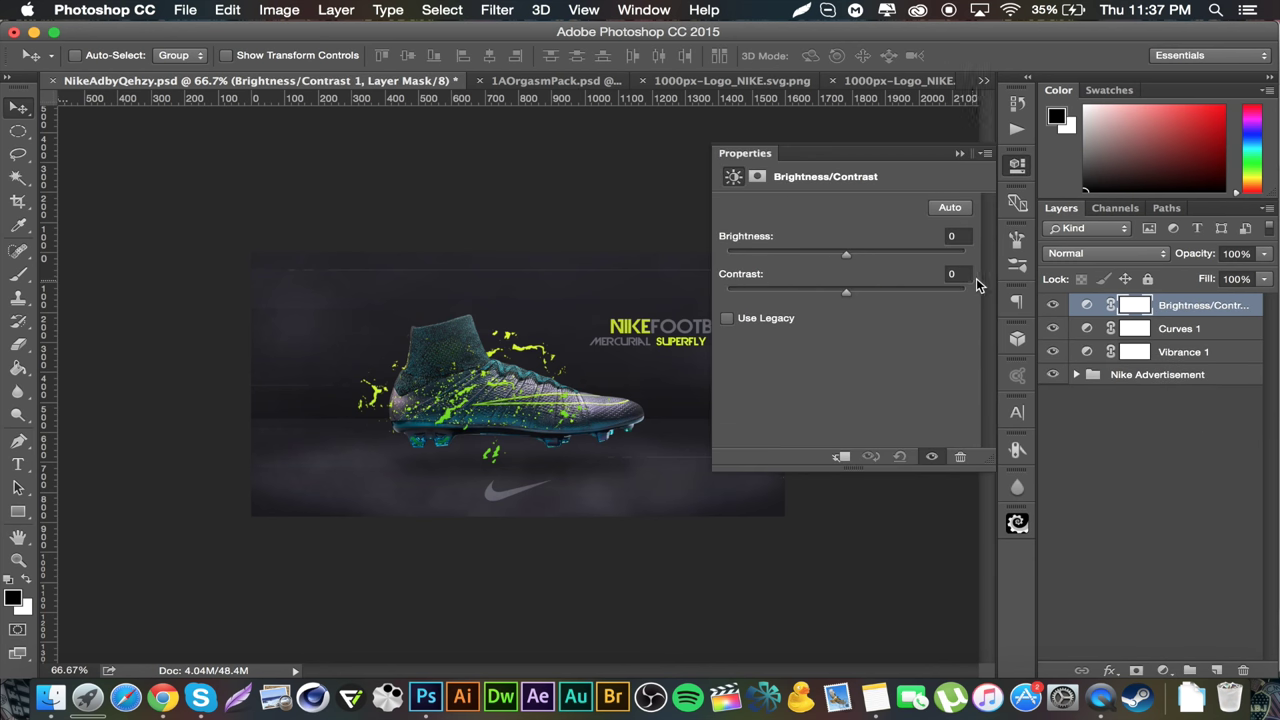
pyautogui.click(958, 275)
pyautogui.write('10')
pyautogui.click(958, 156)
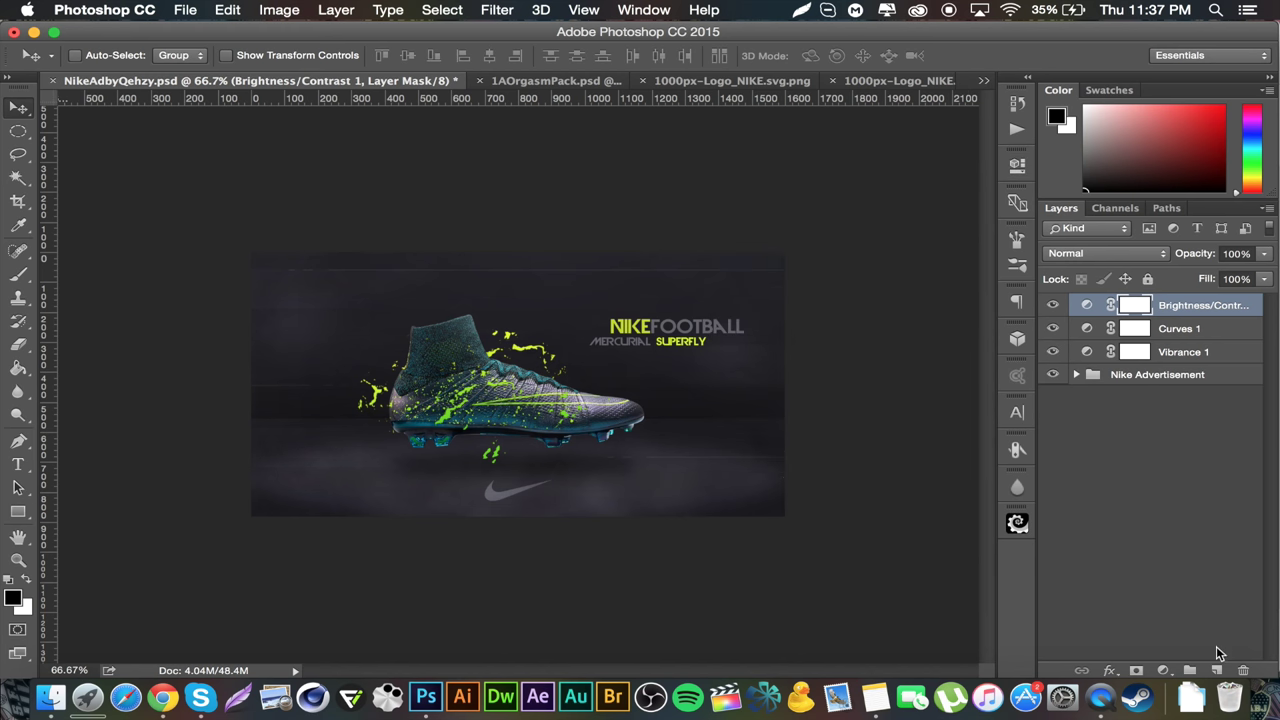
# Add a Gradient Map adjustment layer using the dark purple to blue to yellow-green gradient preset.
pyautogui.click(1163, 670)
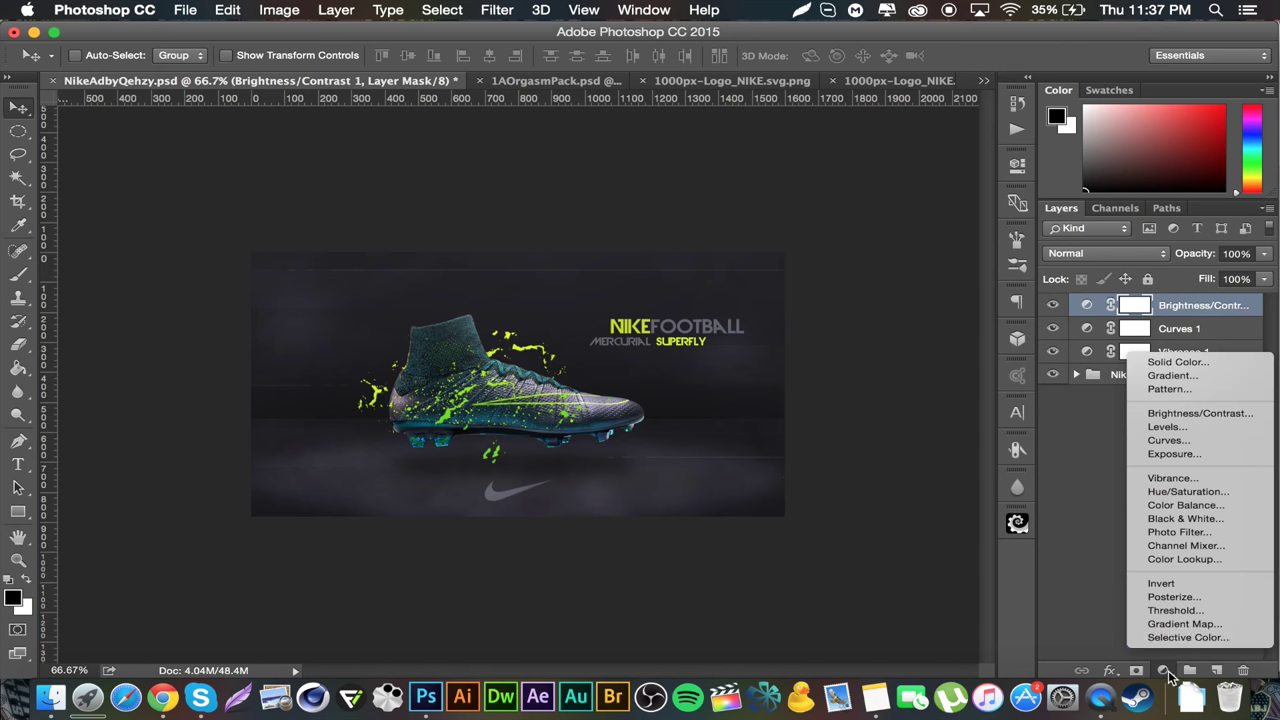
pyautogui.click(1196, 627)
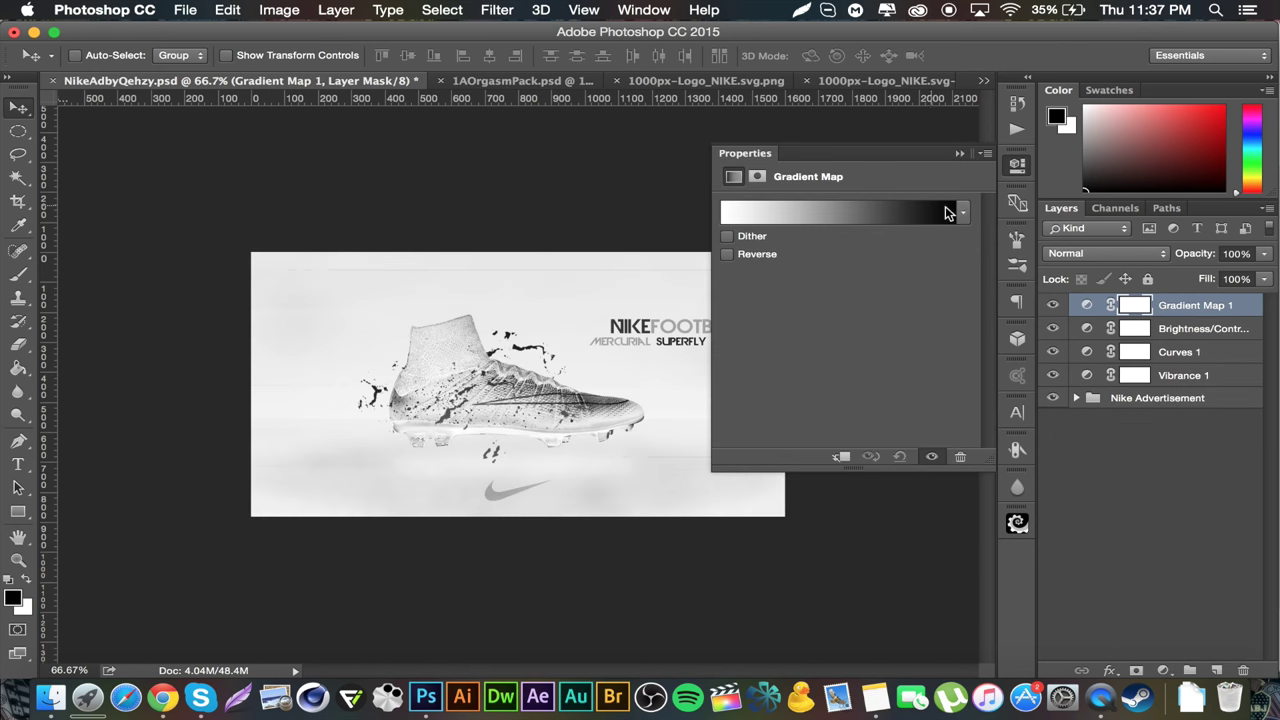
pyautogui.click(961, 212)
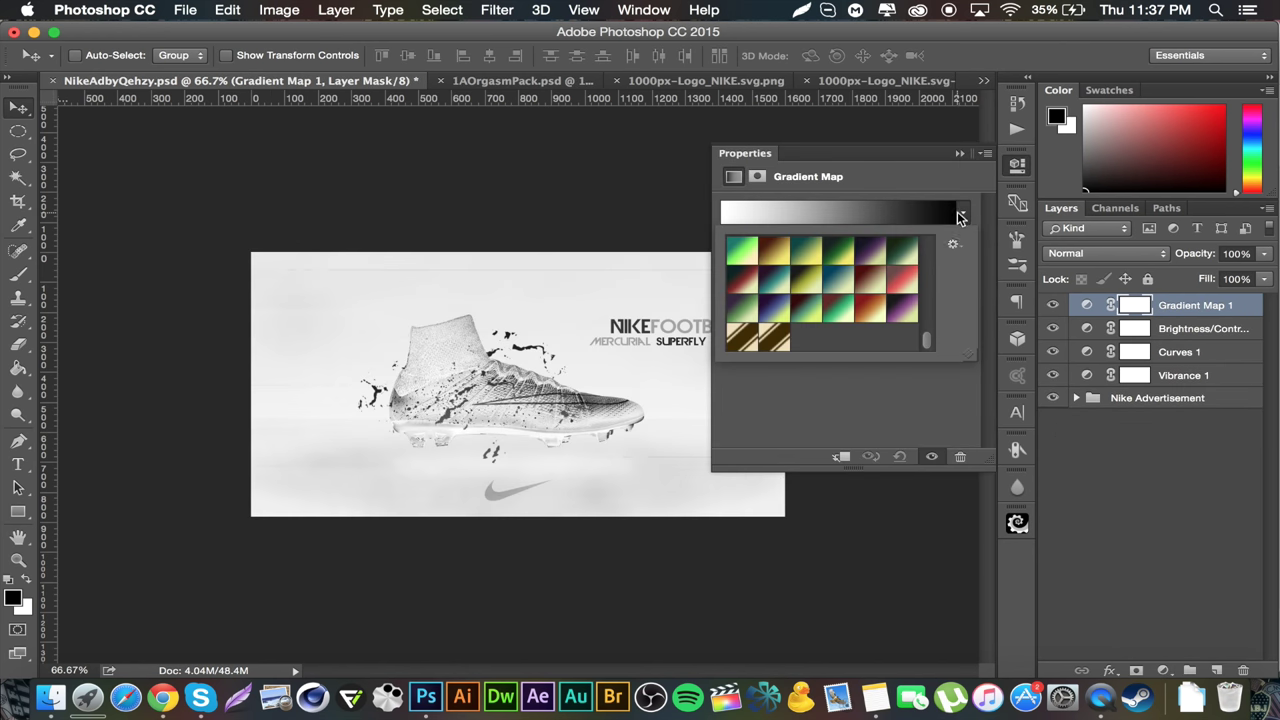
pyautogui.click(771, 314)
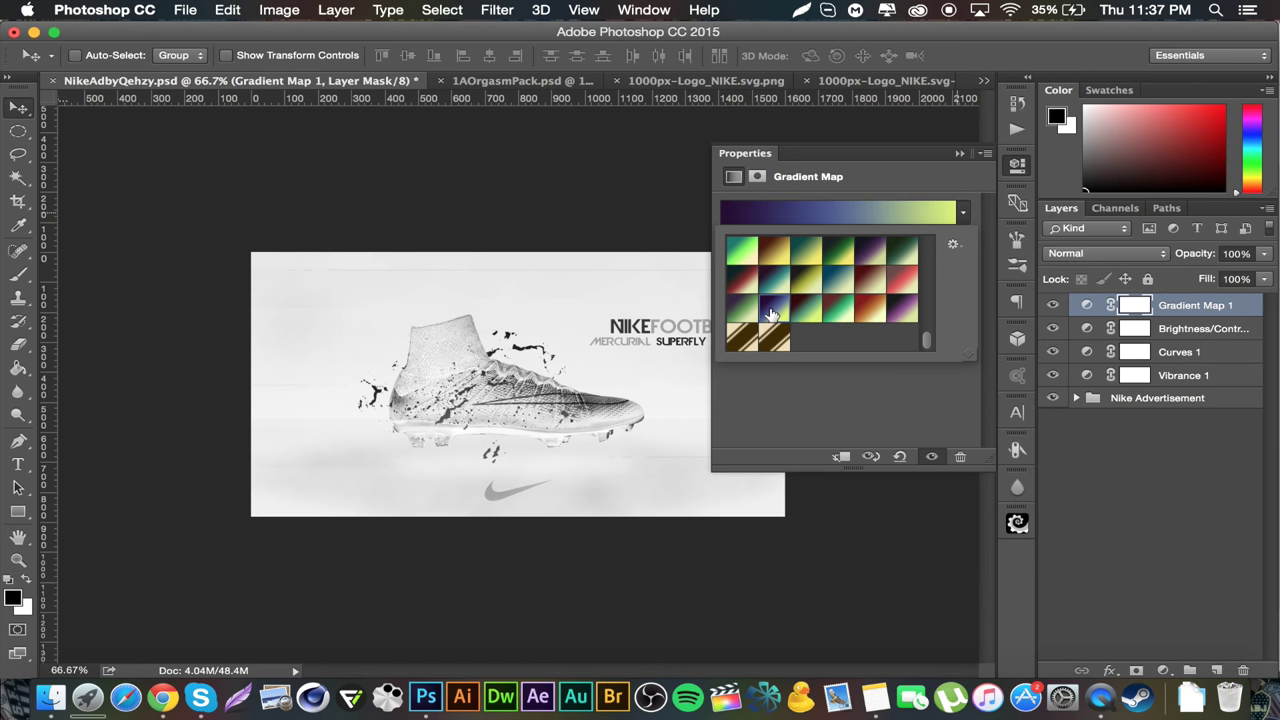
pyautogui.click(1103, 253)
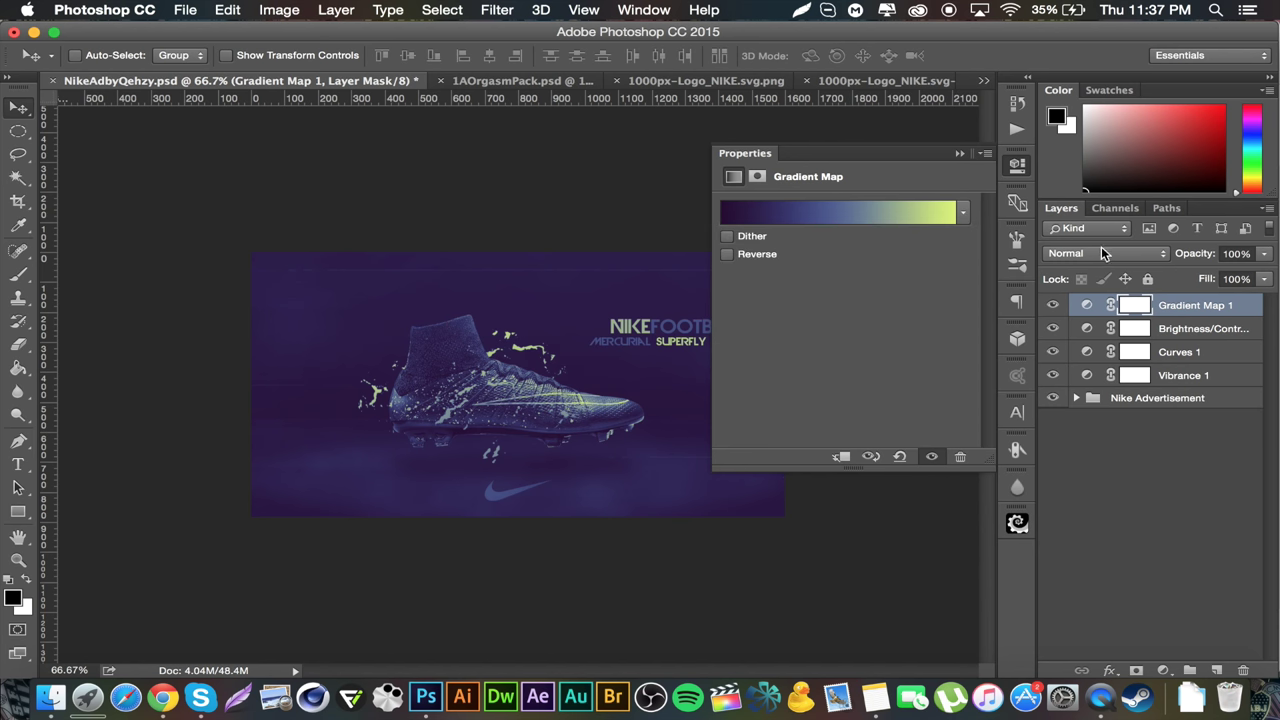
# Set the gradient map layer's blend mode to Overlay and its opacity to 22%, then deselect the layers.
pyautogui.click(1103, 253)
pyautogui.click(1103, 447)
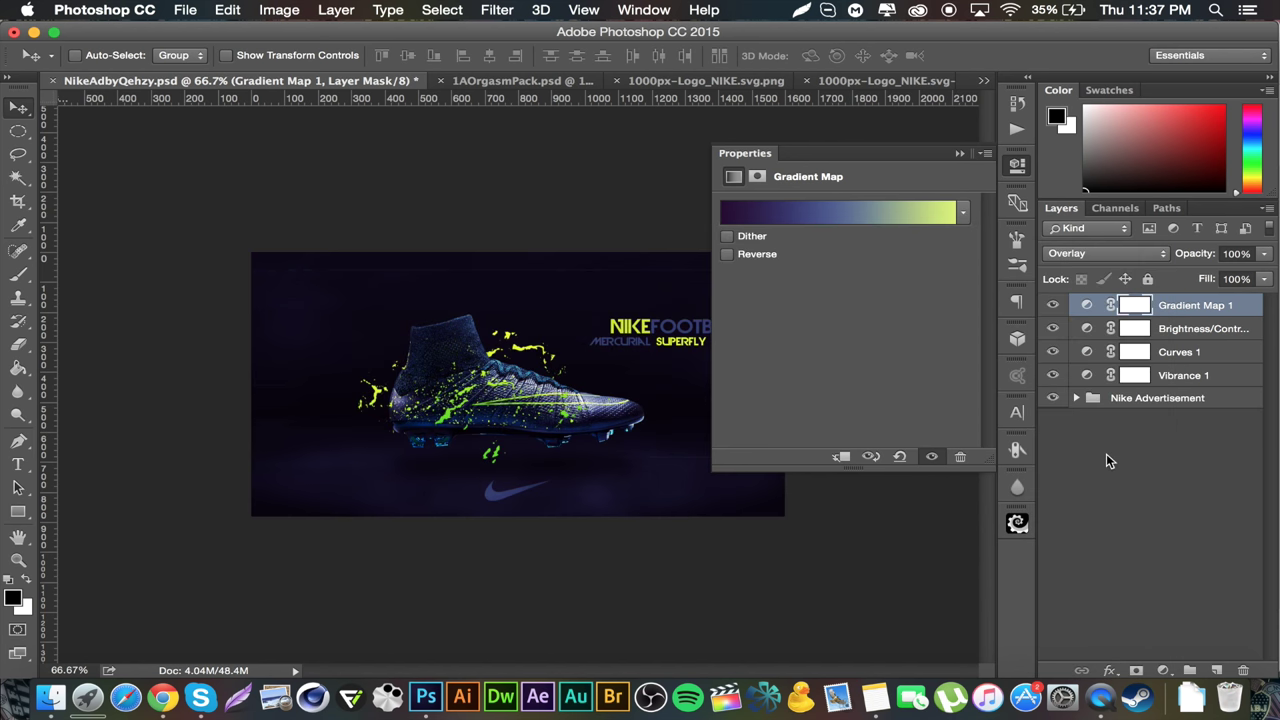
pyautogui.click(1233, 253)
pyautogui.write('22')
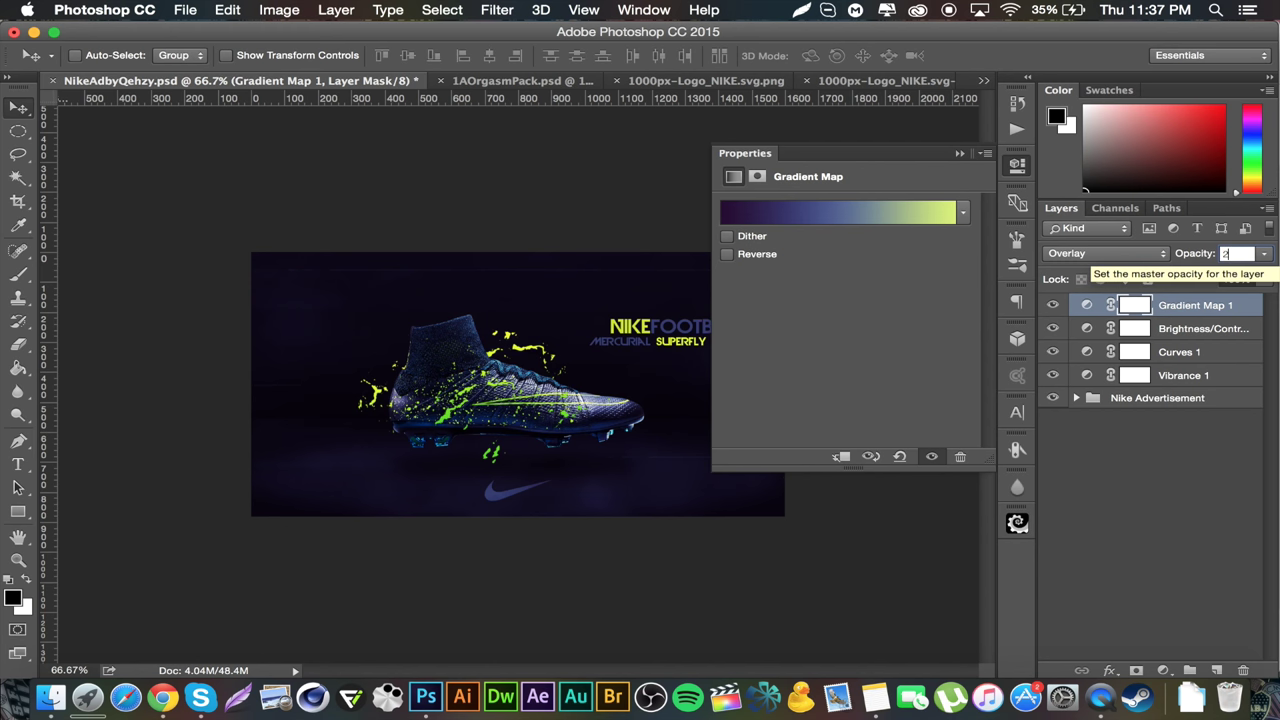
pyautogui.click(959, 154)
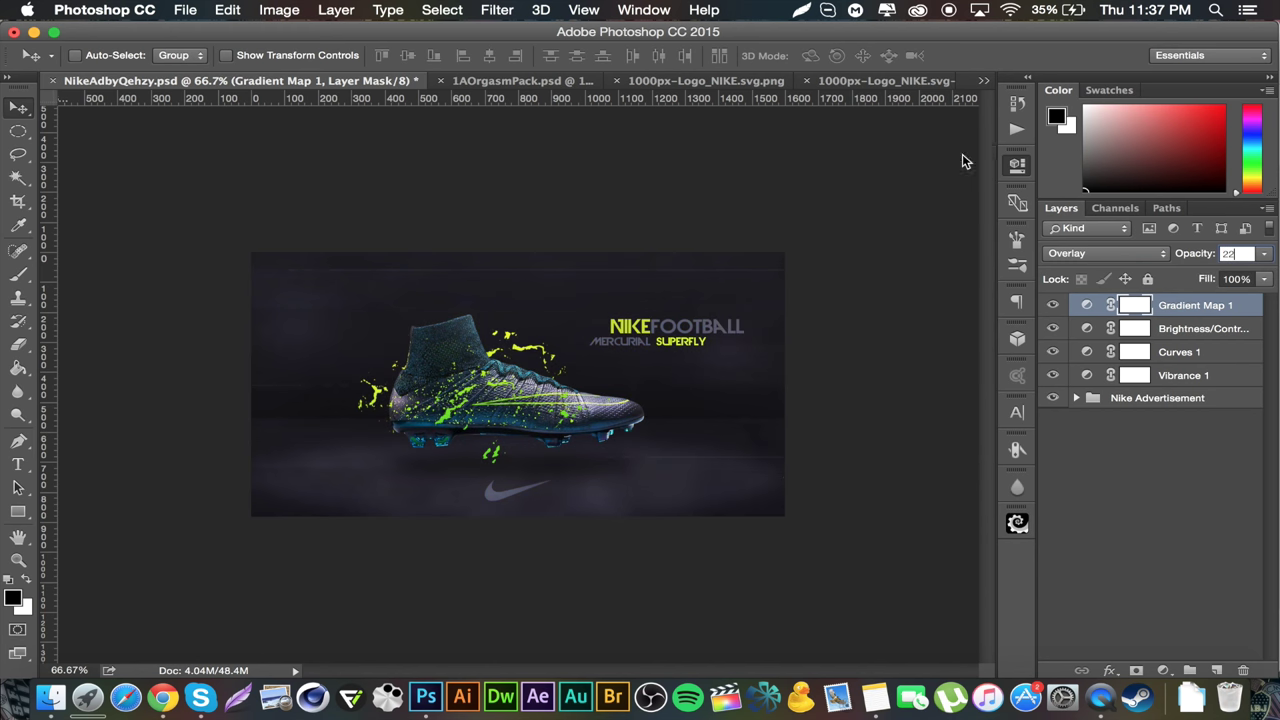
pyautogui.click(1171, 411)
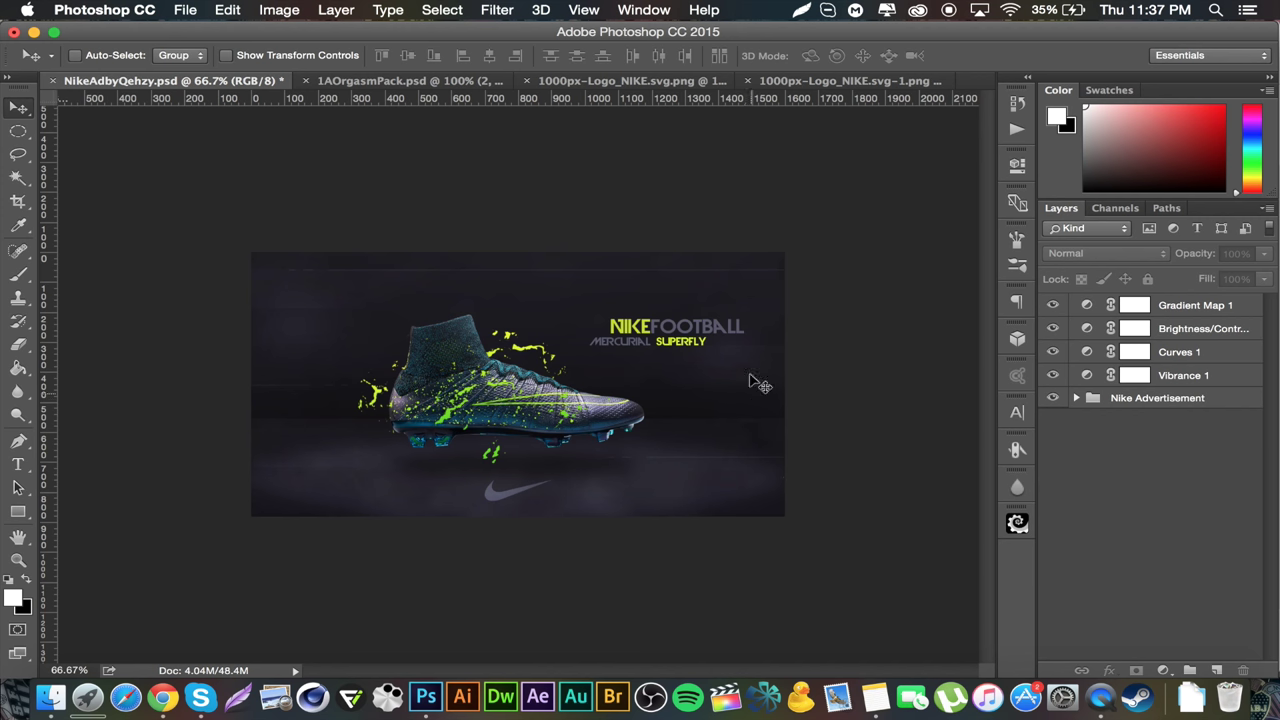
# Duplicate the Nike Advertisement group, merge the copy into a single layer, and duplicate that merged layer.
pyautogui.click(1183, 399)
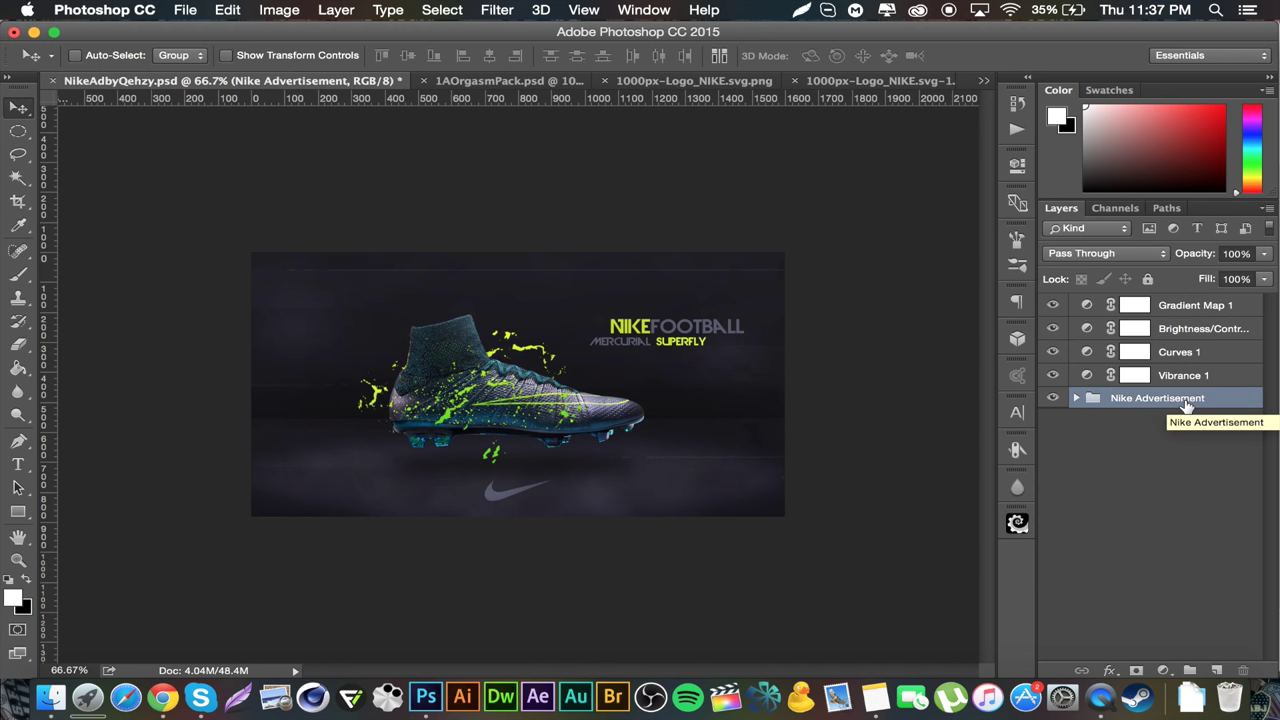
pyautogui.press('super+j')
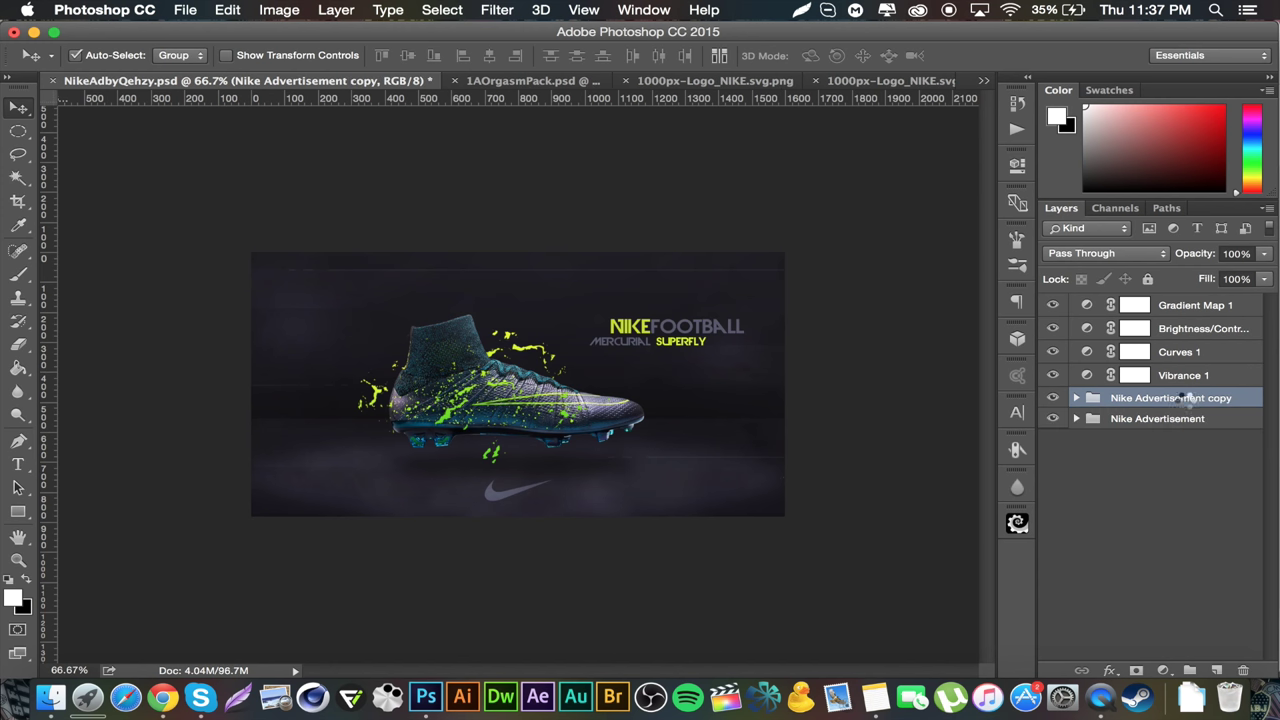
pyautogui.press('super+e')
pyautogui.press('super+j')
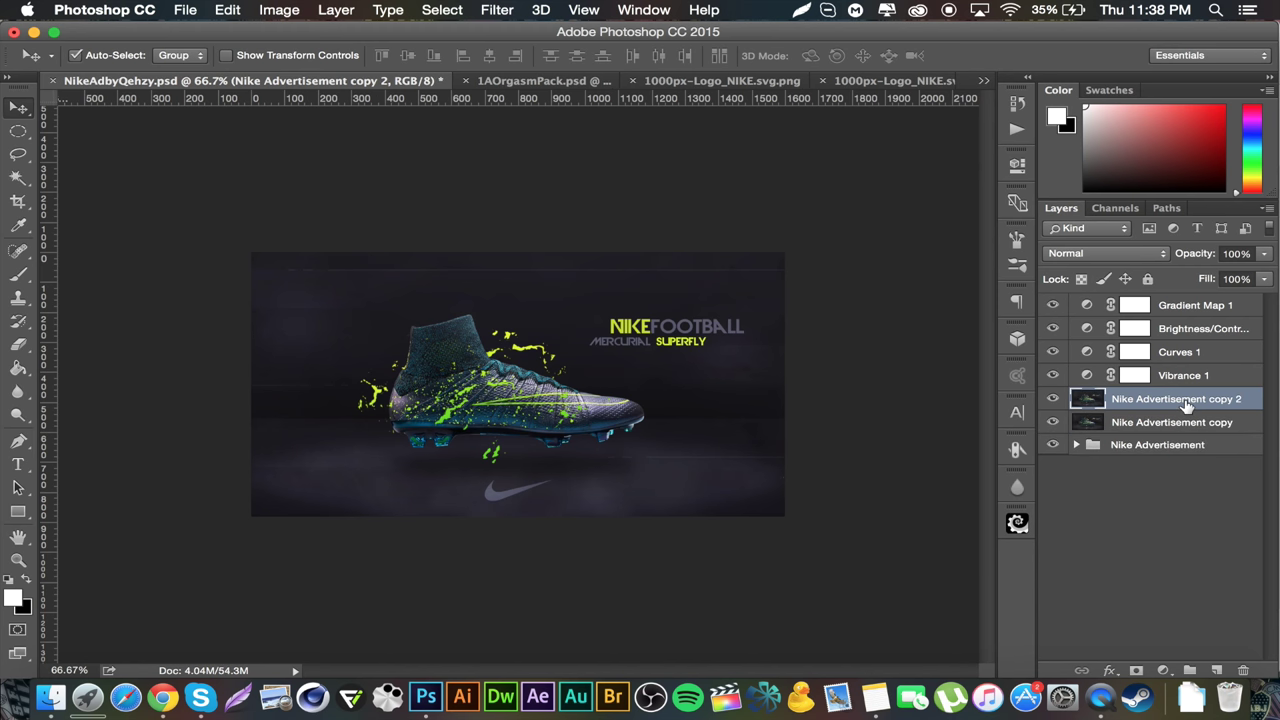
# Apply a Gaussian Blur with a 2 pixel radius to the uppermost merged copy of the advertisement.
pyautogui.click(497, 12)
pyautogui.moveTo(625, 225)
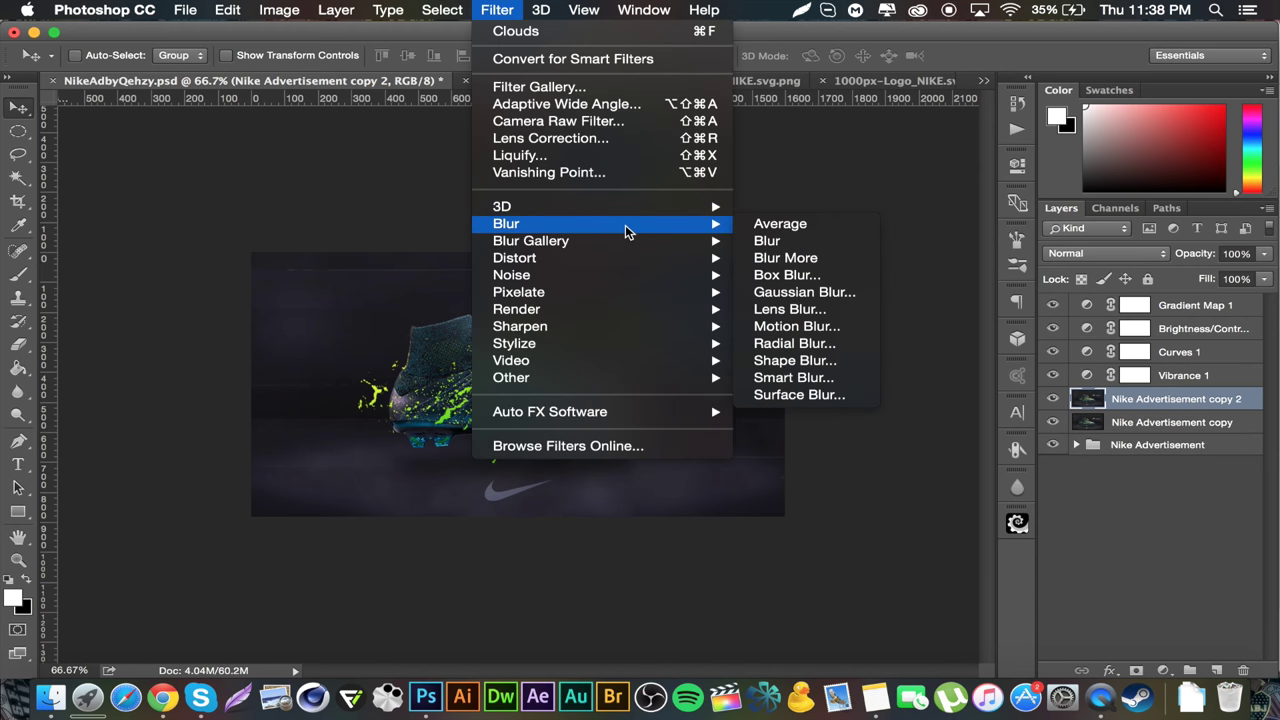
pyautogui.click(838, 291)
pyautogui.write('2')
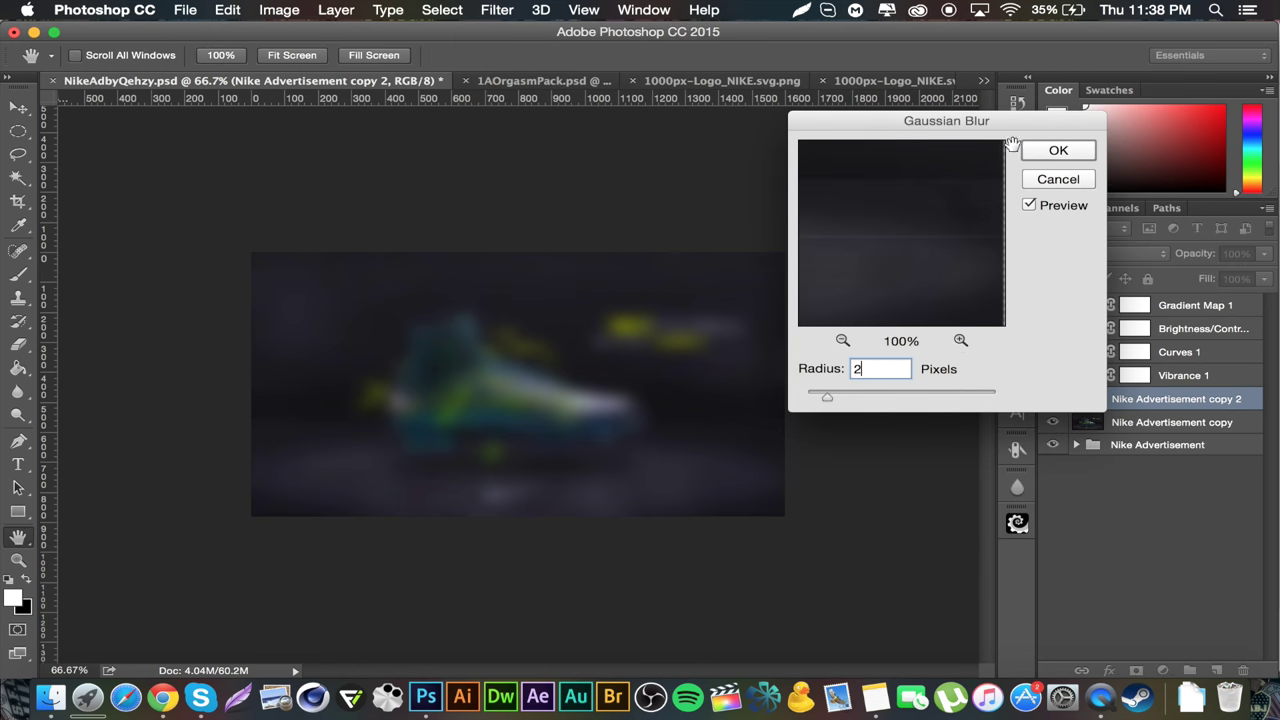
pyautogui.click(1058, 150)
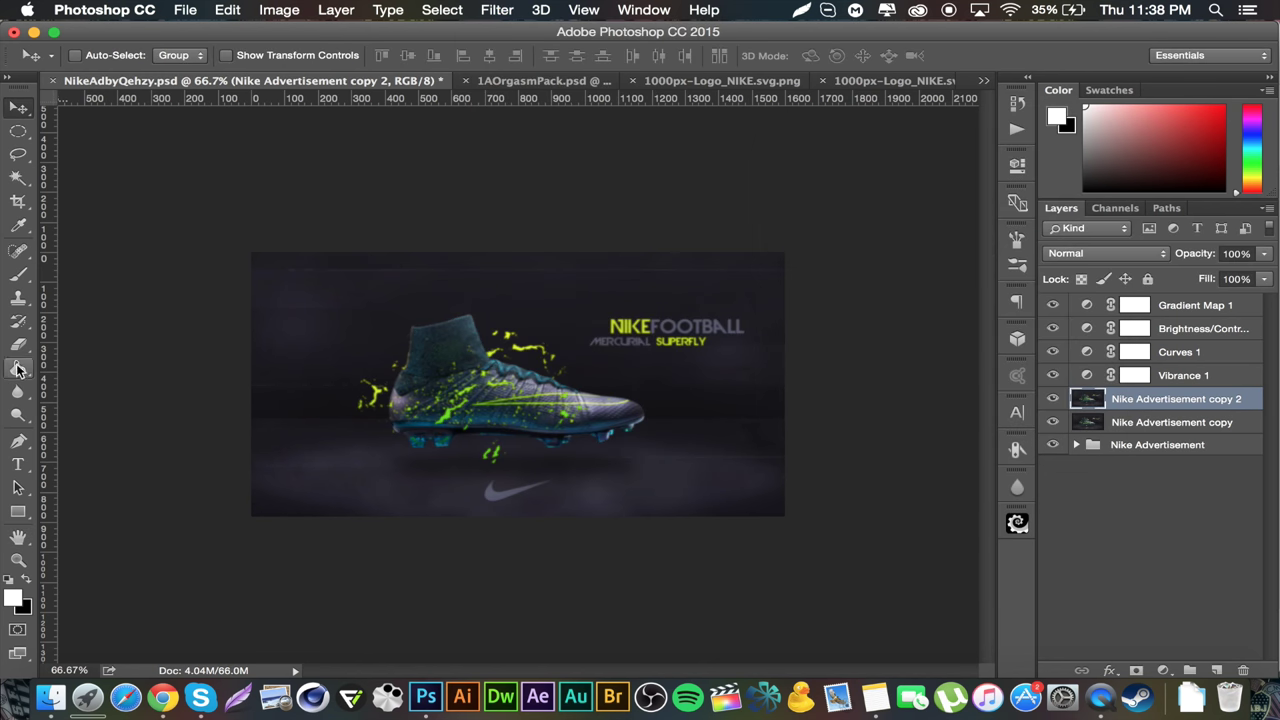
# Erase the blurred layer over the boot with a single dab of a 1400 px eraser.
pyautogui.click(18, 343)
pyautogui.press(']')
pyautogui.press(']')
pyautogui.press(']')
pyautogui.press(']')
pyautogui.press(']')
pyautogui.press(']')
pyautogui.press(']')
pyautogui.press(']')
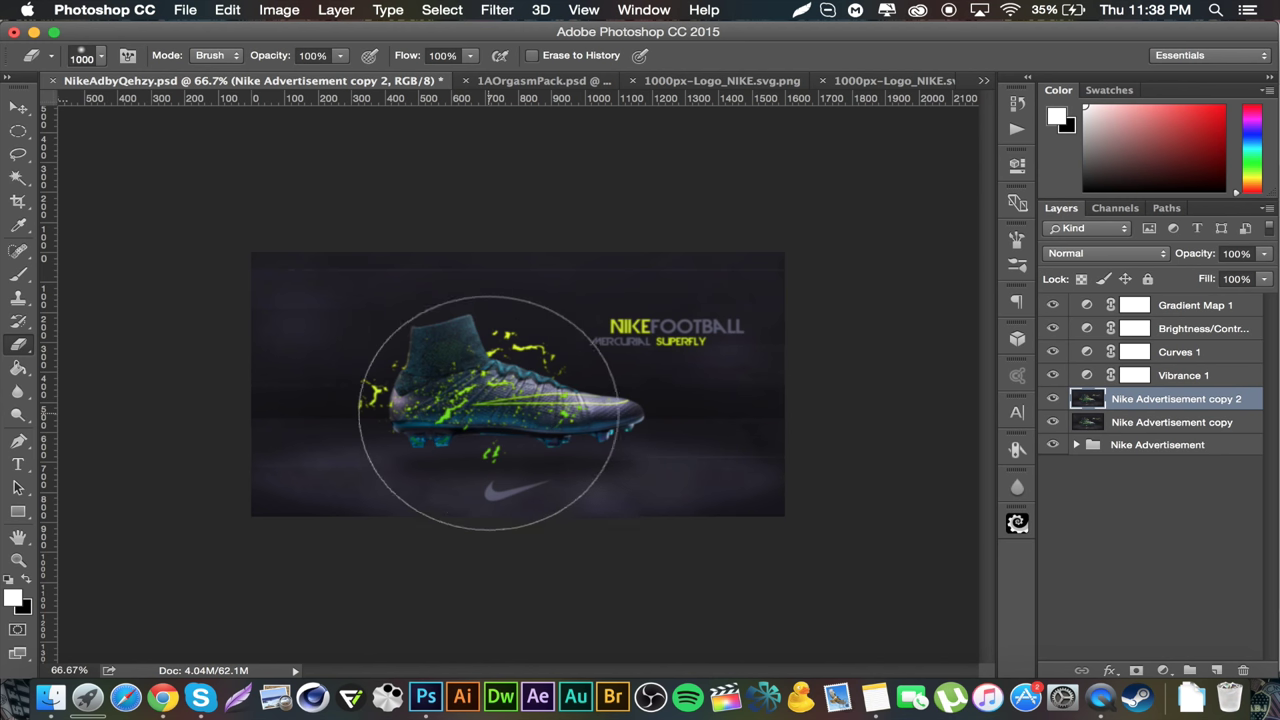
pyautogui.press(']')
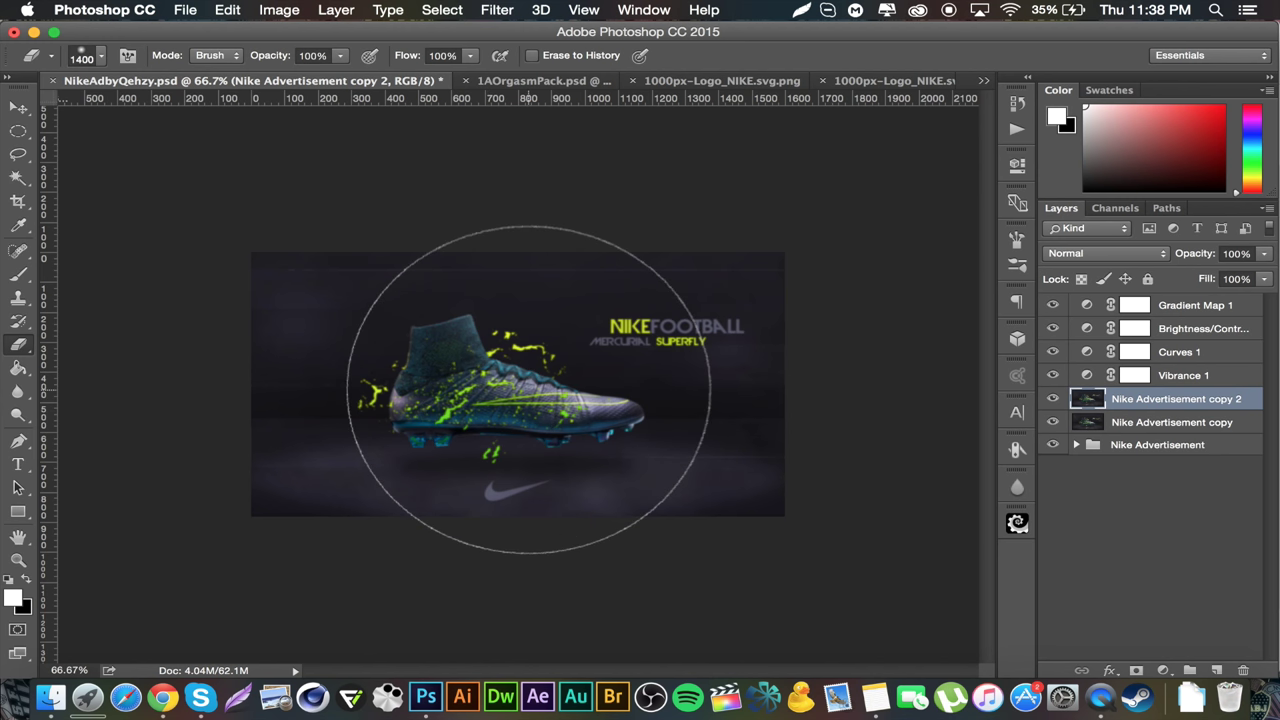
pyautogui.click(522, 389)
# Erase the blurred layer over the title text with the eraser reduced to 250 px.
pyautogui.press('[')
pyautogui.press('[')
pyautogui.press('[')
pyautogui.press('[')
pyautogui.press('[')
pyautogui.press('[')
pyautogui.press('[')
pyautogui.press('[')
pyautogui.press('[')
pyautogui.press('[')
pyautogui.press('[')
pyautogui.press('[')
pyautogui.press('[')
pyautogui.press('[')
pyautogui.moveTo(634, 341)
pyautogui.mouseDown()
pyautogui.moveTo(615, 337)
pyautogui.moveTo(752, 335)
pyautogui.moveTo(737, 361)
pyautogui.mouseUp()
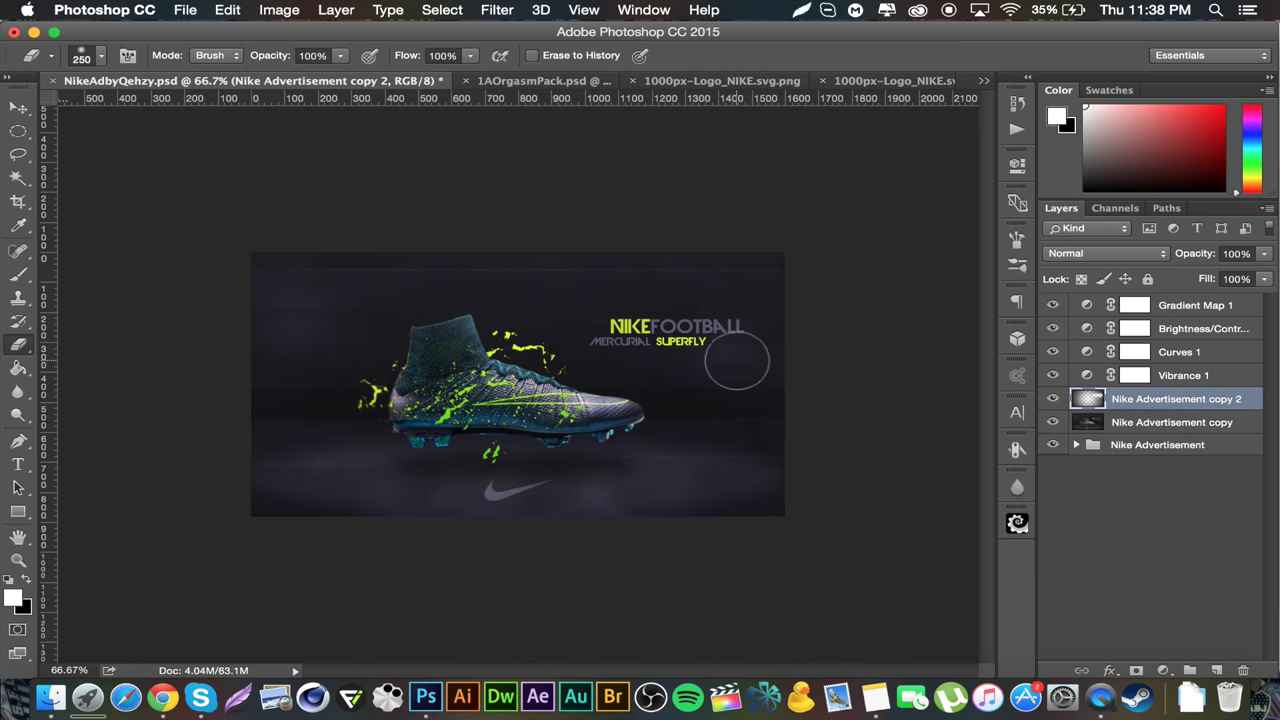
# Merge the partly erased blurred layer with the sharp copy beneath it and duplicate the merged layer.
pyautogui.keyDown('shift'); pyautogui.click(1205, 422); pyautogui.keyUp('shift')
pyautogui.press('super+e')
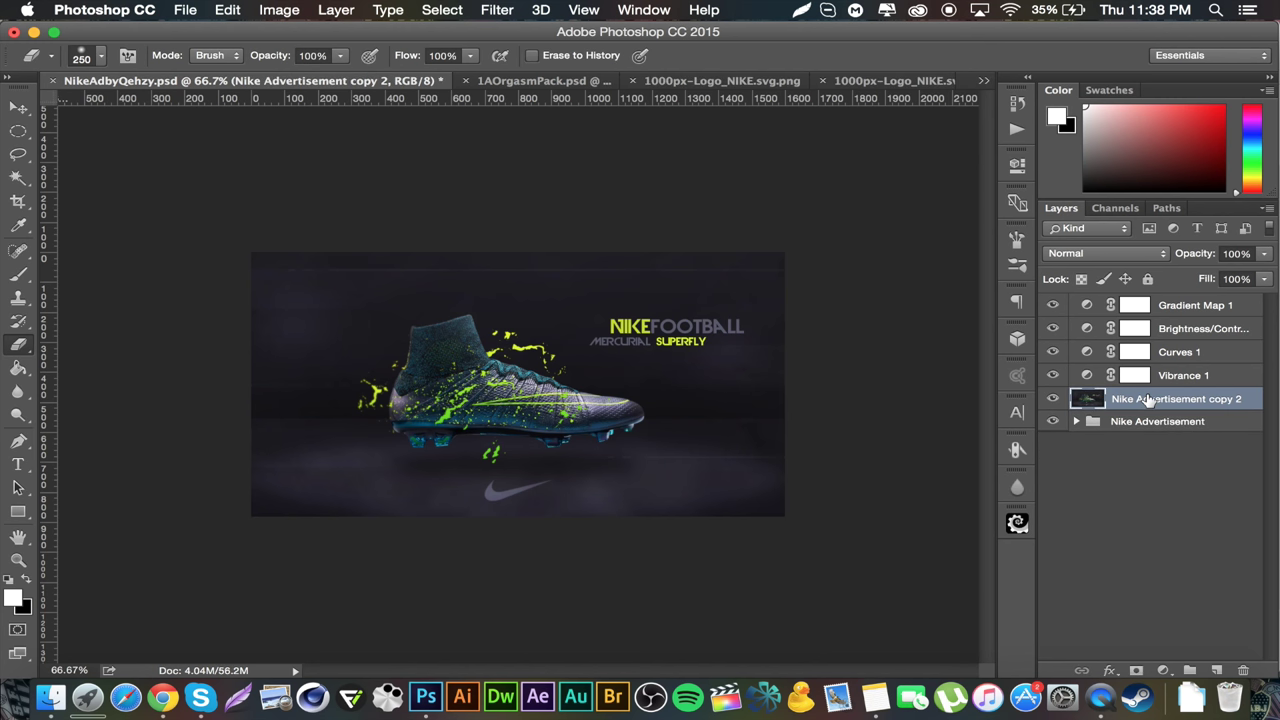
pyautogui.press('super+j')
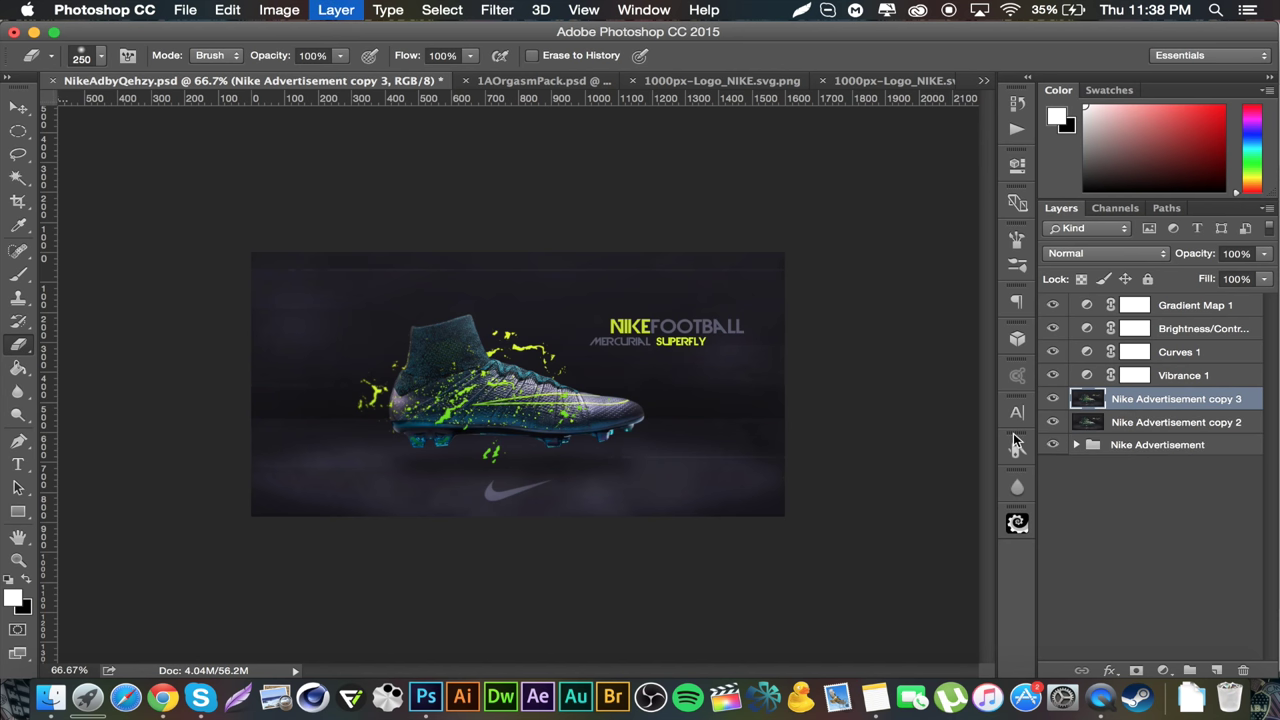
# Apply the Sharpen More filter to the new duplicate and set its layer opacity to 62%.
pyautogui.click(512, 8)
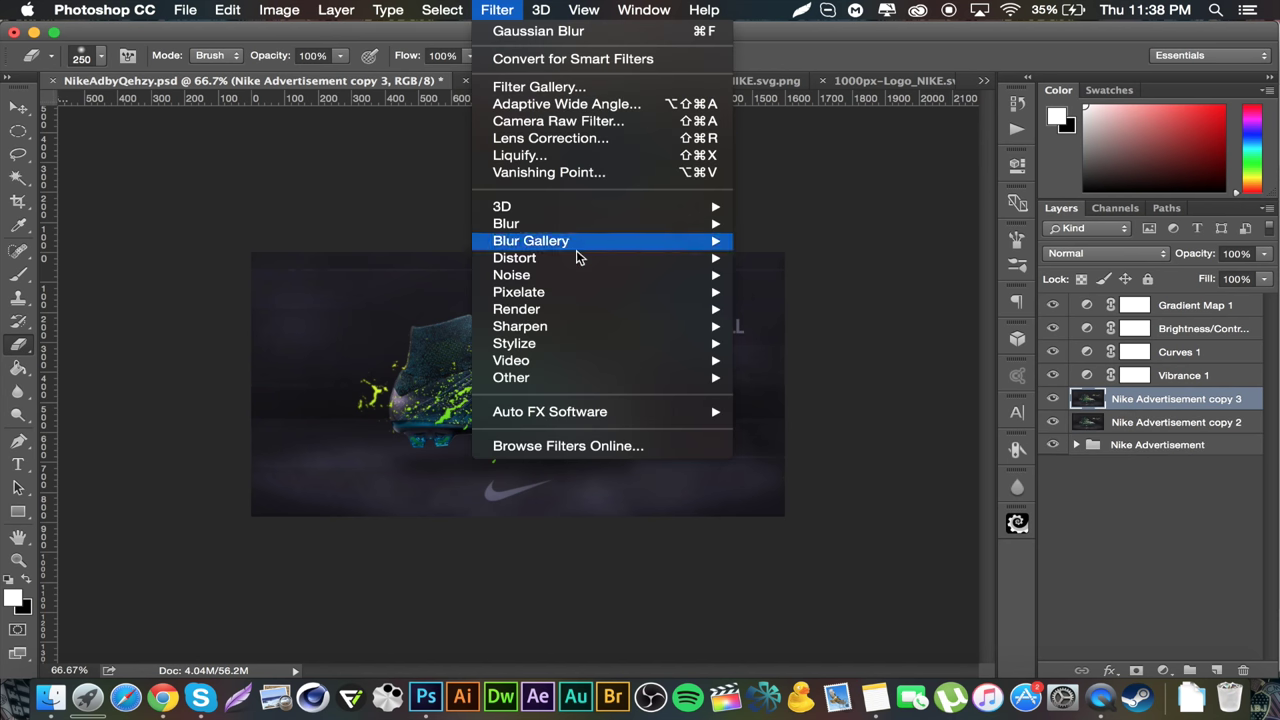
pyautogui.moveTo(646, 328)
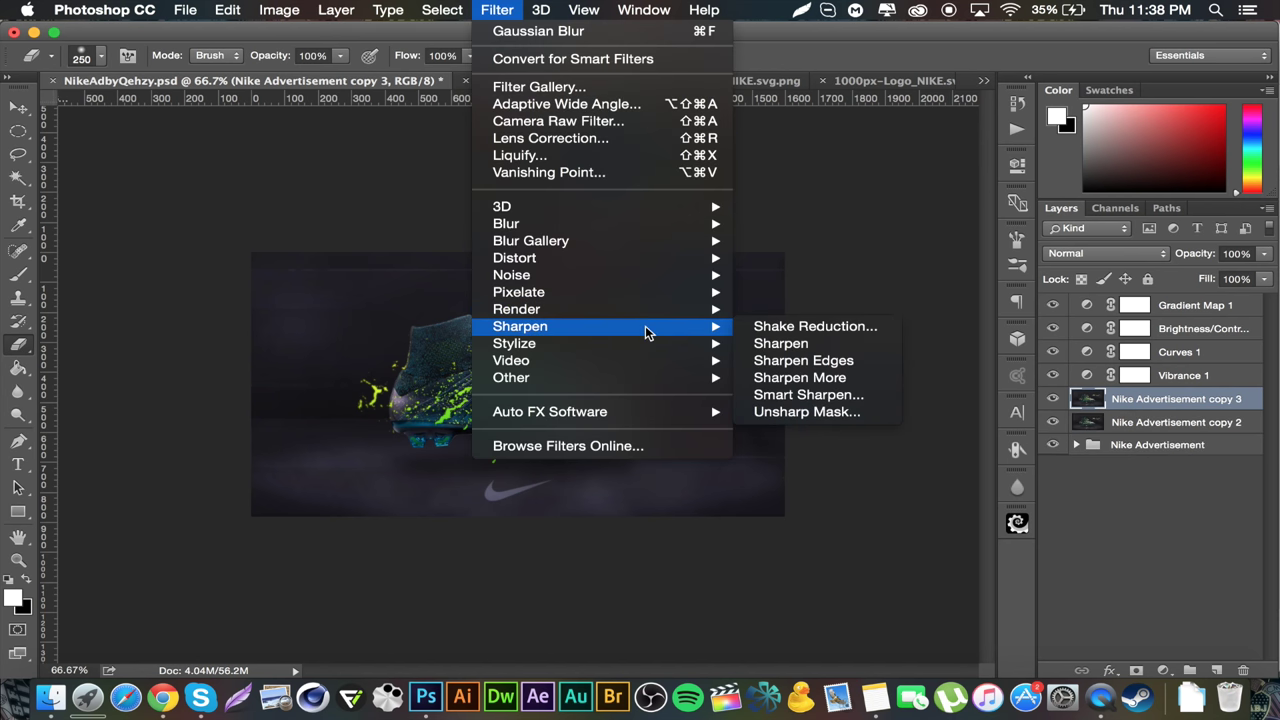
pyautogui.click(826, 377)
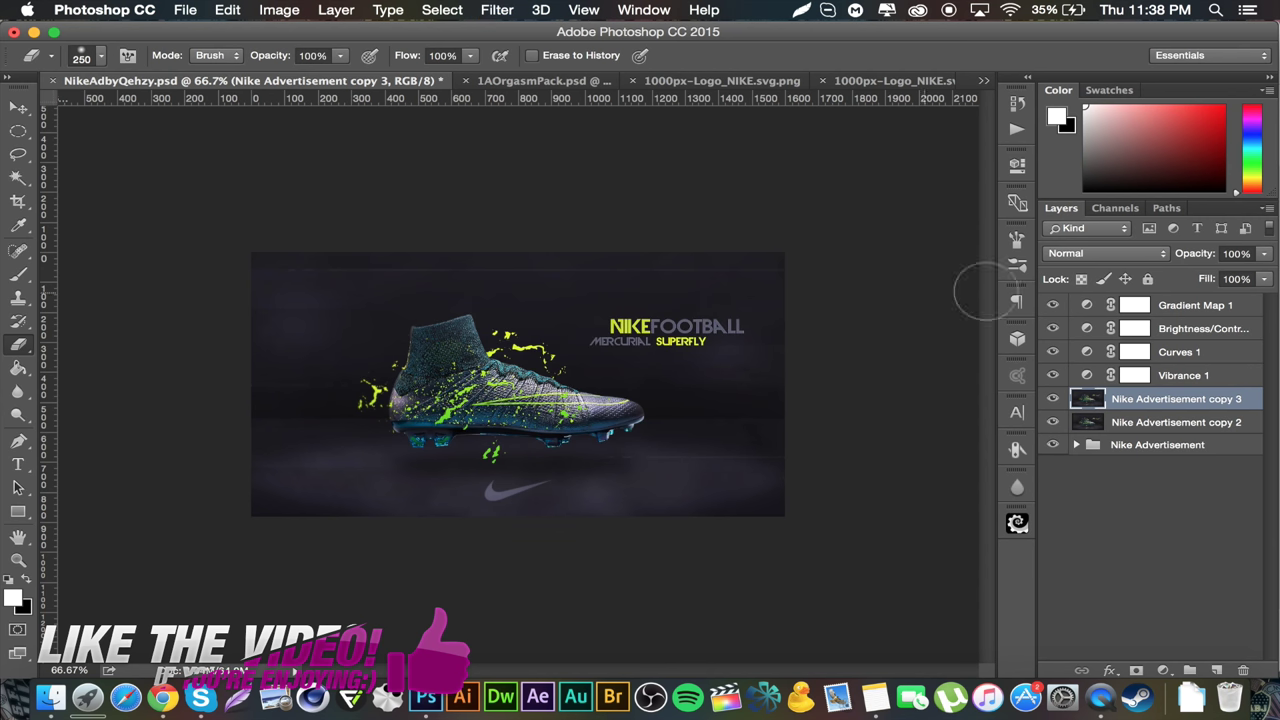
pyautogui.moveTo(1203, 256); pyautogui.dragTo(1162, 256)
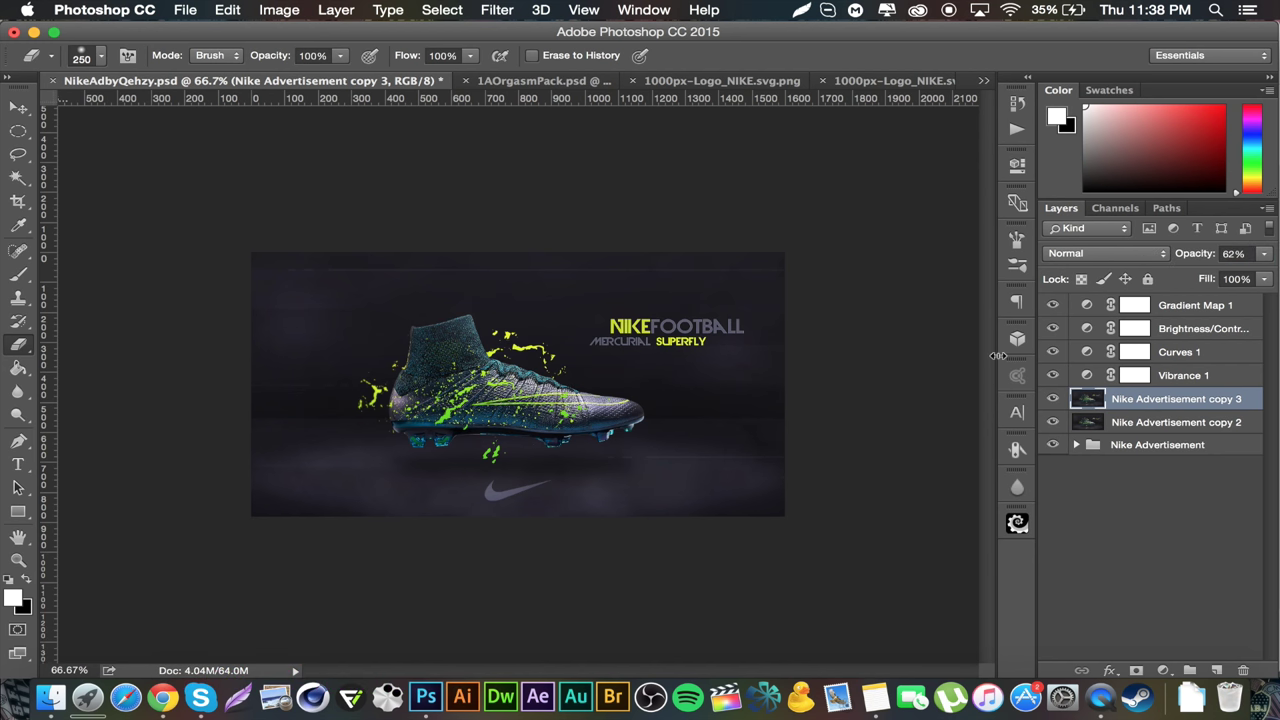